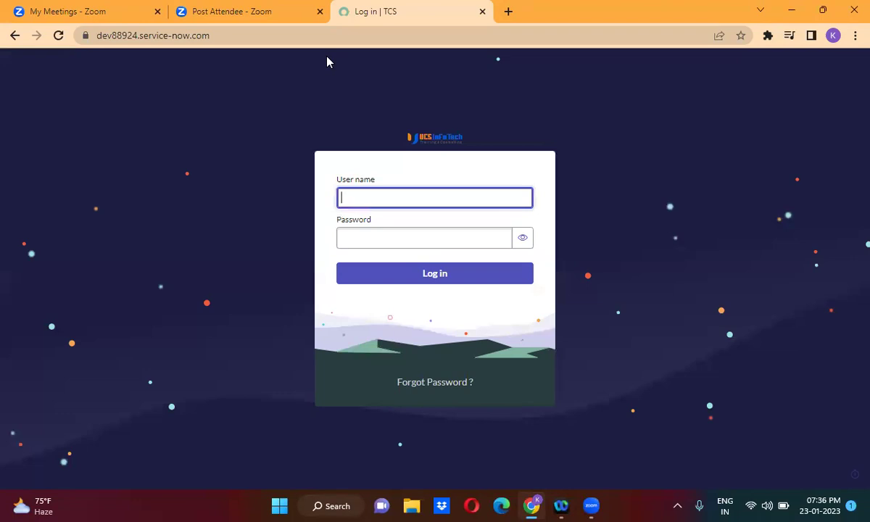
Sign in to the developer instance with the administrator user name and account password.
key(Tab)
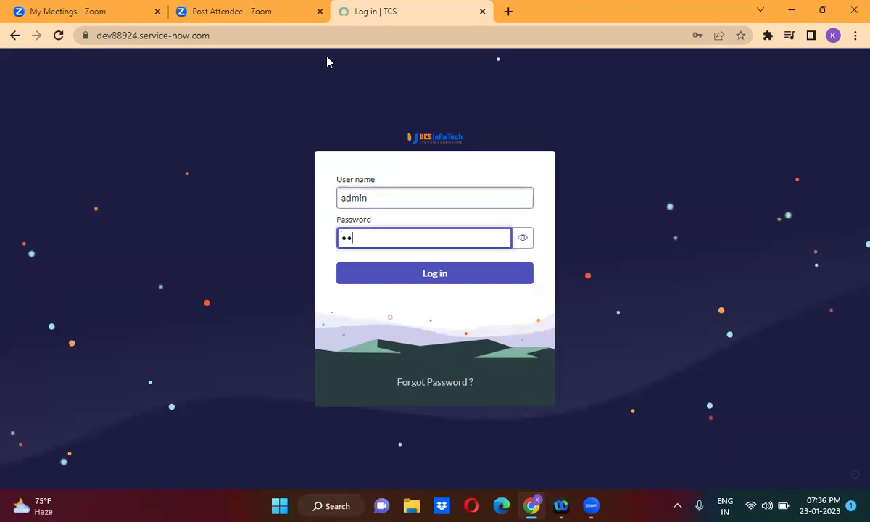
click(431, 273)
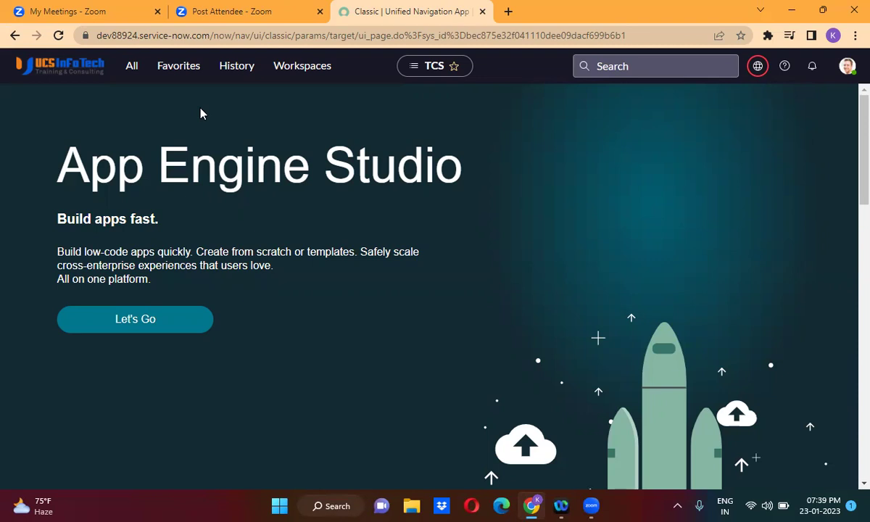
Open the Requests list through the sc_request.list filter and start a new request from it.
click(131, 71)
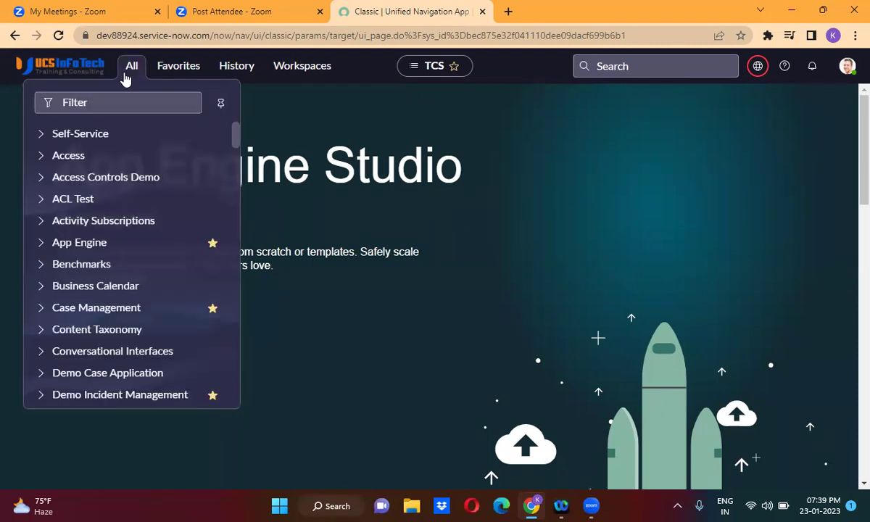
click(104, 103)
text(sc)
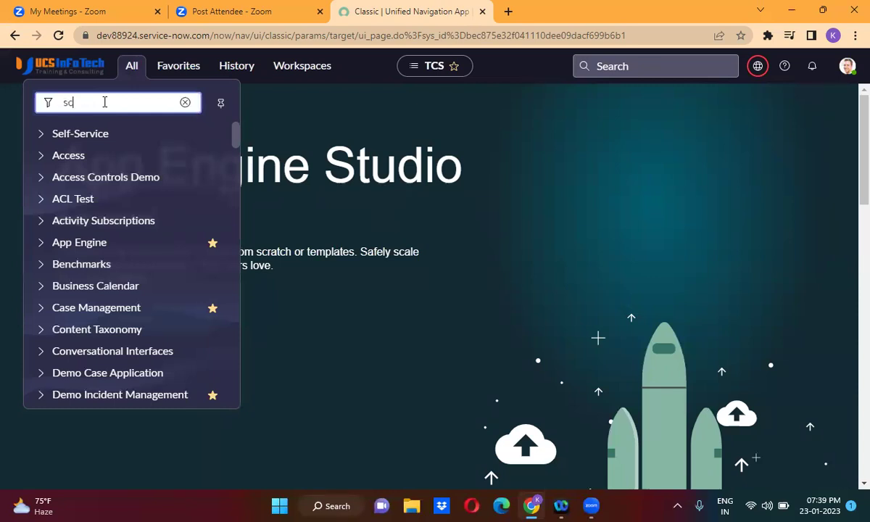
text(_req)
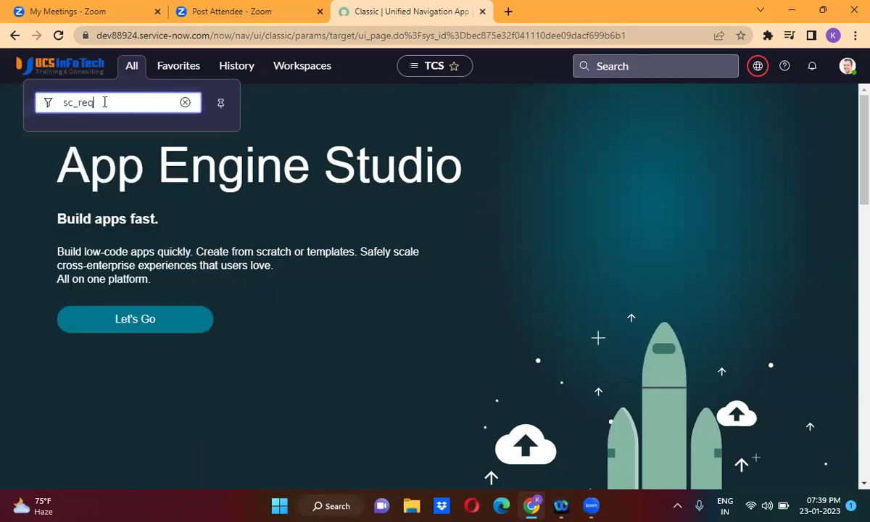
text(uest.list)
key(Return)
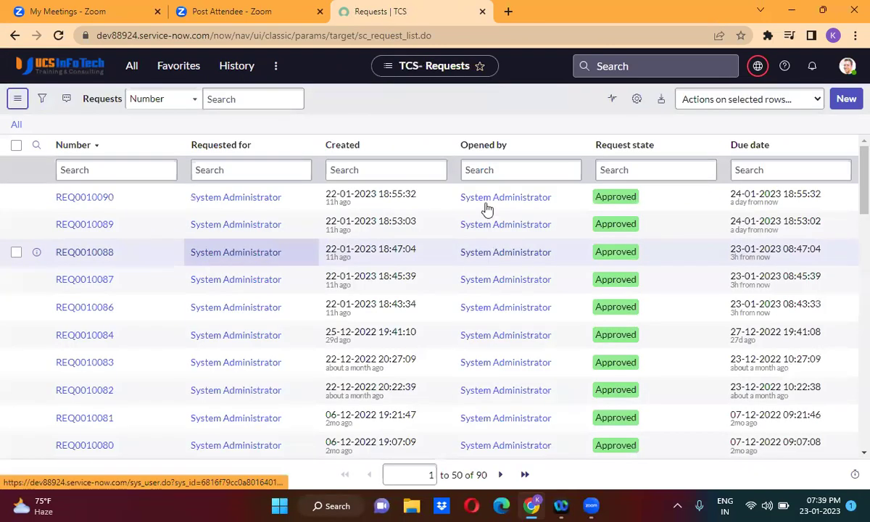
click(334, 170)
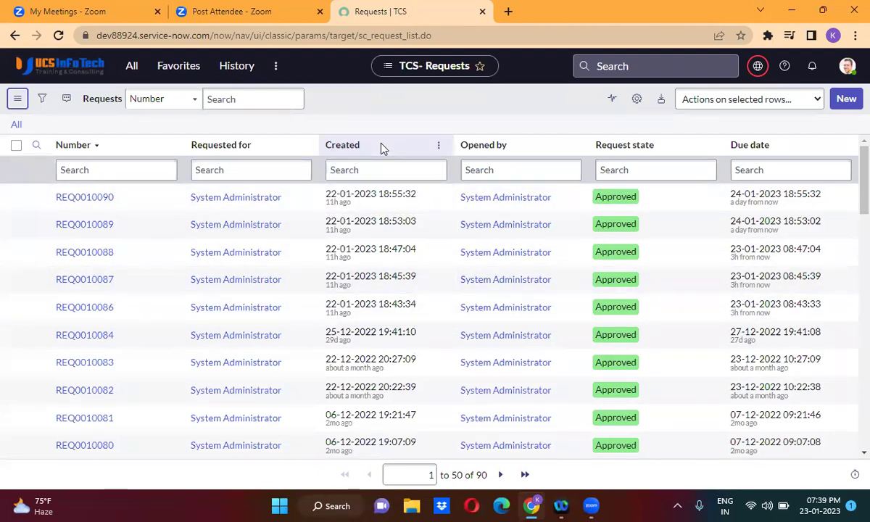
click(845, 100)
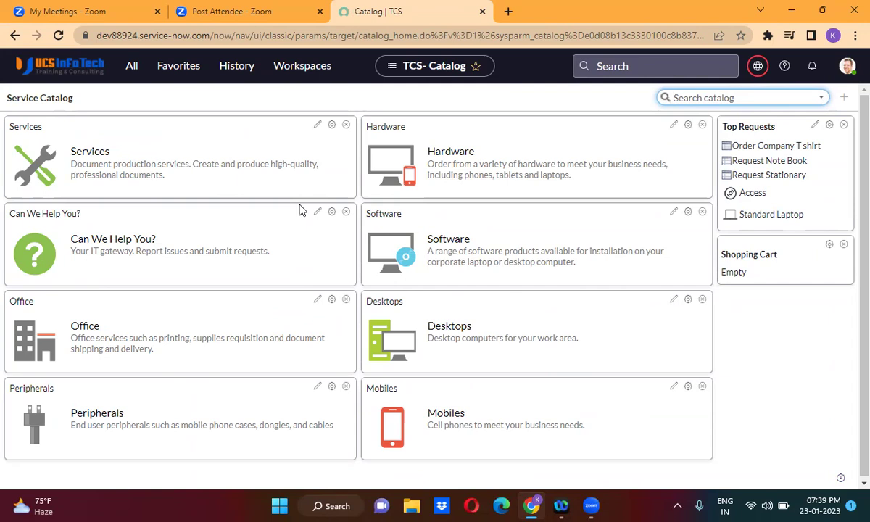
Return to the Requests list, retry New, then go back to the list again.
click(14, 36)
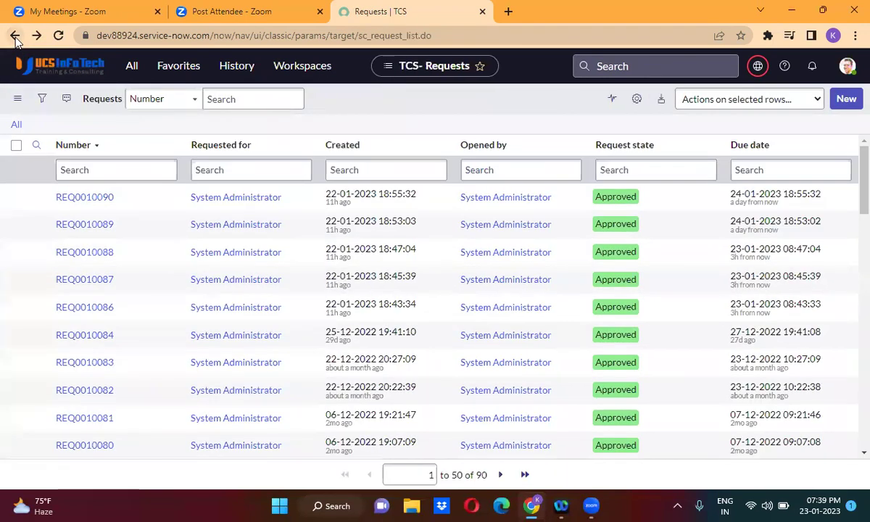
click(845, 100)
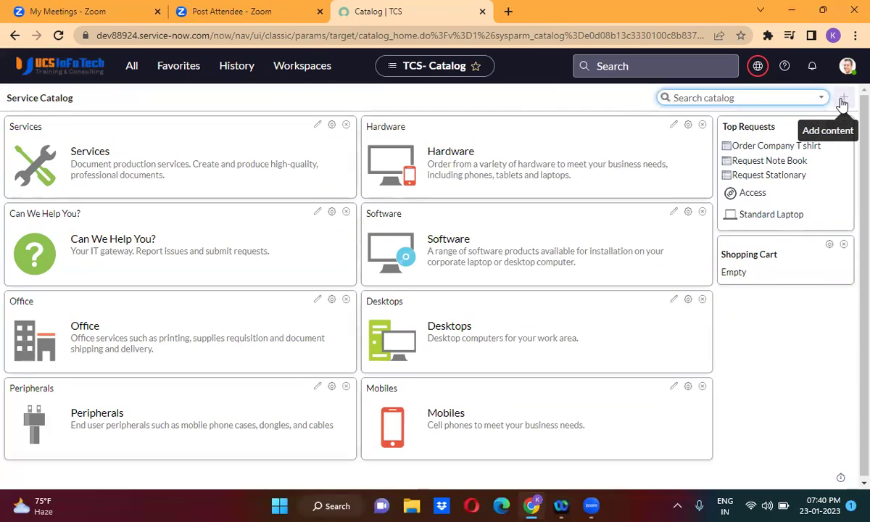
click(15, 36)
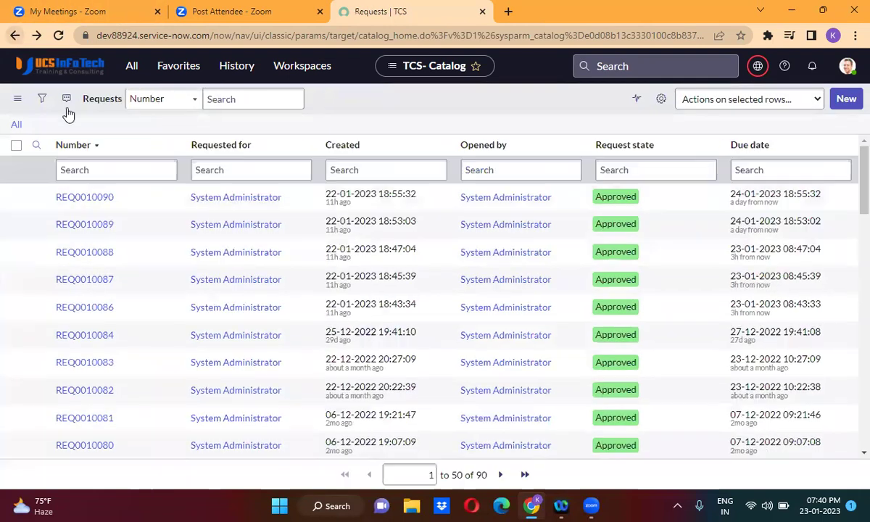
Open REQ0010090 in a new tab, replace its sys_id with -1 to load blank REQ0010091, then close it.
right_click(36, 197)
click(92, 212)
click(529, 11)
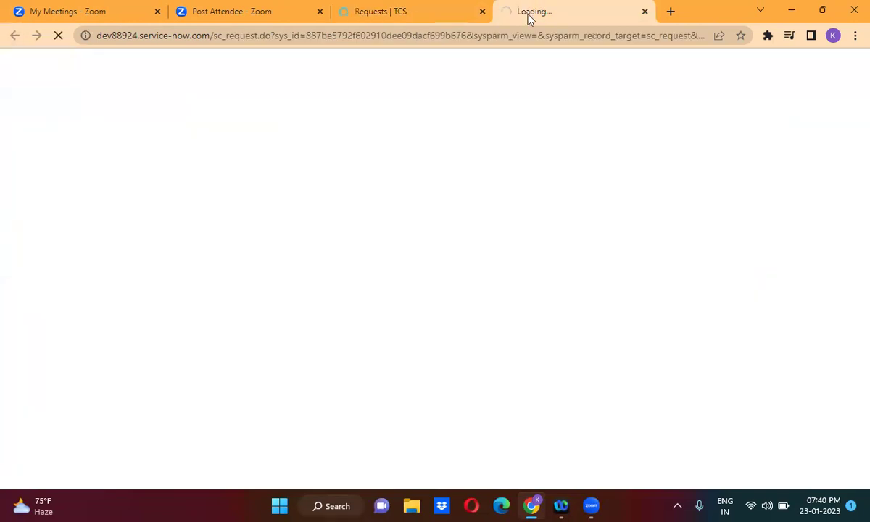
double_click(356, 37)
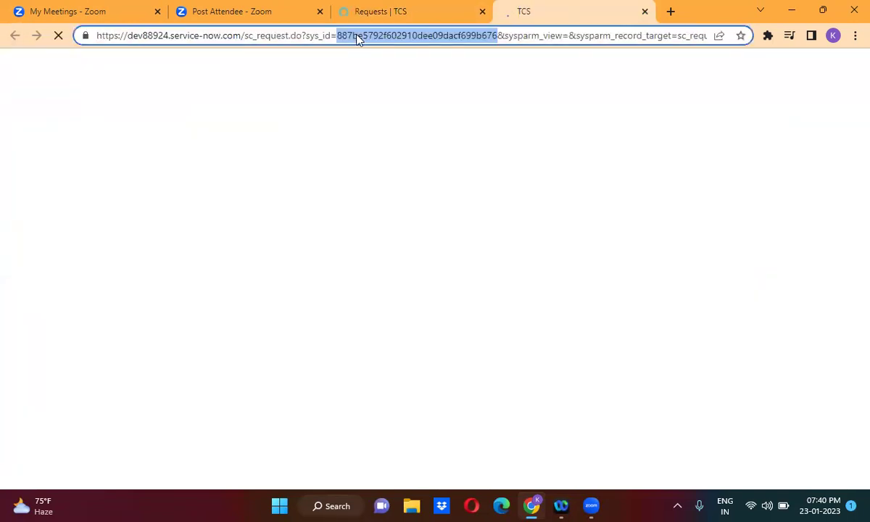
text(-1)
key(Return)
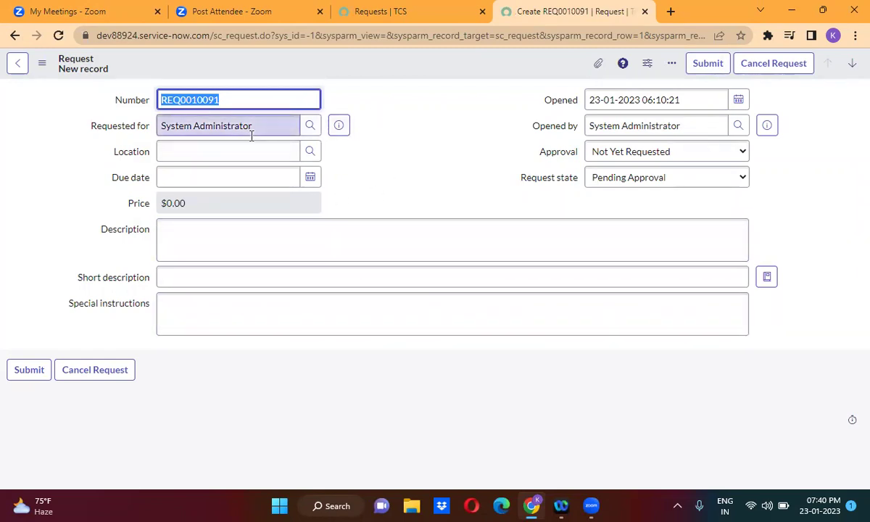
click(645, 12)
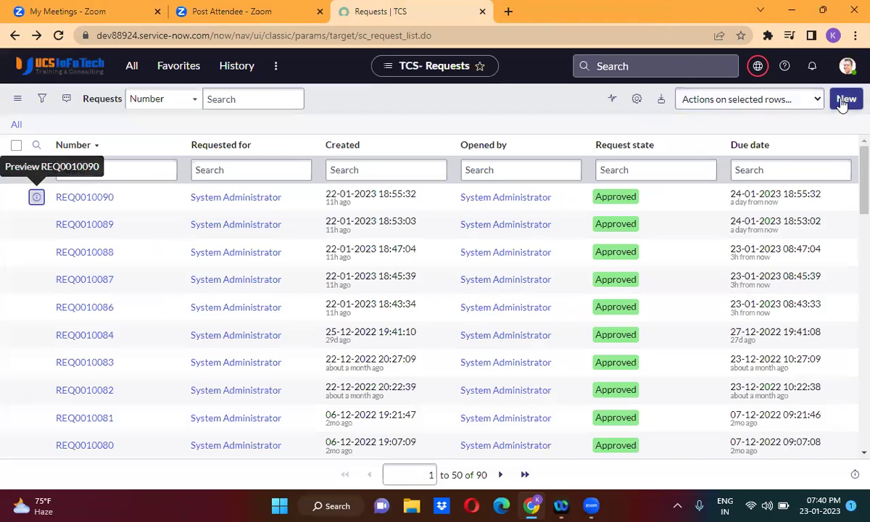
Start a new request from the Requests list to reach the TCS Service Catalog home page.
click(844, 102)
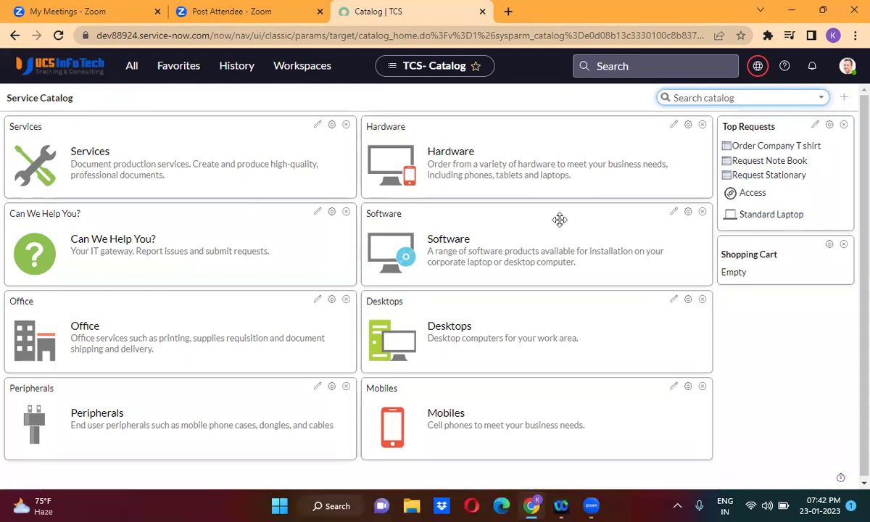
Open Maintain Items and then Request Stationary in new tabs, and preview the item with Try It.
click(130, 69)
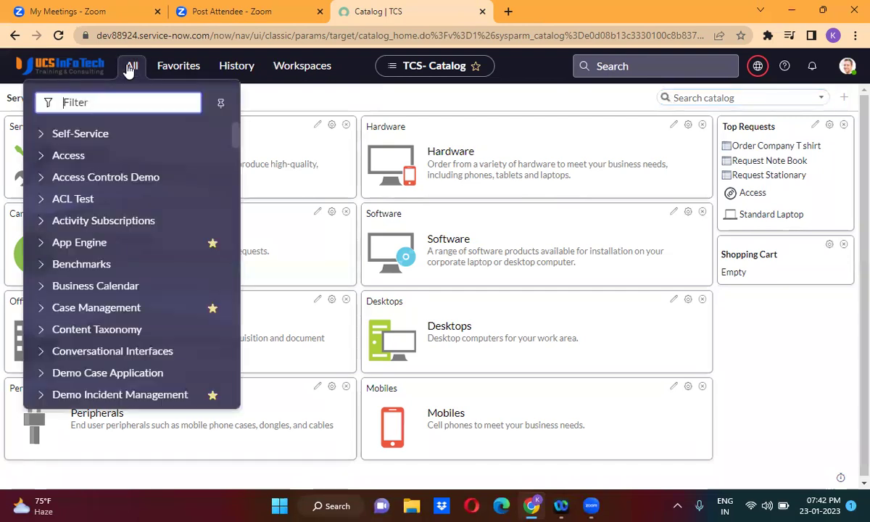
text(m)
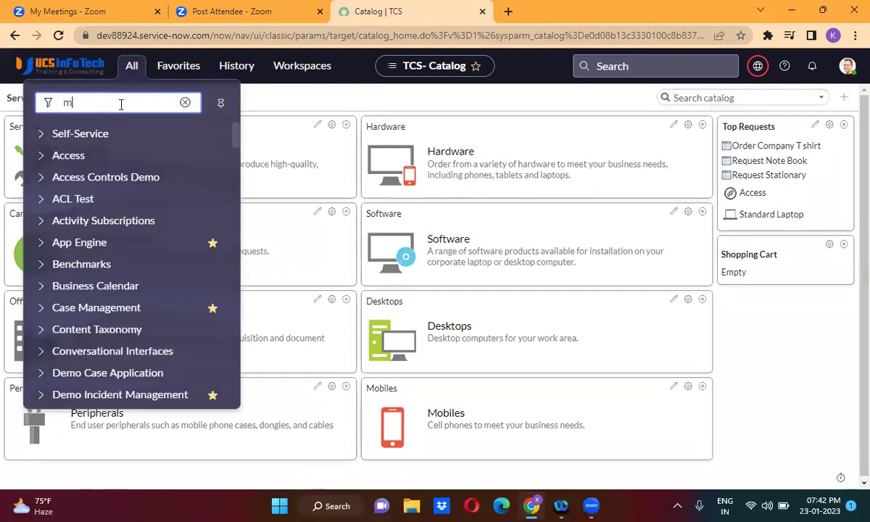
text(aintain)
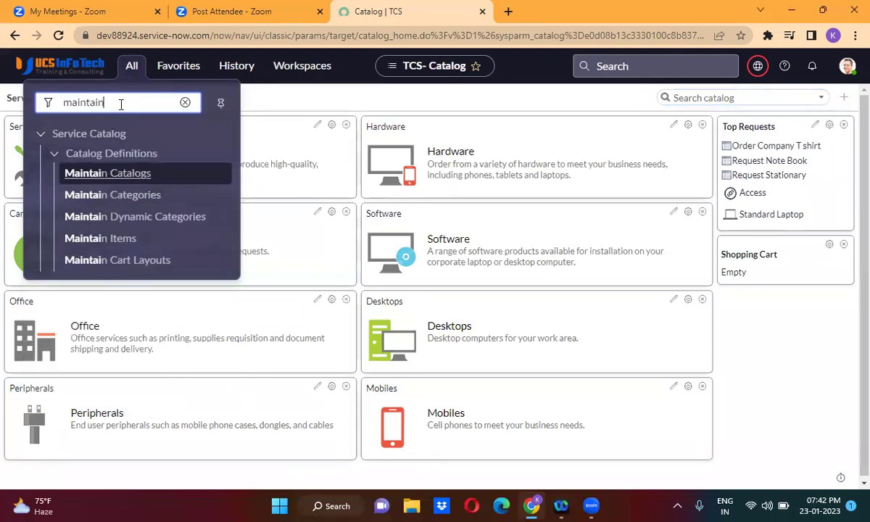
text( items)
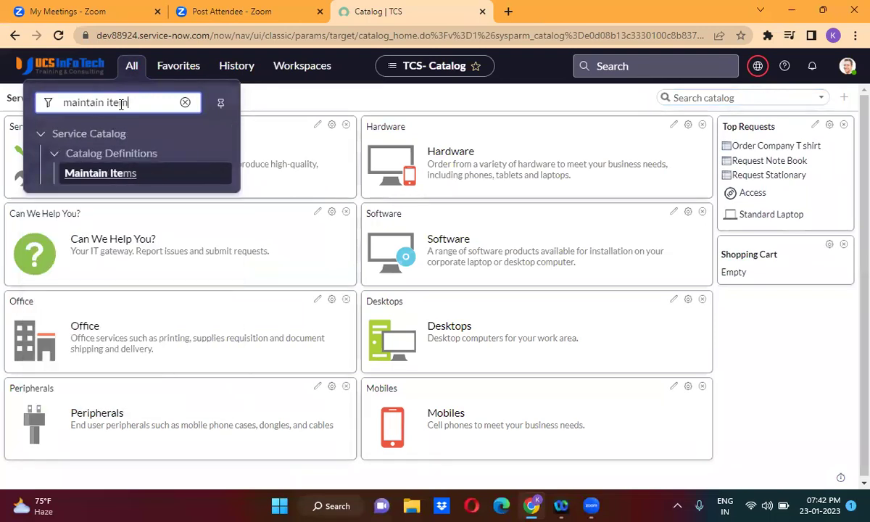
middle_click(101, 174)
click(540, 8)
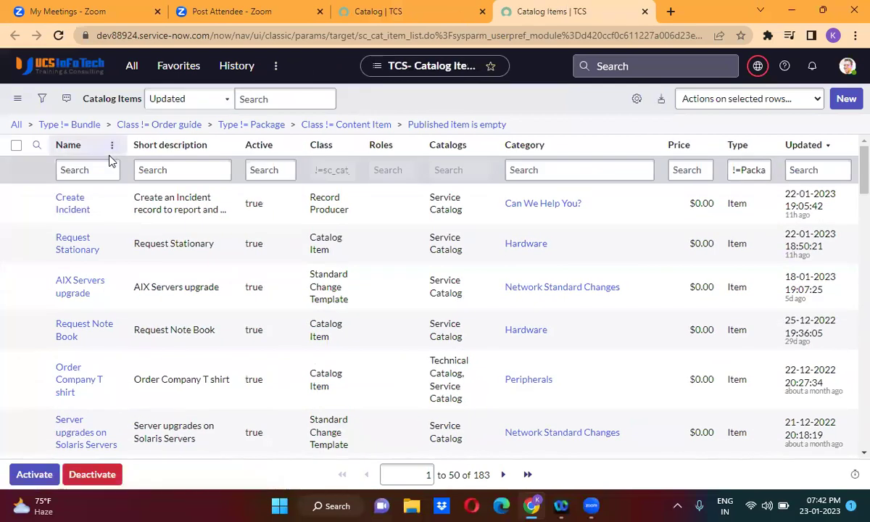
middle_click(85, 254)
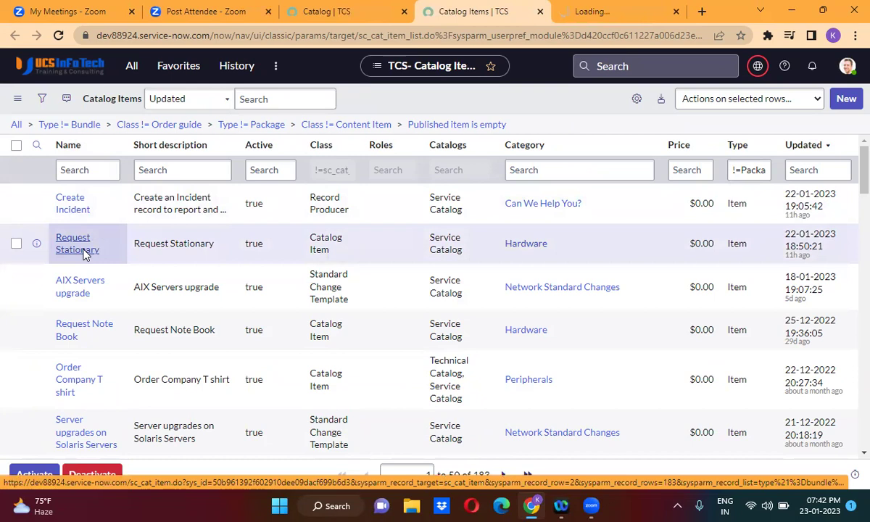
click(607, 13)
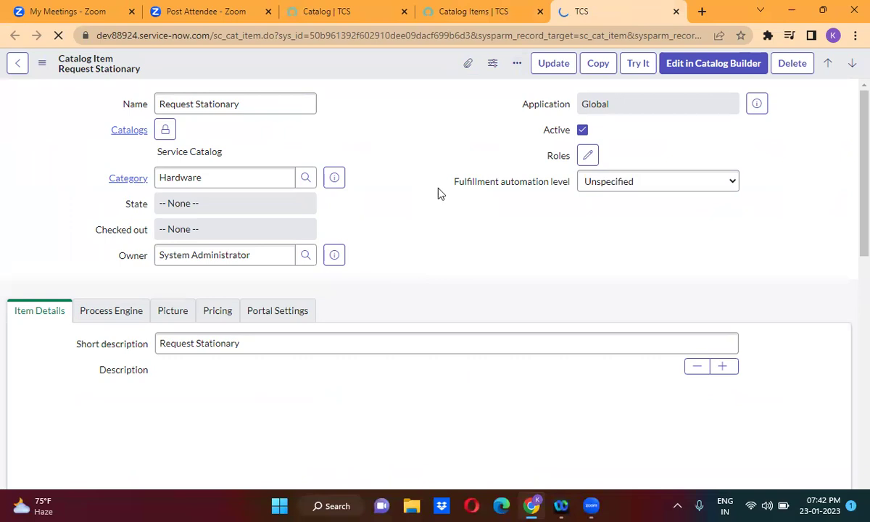
click(638, 64)
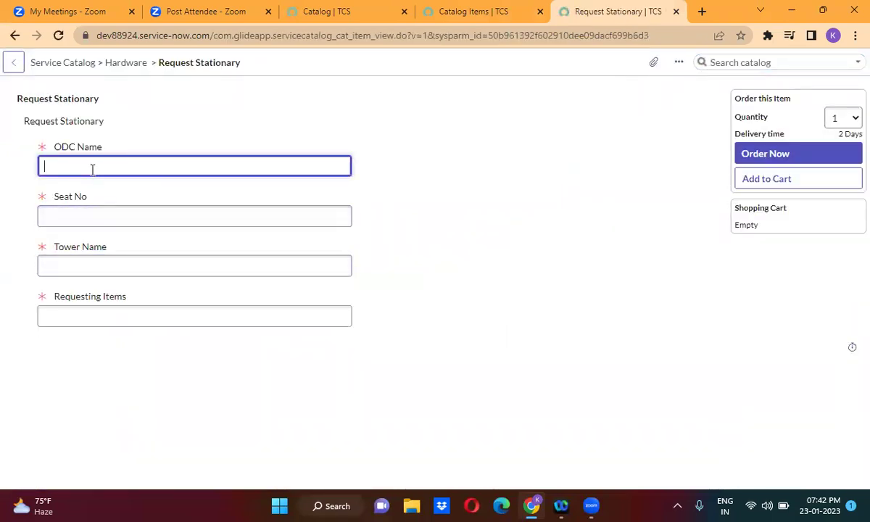
Enter ODC Name 'Tapti', Seat No '456', Tower Name 'Tower 3' and Requesting Items 'Book and Pen'.
text(Tapti)
click(92, 223)
text(456)
click(98, 274)
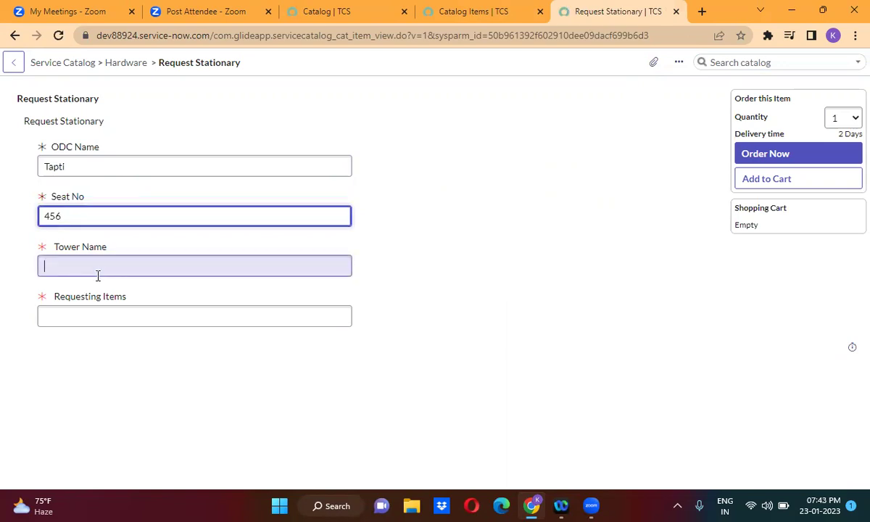
text(Tower 3)
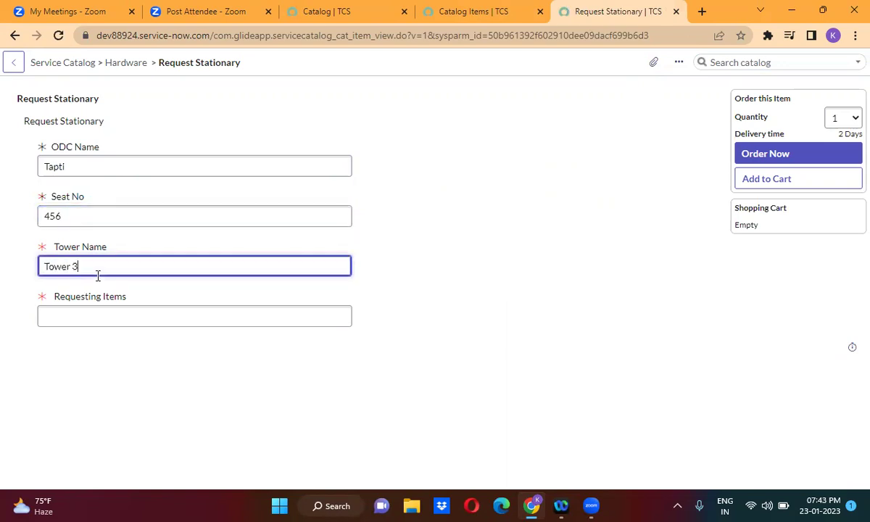
click(106, 316)
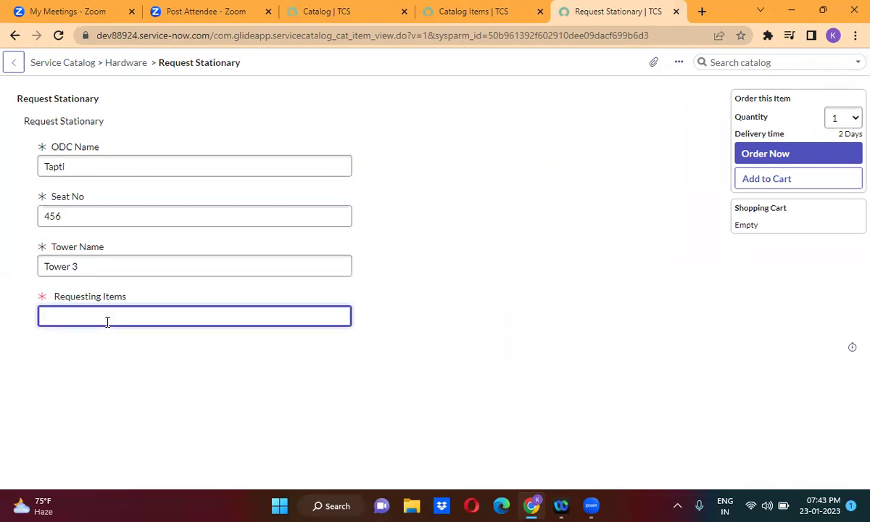
text(Book and Pen)
click(185, 366)
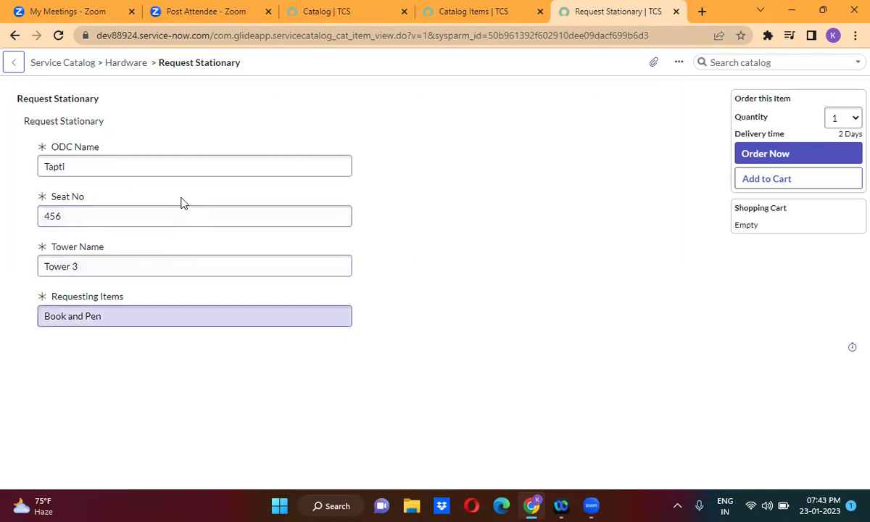
Order Now, then open the resulting request REQ0010092 from the Order Status page.
click(787, 156)
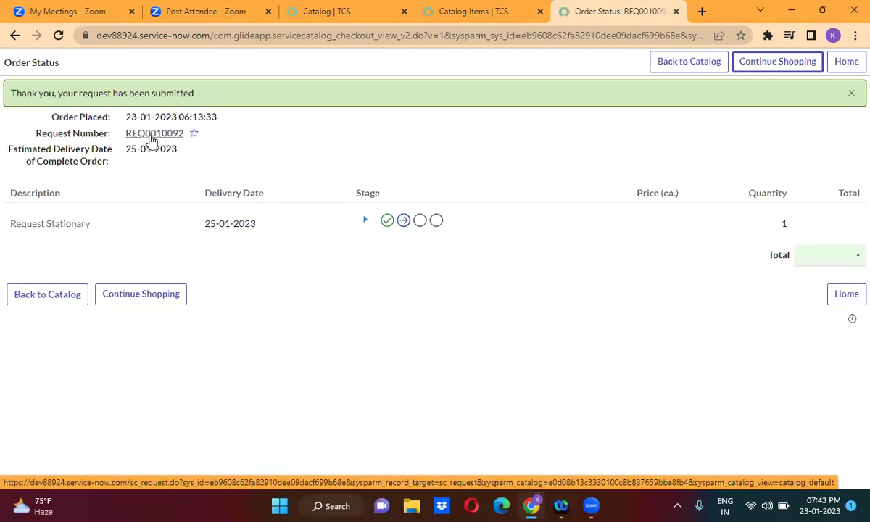
click(152, 137)
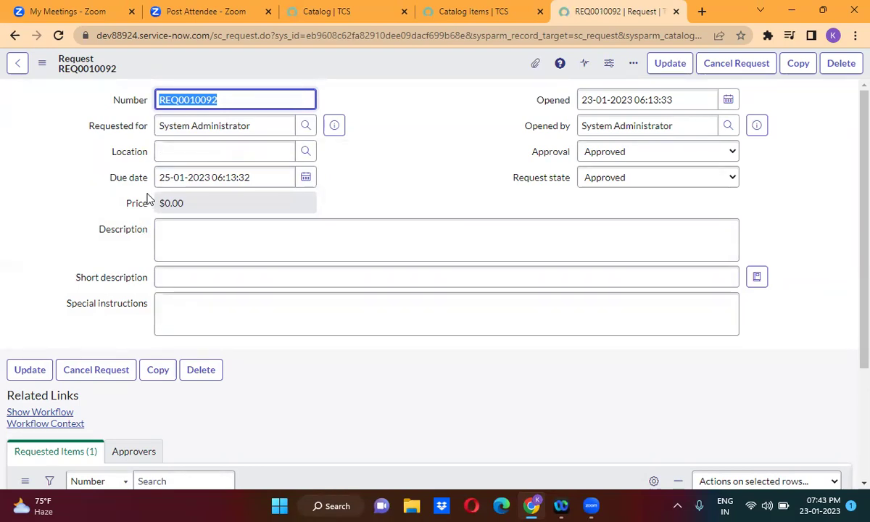
Scroll to Requested Items to confirm RITM0010099 for Request Stationary, then close the request tab.
click(410, 212)
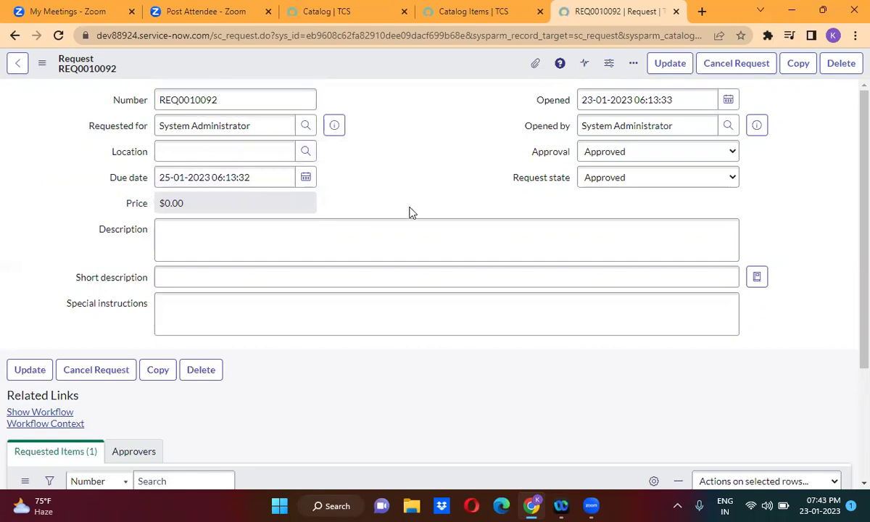
scroll(410, 212, down, 2)
scroll(409, 212, down, 2)
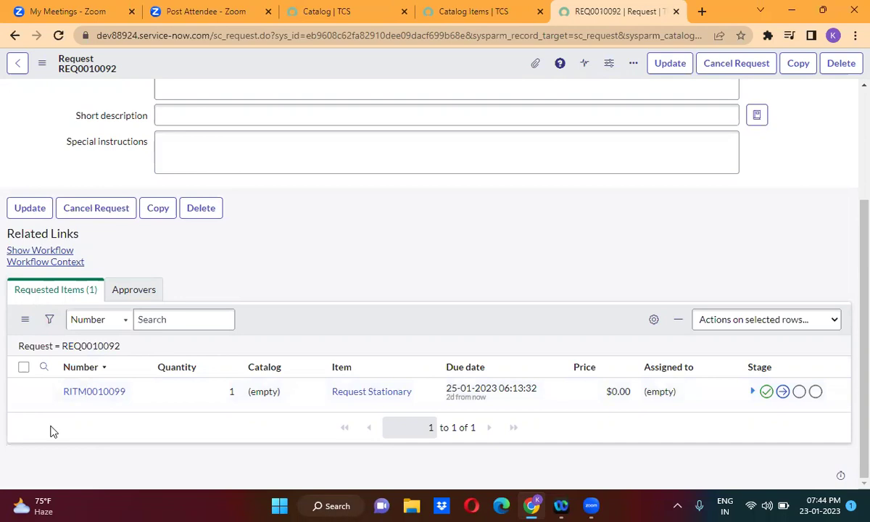
click(677, 12)
Open Request Stationary's Try It form and order it empty to trigger the mandatory-fields warning.
middle_click(94, 249)
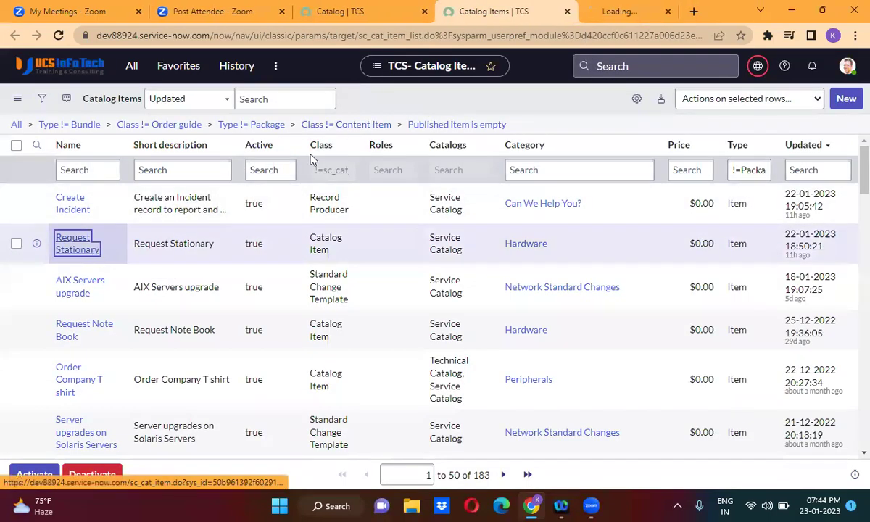
click(602, 10)
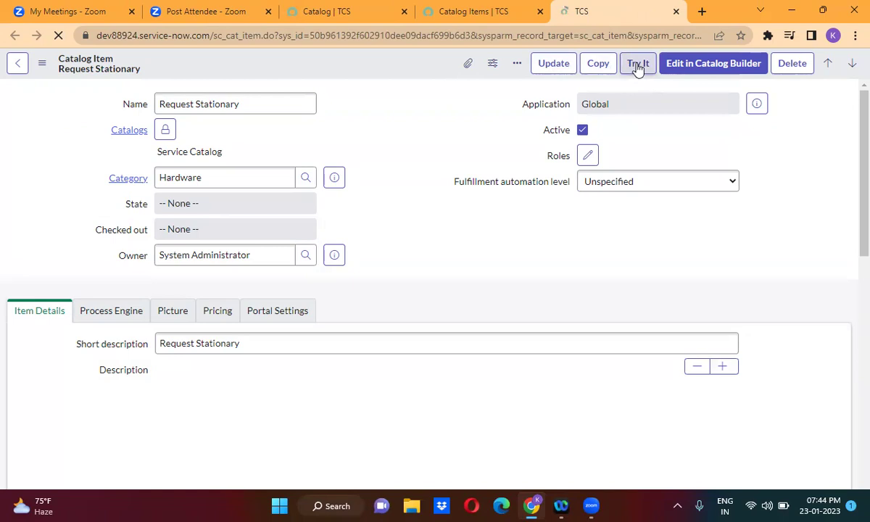
click(637, 64)
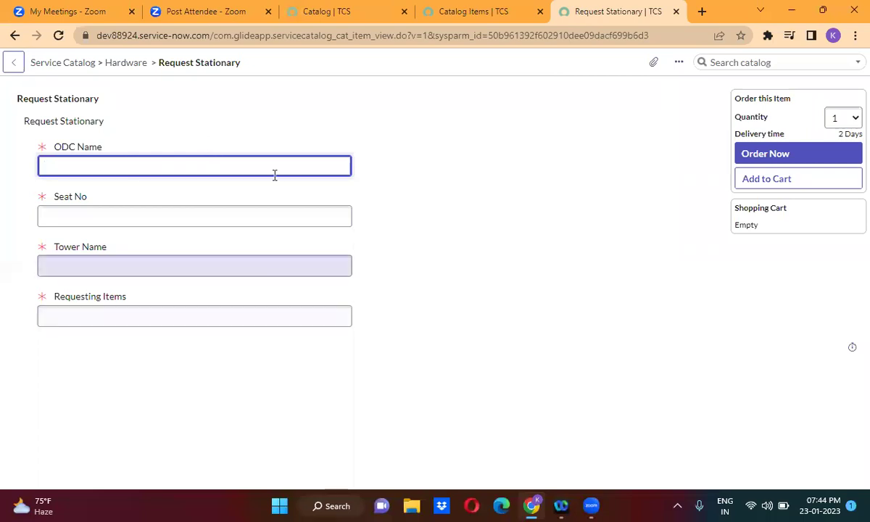
click(793, 153)
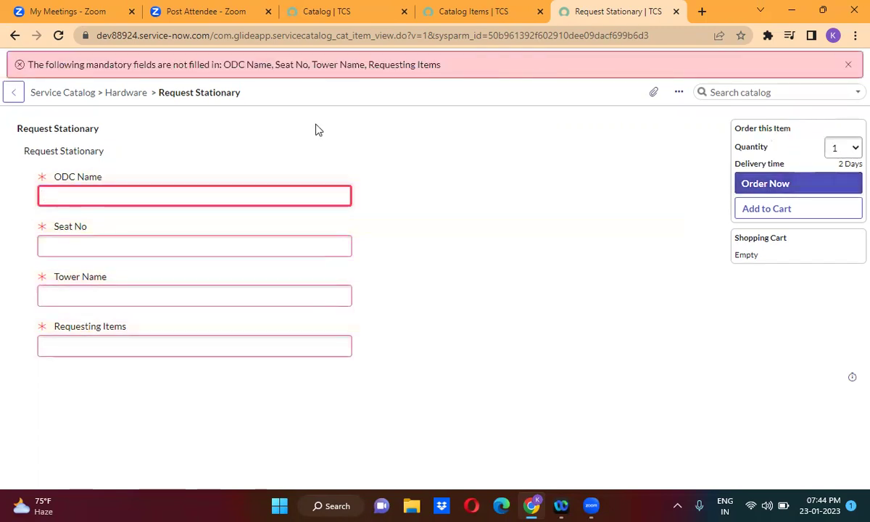
click(171, 192)
Fill ODC Name 'neqwfkj', Seat No 'fmwlefj', Tower Name 'fmwlef' and Requesting Items 'wmeflew'.
text(neqwfkj)
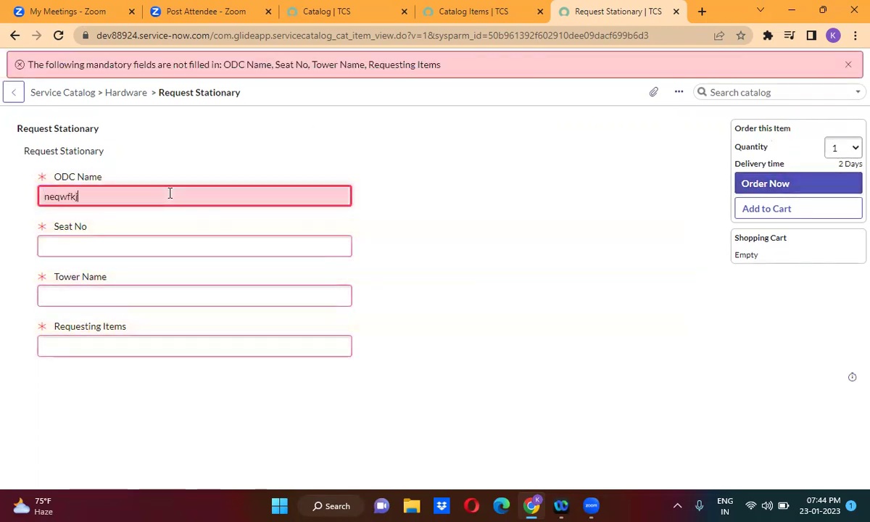
click(154, 244)
text(fmwlefj)
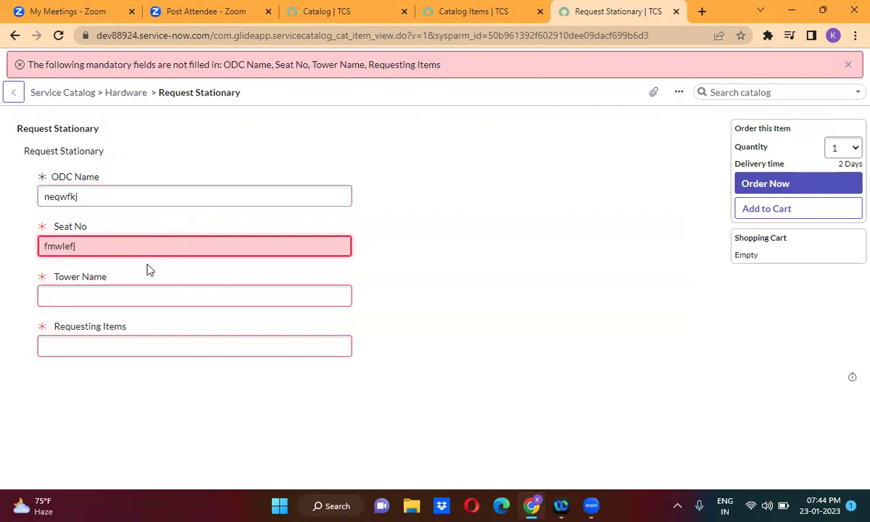
click(135, 294)
text(fmwlef)
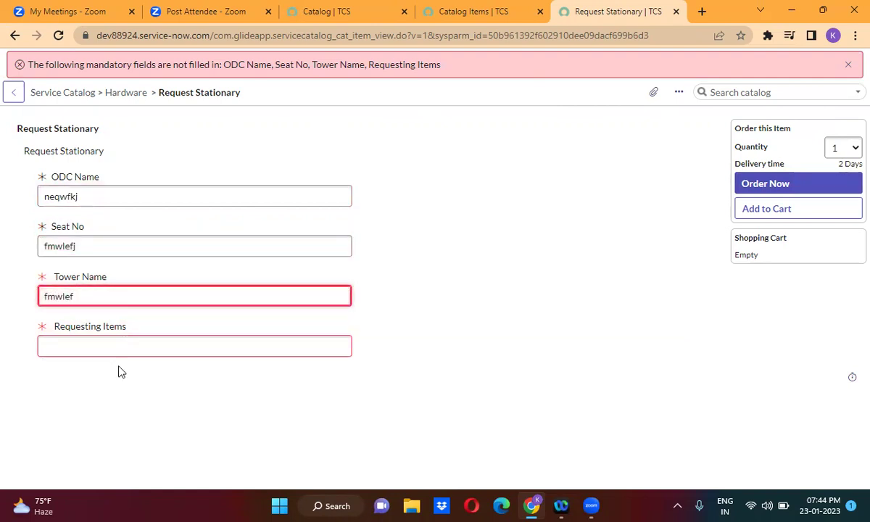
click(116, 347)
text(wmeflew)
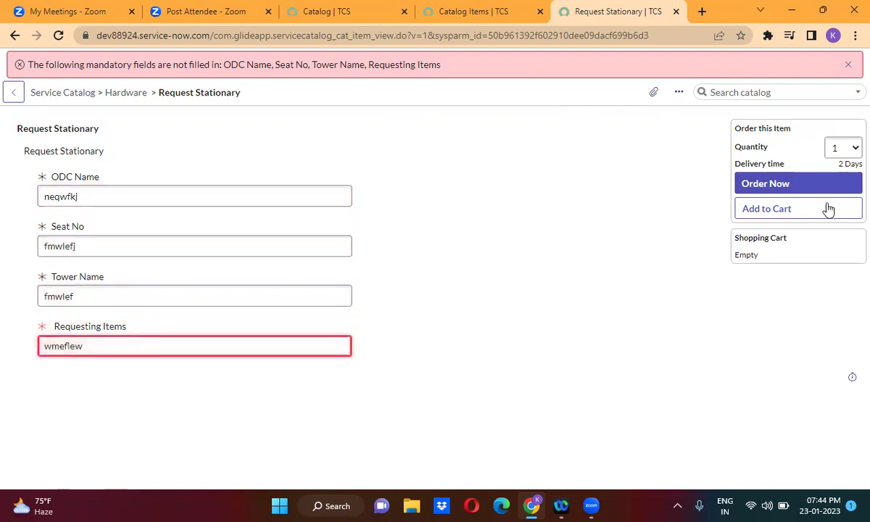
Place the order, open the new request REQ0010093, then close it to return to Catalog Items.
click(809, 187)
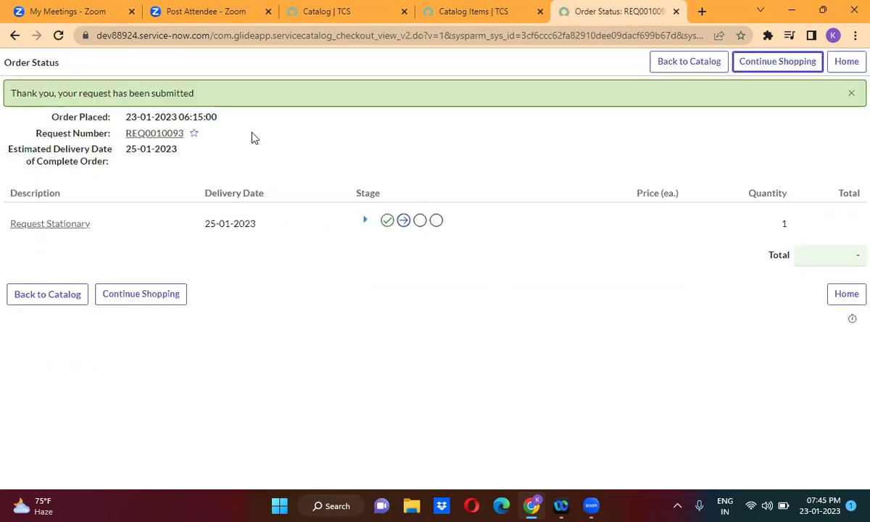
click(155, 137)
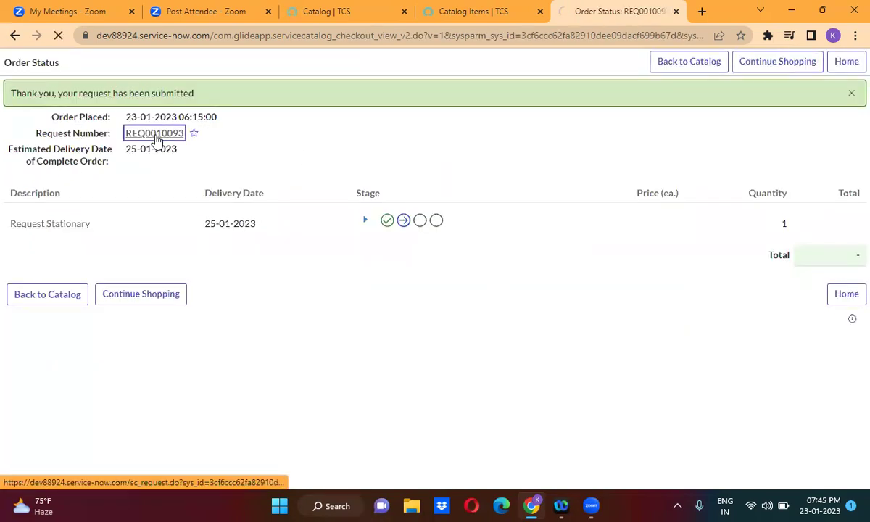
click(676, 12)
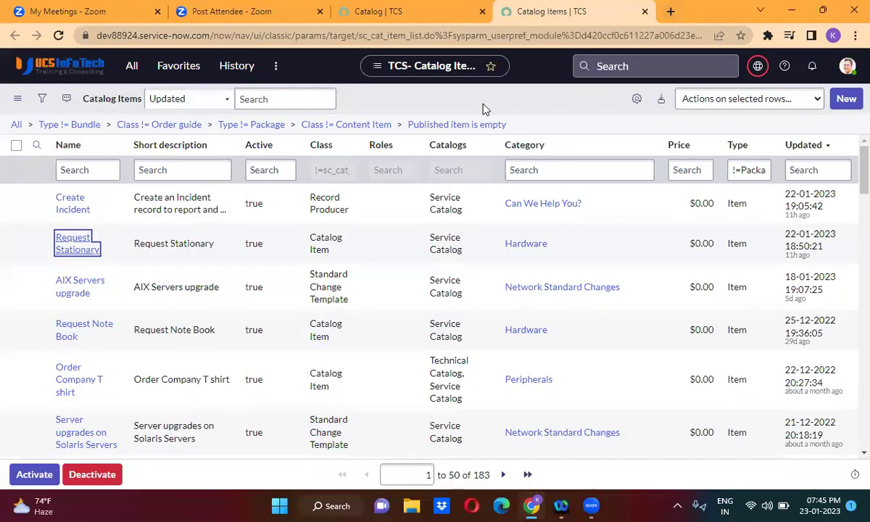
Create a new catalog item with the Name 'Request Access'.
click(569, 102)
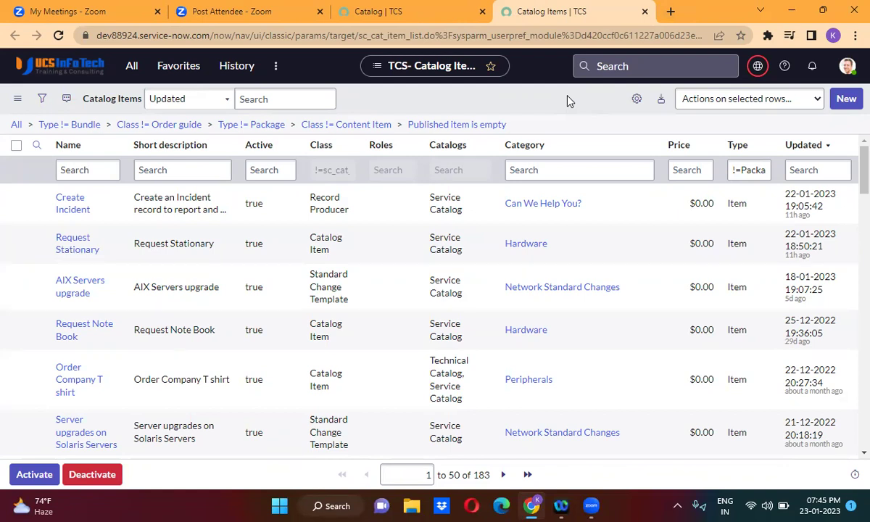
click(846, 100)
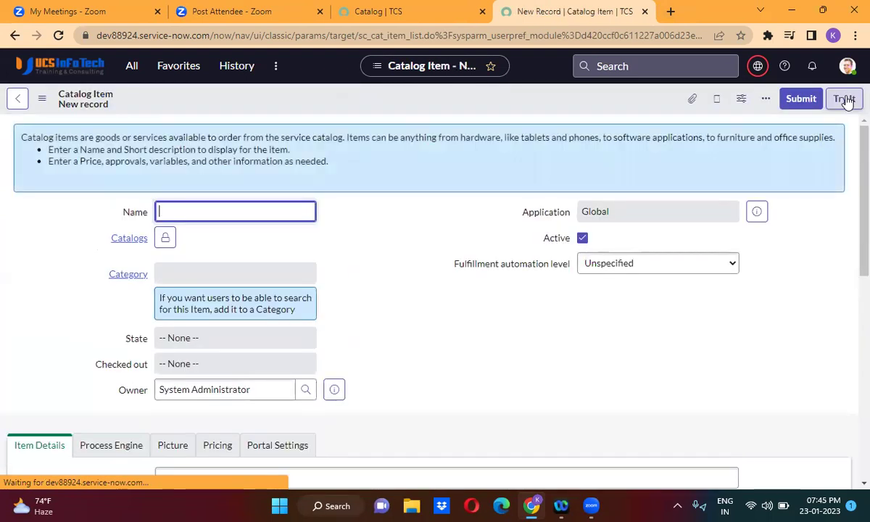
click(380, 262)
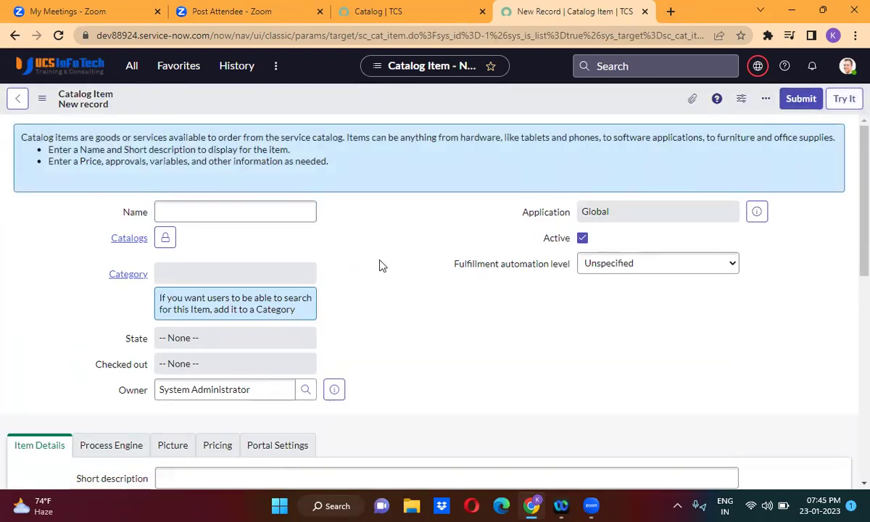
click(218, 210)
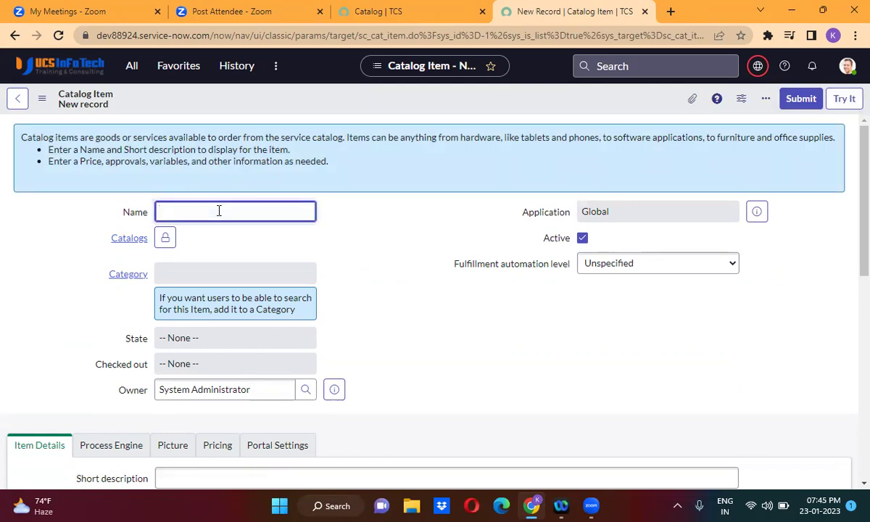
text(Request Access)
click(385, 242)
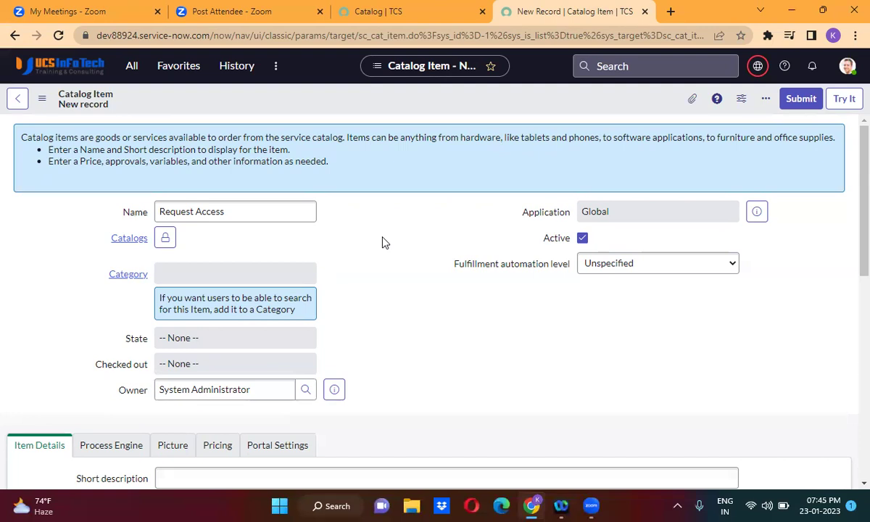
Add Service Catalog to the item's Catalogs list.
click(165, 240)
click(203, 357)
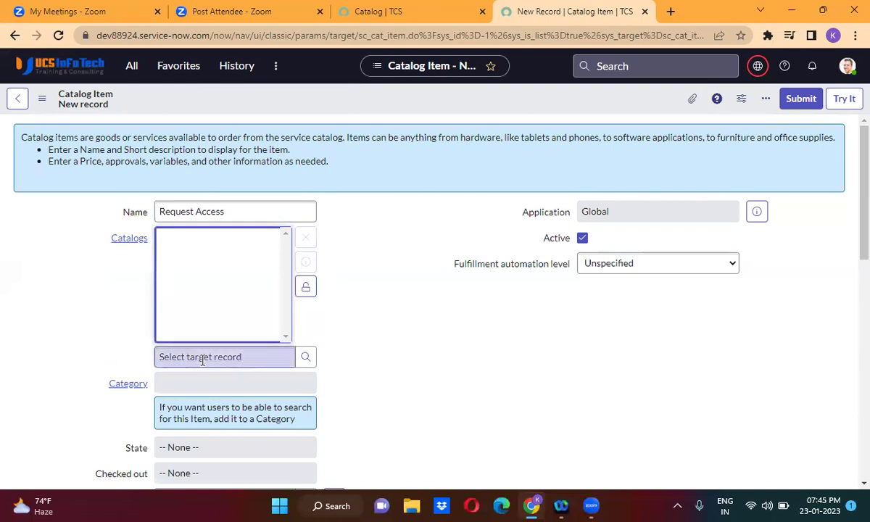
text(serv)
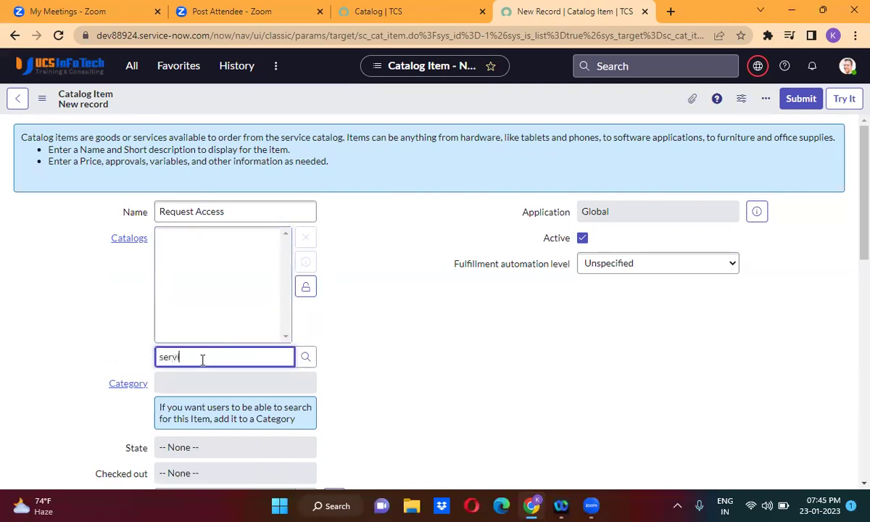
text(ic)
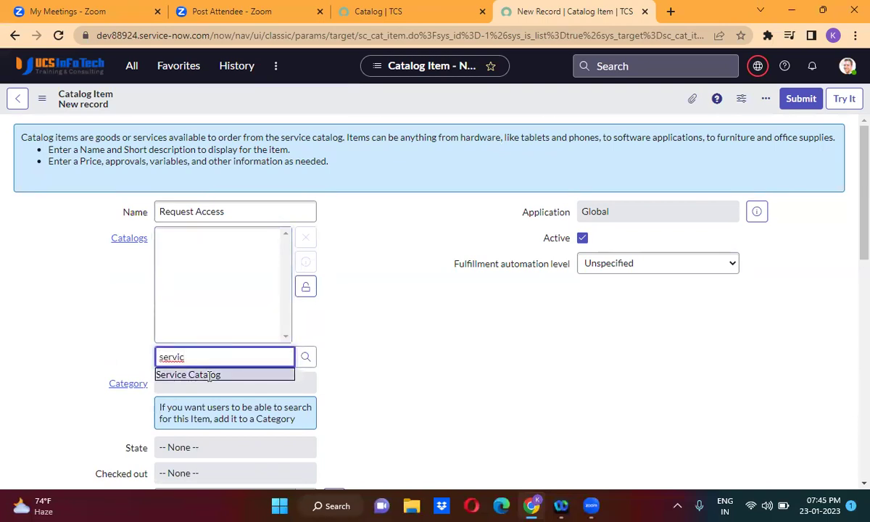
click(189, 374)
click(306, 287)
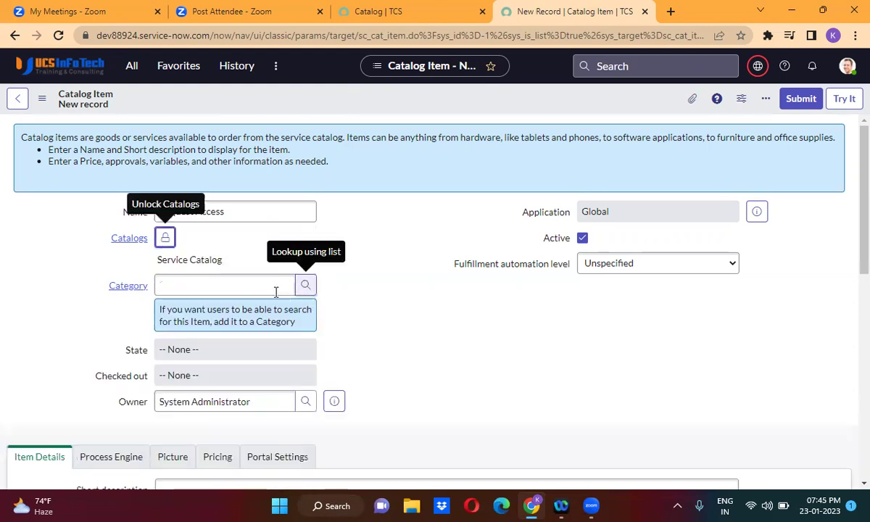
Set the category to Software and select the item name to copy.
click(202, 290)
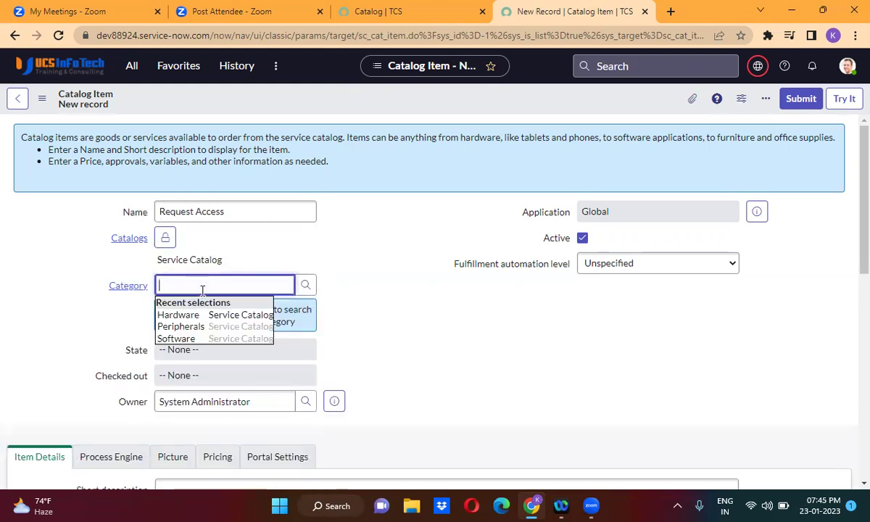
click(197, 338)
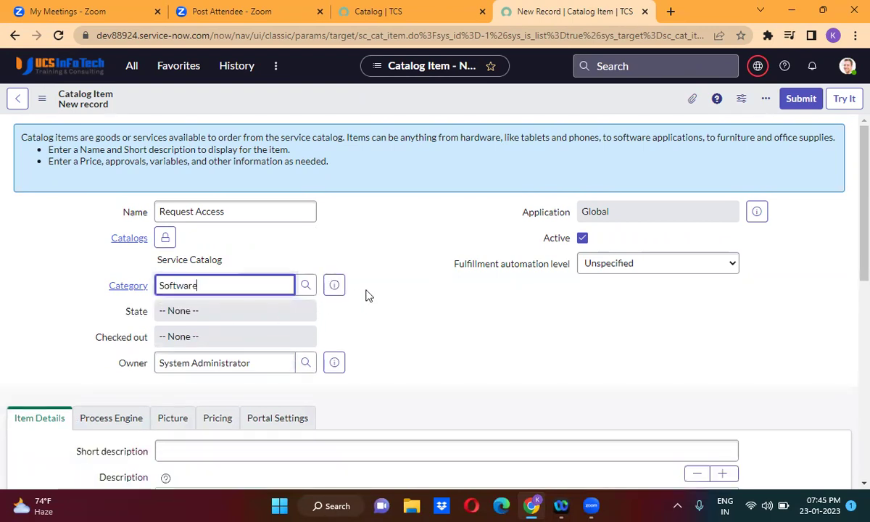
click(208, 210)
key(ctrl+a)
key(ctrl+c)
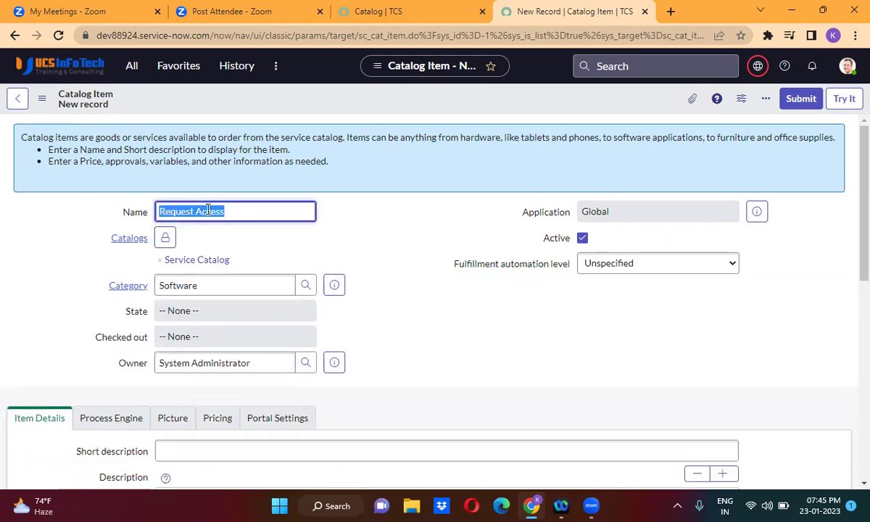
Enter a short description for internal employees and copy it into Description.
click(394, 338)
scroll(394, 338, down, 3)
click(275, 289)
key(ctrl+v)
text(fpor)
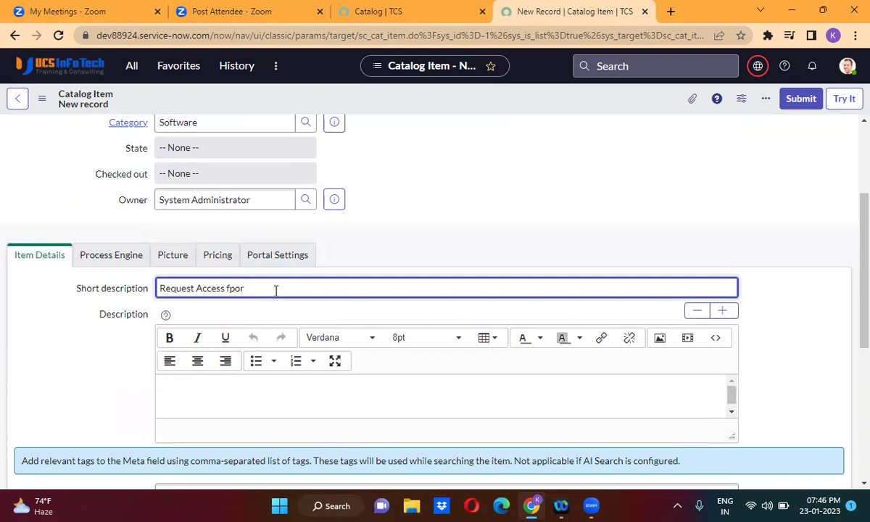
text(or internal Employees)
click(384, 257)
triple_click(291, 290)
key(ctrl+c)
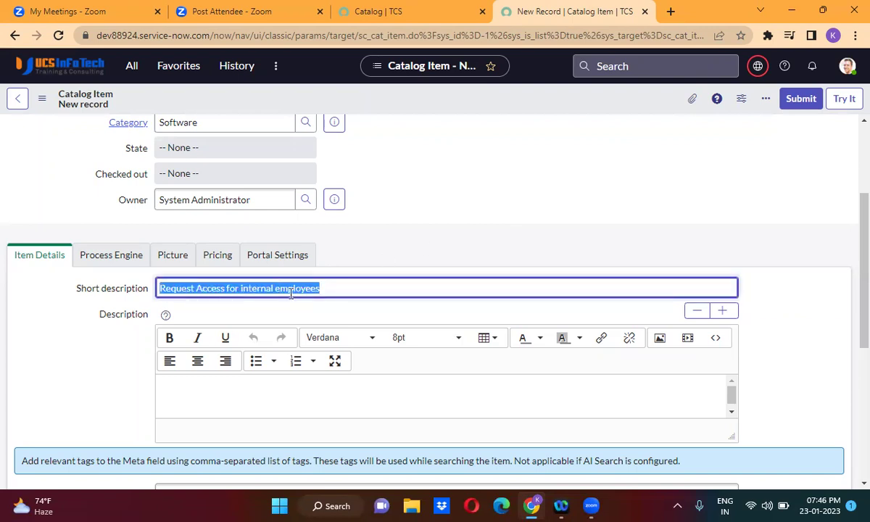
click(197, 392)
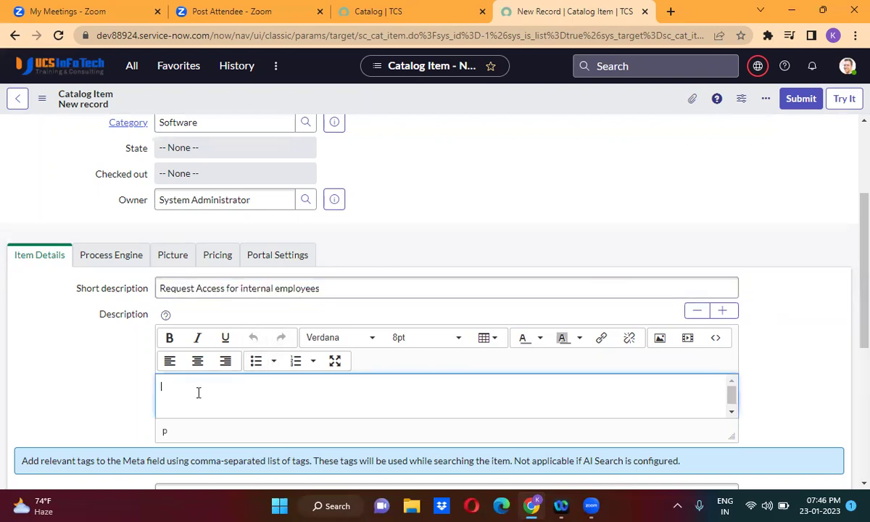
key(ctrl+v)
Replace 'internal' with 'External' in both descriptions and save the item.
double_click(251, 289)
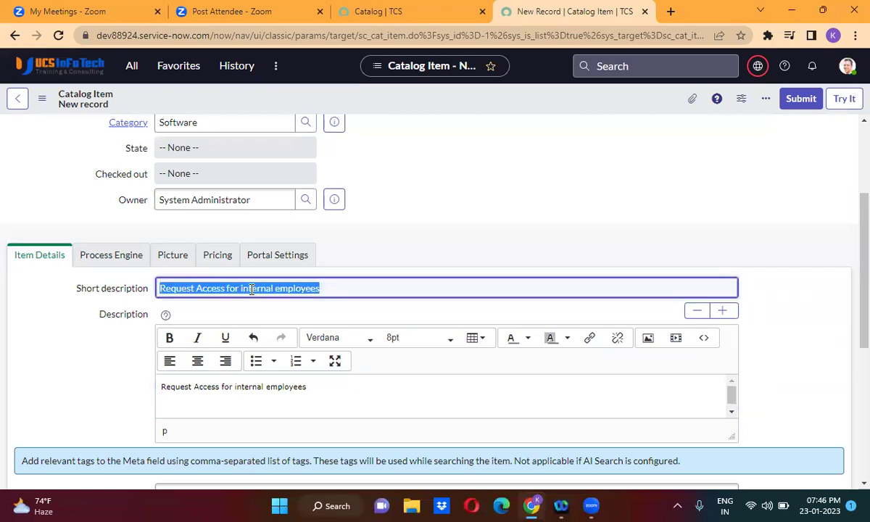
text(Exte)
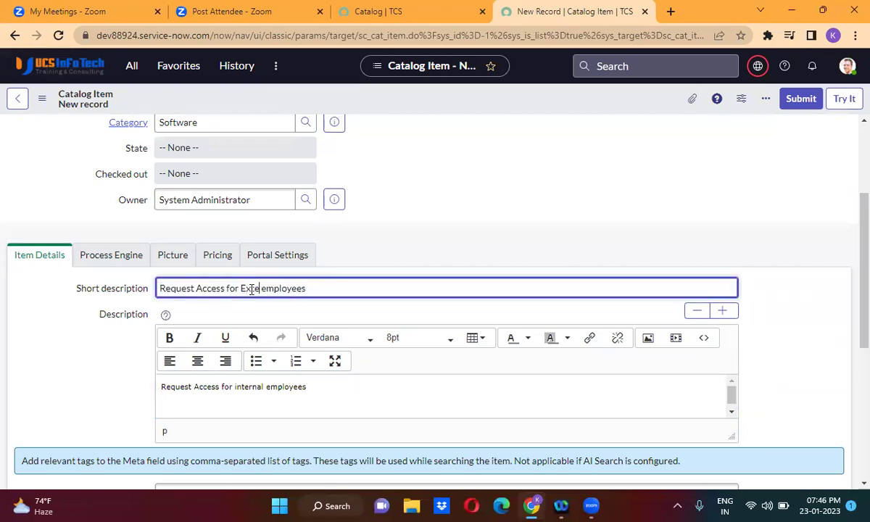
text(rnal)
double_click(249, 386)
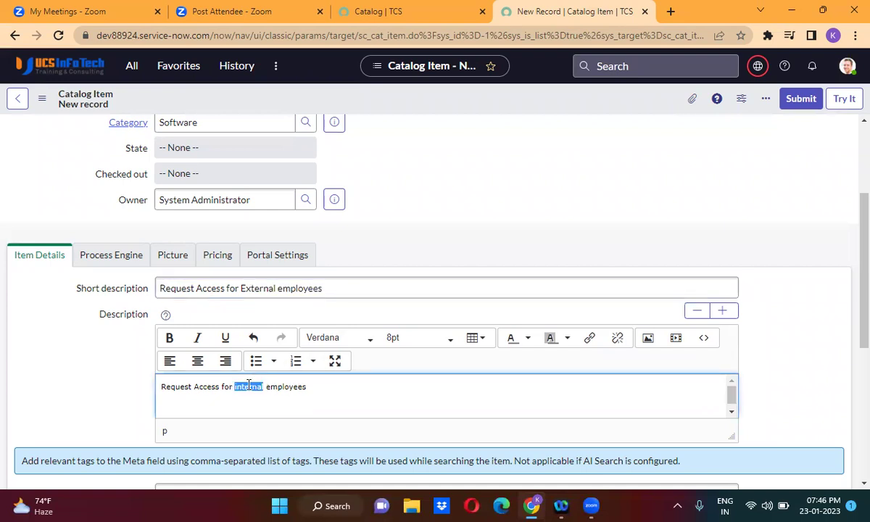
text(external)
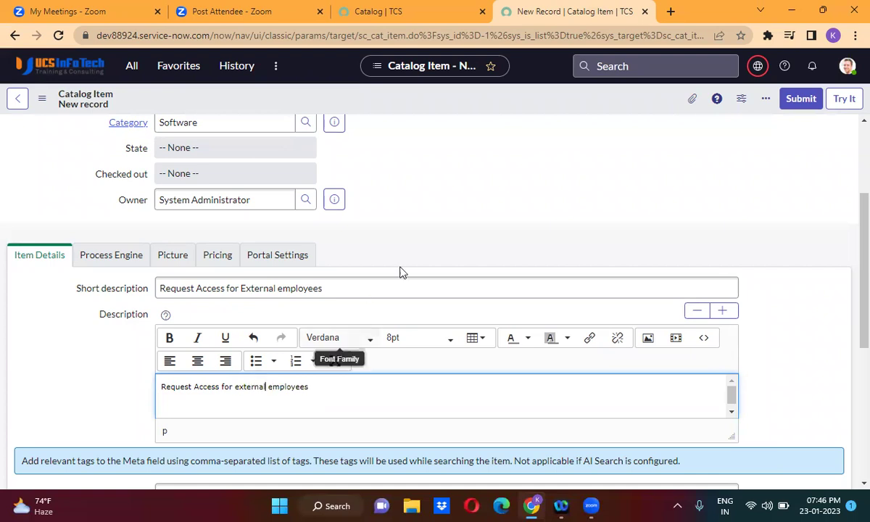
click(423, 239)
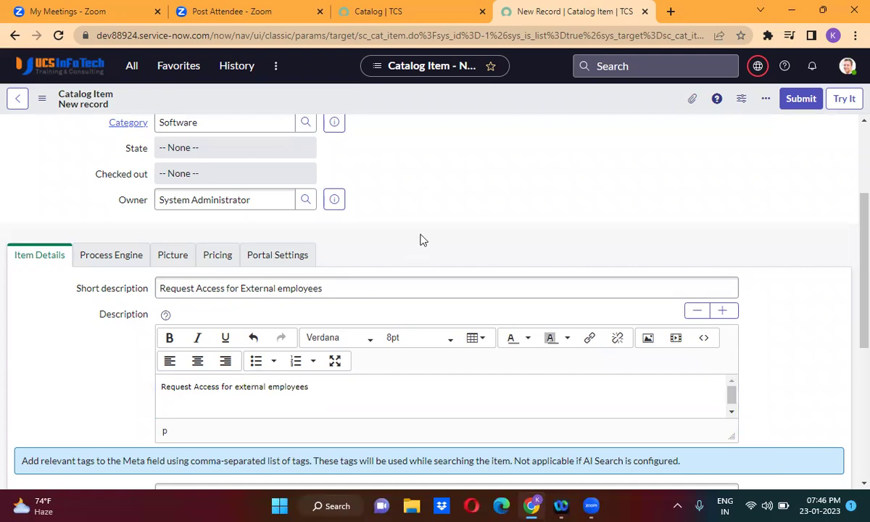
scroll(423, 240, down, 1)
scroll(423, 239, up, 7)
right_click(427, 101)
click(460, 111)
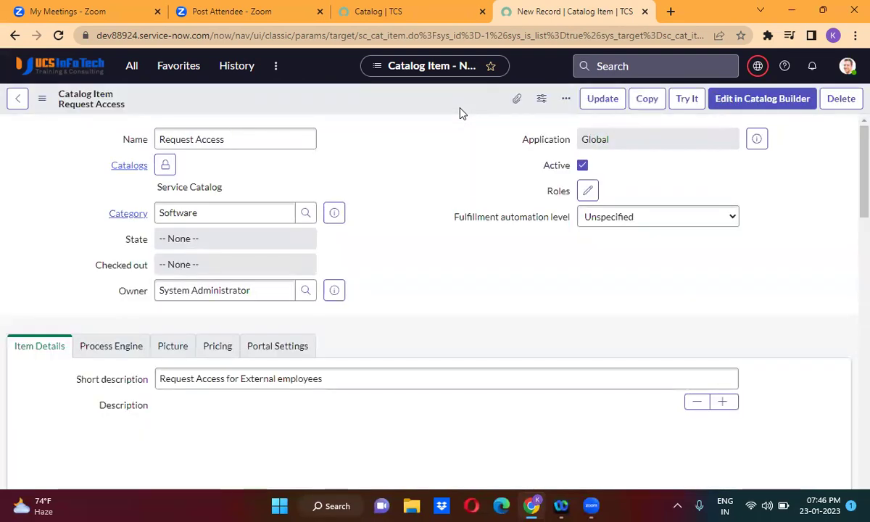
click(685, 100)
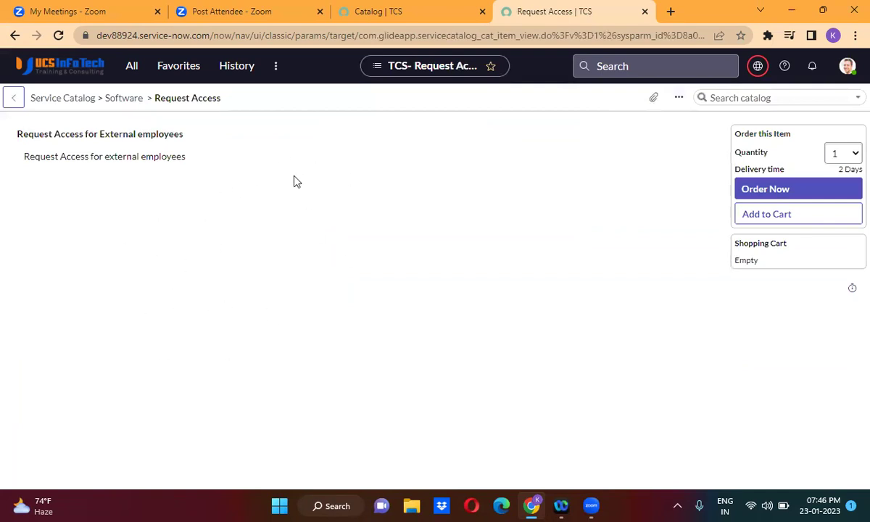
click(14, 36)
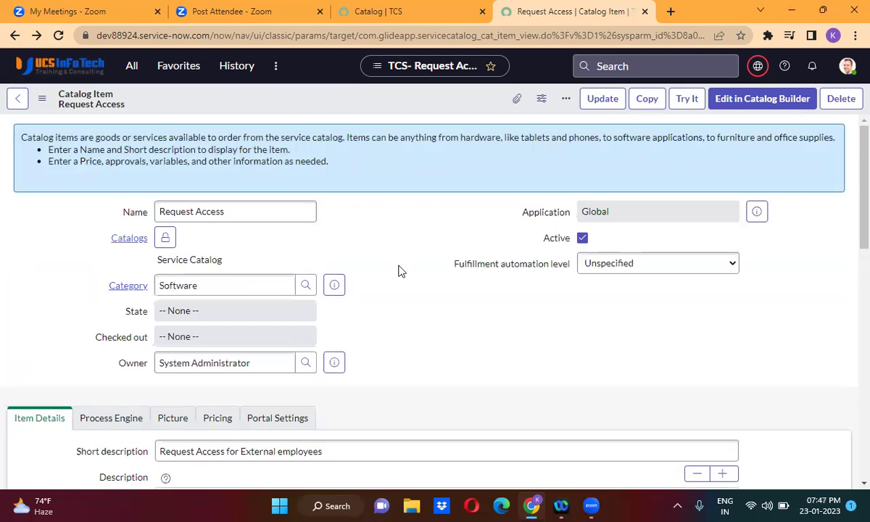
scroll(399, 271, down, 5)
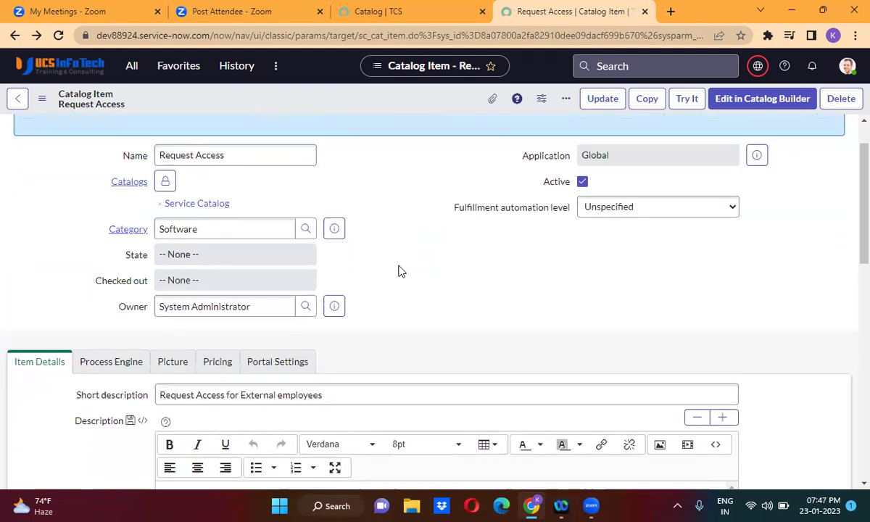
Scroll down to the item's empty Variables related list.
scroll(398, 272, down, 5)
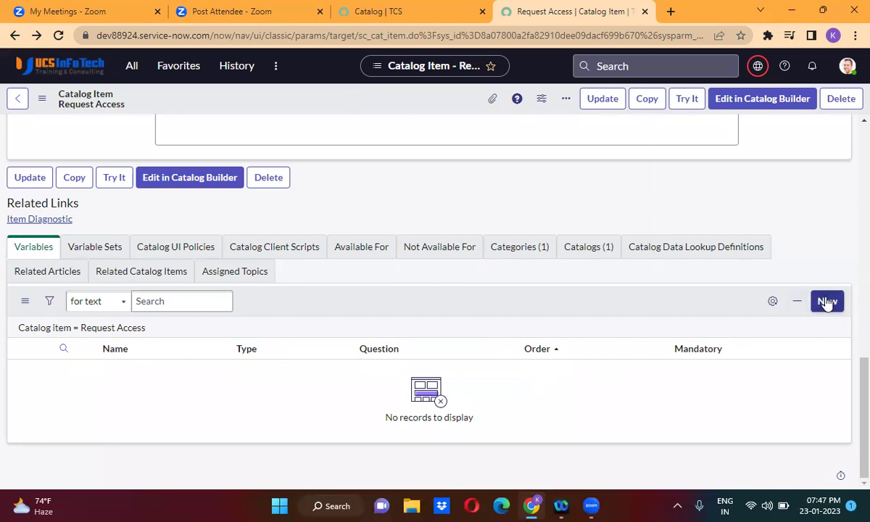
Duplicate the browser tab and start a new variable from the Variables list.
right_click(560, 21)
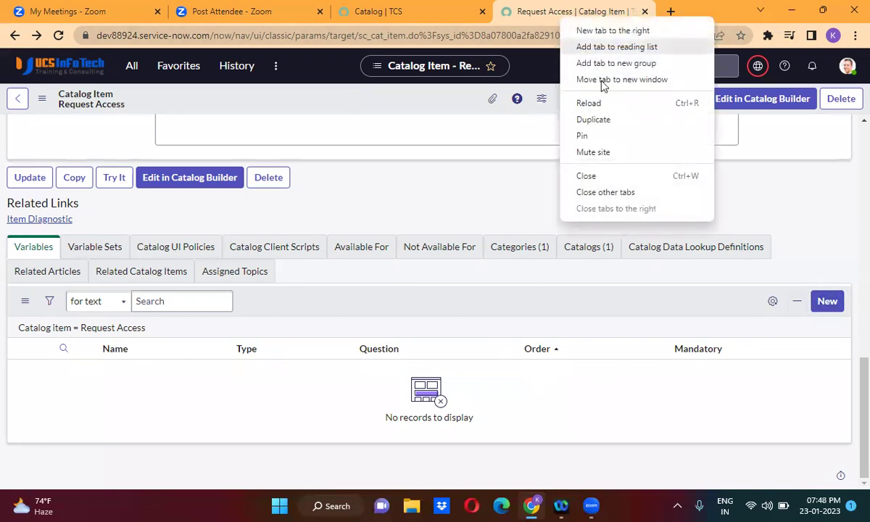
click(608, 120)
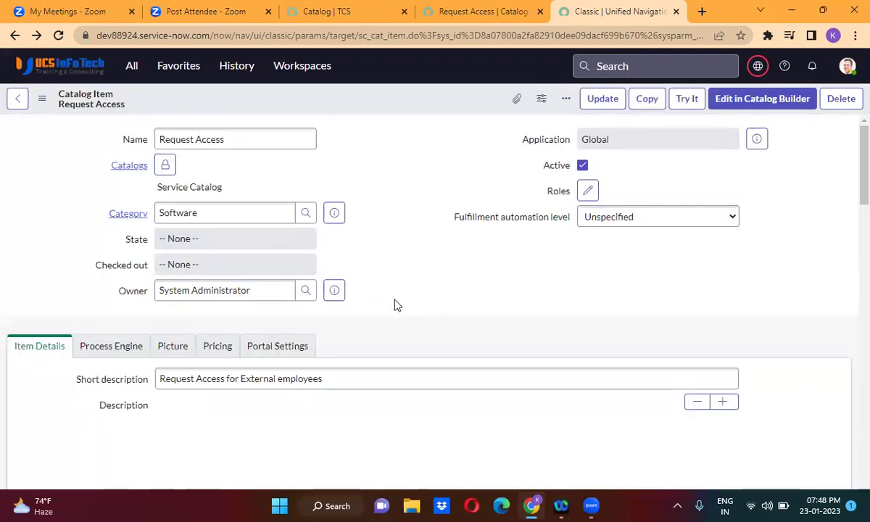
scroll(396, 304, down, 7)
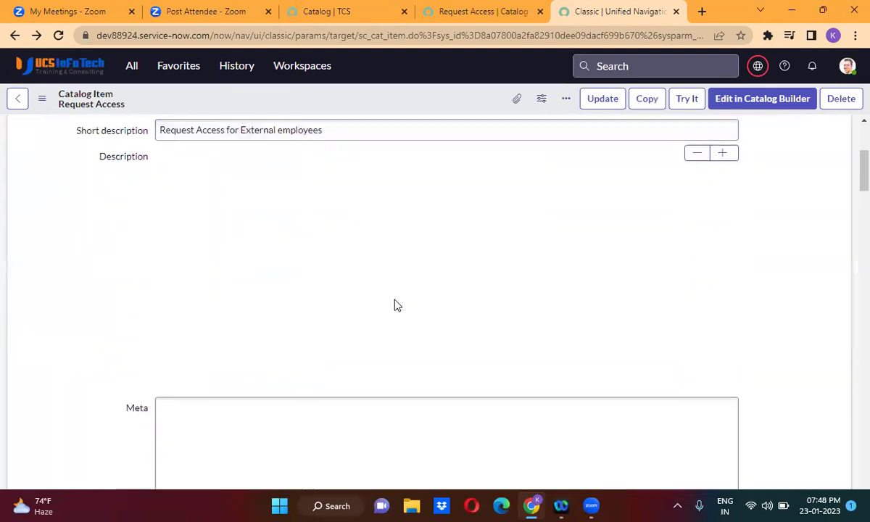
scroll(395, 305, down, 3)
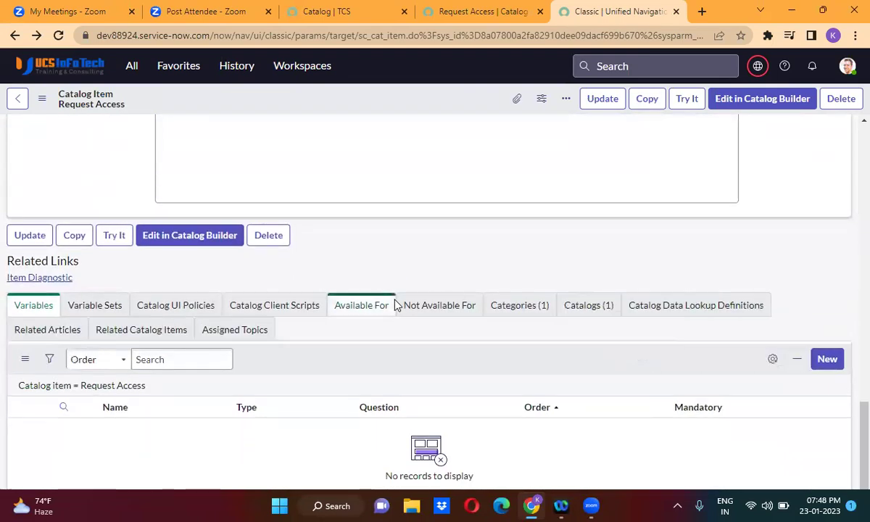
click(829, 357)
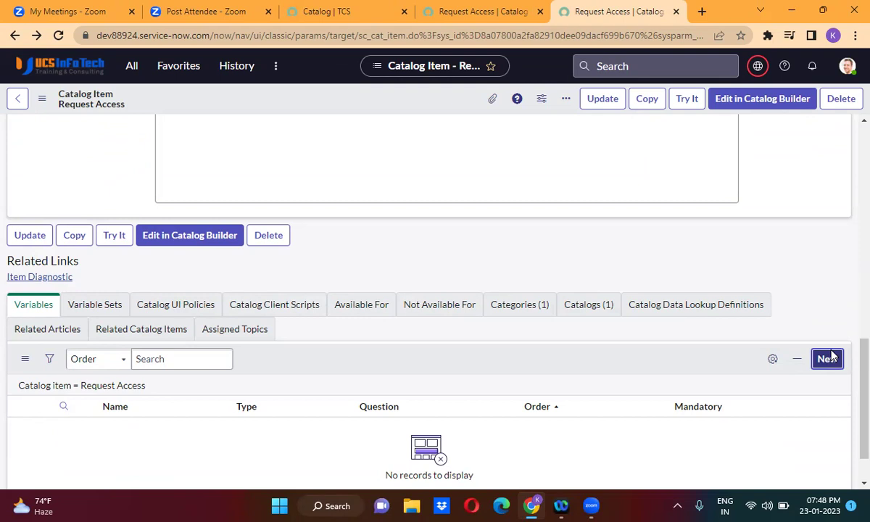
click(827, 358)
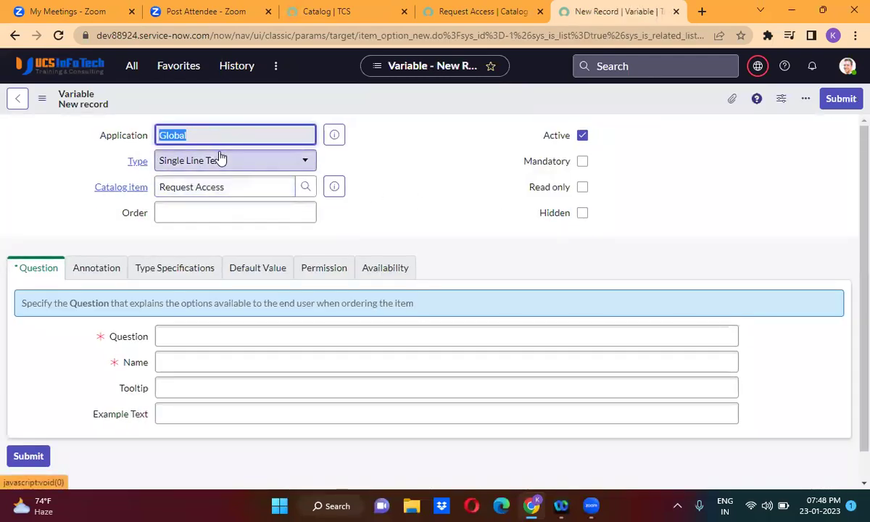
Make the variable a mandatory Reference, order 100, with question 'Requested For'.
click(221, 159)
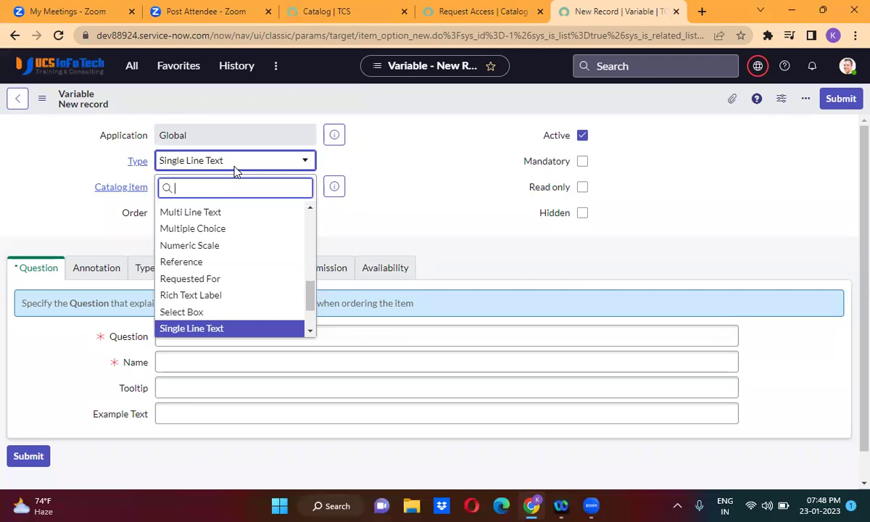
scroll(220, 280, up, 1)
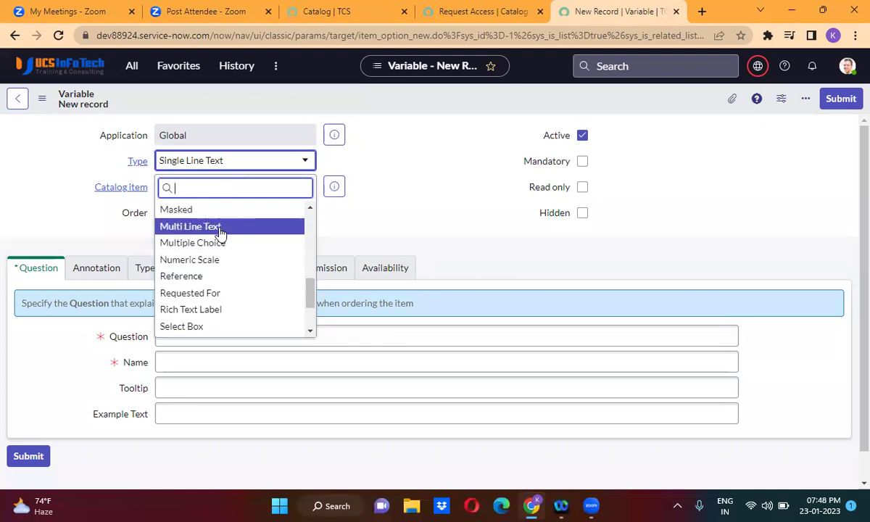
click(212, 280)
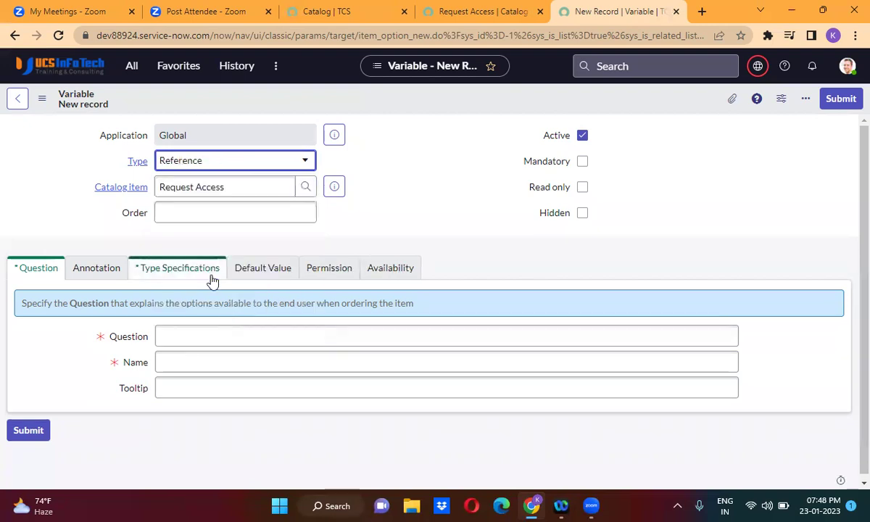
click(209, 216)
click(226, 246)
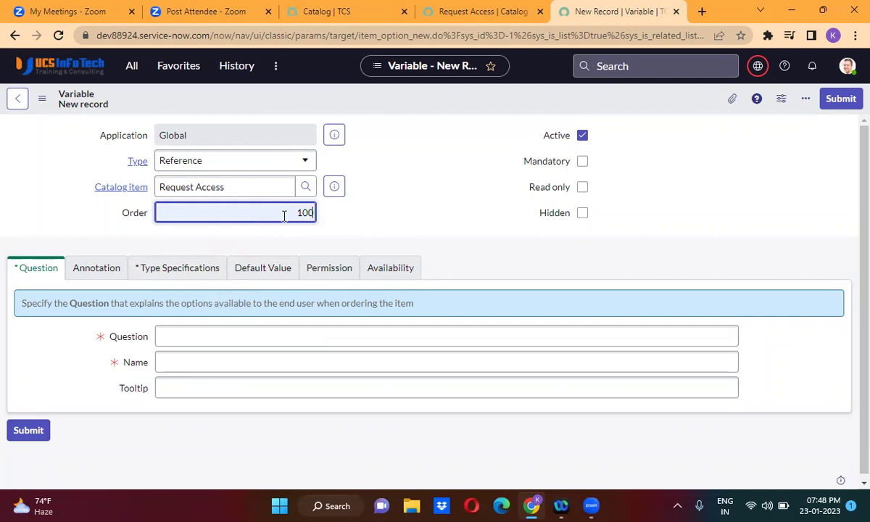
click(582, 162)
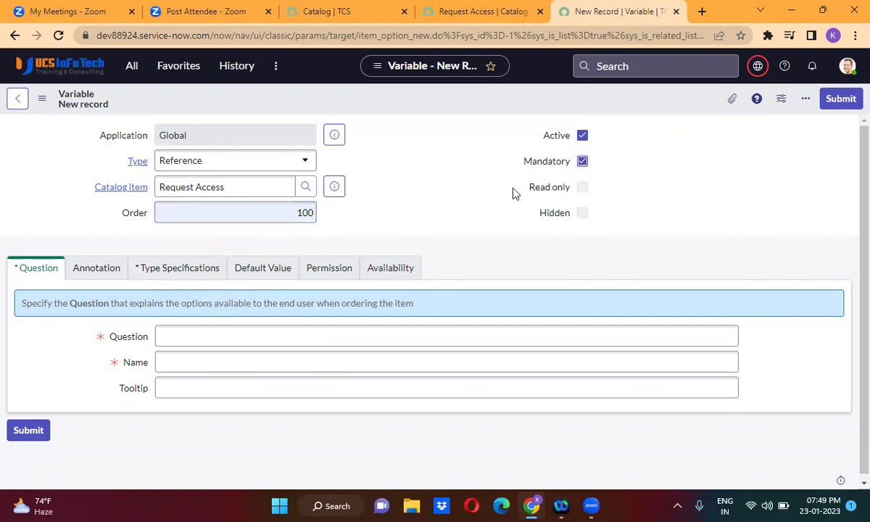
click(249, 326)
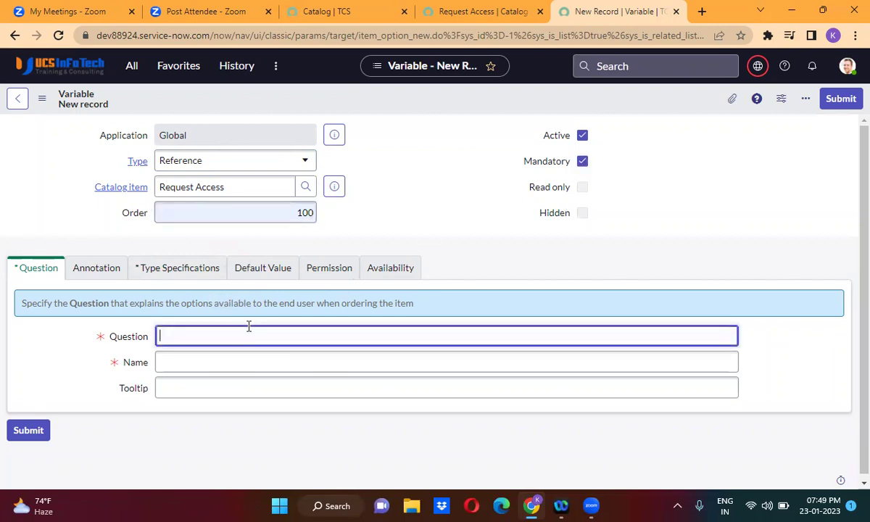
text(Requested )
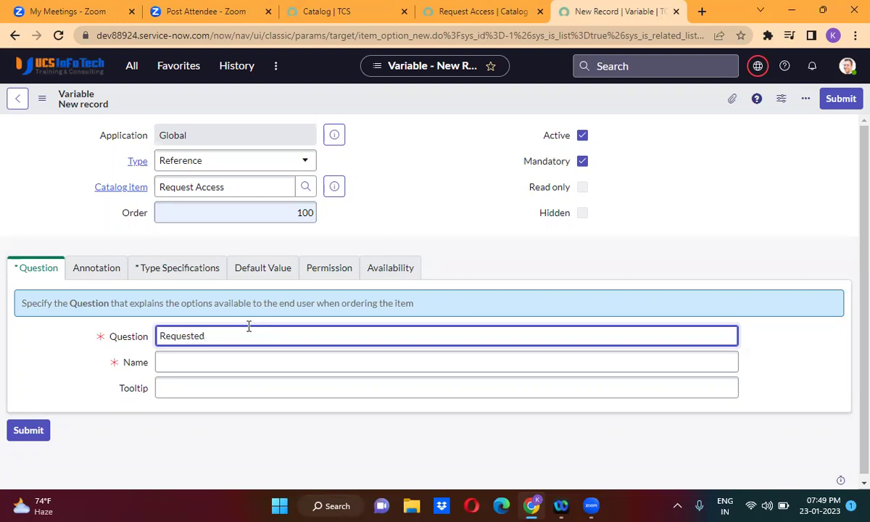
text(For)
click(72, 346)
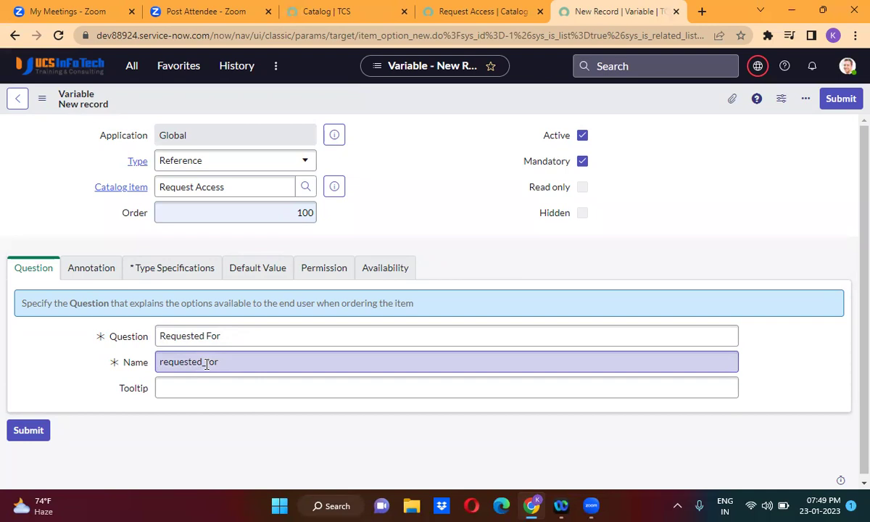
Point the reference at the User [sys_user] table and save the variable.
click(168, 269)
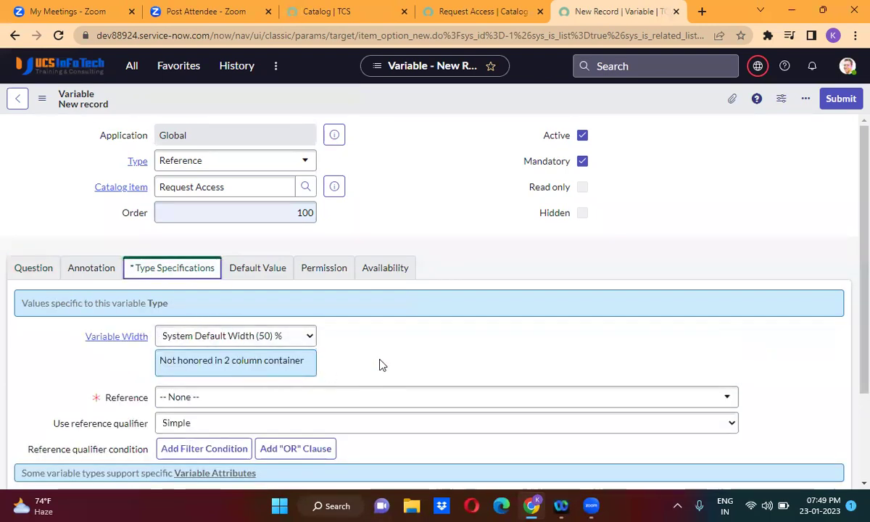
scroll(380, 364, down, 1)
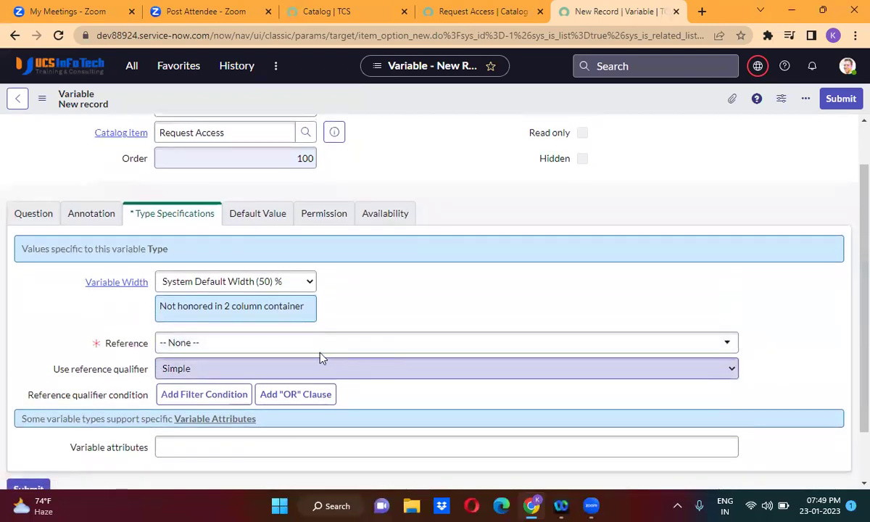
click(253, 344)
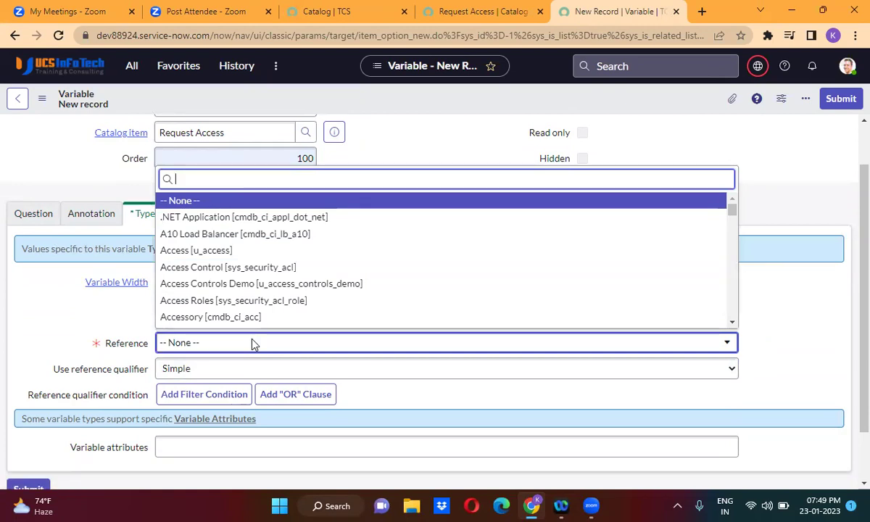
text(sys)
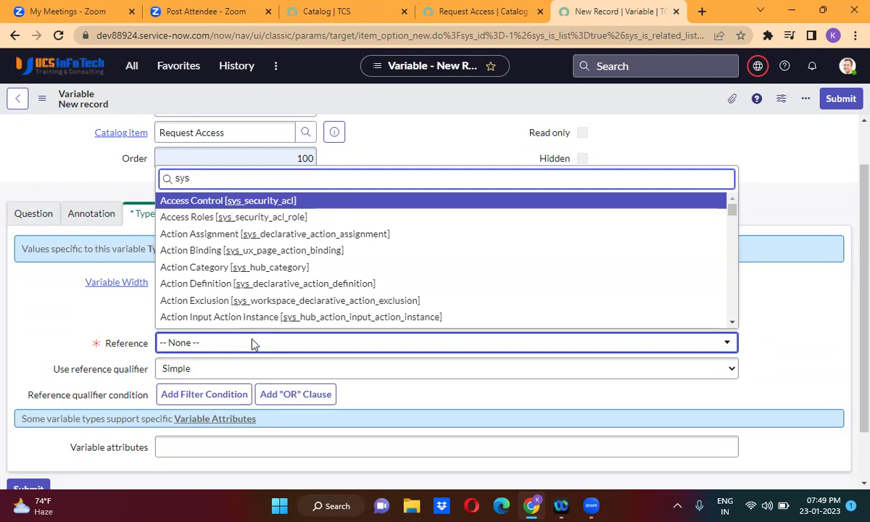
text(_user)
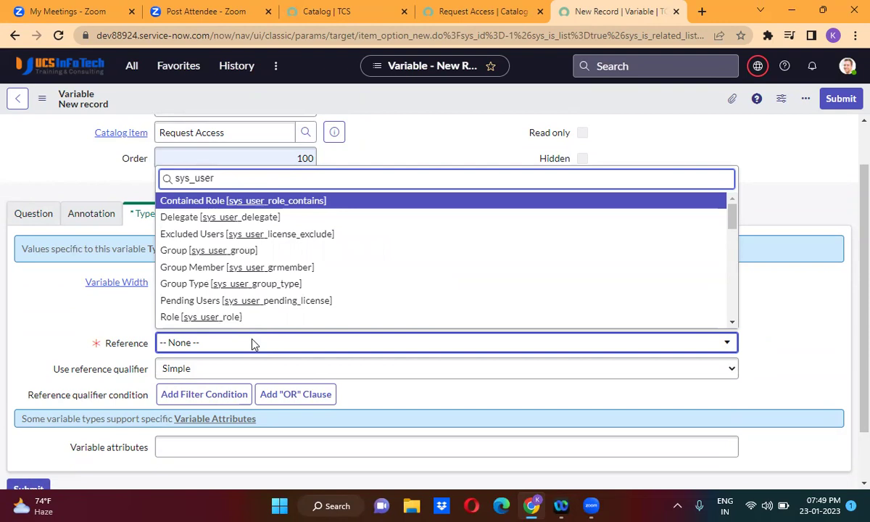
text(])
click(234, 320)
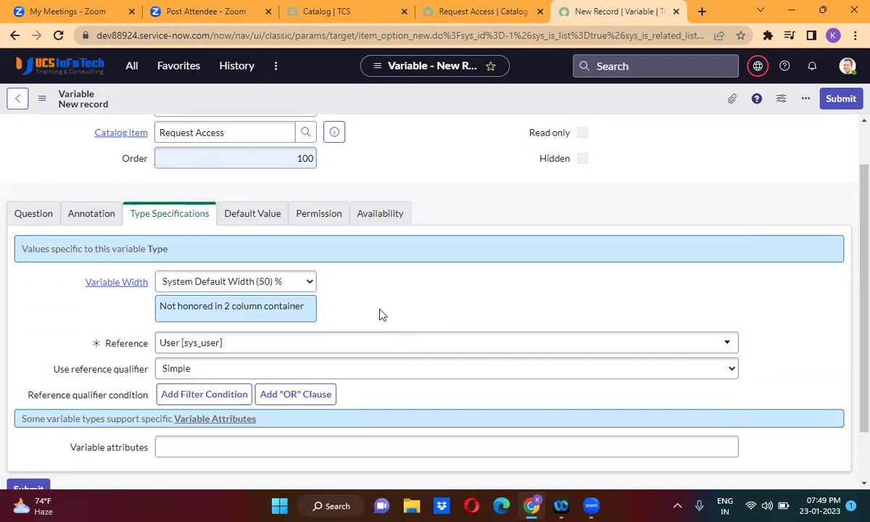
scroll(382, 315, down, 2)
scroll(383, 315, up, 1)
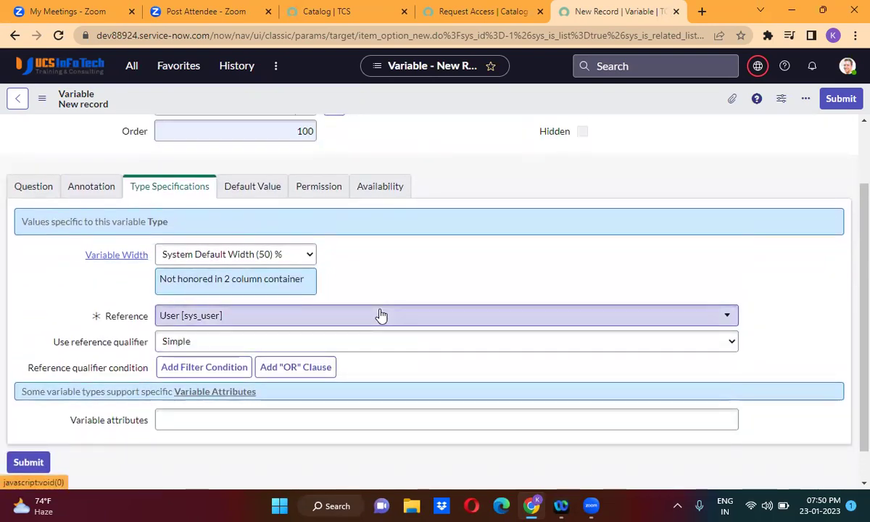
scroll(852, 137, up, 1)
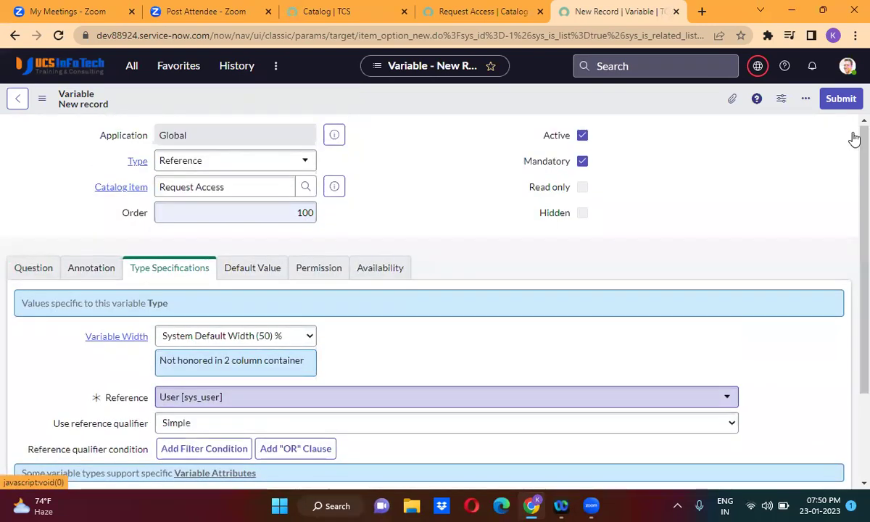
right_click(428, 101)
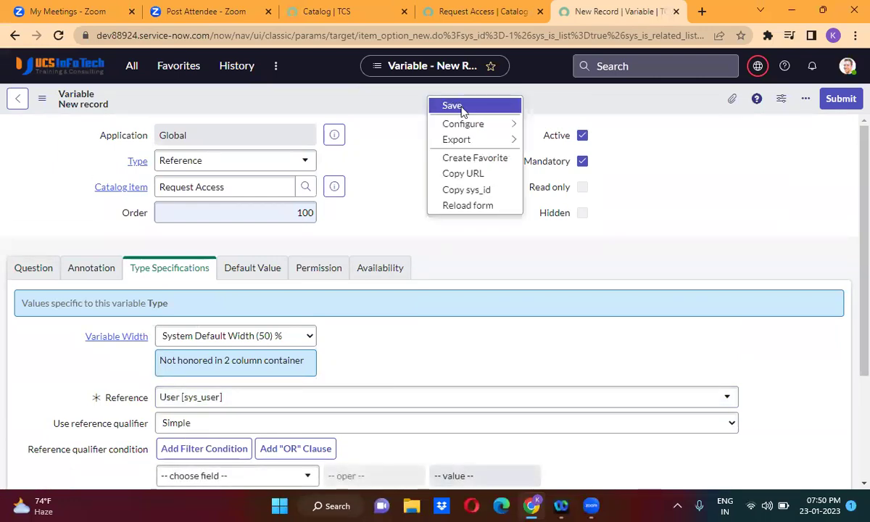
click(452, 105)
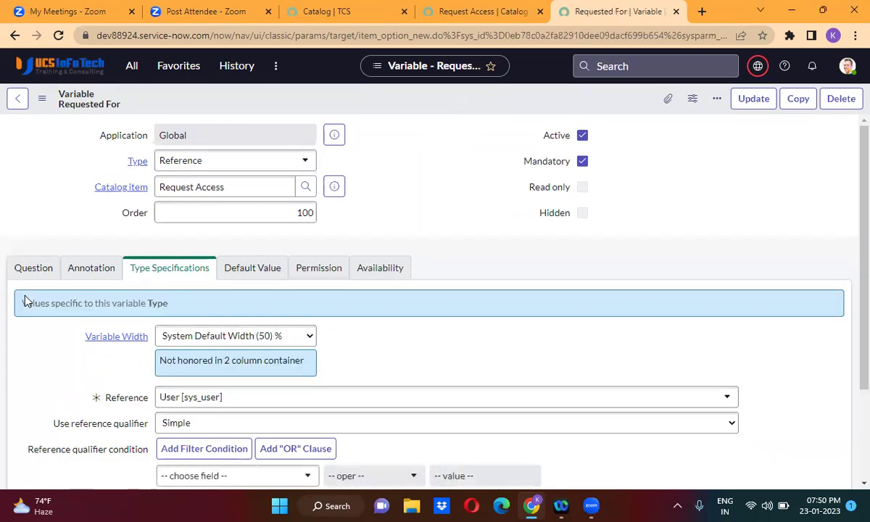
Change the question to 'Requested By' and the name to requested_by.
click(29, 273)
double_click(212, 337)
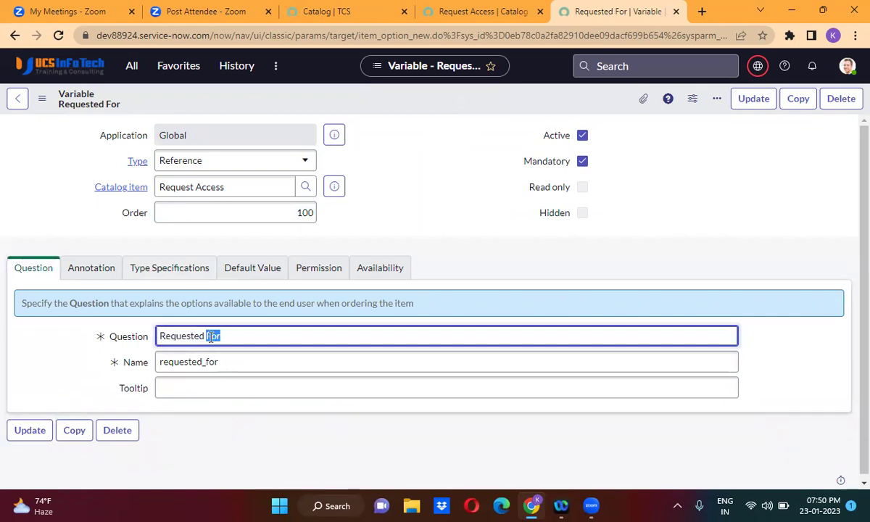
text(By)
click(227, 362)
key(BackSpace)
key(BackSpace)
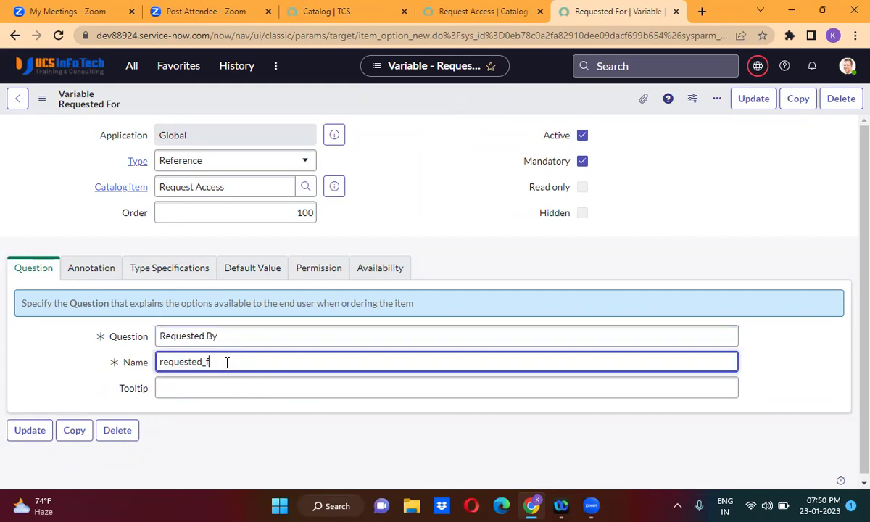
text(by)
Set order 200, make it read only instead of mandatory, and Insert and Stay.
mouse_move(98, 342)
drag(313, 213, 308, 211)
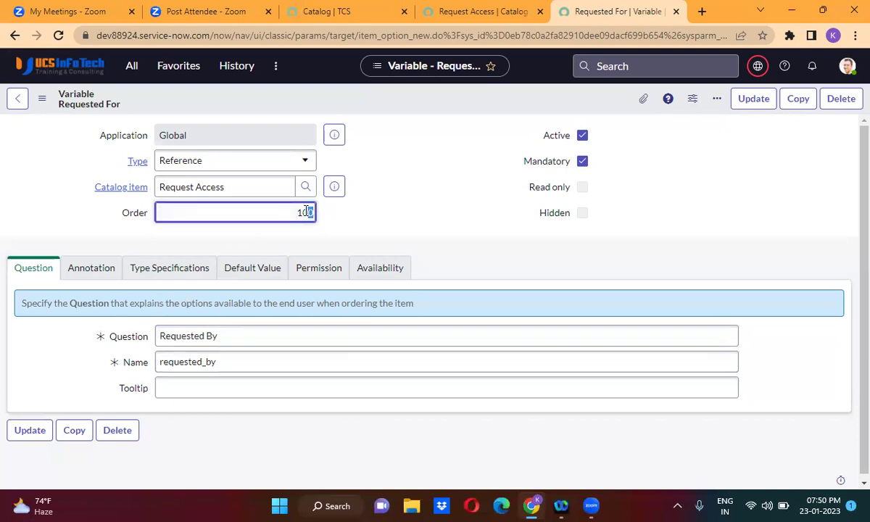
double_click(307, 212)
text(200)
click(367, 203)
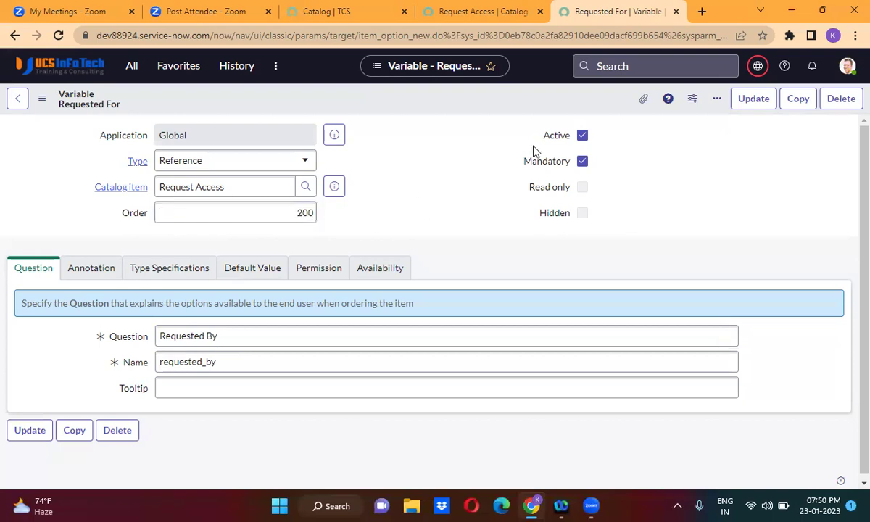
click(583, 161)
click(583, 187)
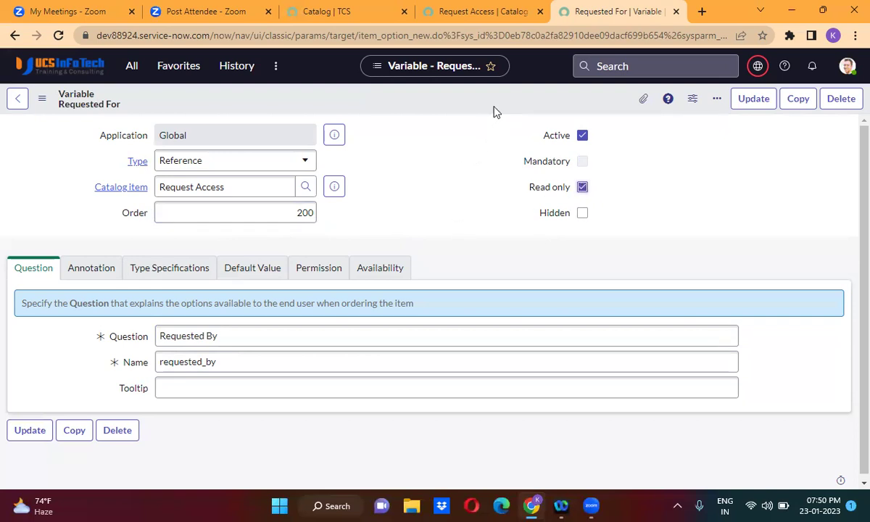
right_click(472, 101)
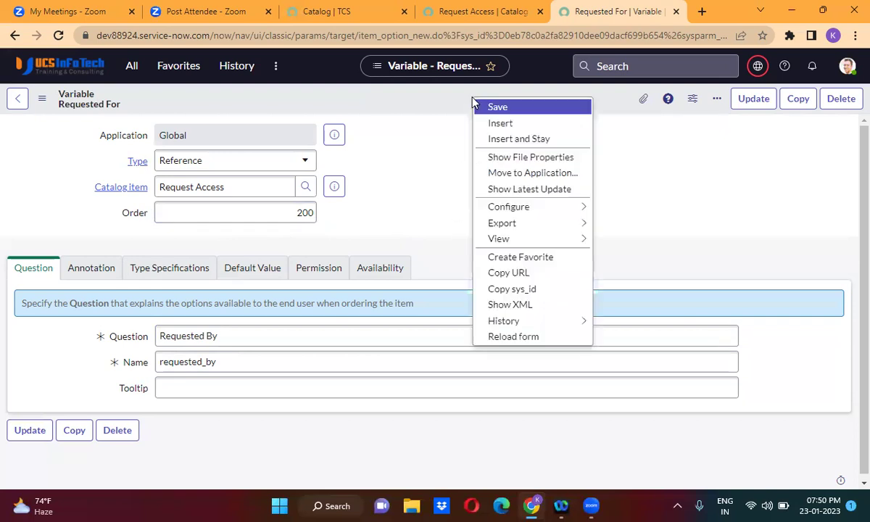
click(509, 141)
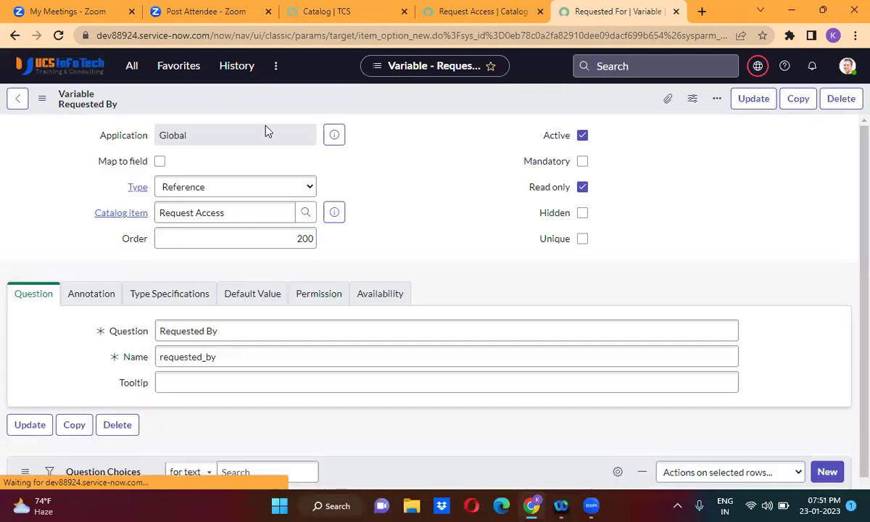
Change the variable type to Single Line Text and its order to 300.
click(197, 162)
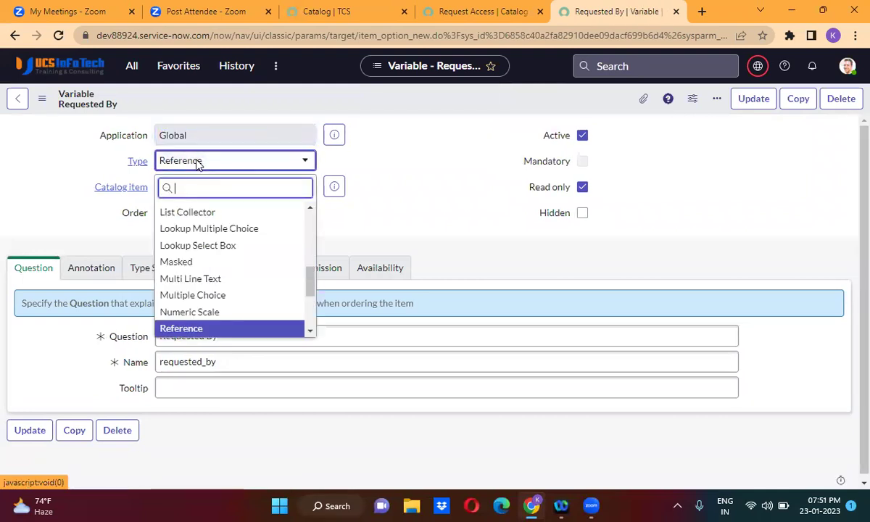
scroll(209, 215, up, 1)
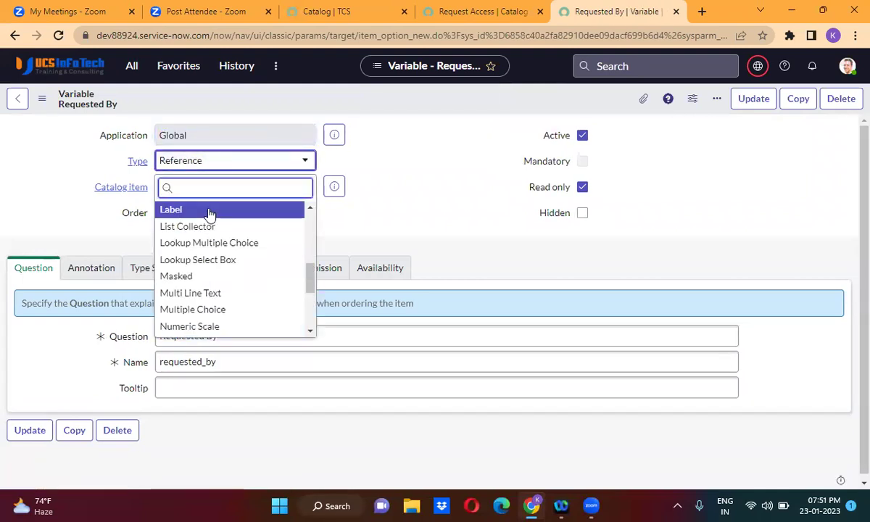
text(sin)
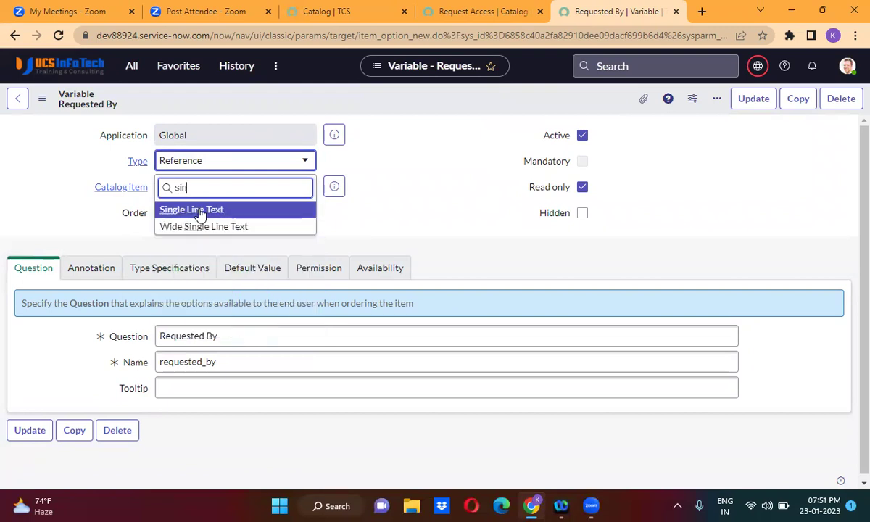
click(200, 210)
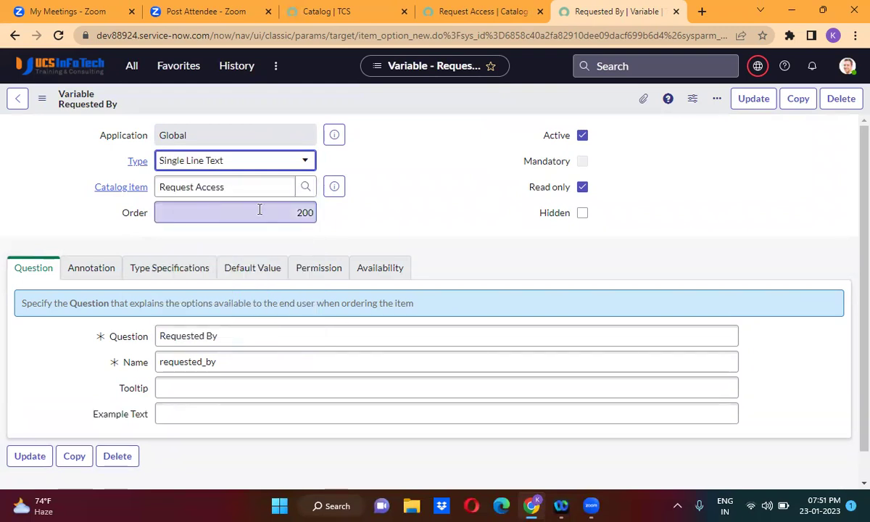
double_click(307, 211)
key(BackSpace)
text(300)
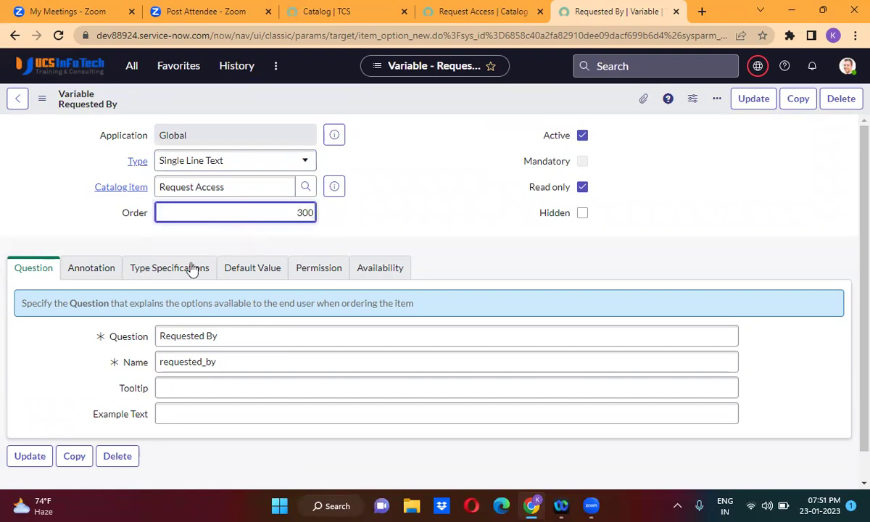
Set question 'Email' and name email, then Insert and Stay as a new record.
triple_click(203, 332)
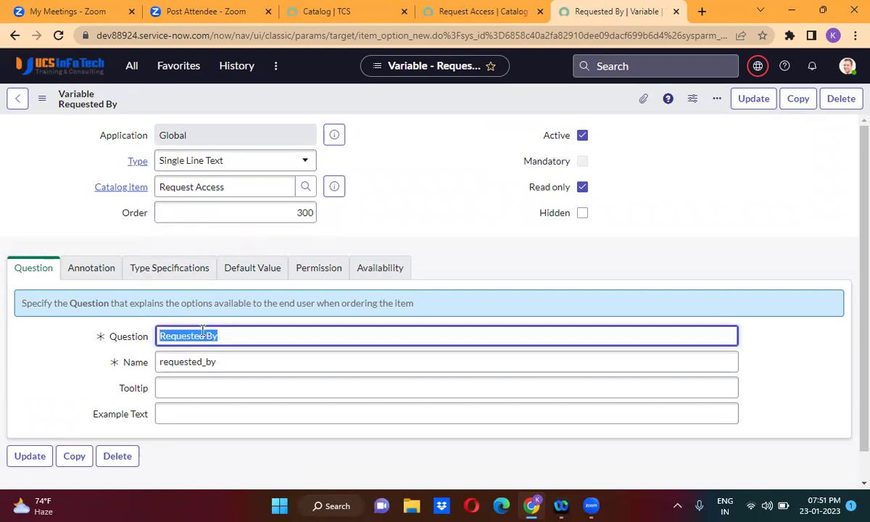
key(BackSpace)
text(Email)
triple_click(202, 361)
key(BackSpace)
text(ema)
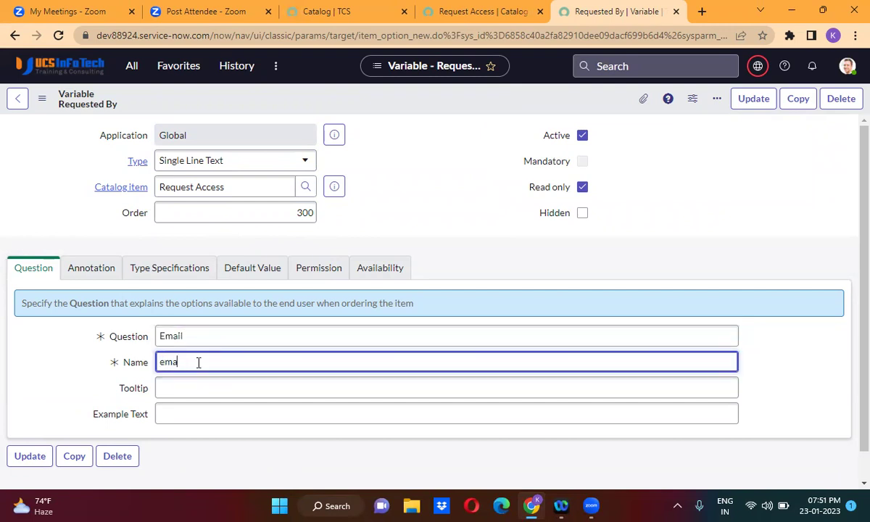
text(il)
right_click(435, 99)
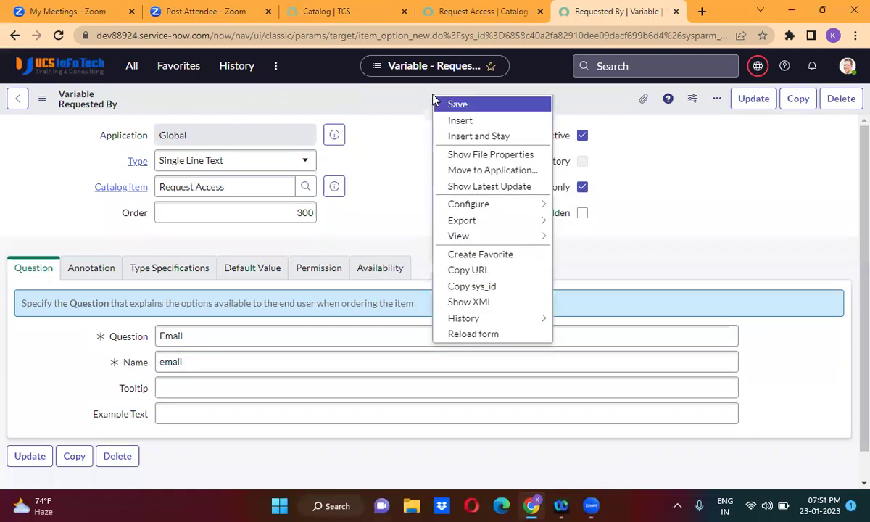
click(467, 138)
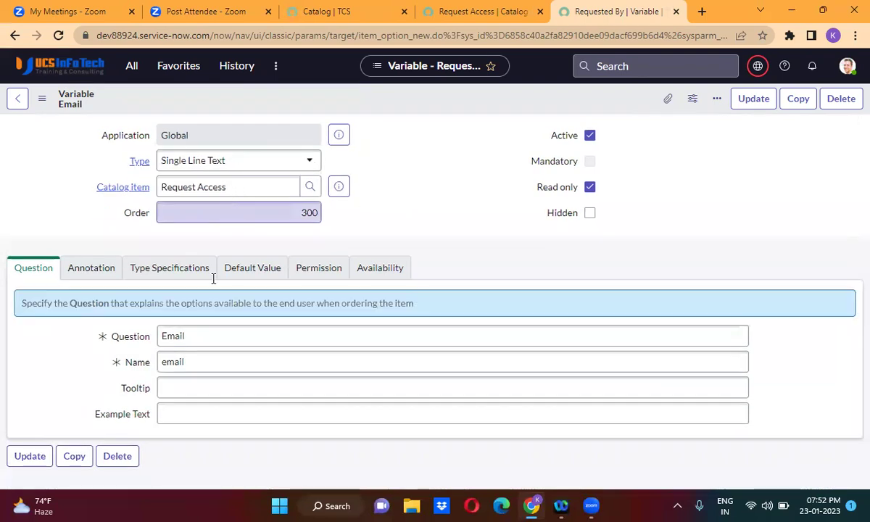
Change the question to 'Phone Number' and the name to phone_number.
click(177, 332)
double_click(176, 332)
key(BackSpace)
text(P)
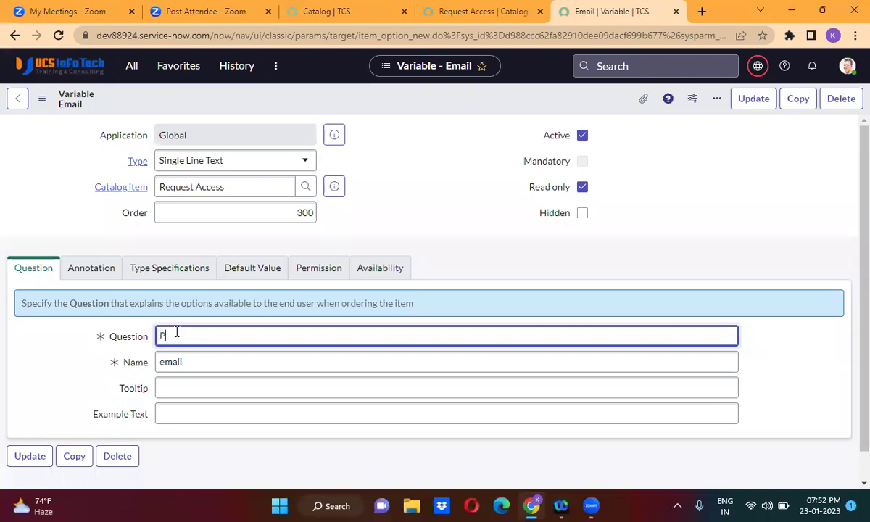
text(hone Number)
double_click(176, 363)
key(BackSpace)
text(phone_number)
key(Tab)
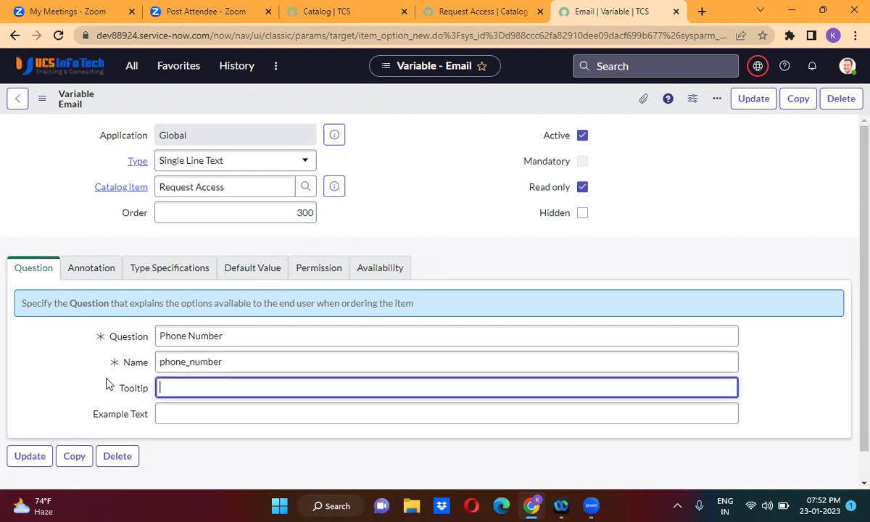
Set order 400 and Insert and Stay as a new variable.
double_click(298, 216)
text(400)
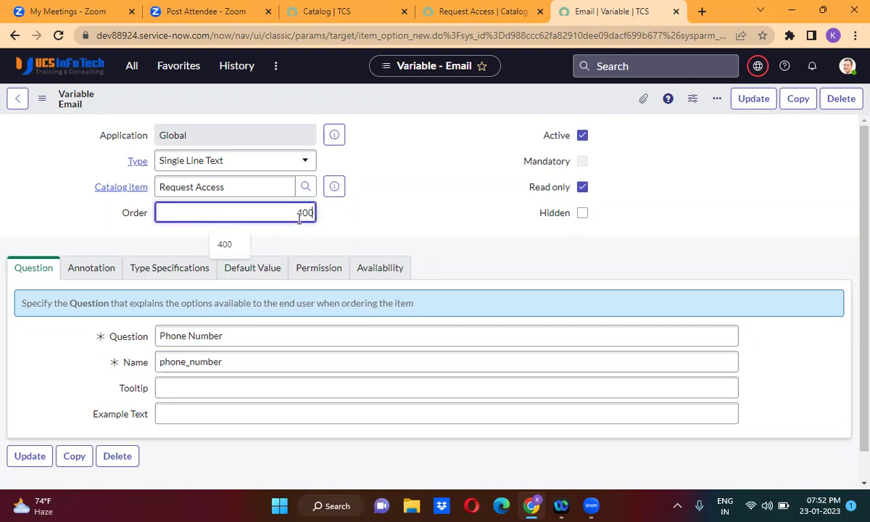
right_click(448, 98)
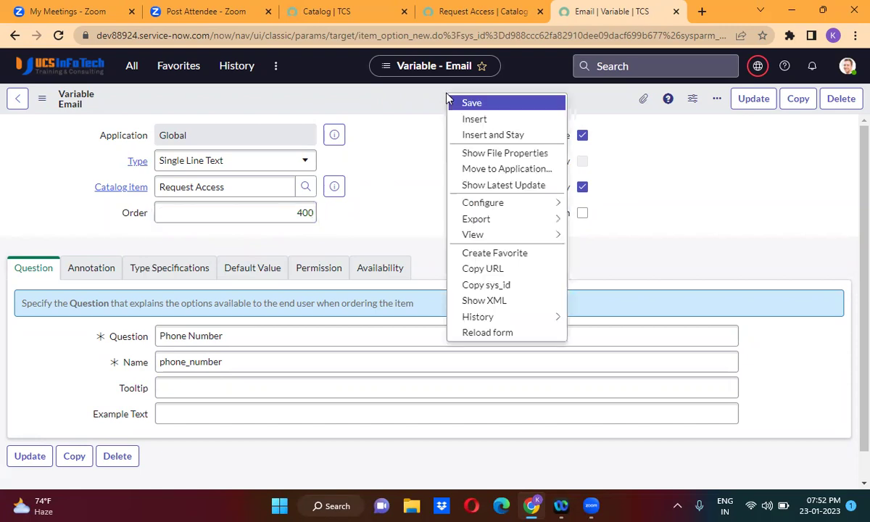
click(493, 137)
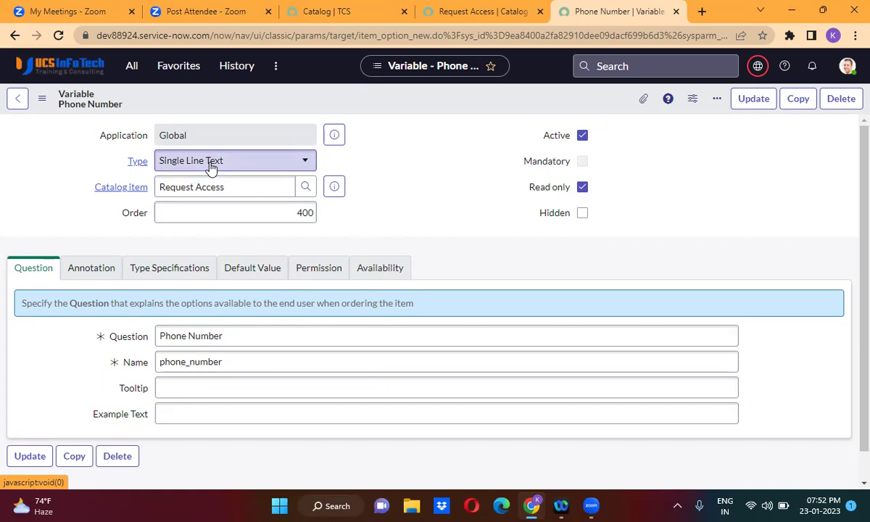
Change the Phone Number copy to question Department, name department, order 500, and insert it as new.
triple_click(207, 338)
key(BackSpace)
text(Depa)
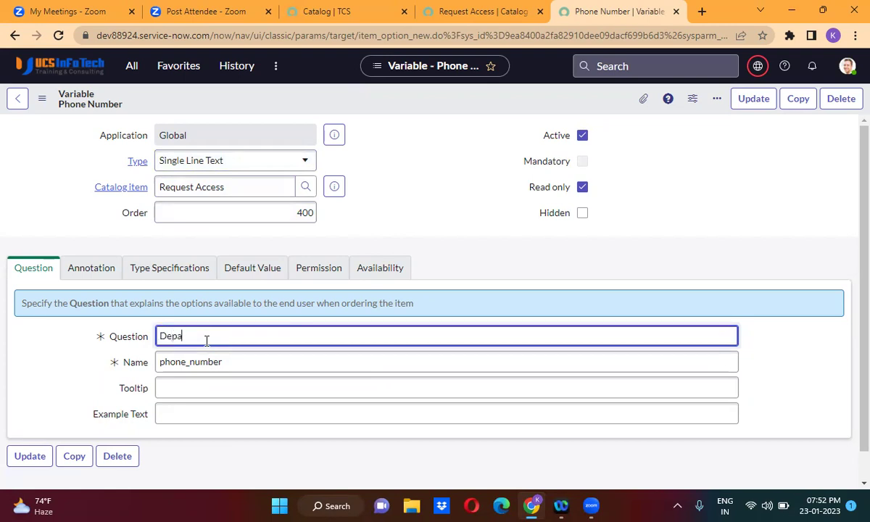
text(rtment)
double_click(195, 367)
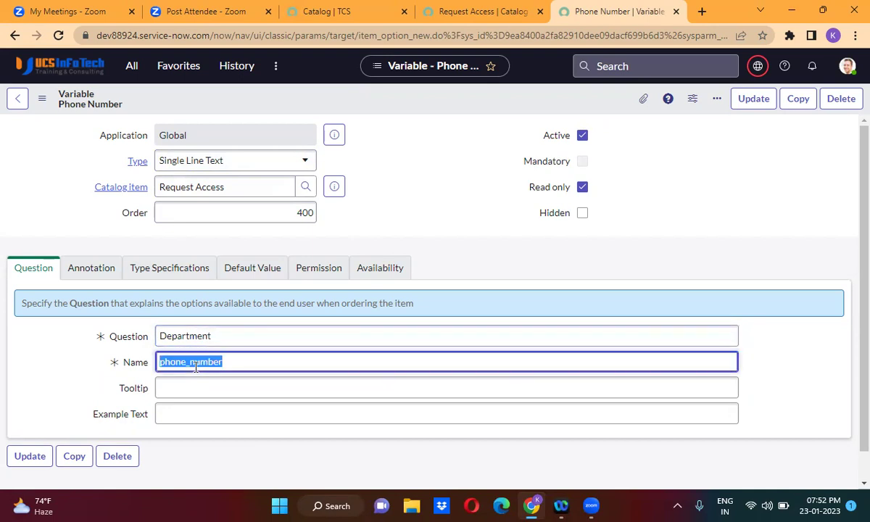
text(department)
double_click(304, 211)
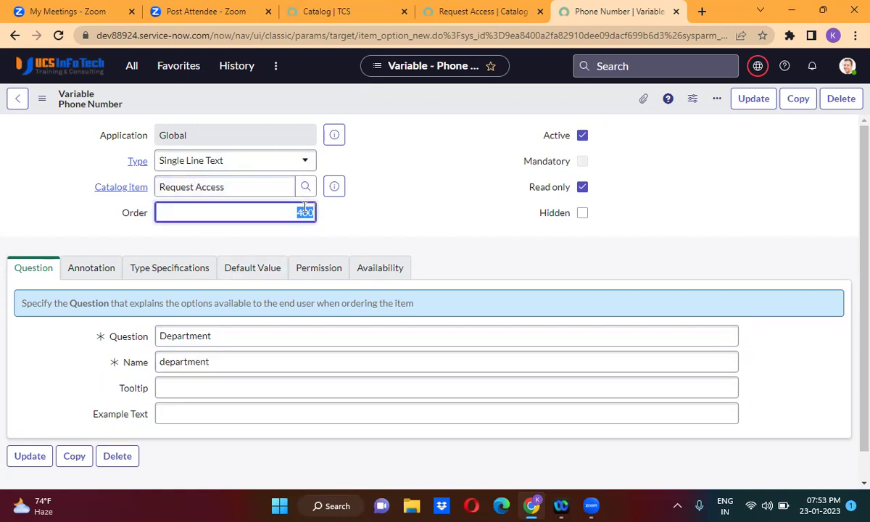
text(500)
right_click(413, 107)
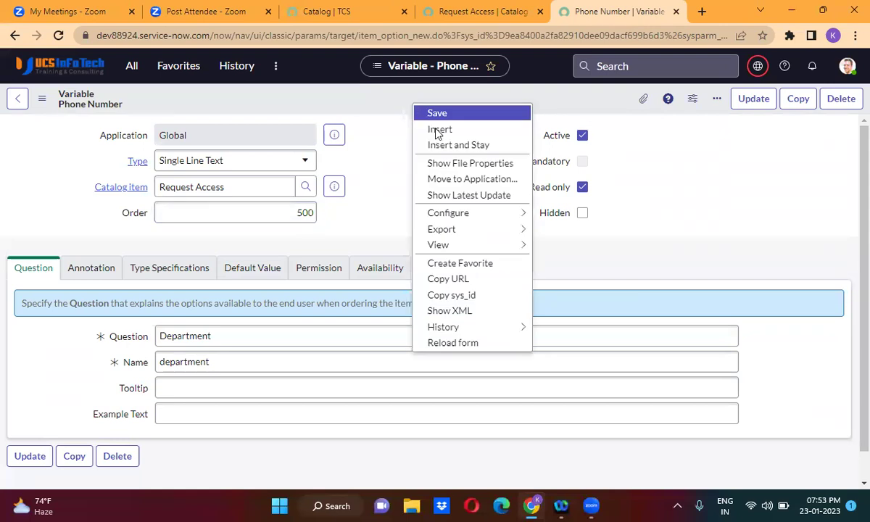
click(451, 145)
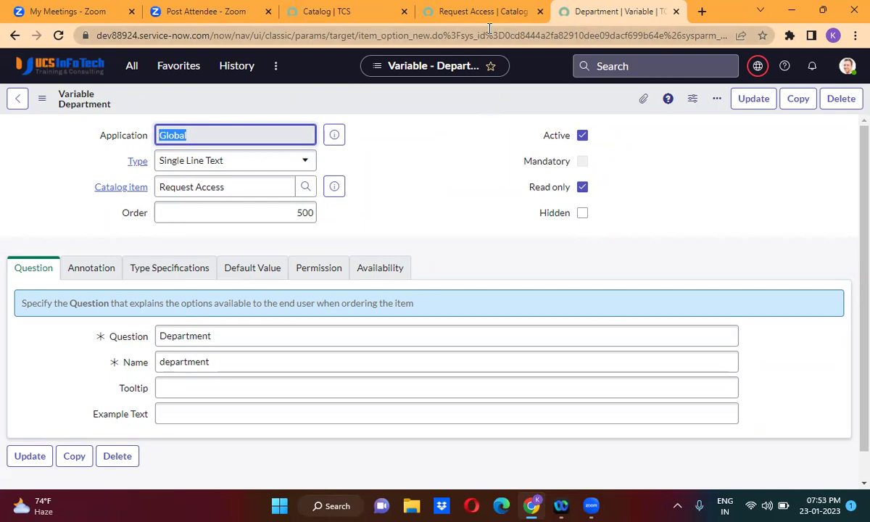
click(335, 187)
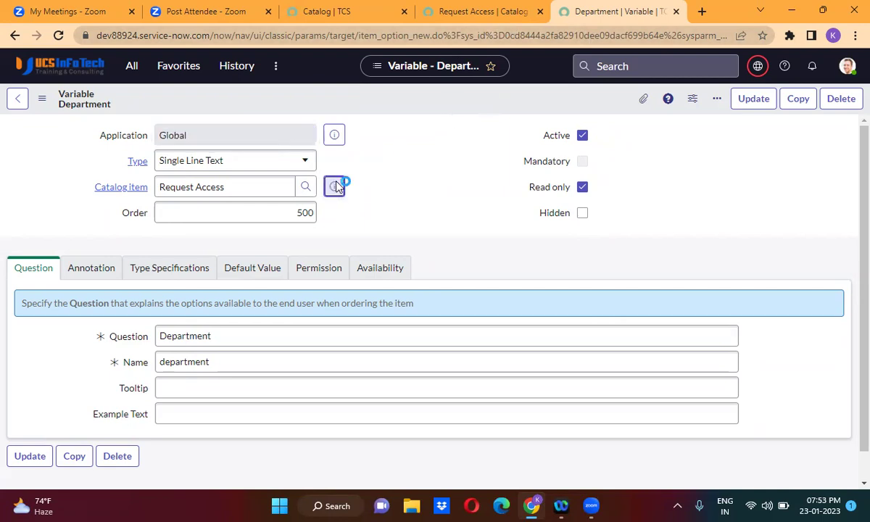
Open the Request Access catalog item record and scroll to its Variables list, orders 100 through 500.
click(506, 222)
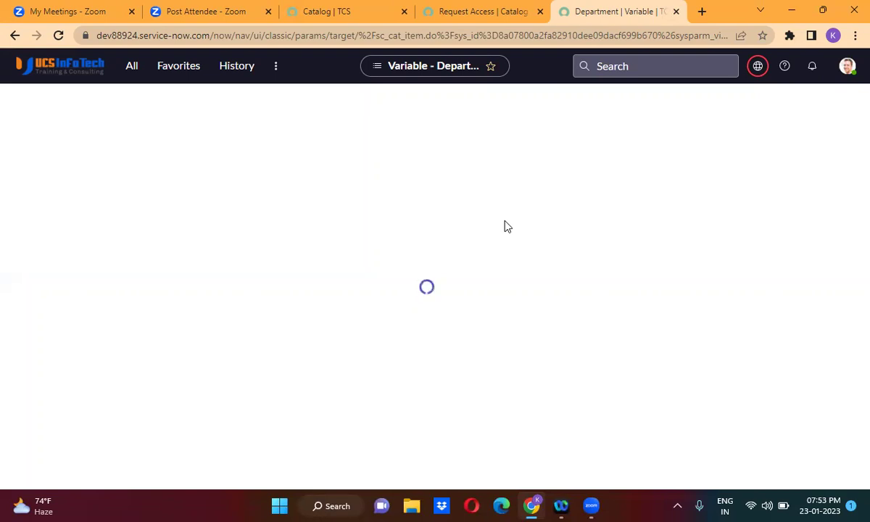
click(397, 289)
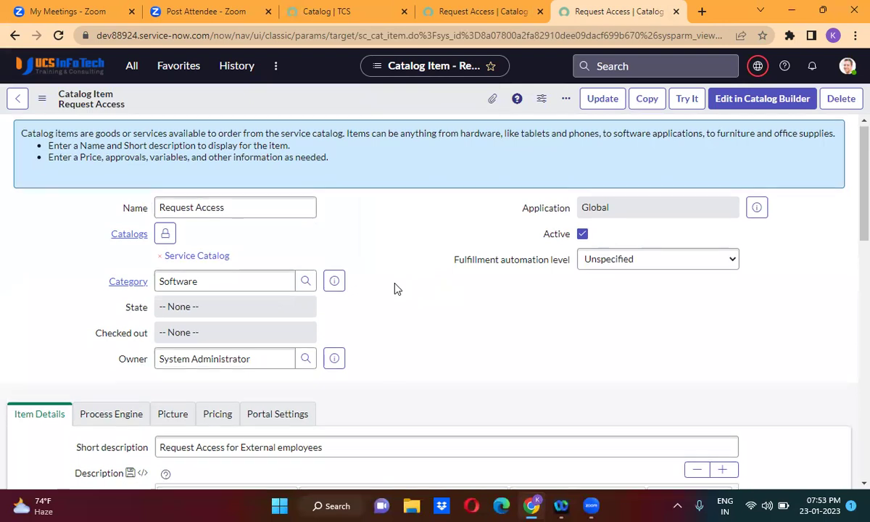
scroll(397, 289, down, 15)
scroll(396, 289, down, 1)
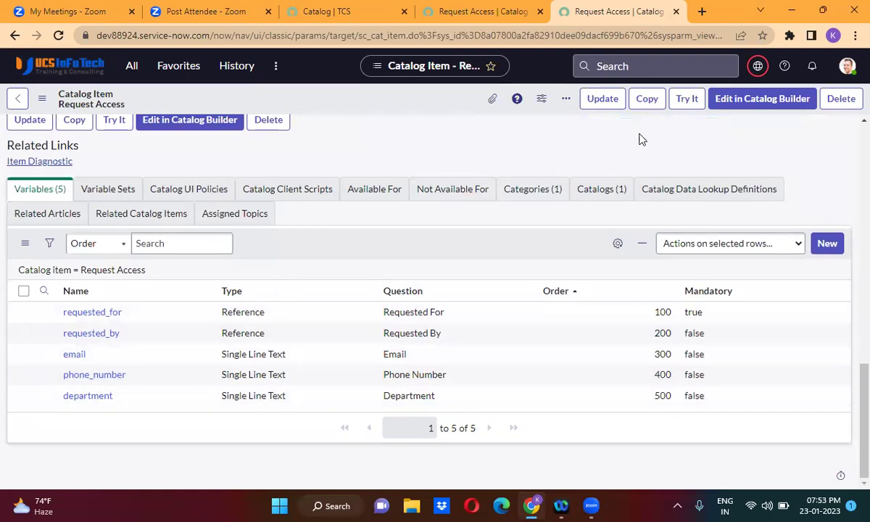
Run Try It on Request Access to see its five fields in the order form.
click(686, 99)
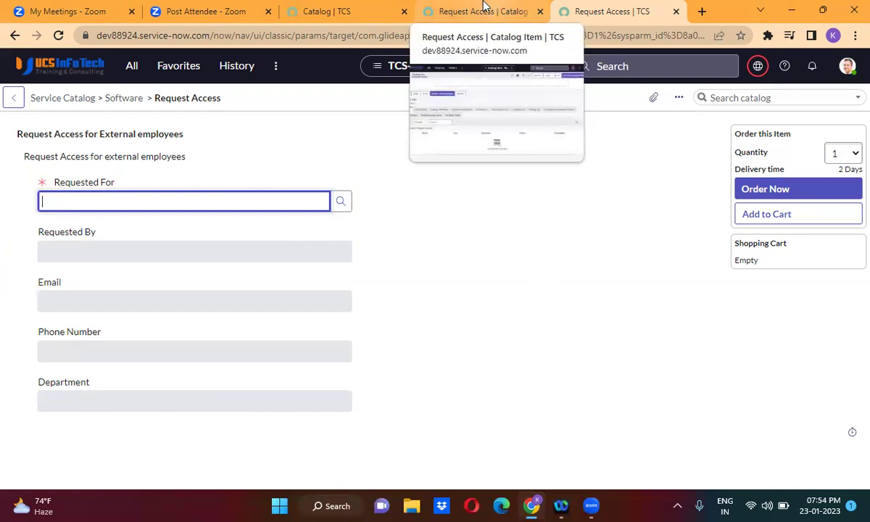
Go back to the Request Access item and start a new record from its Variables list.
click(14, 36)
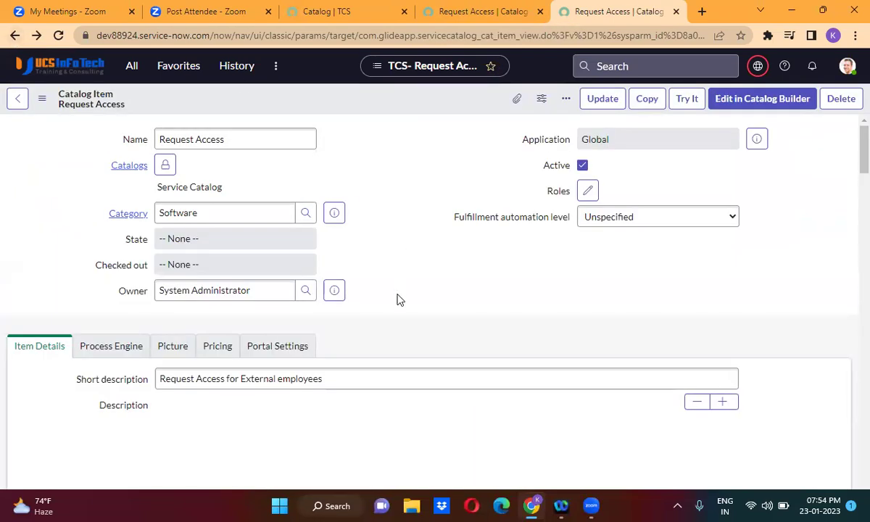
scroll(397, 298, down, 1)
scroll(397, 299, down, 15)
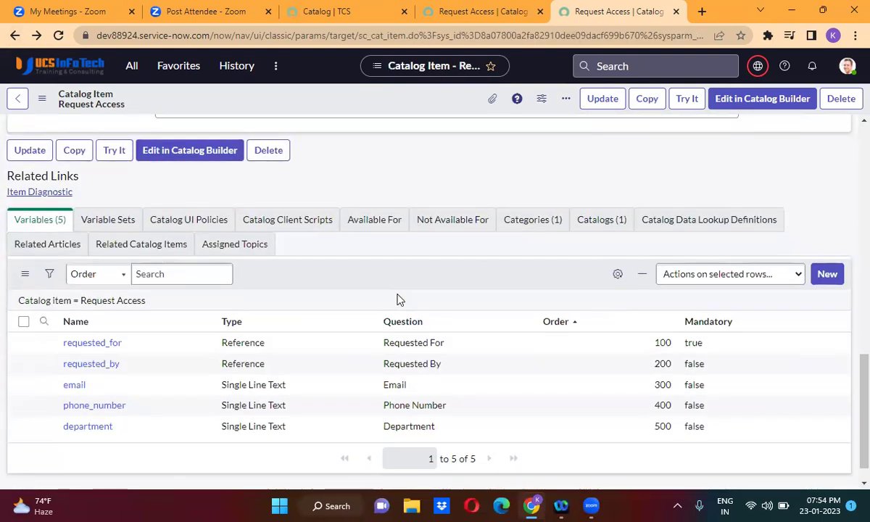
click(829, 275)
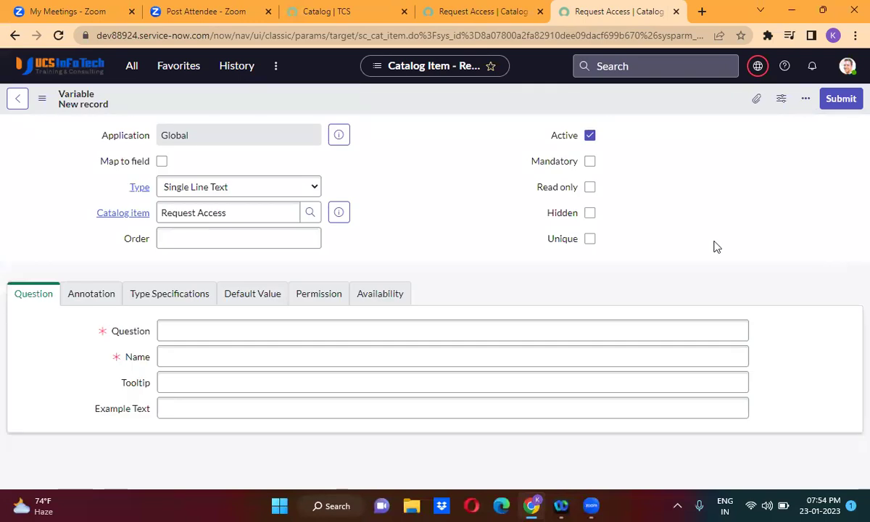
Save a Container Start variable with order 50 and question and name c_start.
click(238, 190)
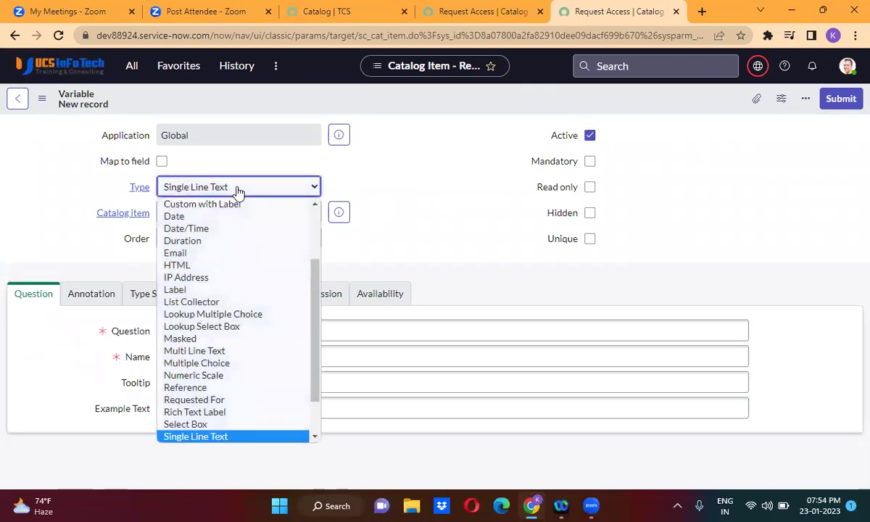
key(c)
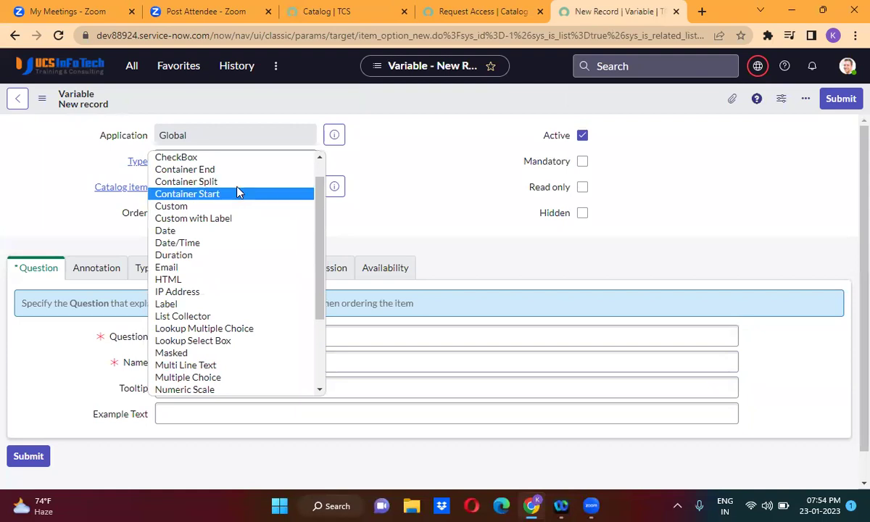
click(238, 193)
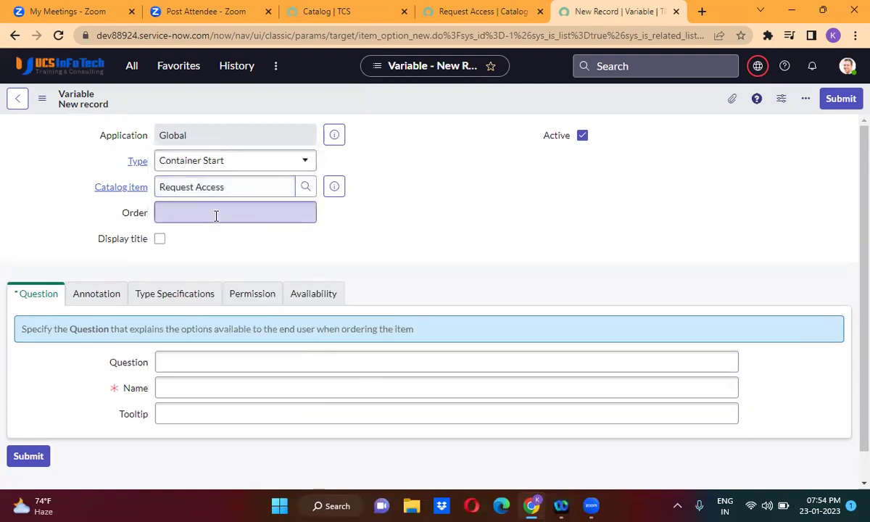
click(215, 214)
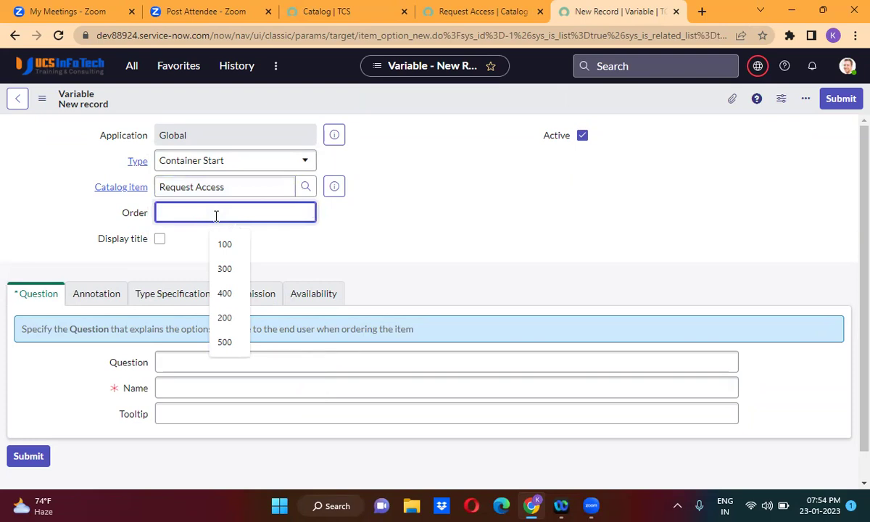
text(50)
click(270, 254)
click(214, 364)
text(c_start)
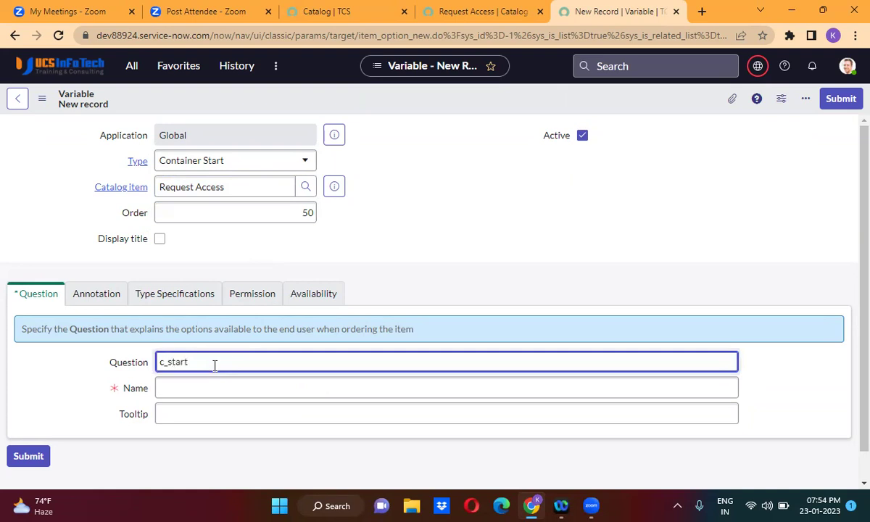
click(396, 285)
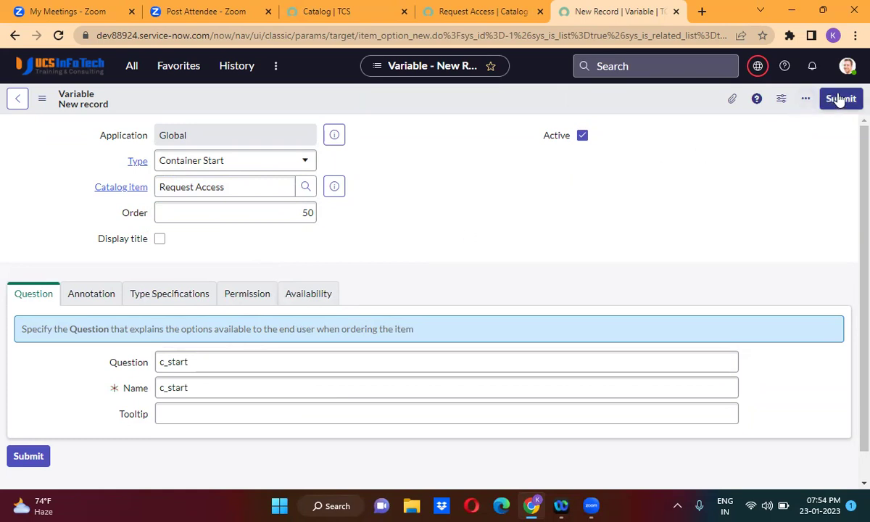
right_click(438, 102)
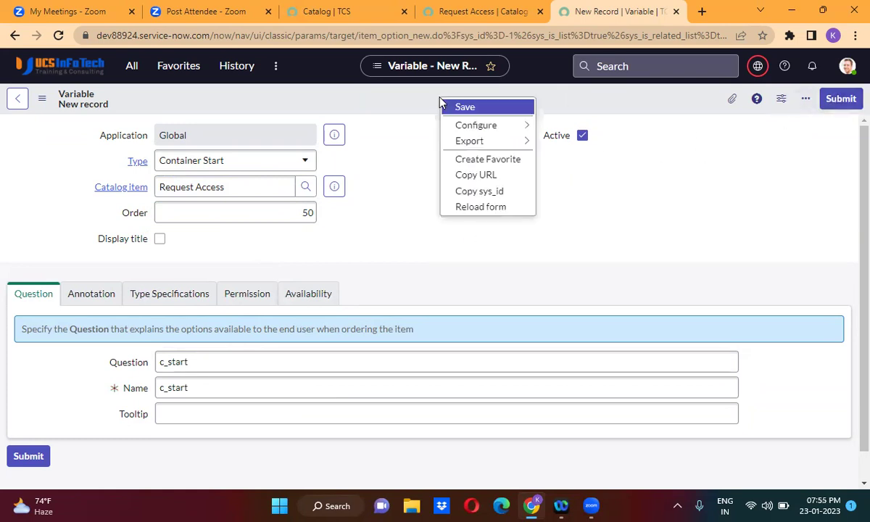
click(458, 108)
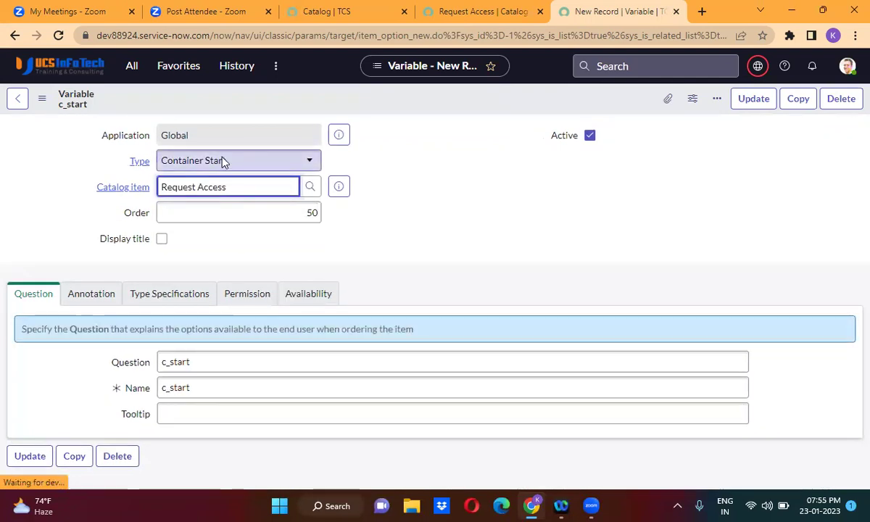
Change the c_start copy to type Container Split with order 250 and insert it as a new record.
click(223, 162)
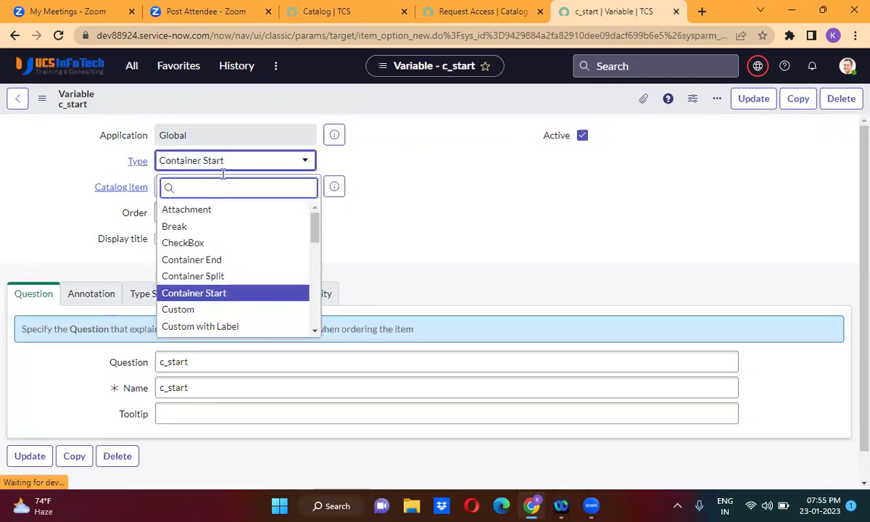
click(221, 276)
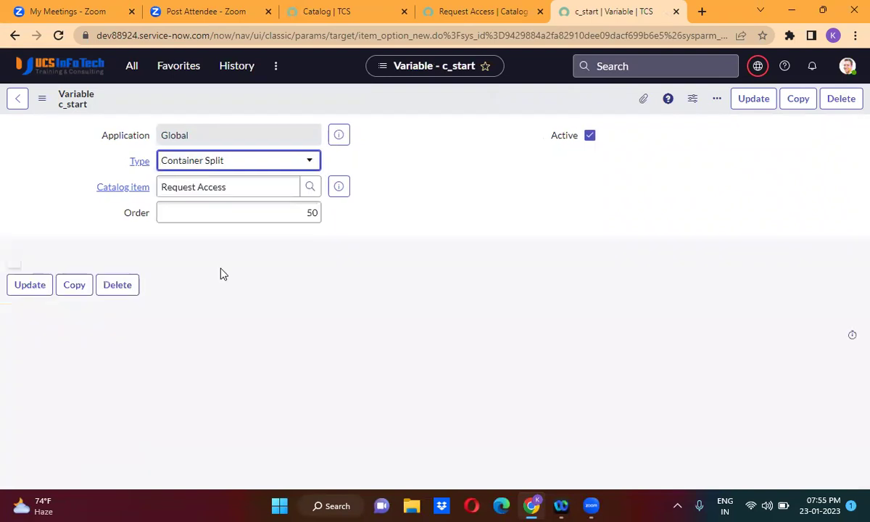
double_click(312, 212)
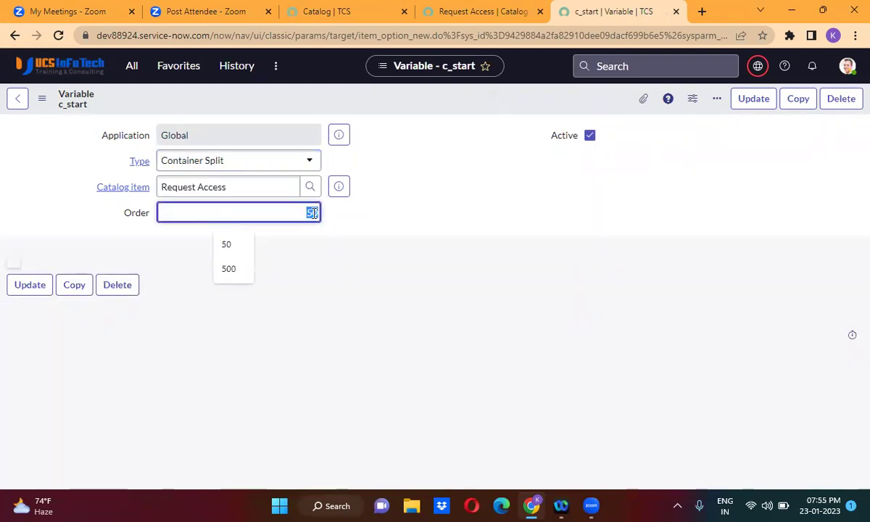
text(25)
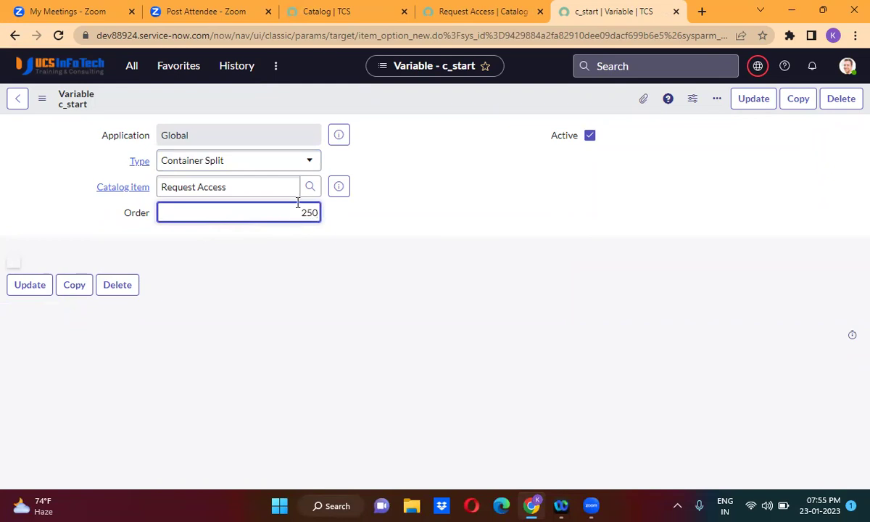
right_click(426, 100)
click(467, 142)
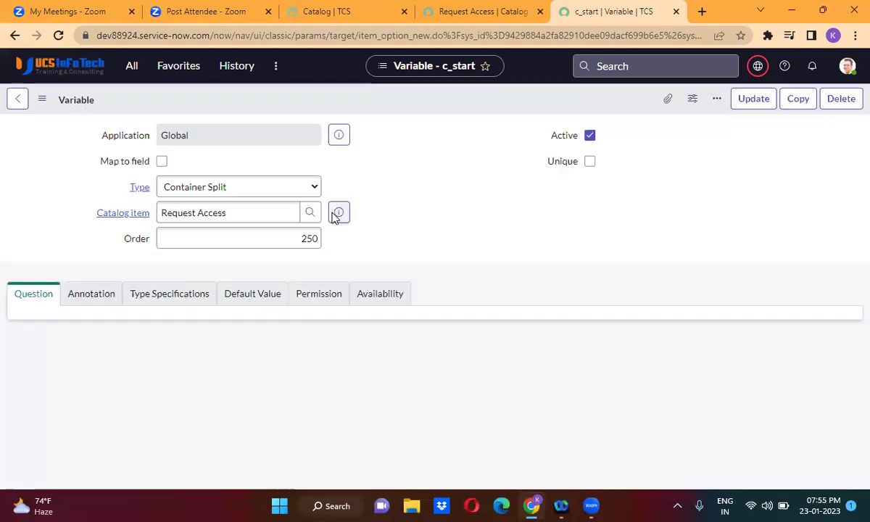
Change the type to Container End with order 550 and insert it as a new variable.
click(240, 193)
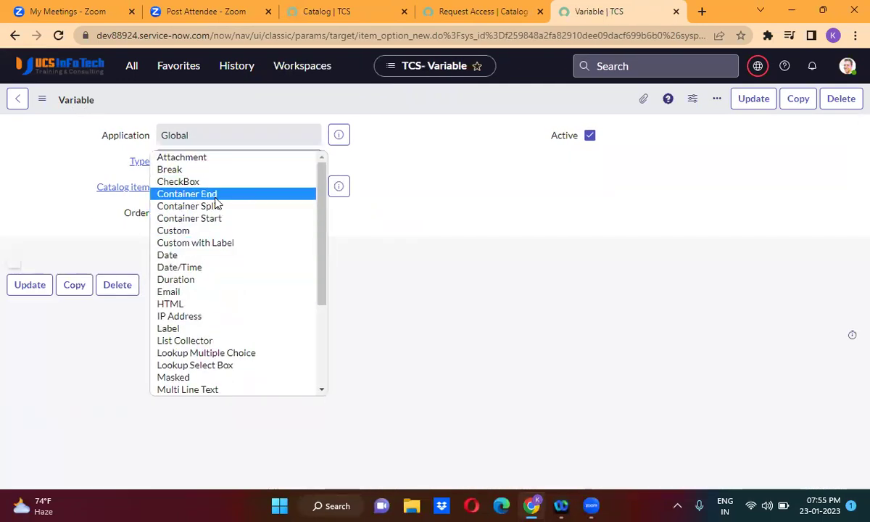
click(215, 205)
key(Up)
click(287, 210)
double_click(286, 212)
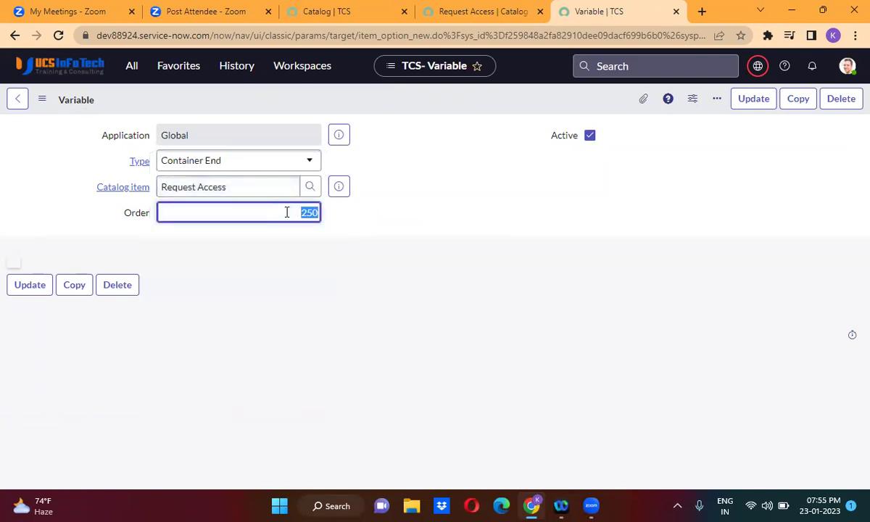
text(5000)
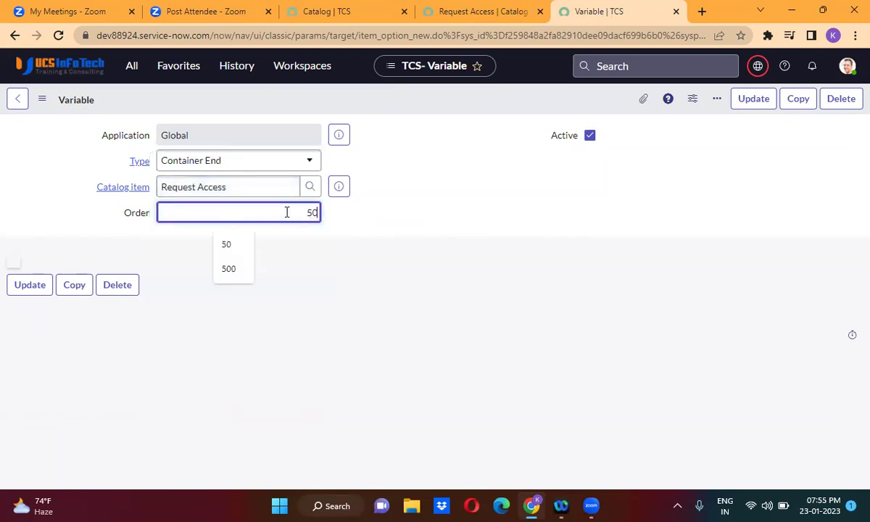
key(BackSpace)
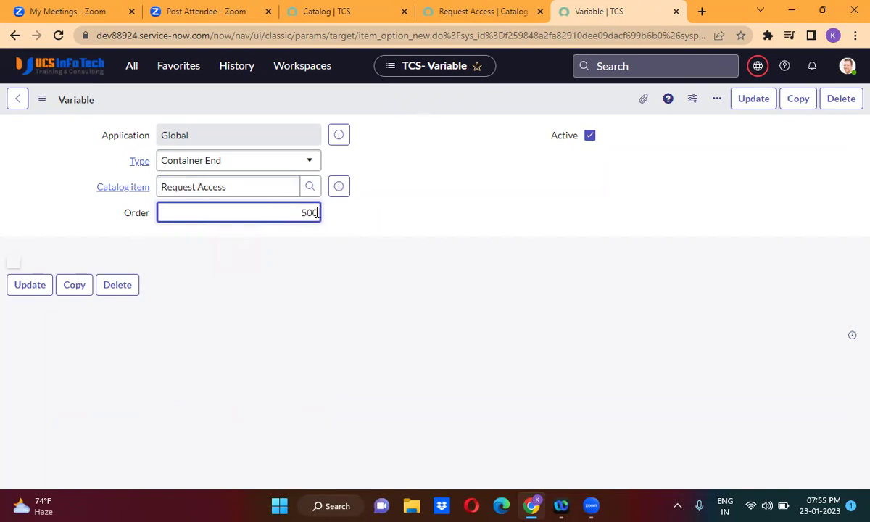
double_click(314, 213)
text(550)
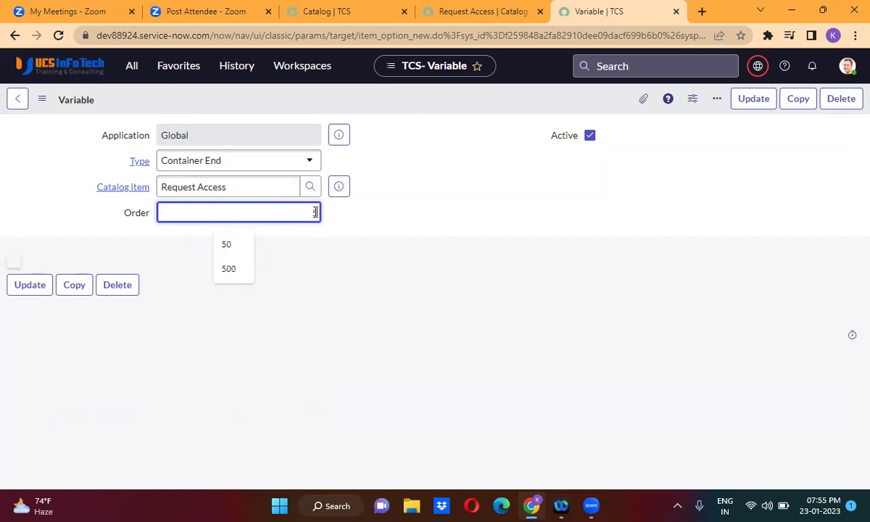
right_click(406, 101)
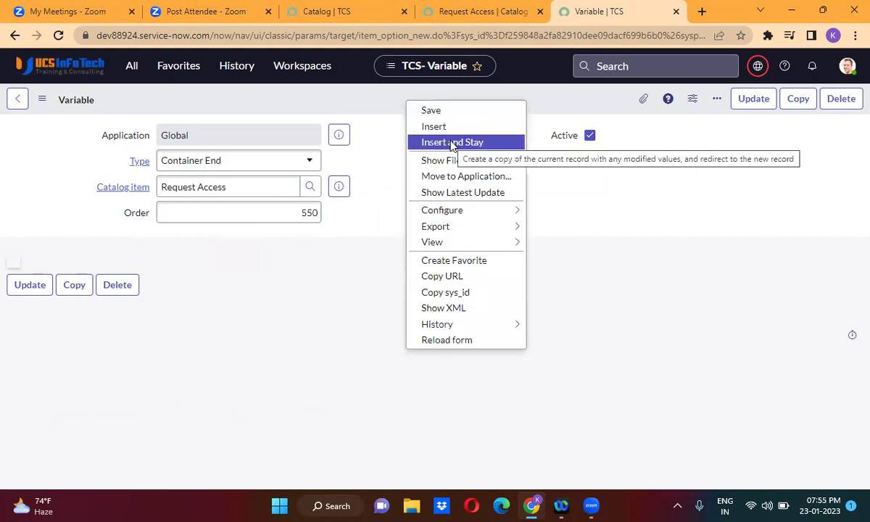
click(452, 143)
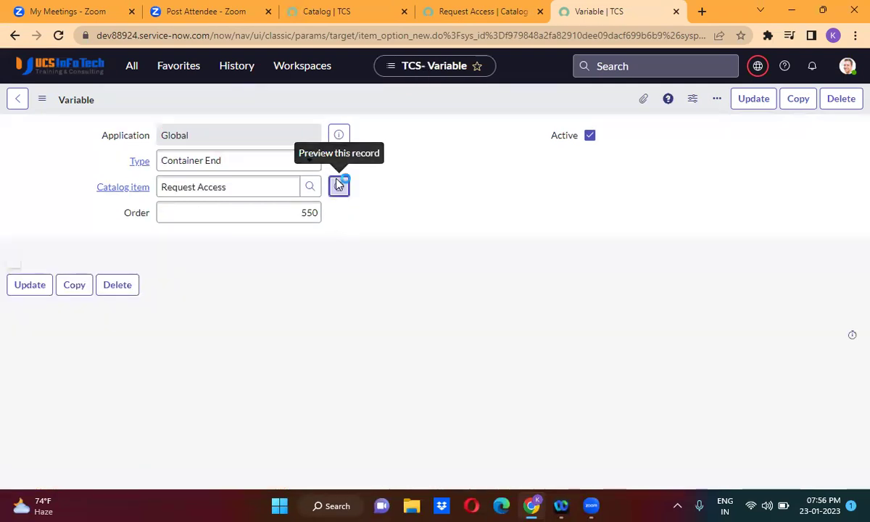
Reopen the Request Access catalog item and preview its two-column order form with Try It.
click(338, 186)
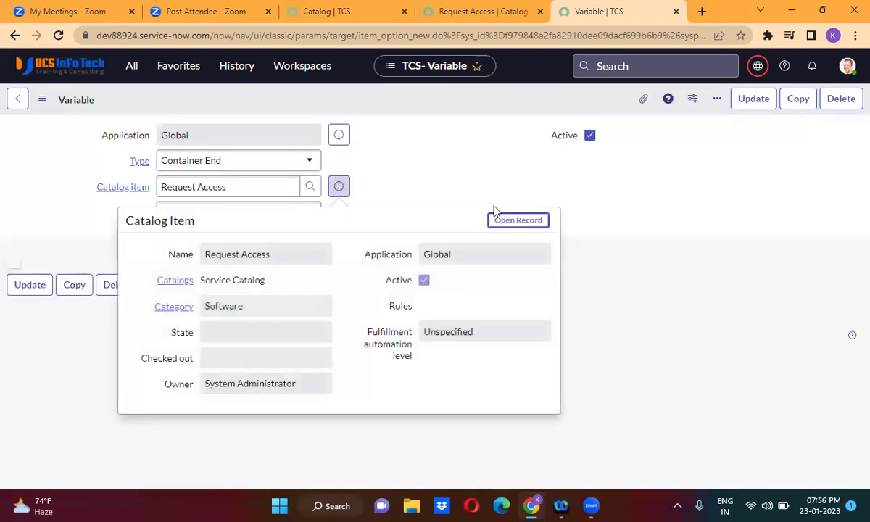
click(520, 221)
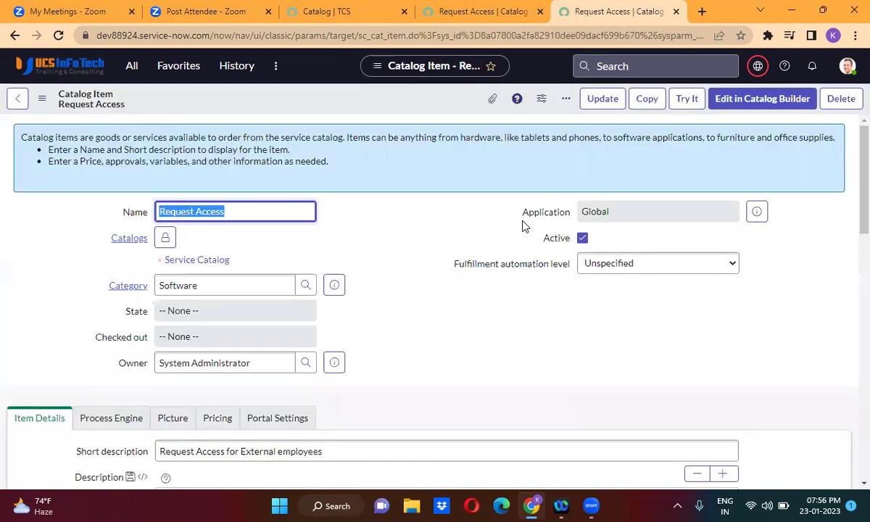
click(686, 98)
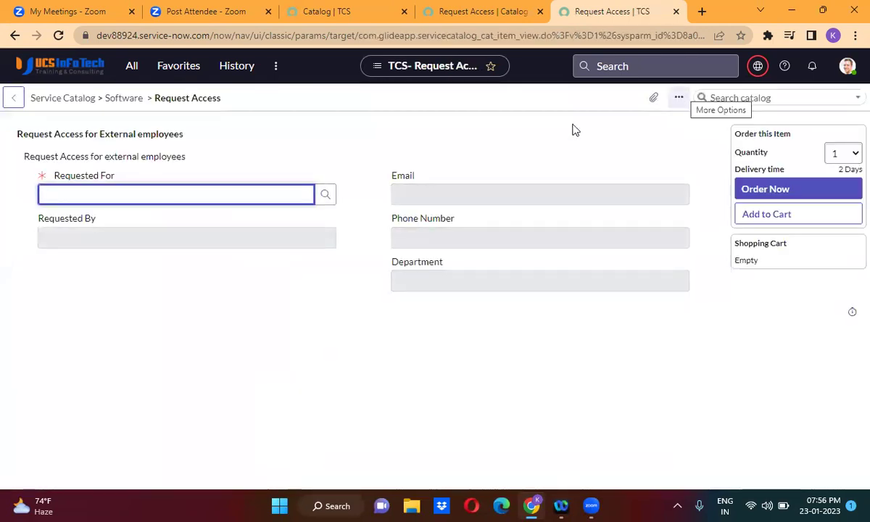
click(383, 169)
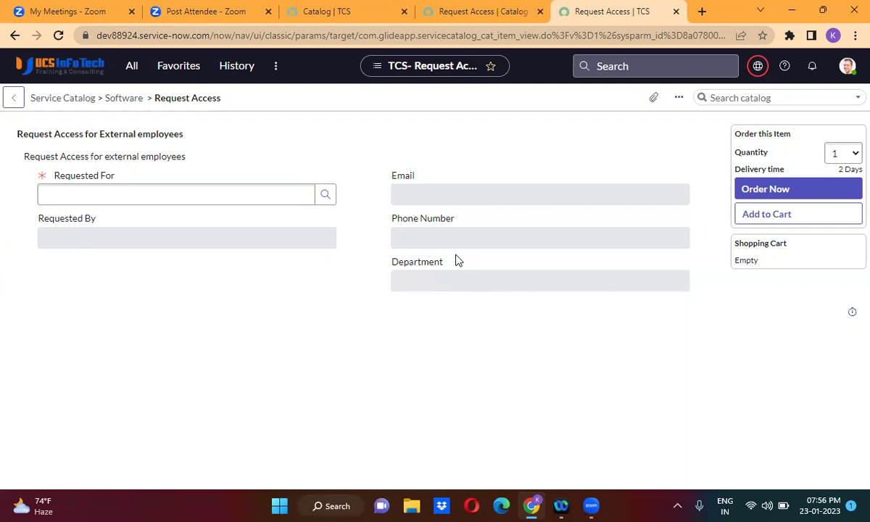
click(143, 190)
Back in the Request Access Variables list, change the Container Split formatter's order to 350.
click(453, 10)
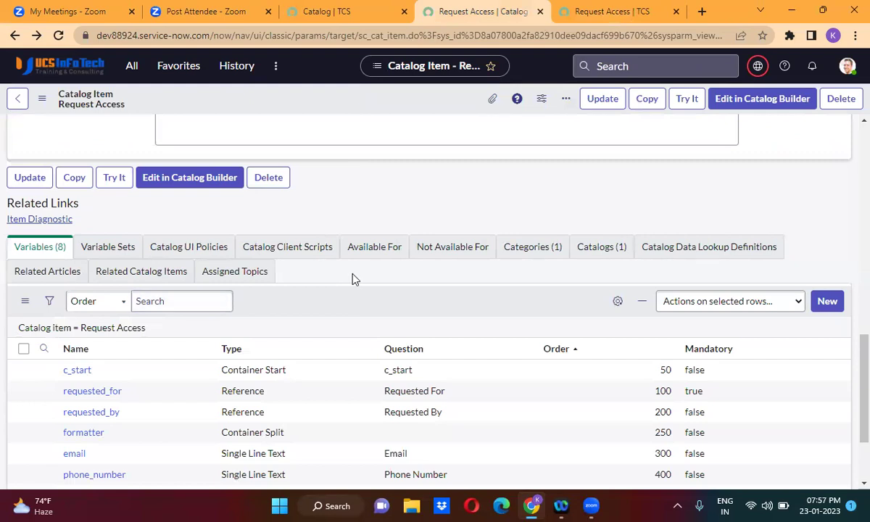
scroll(353, 278, down, 2)
click(583, 261)
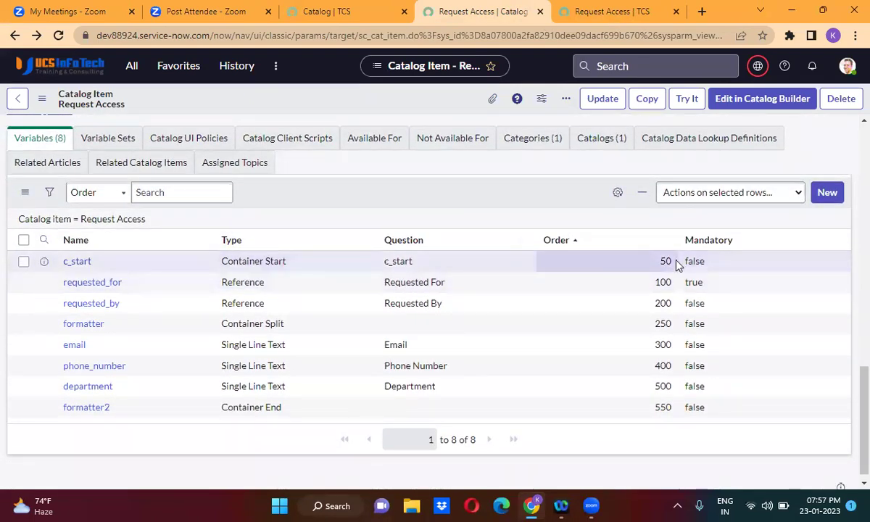
click(665, 282)
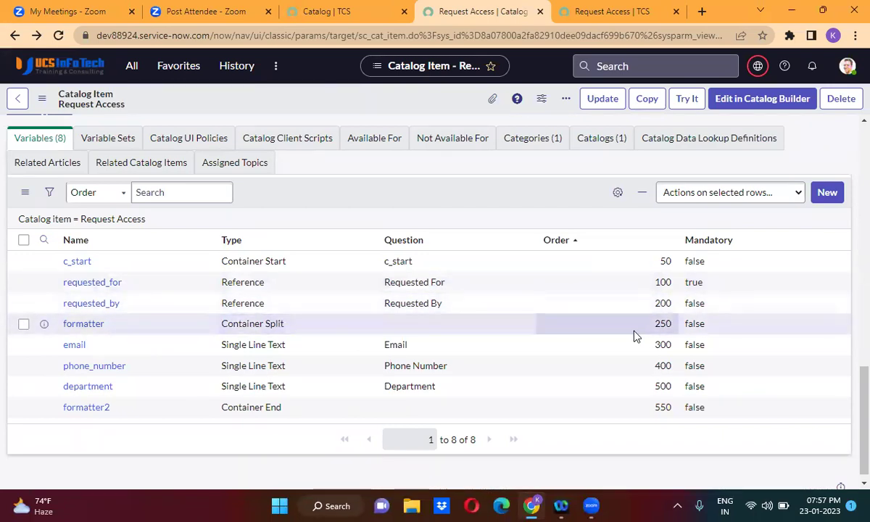
double_click(668, 334)
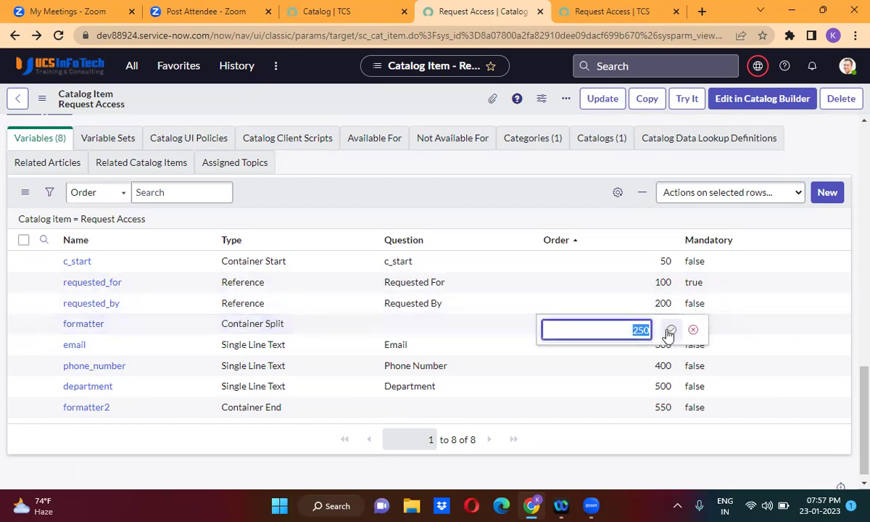
text(350)
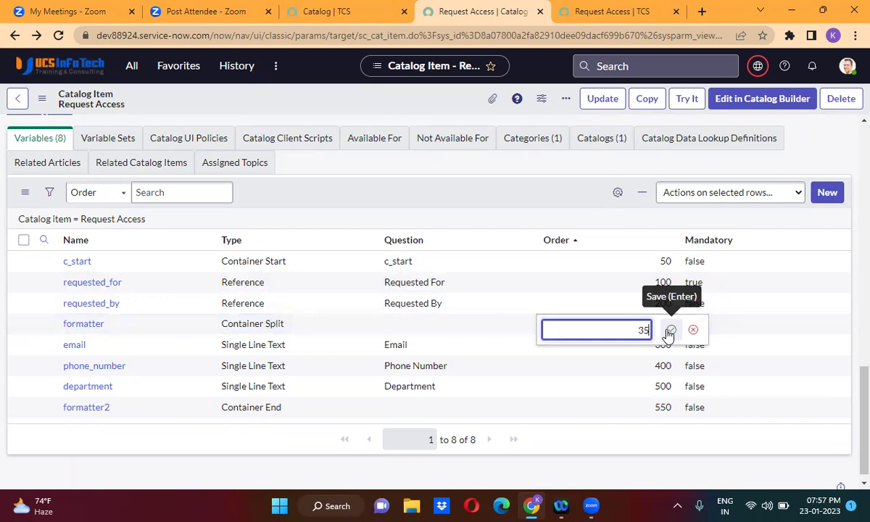
click(668, 332)
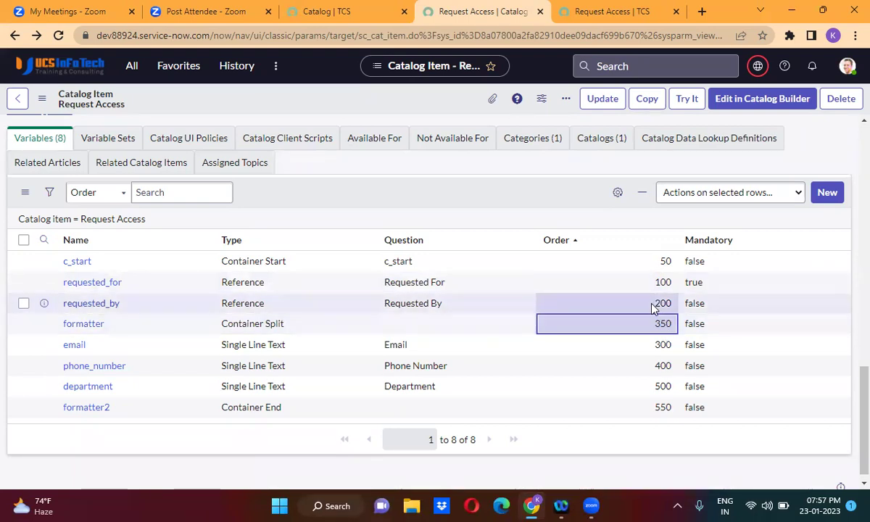
Set requested_by's order to 400 and email's order to 200.
click(652, 305)
double_click(652, 307)
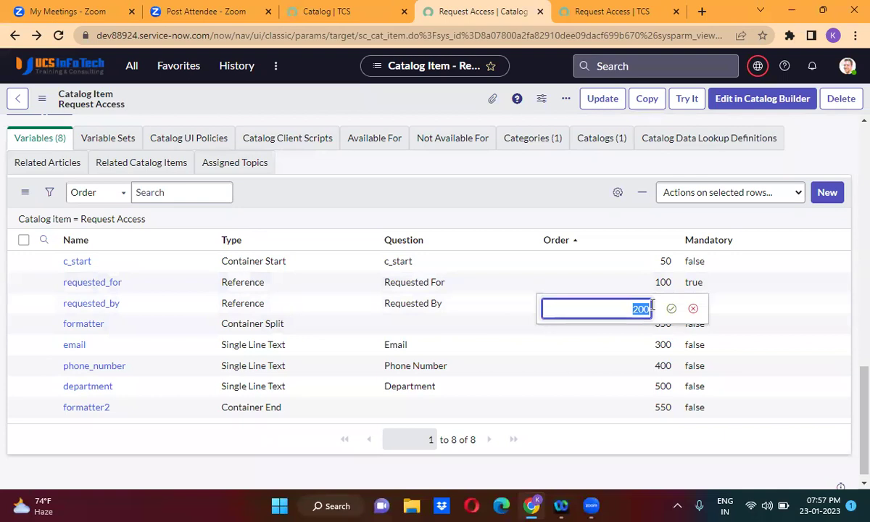
text(2)
key(BackSpace)
text(400)
click(671, 309)
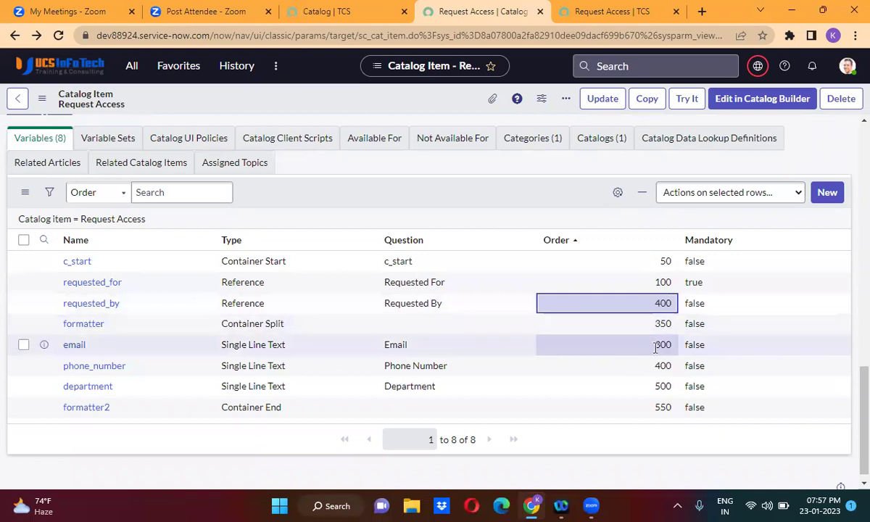
click(656, 345)
double_click(656, 346)
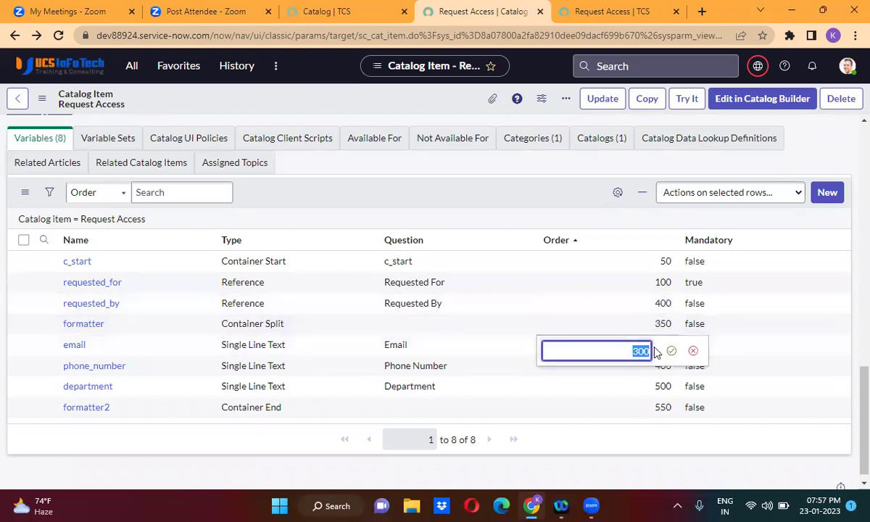
text(200)
click(672, 353)
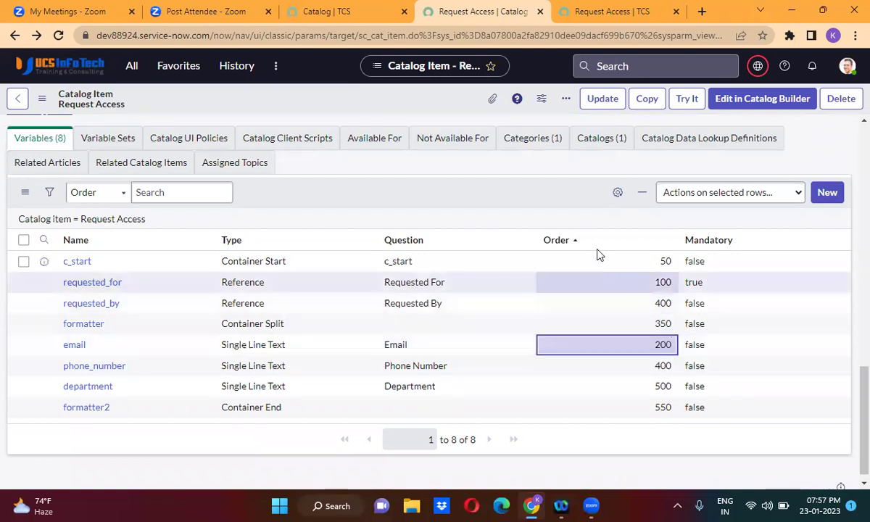
click(575, 247)
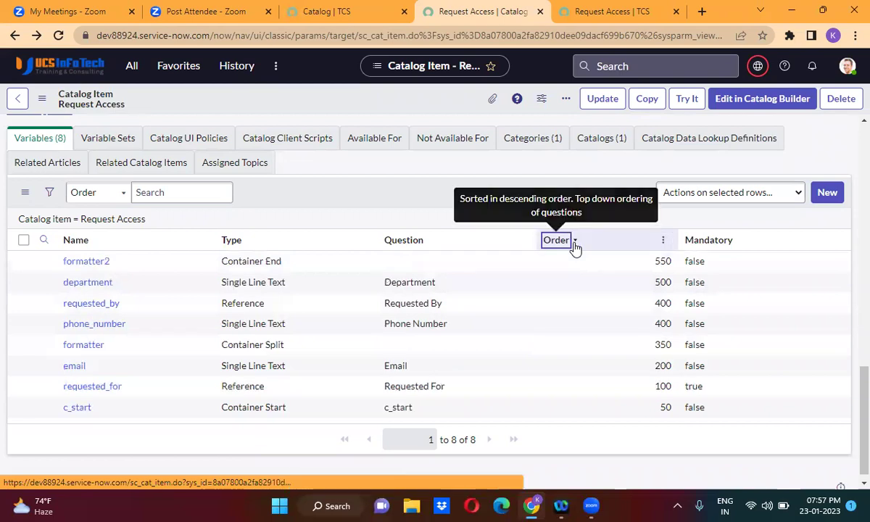
click(575, 247)
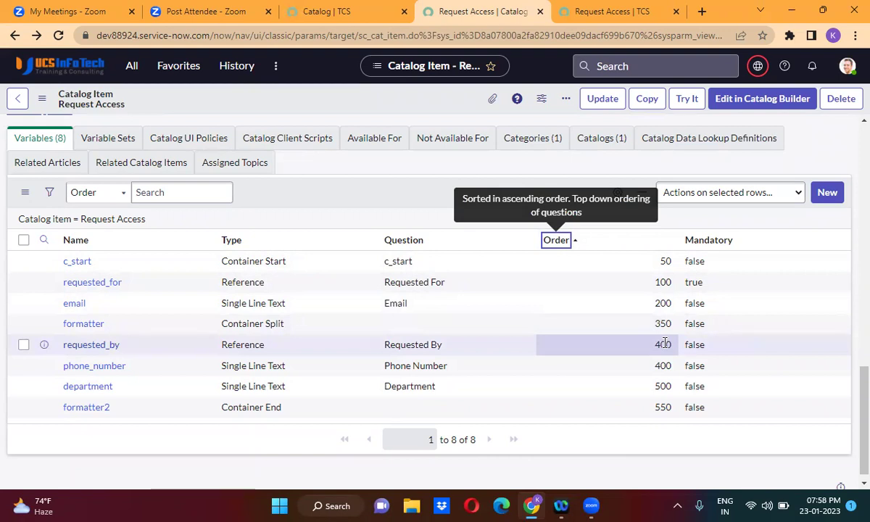
double_click(665, 344)
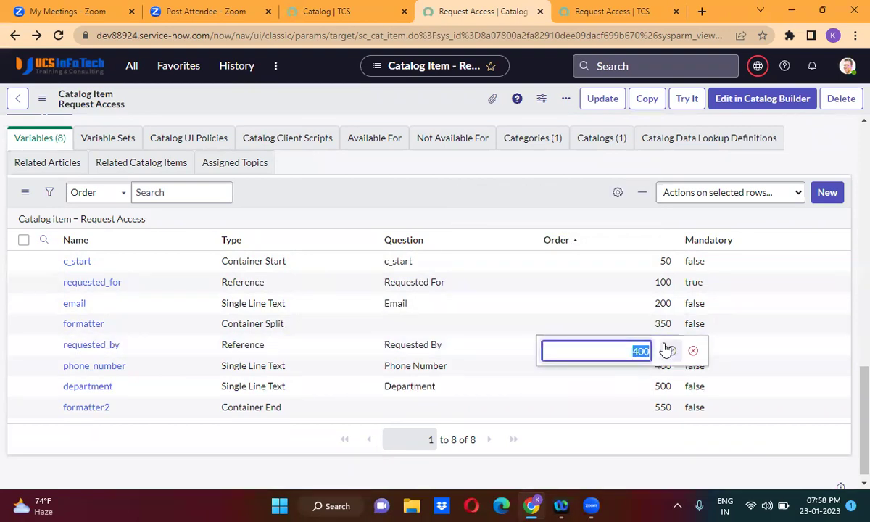
double_click(651, 329)
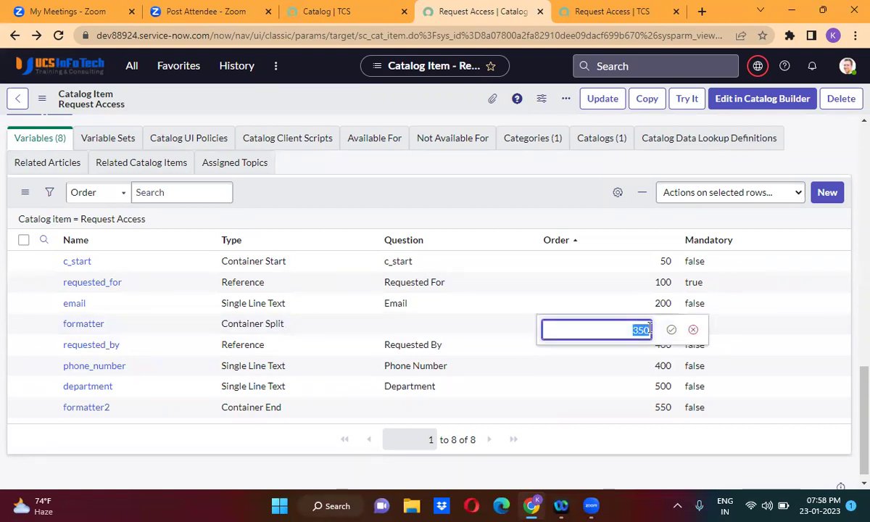
text(250)
click(671, 328)
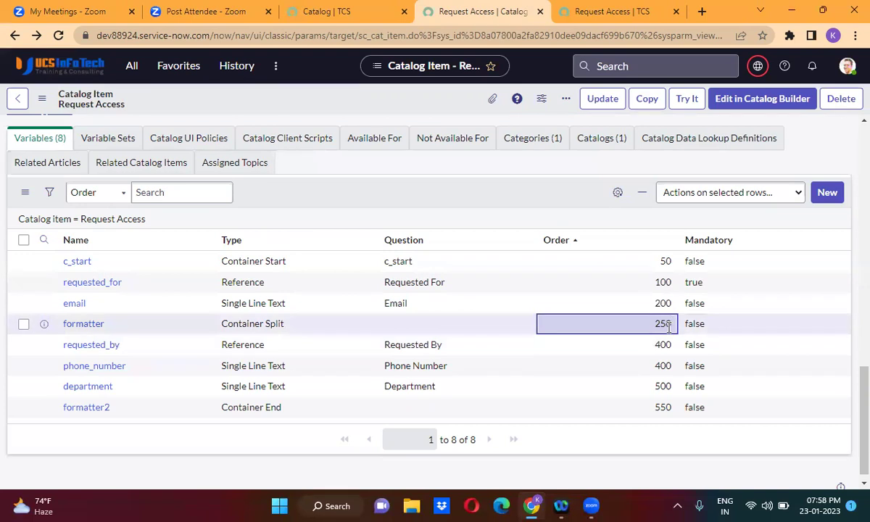
click(654, 348)
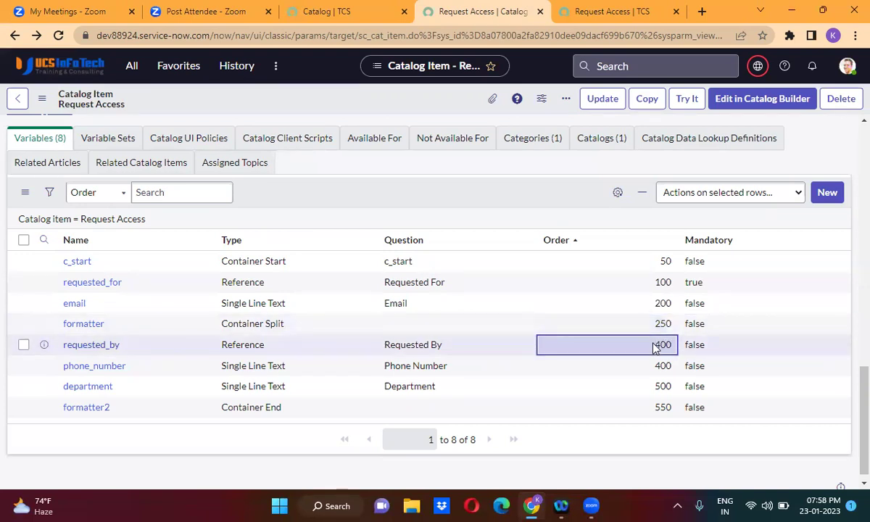
double_click(655, 347)
key(BackSpace)
text(300)
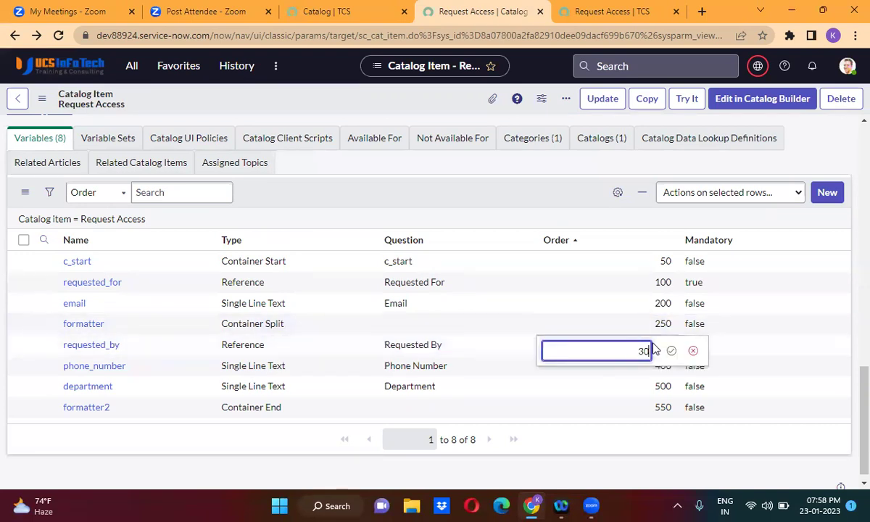
click(670, 350)
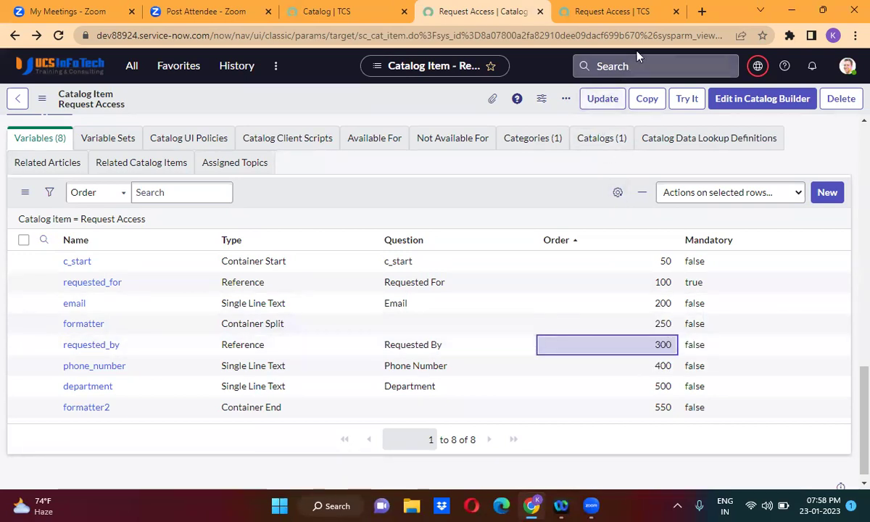
click(642, 12)
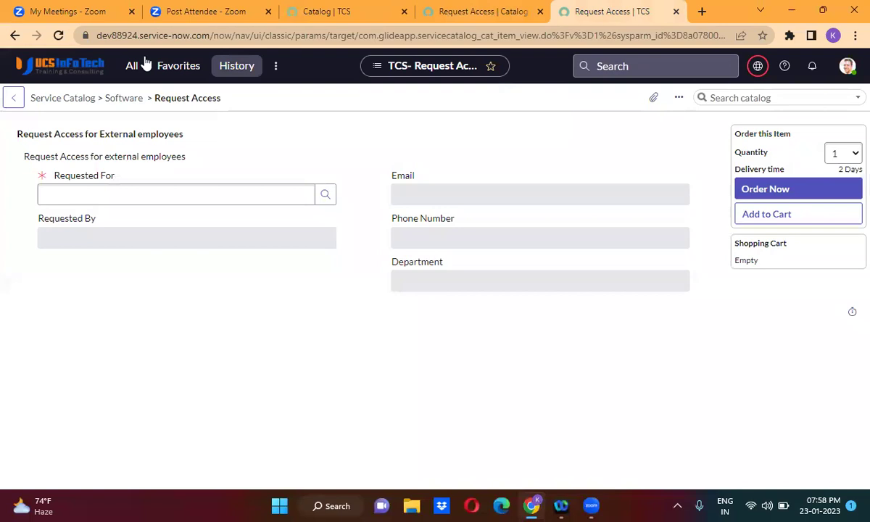
click(58, 35)
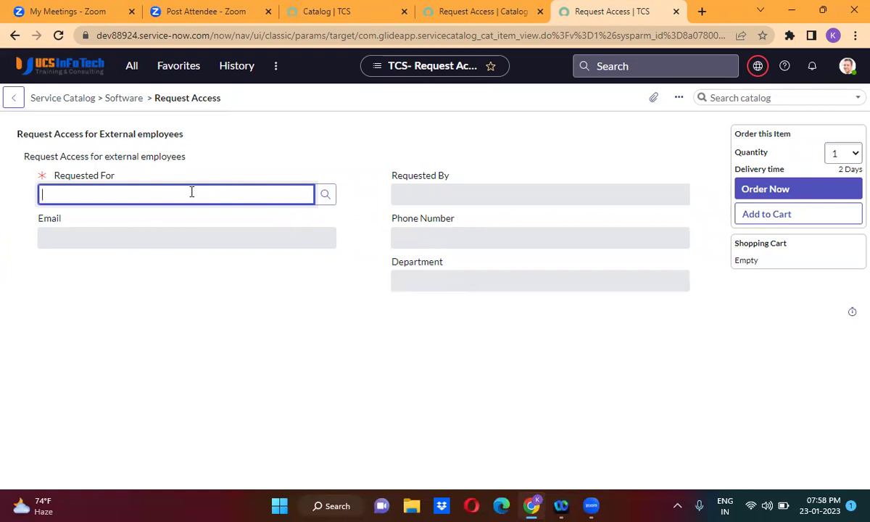
click(439, 192)
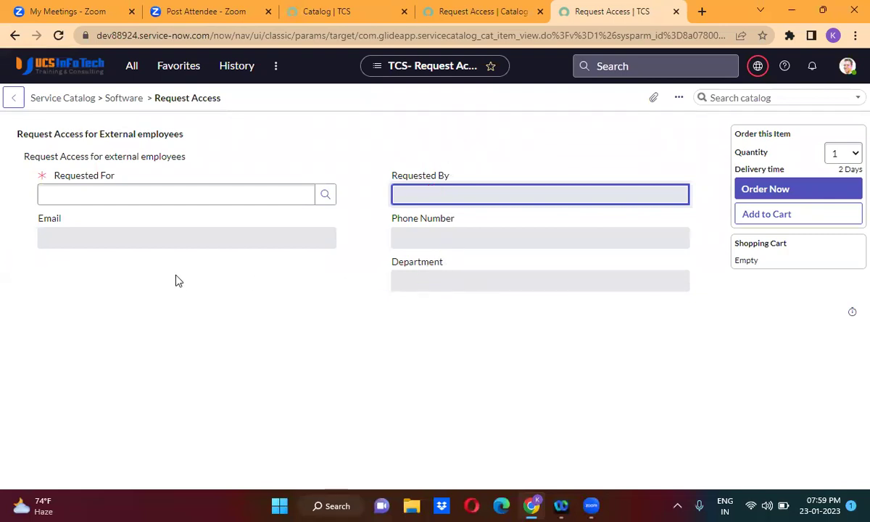
click(456, 14)
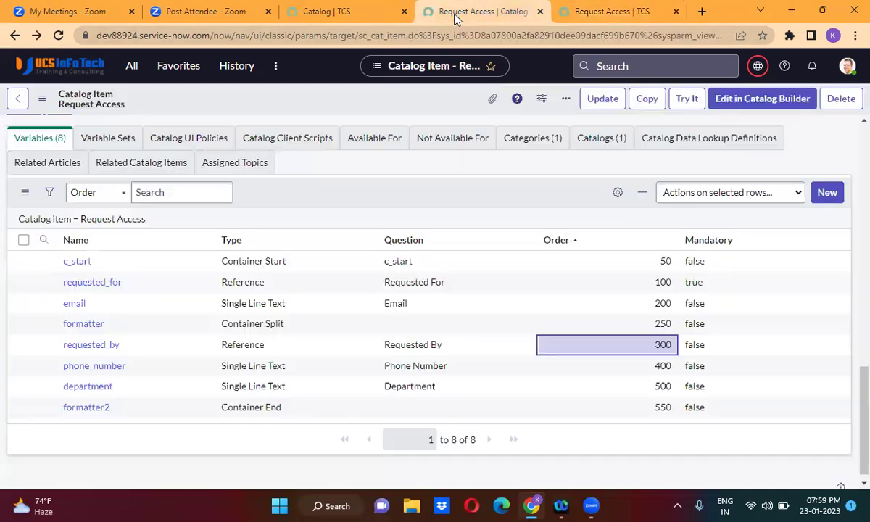
Change the department variable's order from 500 to 225 in the Variables list.
click(650, 393)
double_click(649, 392)
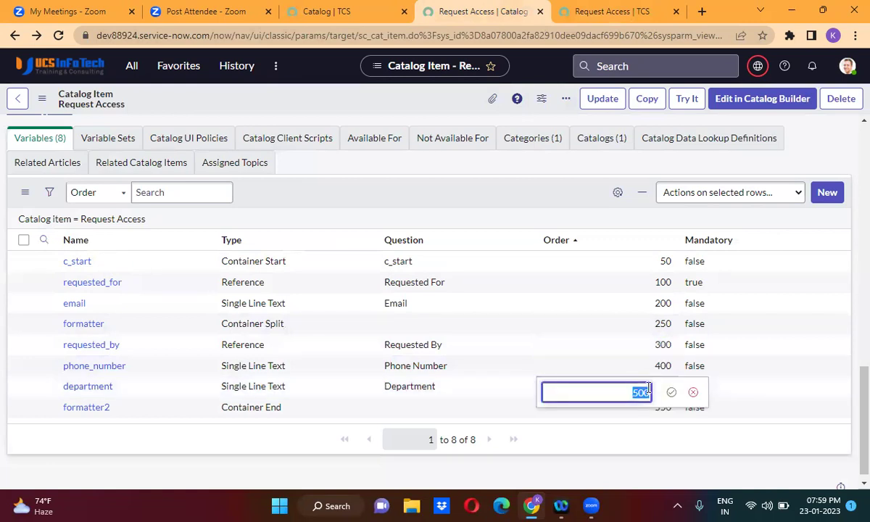
key(BackSpace)
text(225)
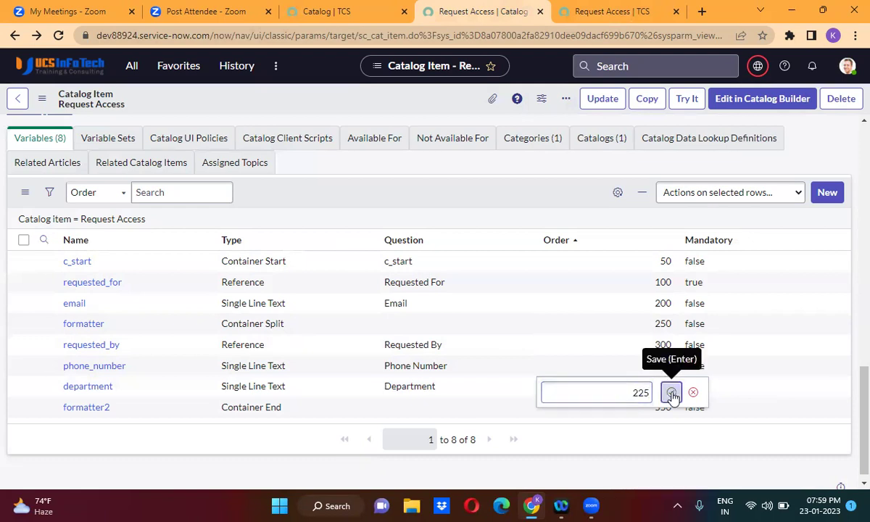
click(671, 393)
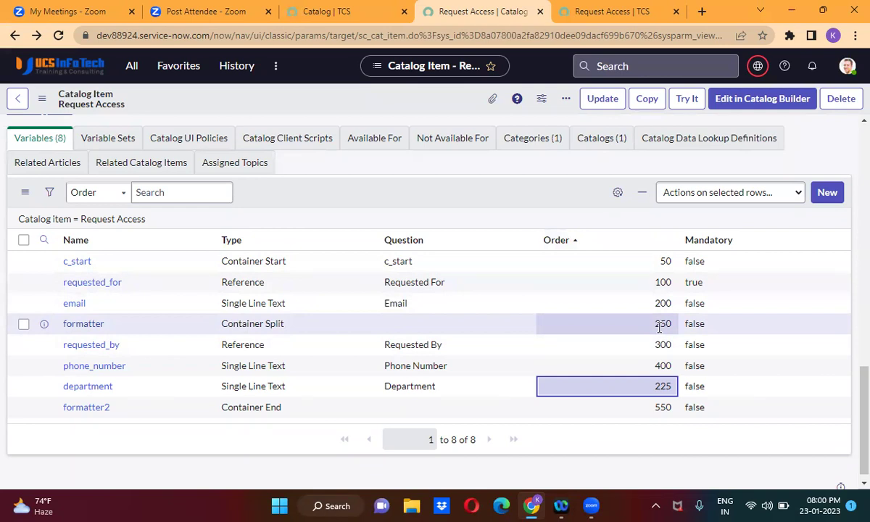
click(604, 17)
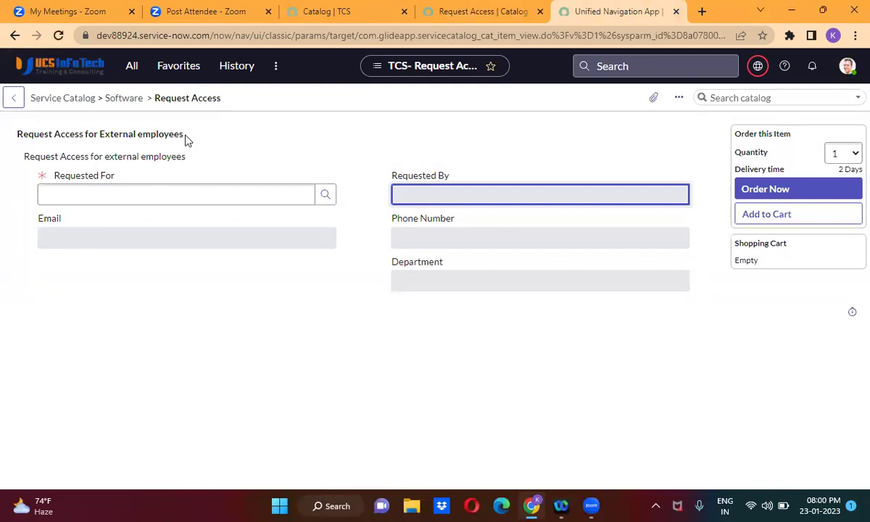
key(F5)
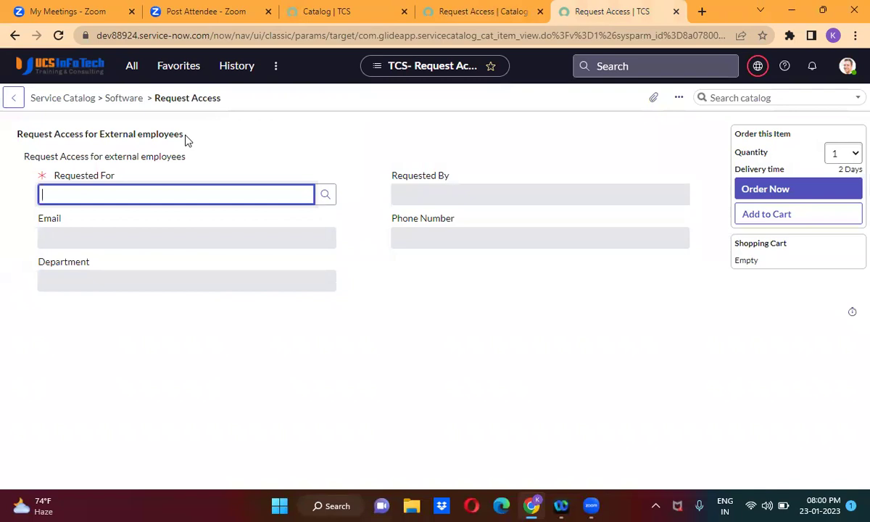
click(371, 245)
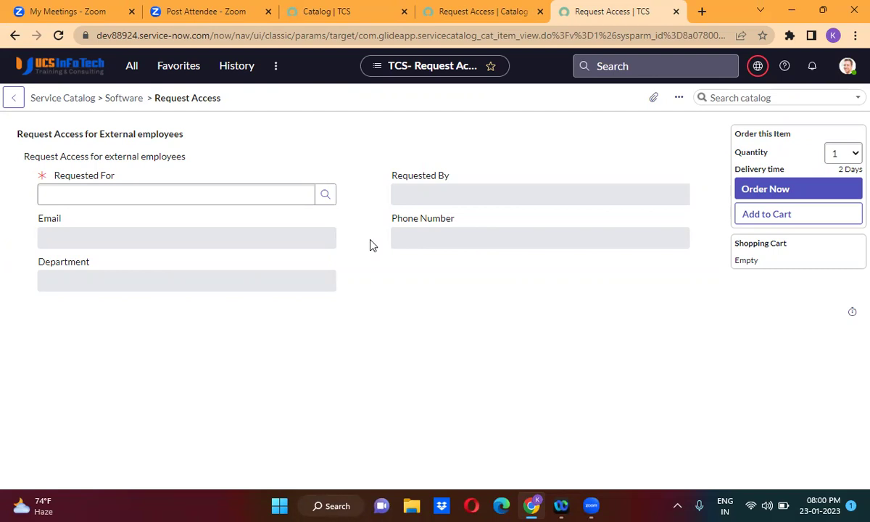
click(482, 12)
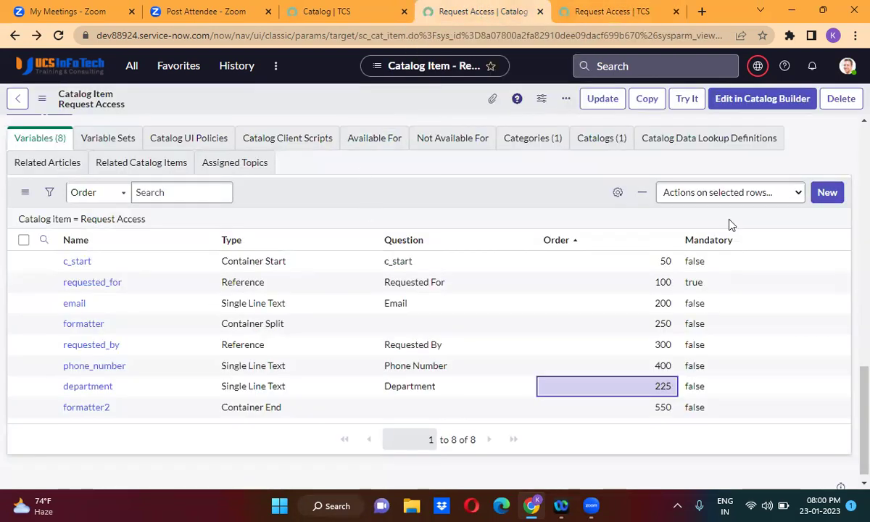
Start a new CheckBox variable with order 600, entering itil as question so the name fills in.
click(828, 192)
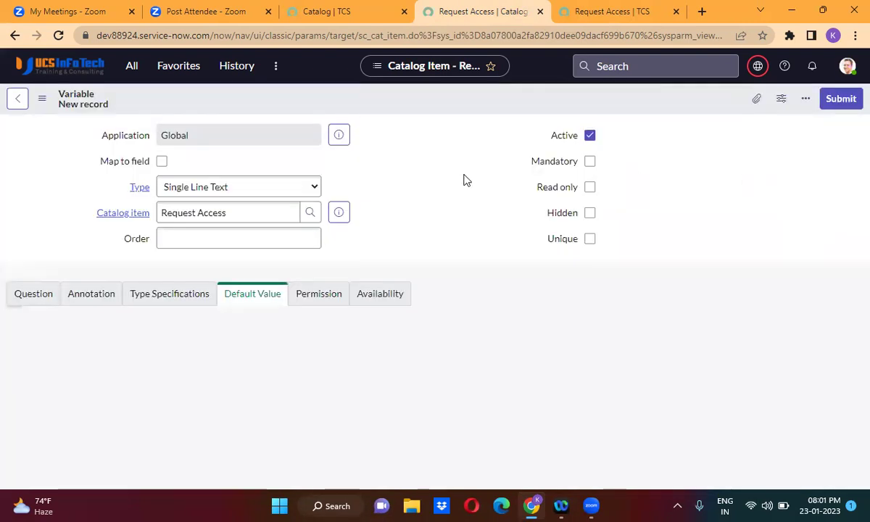
click(224, 191)
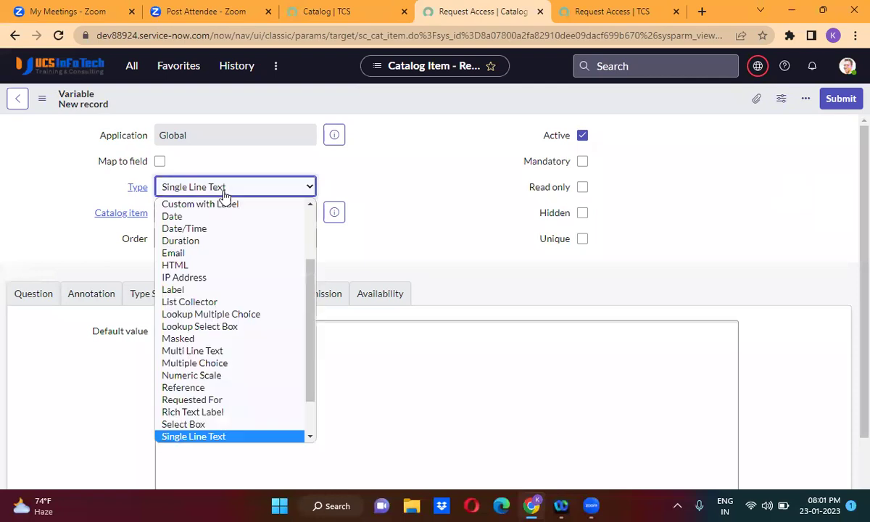
scroll(224, 194, up, 2)
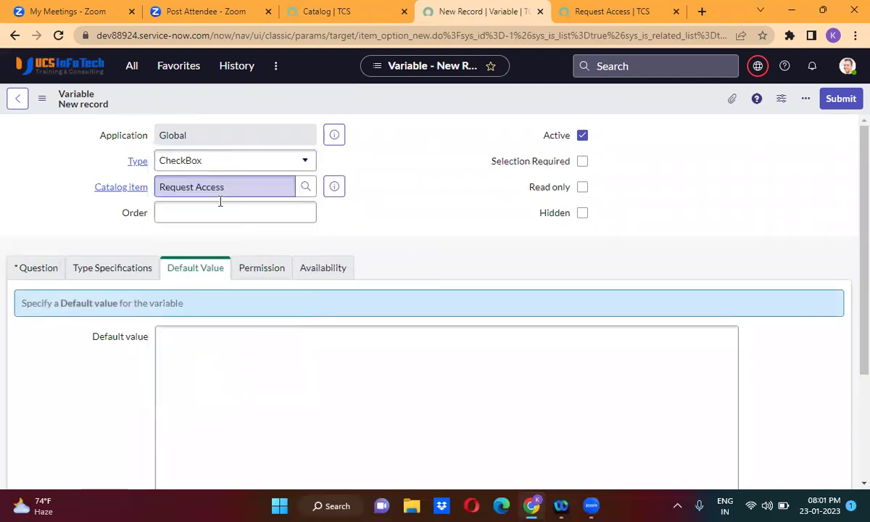
click(219, 215)
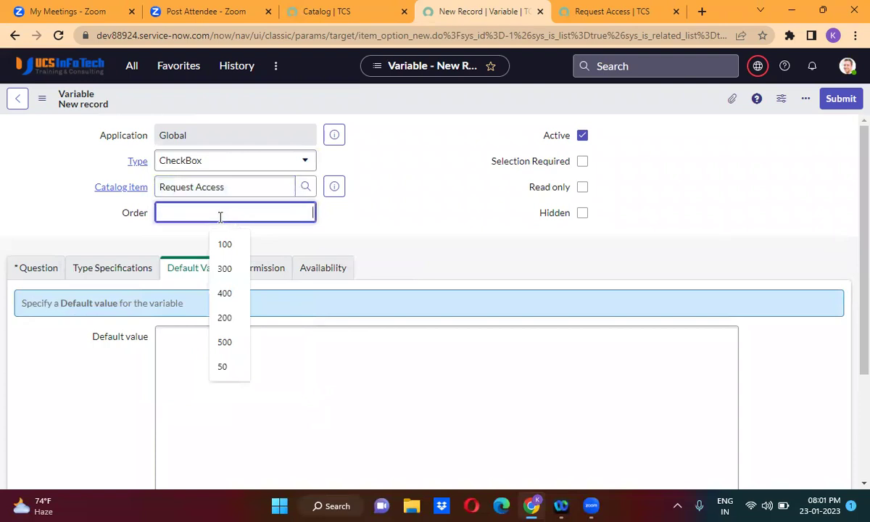
text(600)
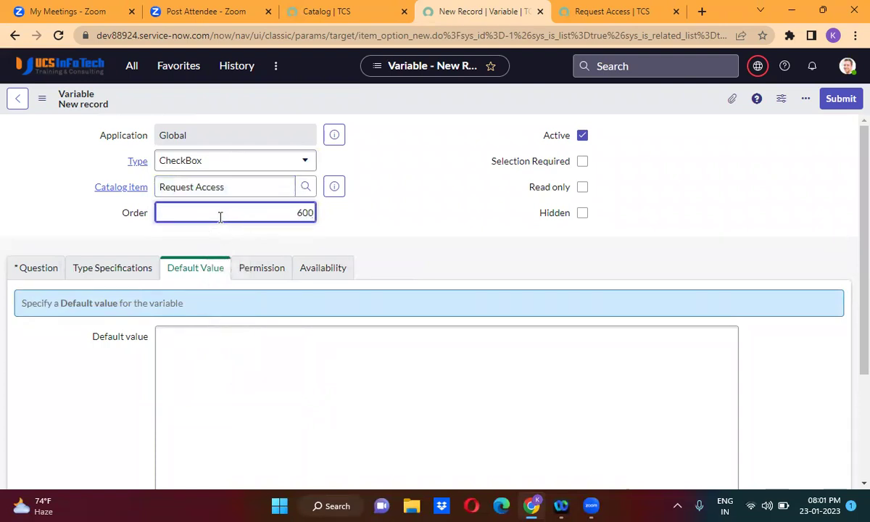
click(46, 270)
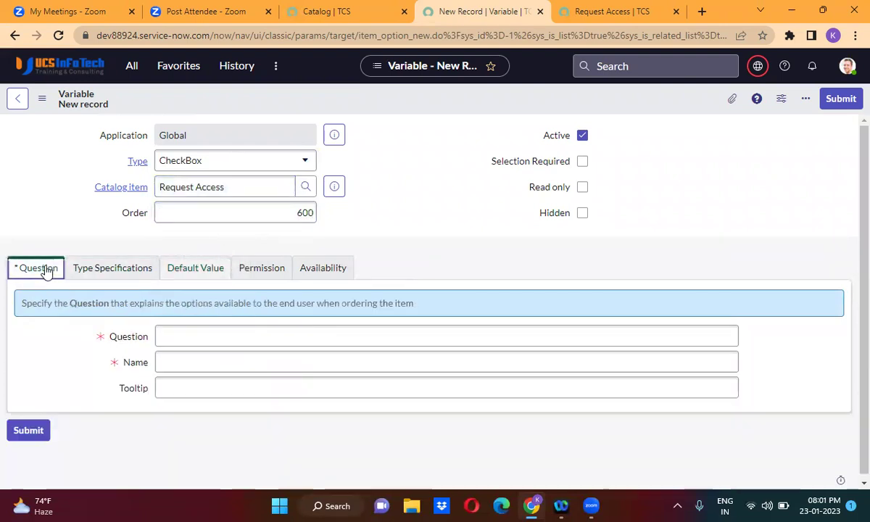
click(222, 330)
text(I)
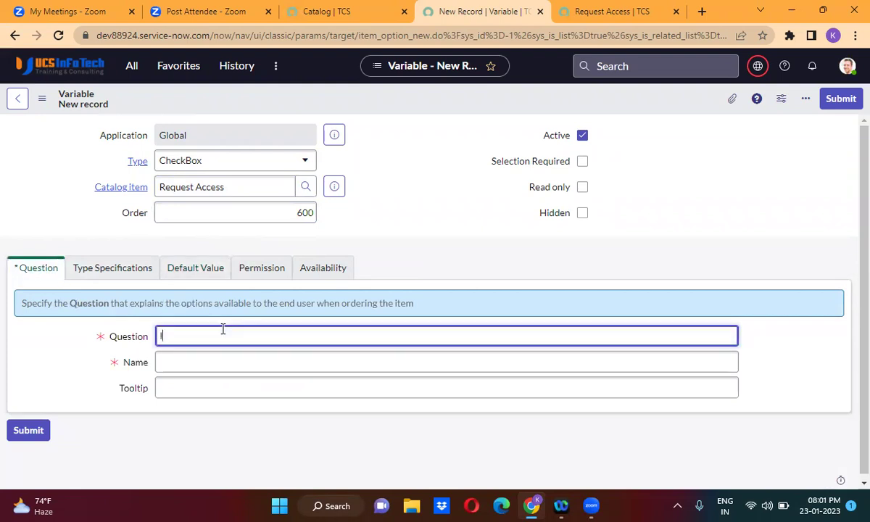
key(BackSpace)
text(itil)
click(422, 258)
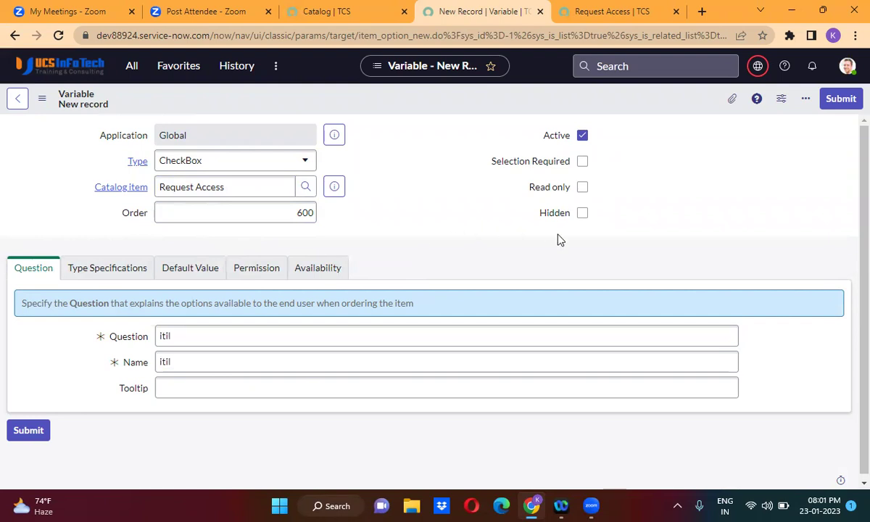
Save the itil checkbox variable and go back to a blank new Variable form.
click(843, 99)
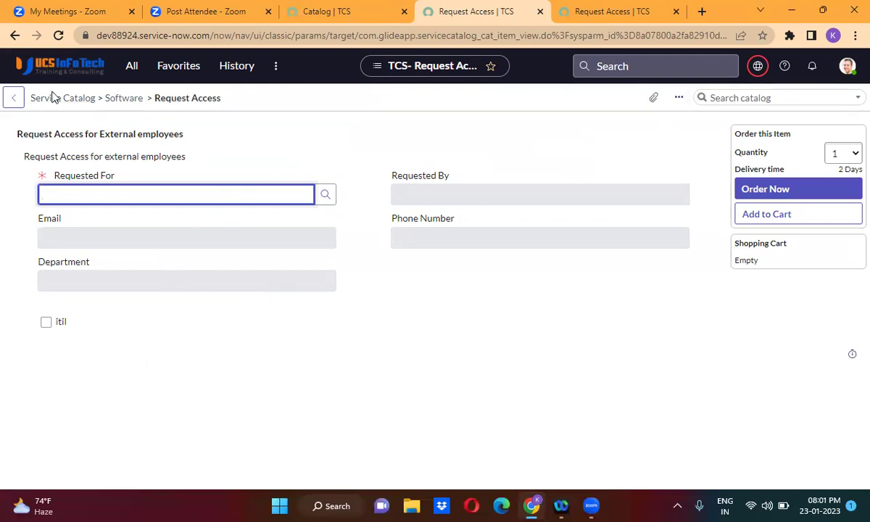
click(13, 35)
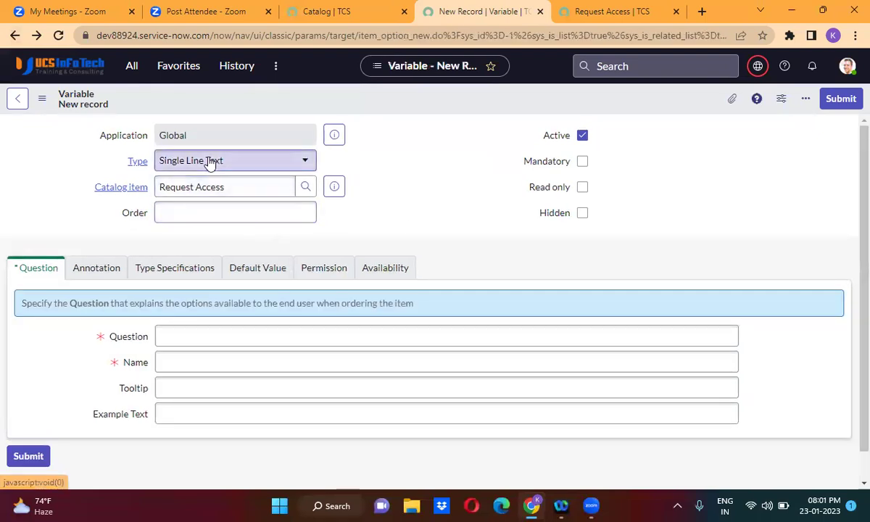
Fill in a CheckBox variable with order 700 and question 'admin'.
click(210, 161)
text(che)
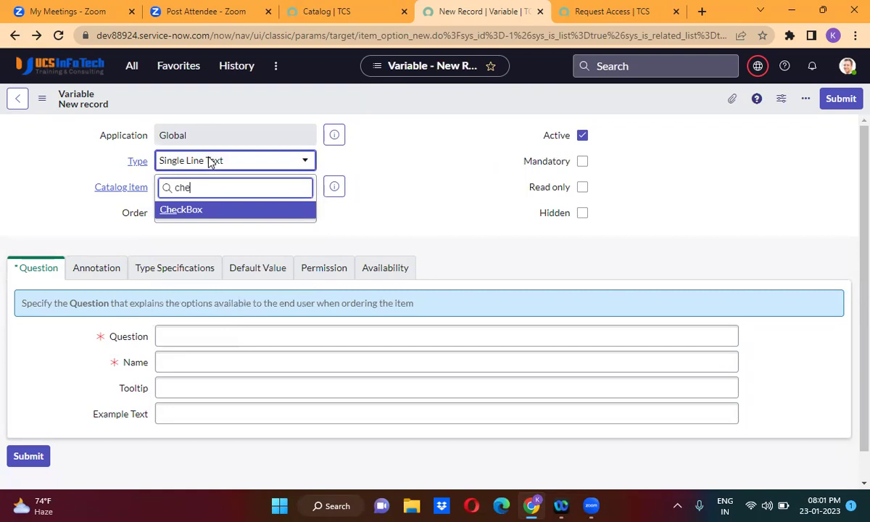
click(208, 209)
click(223, 214)
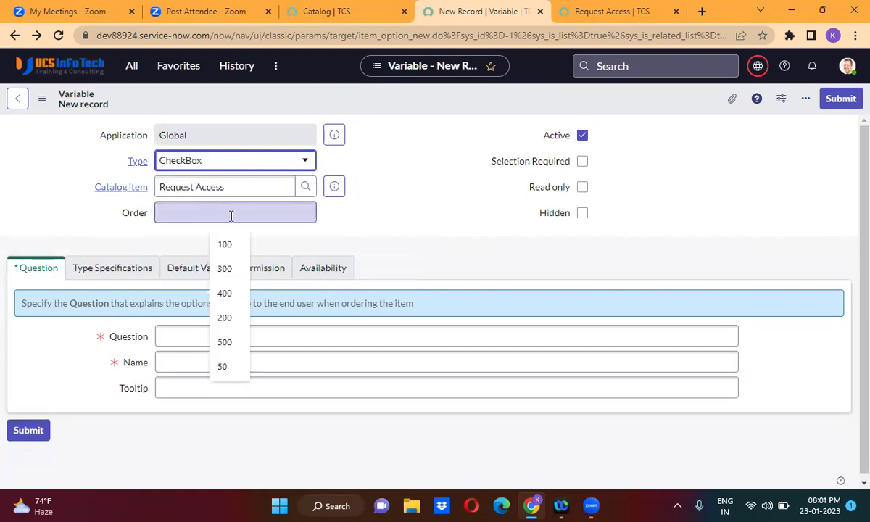
text(700)
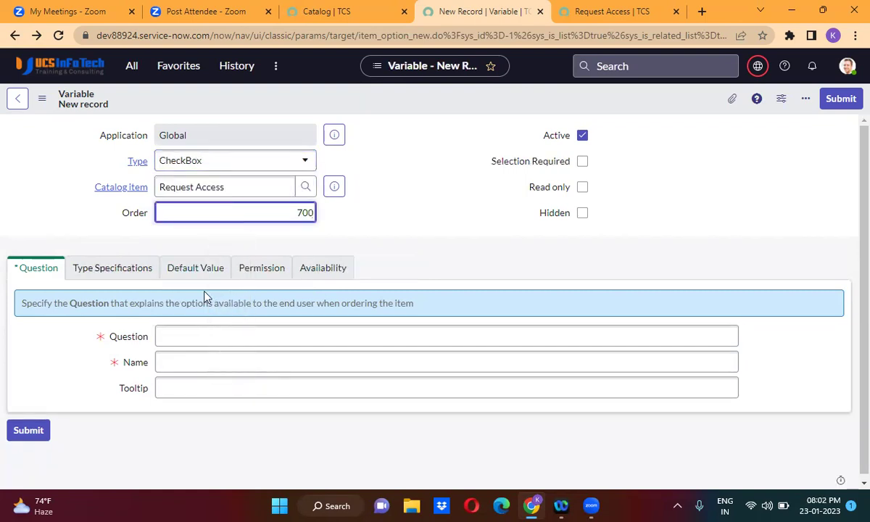
click(196, 335)
text(admin)
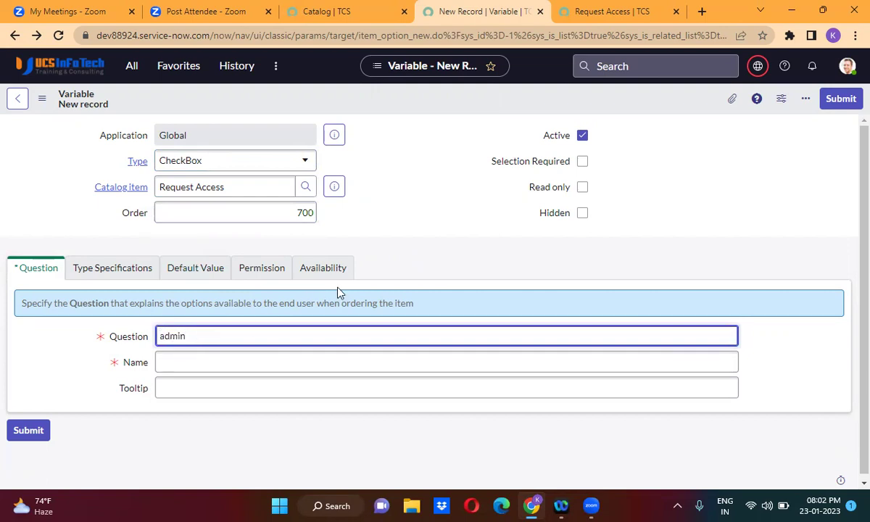
click(386, 282)
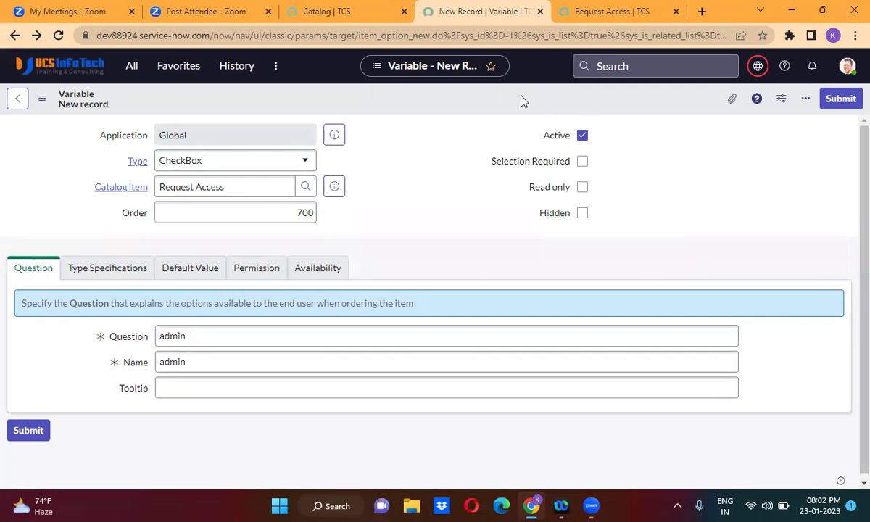
Save the admin variable, re-entering the 'admin' question and submitting with Enter.
right_click(445, 99)
click(464, 105)
double_click(184, 337)
text(admin)
key(Return)
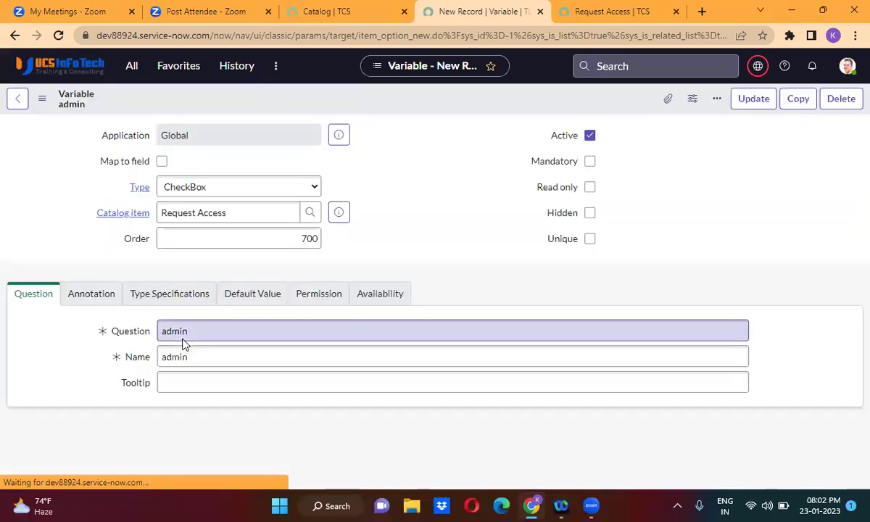
Change question to 'itil admin', name to itil_admin, order to 800, and Insert and Stay.
double_click(171, 332)
key(BackSpace)
text(itil)
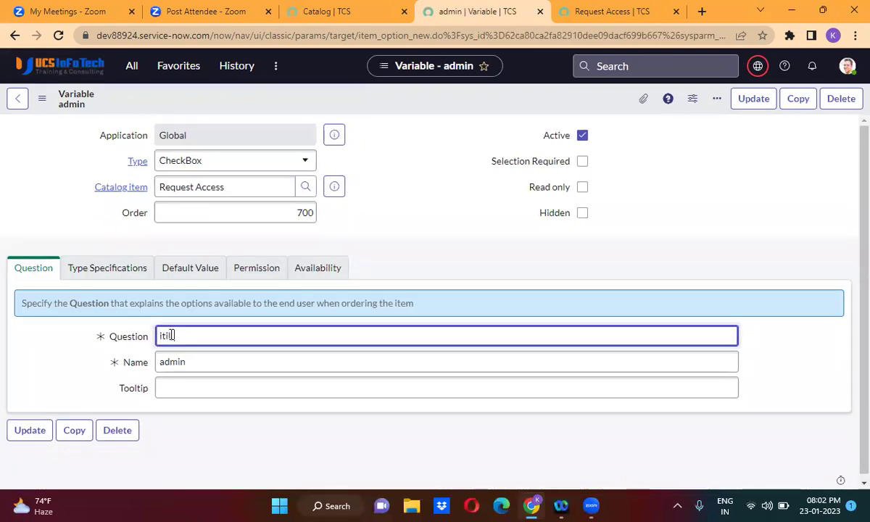
text( admin)
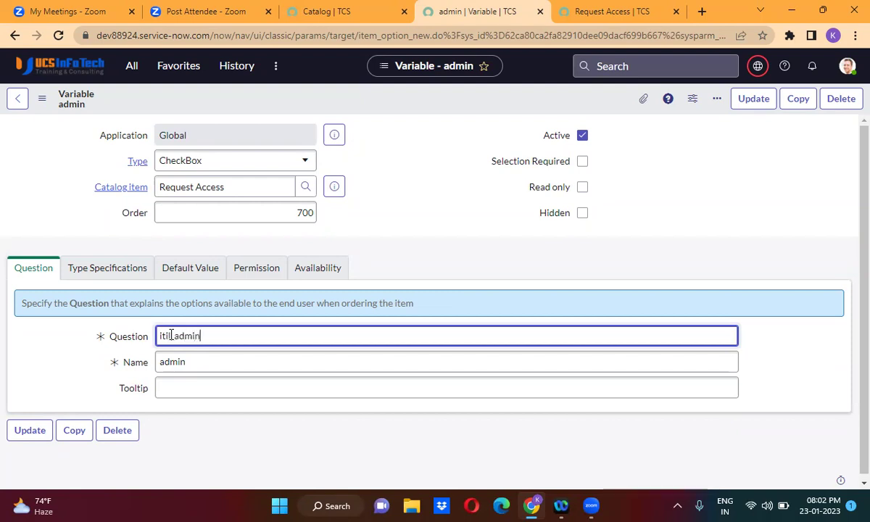
click(57, 328)
double_click(181, 355)
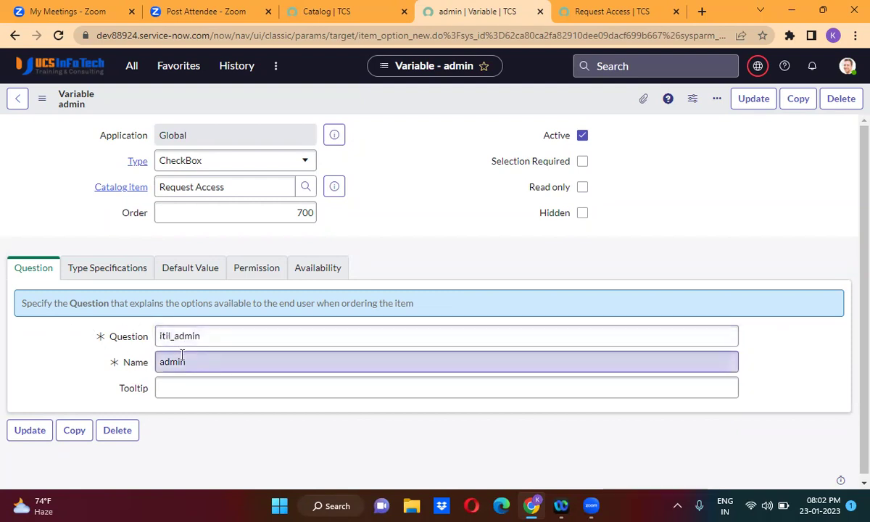
text(itil)
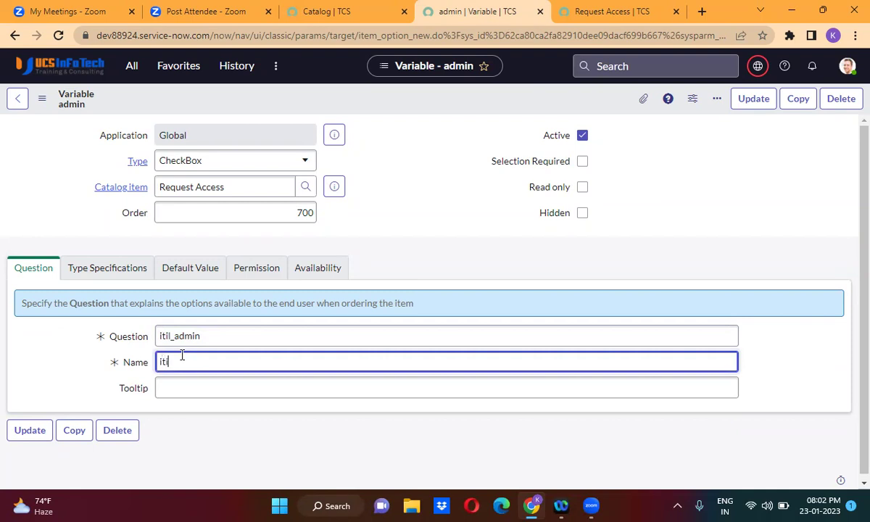
text(_admin)
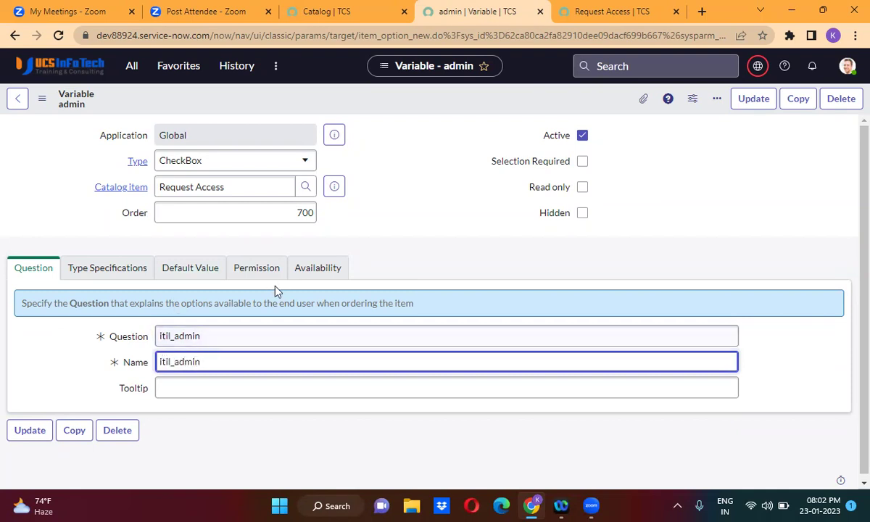
double_click(307, 207)
key(BackSpace)
text(800)
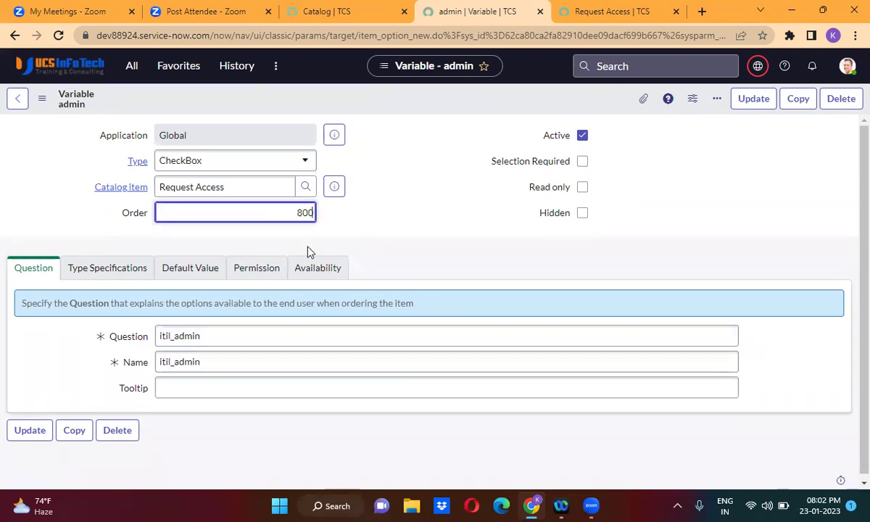
right_click(428, 101)
click(464, 140)
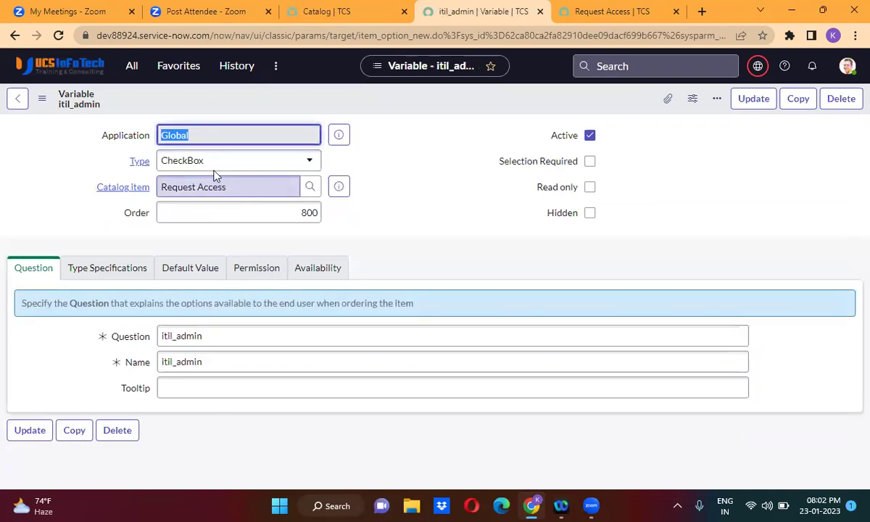
Make the variable type Multi Line Text with order 900.
click(206, 162)
text(m)
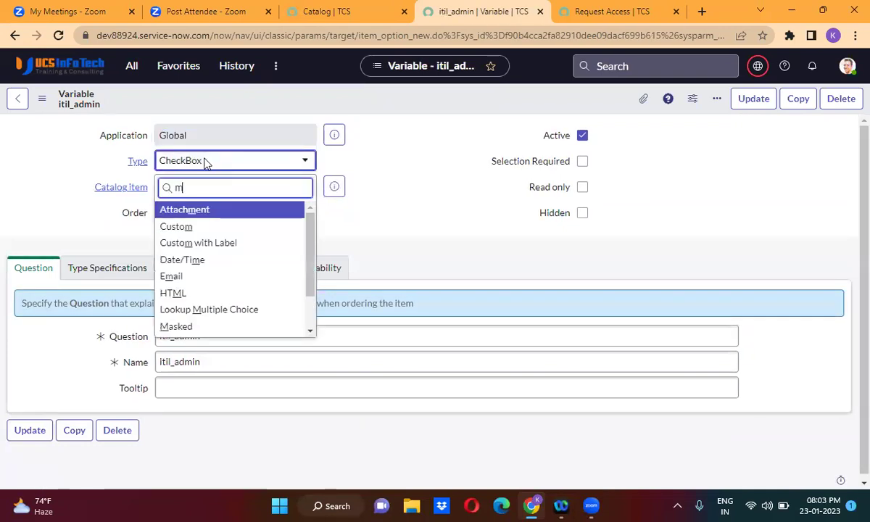
text(utli)
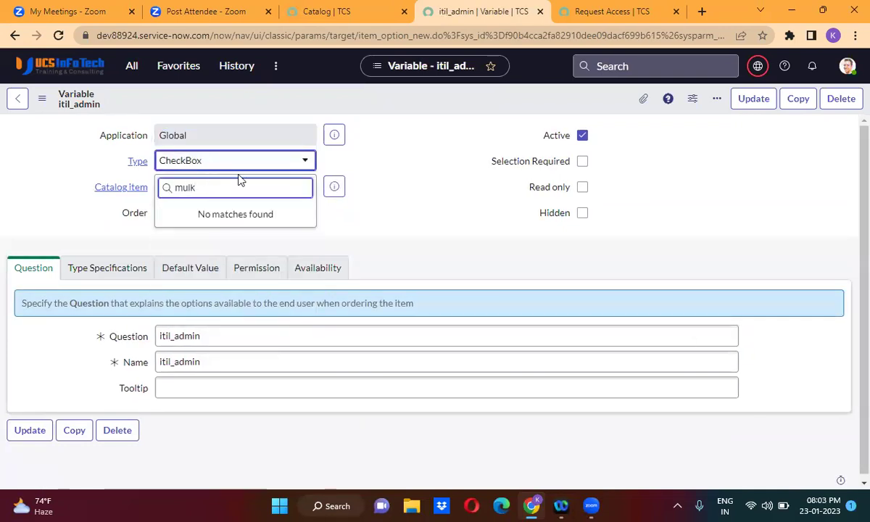
key(BackSpace)
key(BackSpace)
key(BackSpace)
text(l)
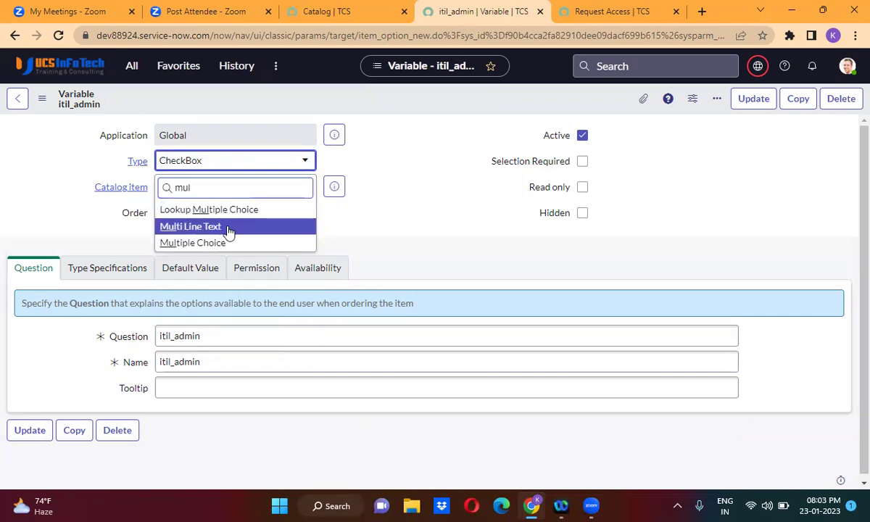
click(225, 227)
double_click(302, 214)
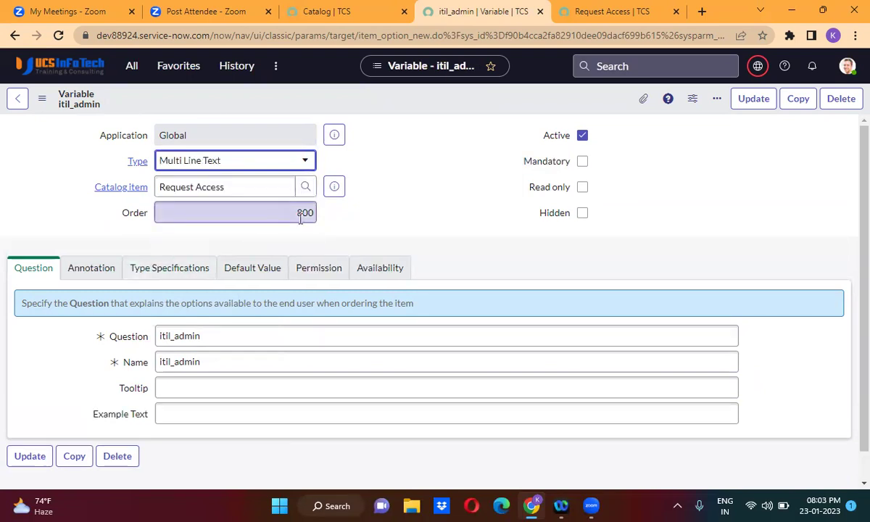
key(BackSpace)
text(900)
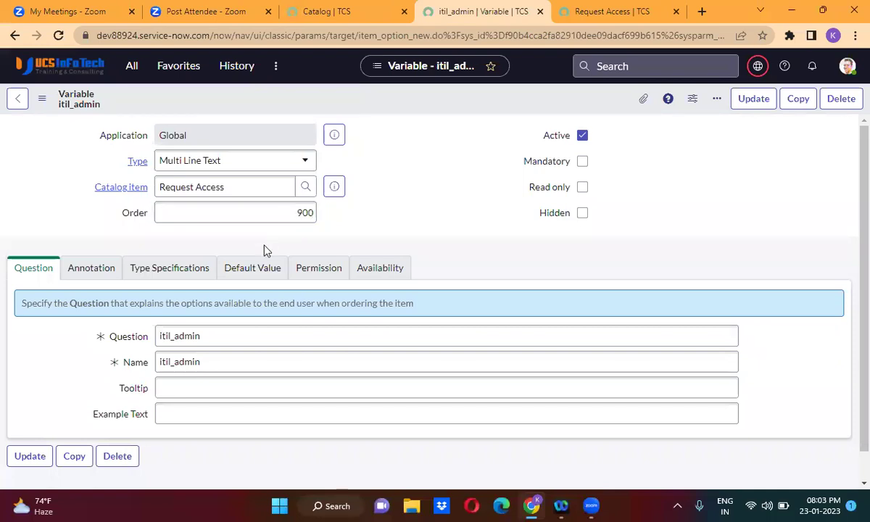
Set question 'Comments' and name 'comments', then Insert and Stay as a new variable.
click(191, 329)
double_click(191, 328)
key(BackSpace)
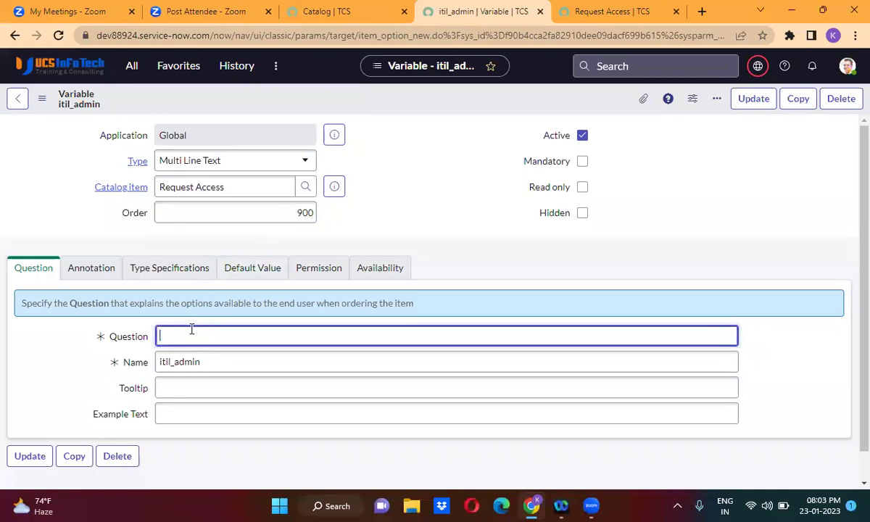
text(Comments)
double_click(182, 362)
text(comments)
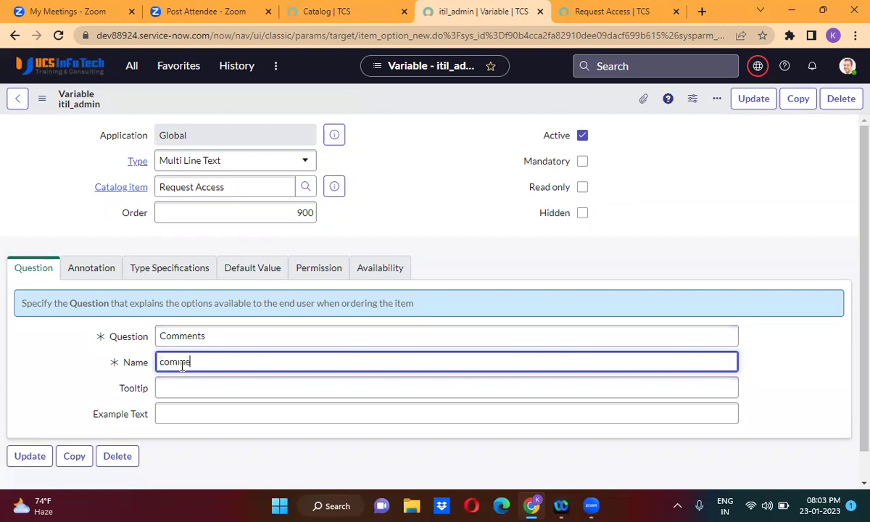
click(420, 100)
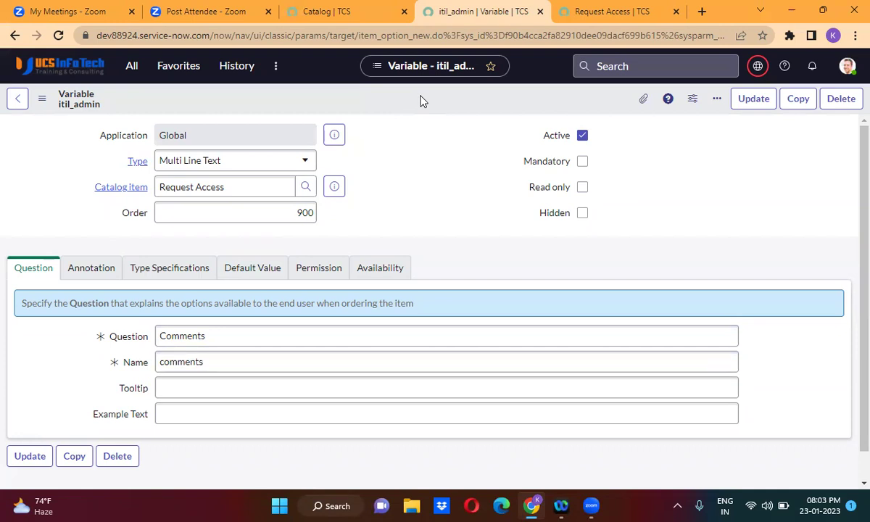
right_click(420, 101)
click(455, 142)
Switch to the Request Access order form and reload it to show the new variables.
click(597, 13)
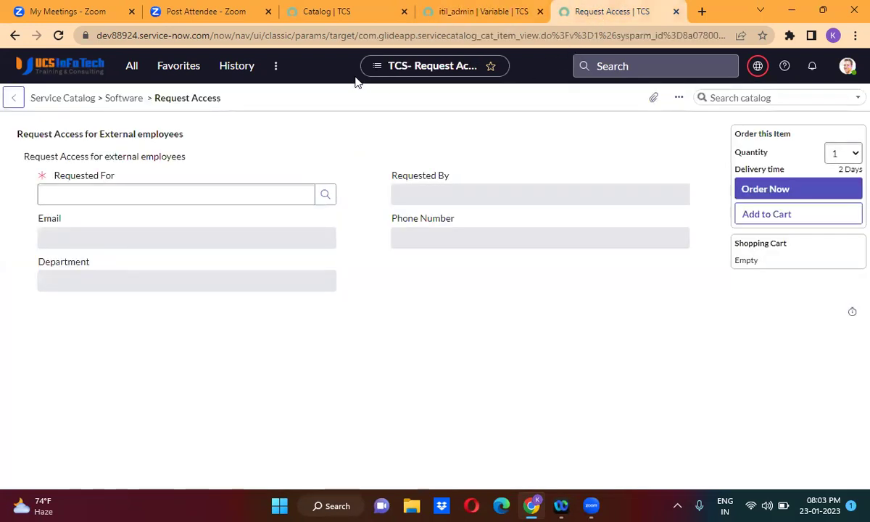
click(54, 34)
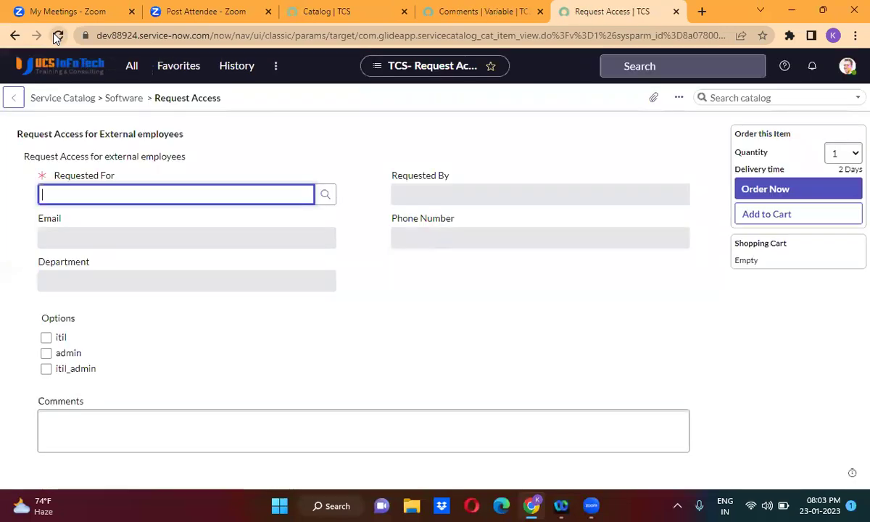
click(355, 160)
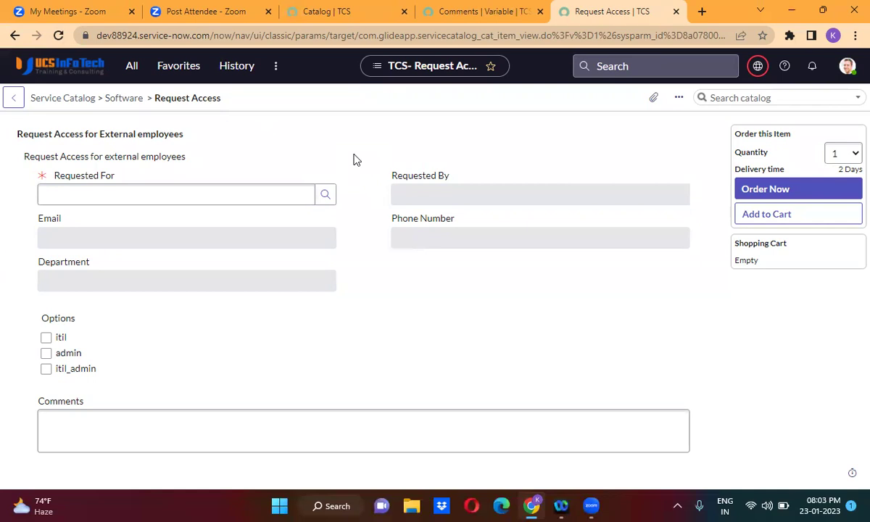
Test the Requested For lookup with a user, clear it, and try the read-only Department and Phone fields.
click(173, 195)
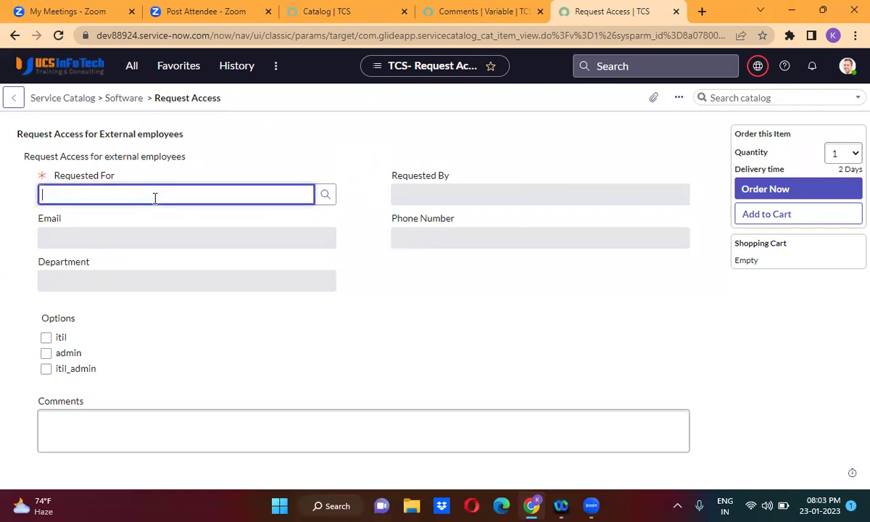
text(**)
click(134, 259)
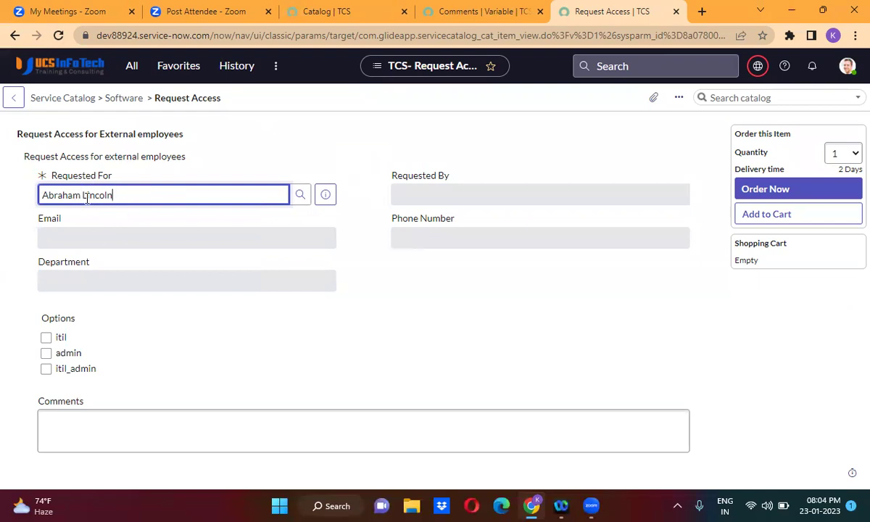
triple_click(96, 196)
key(BackSpace)
click(276, 137)
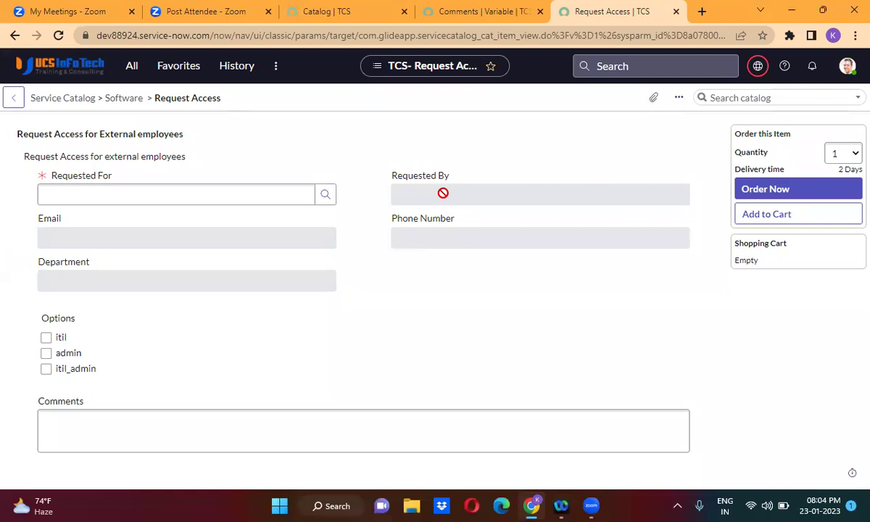
click(129, 192)
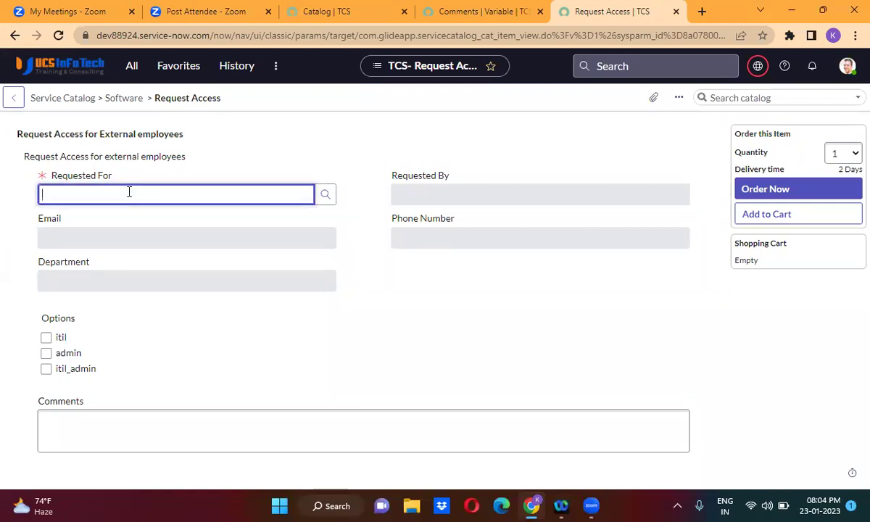
click(126, 231)
click(137, 279)
click(431, 237)
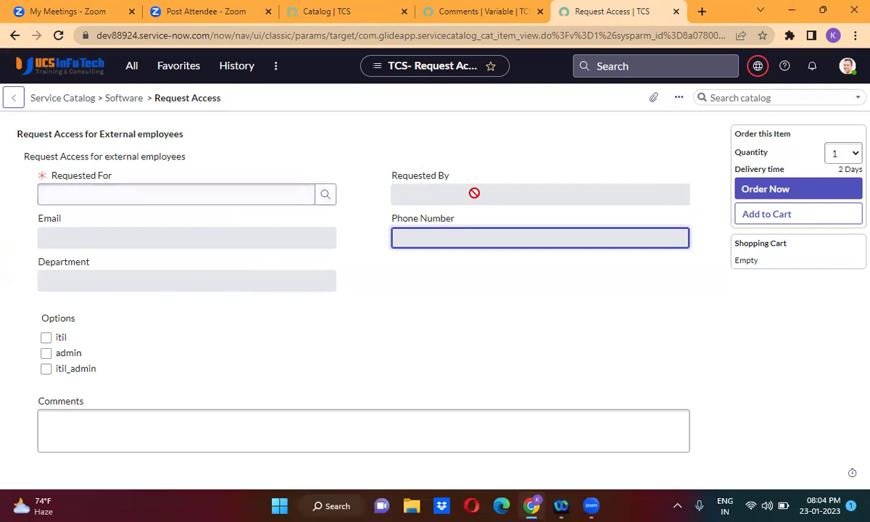
Open the Request Access catalog item record linked from the Comments variable.
click(847, 67)
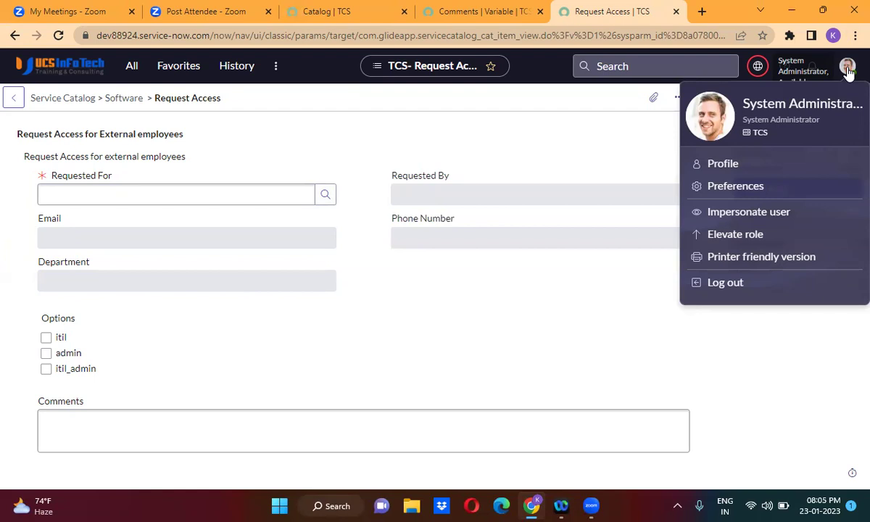
click(544, 125)
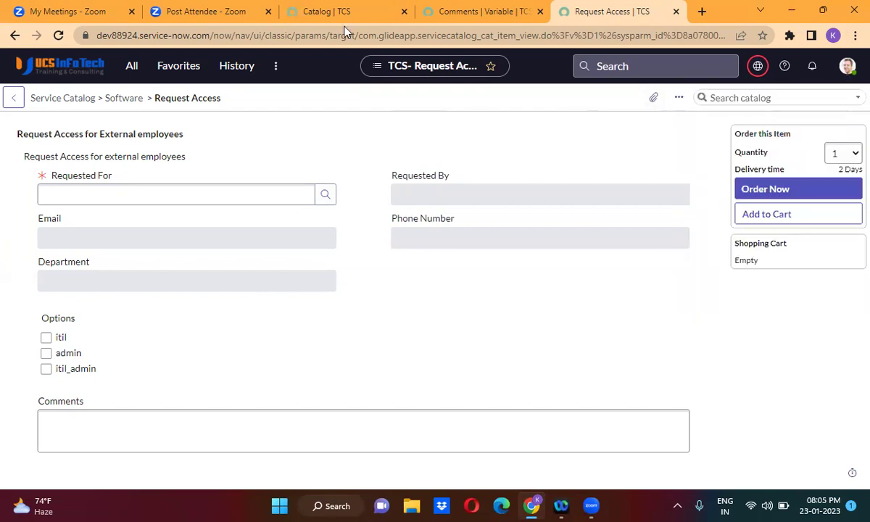
click(428, 11)
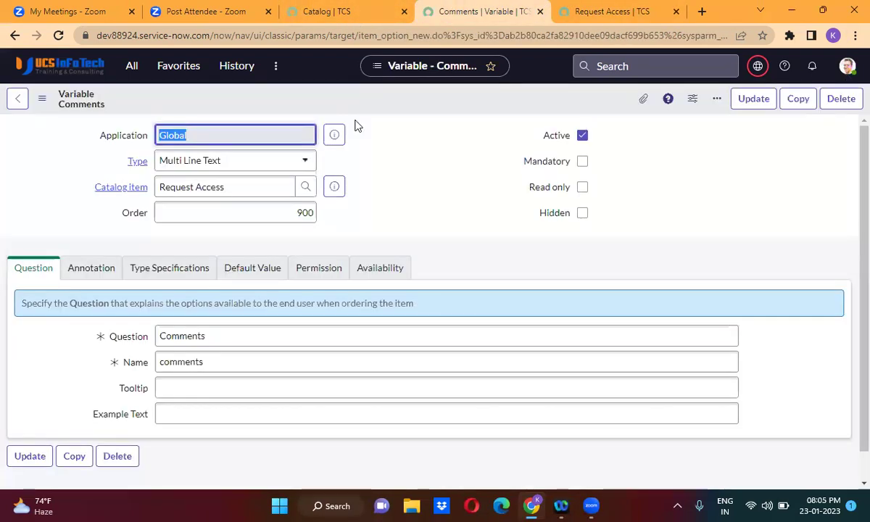
click(333, 186)
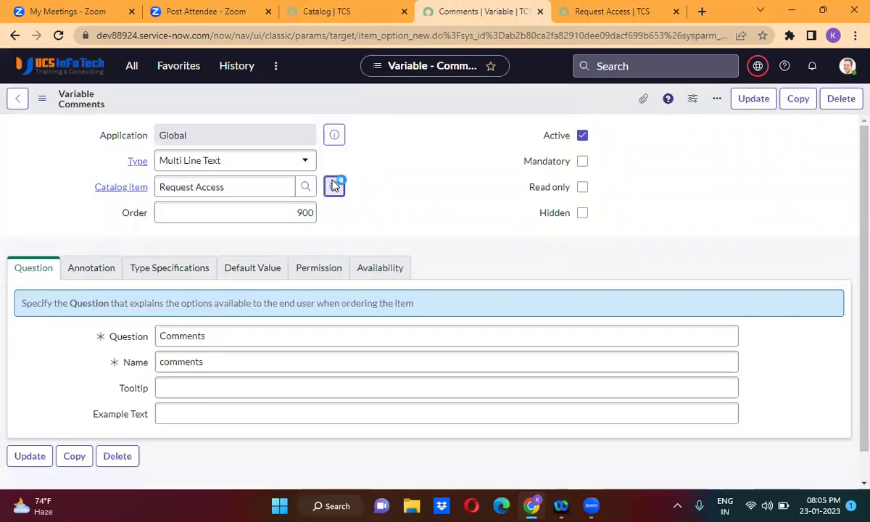
click(512, 220)
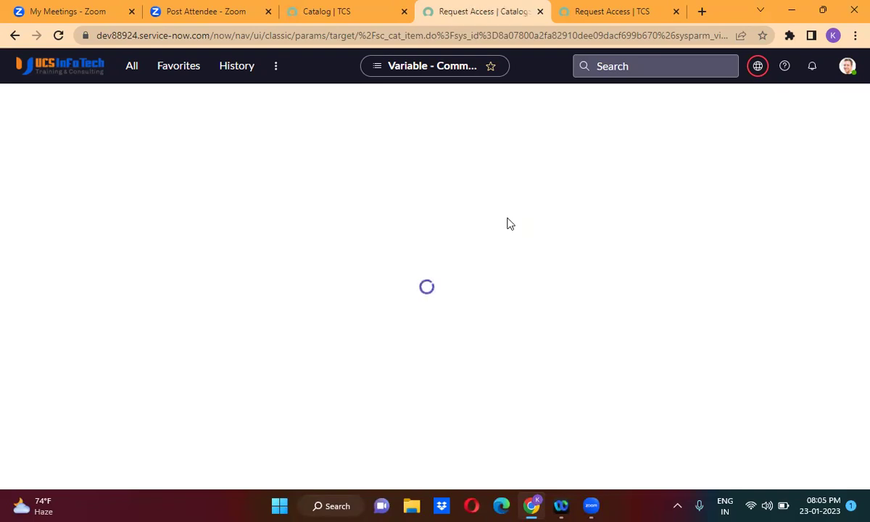
Open the item's requested_for and requested_by variables in new tabs.
click(402, 369)
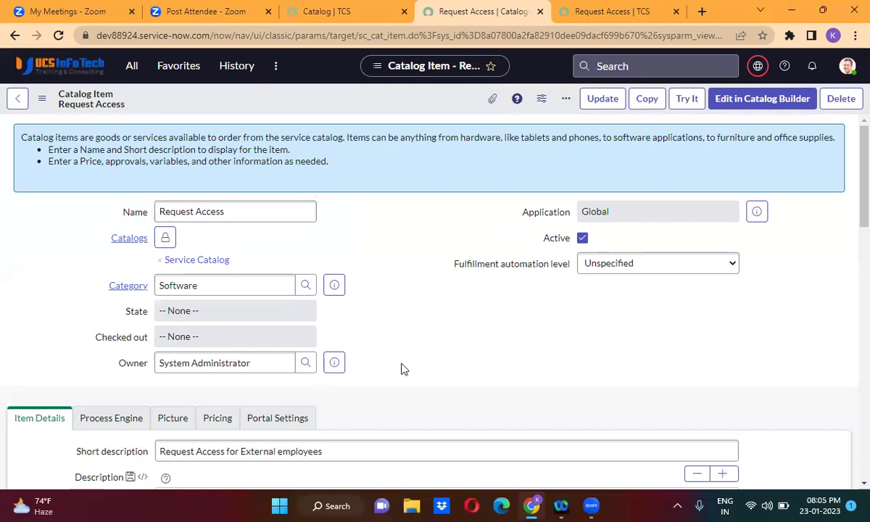
scroll(402, 369, down, 8)
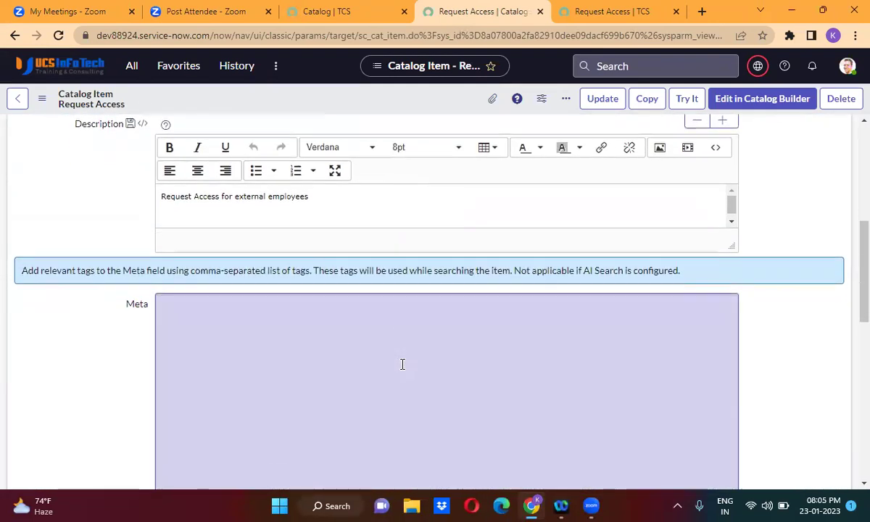
scroll(402, 366, down, 10)
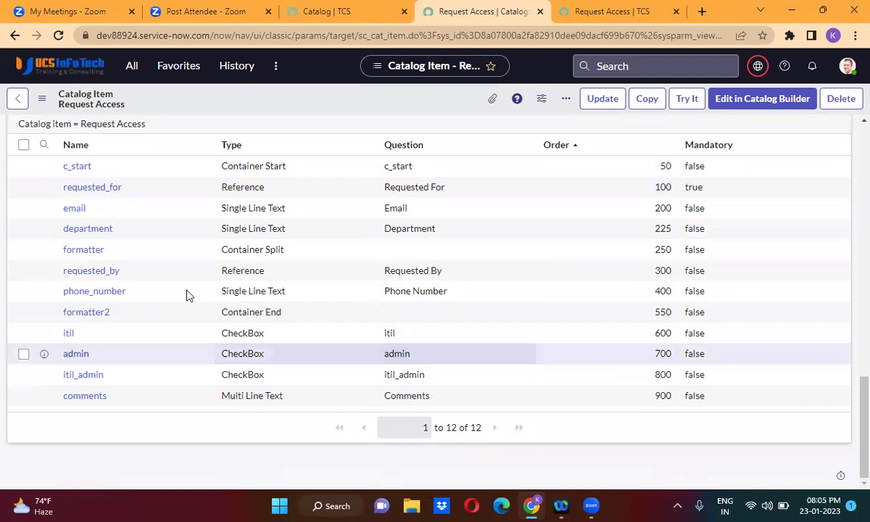
middle_click(106, 190)
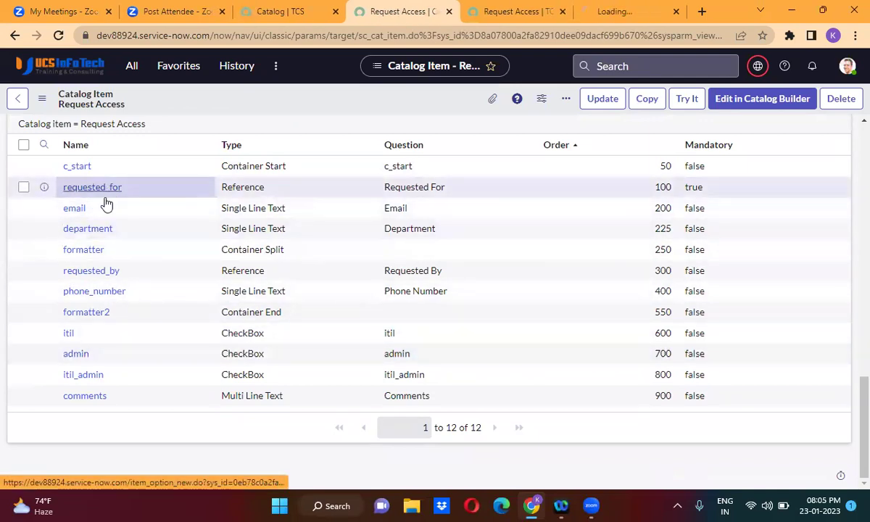
middle_click(94, 272)
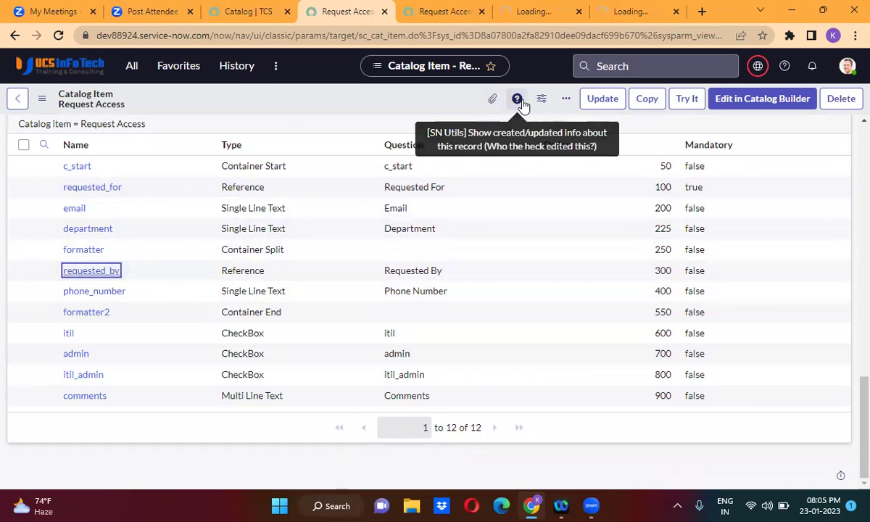
Set the Requested For default value to javascript:gs.getUserID() and save the variable.
click(530, 22)
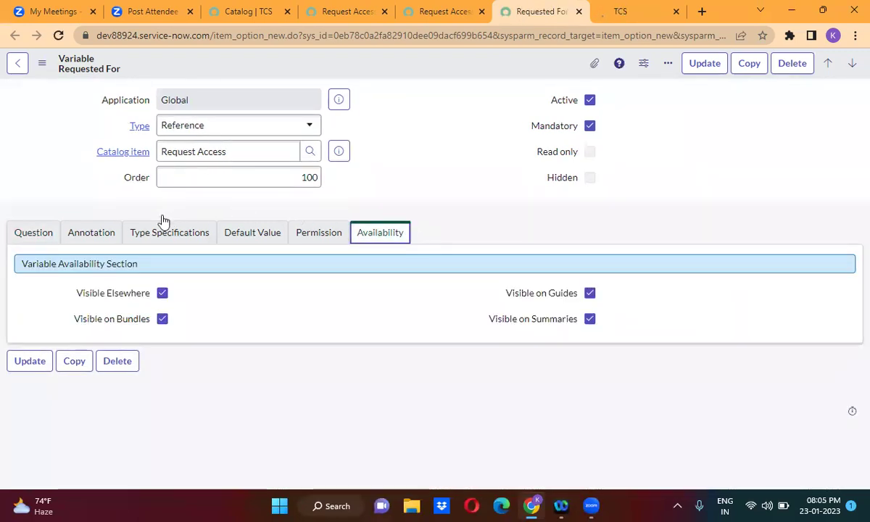
click(245, 238)
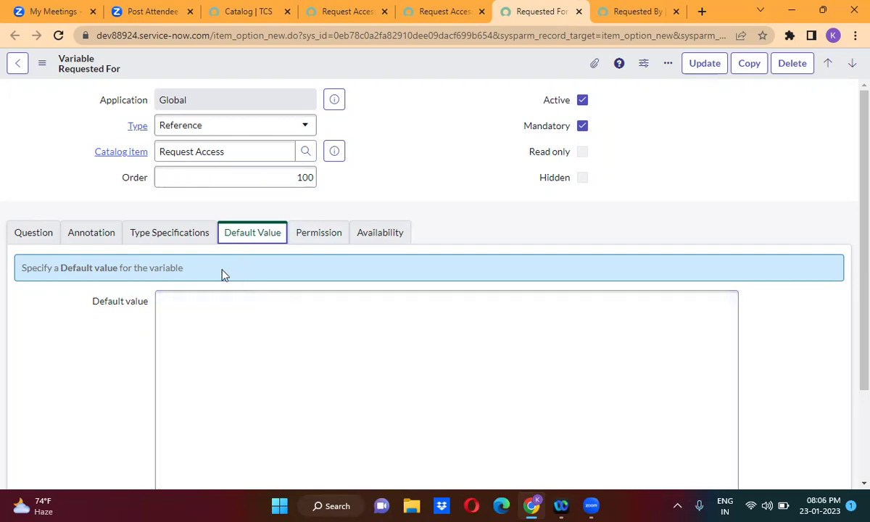
click(212, 326)
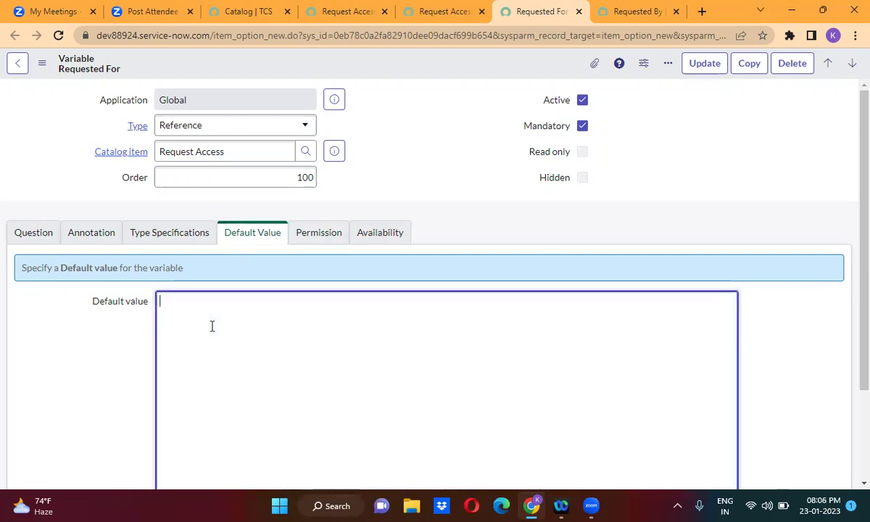
text(ja)
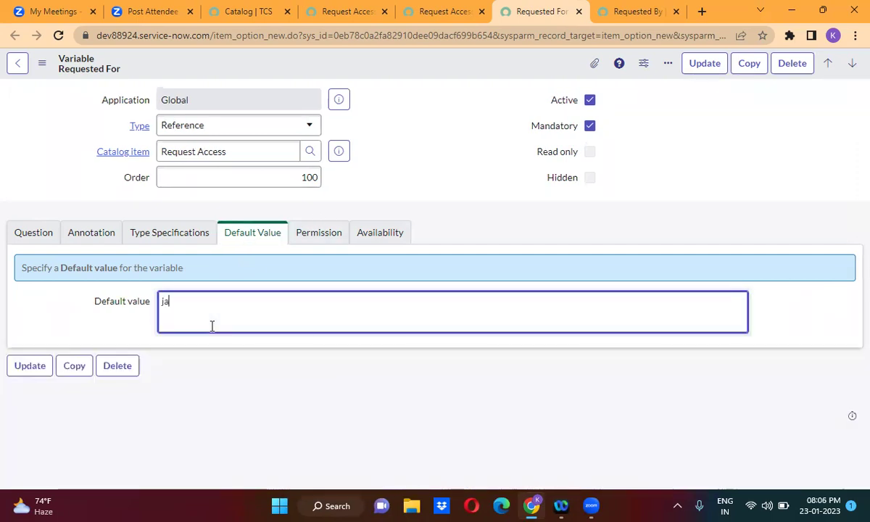
text(vascript:)
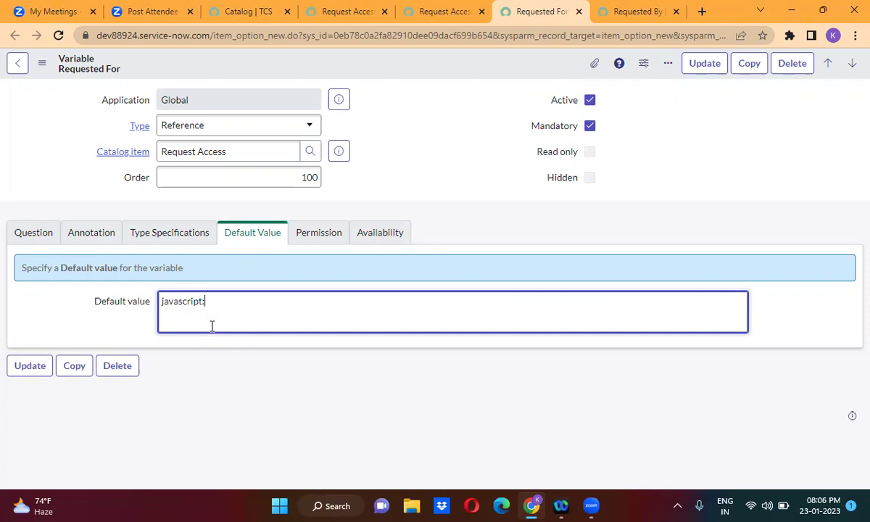
text(gs.getUserID())
right_click(427, 61)
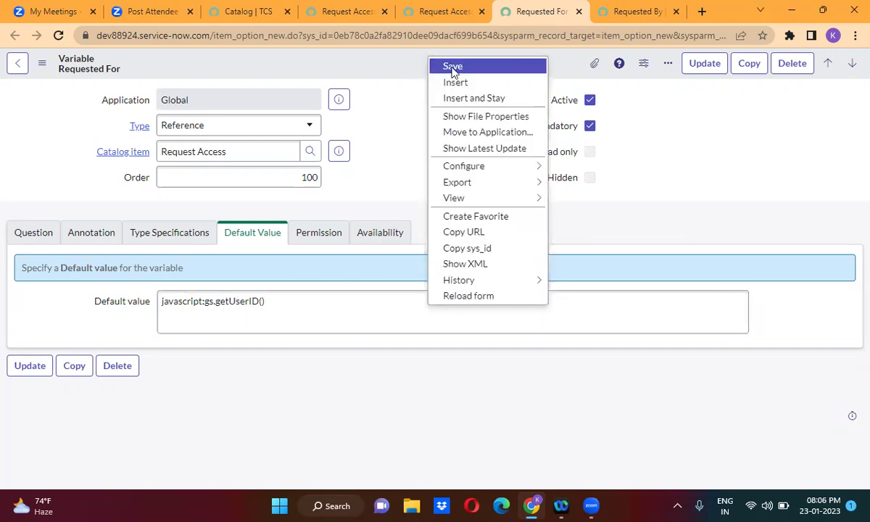
click(452, 72)
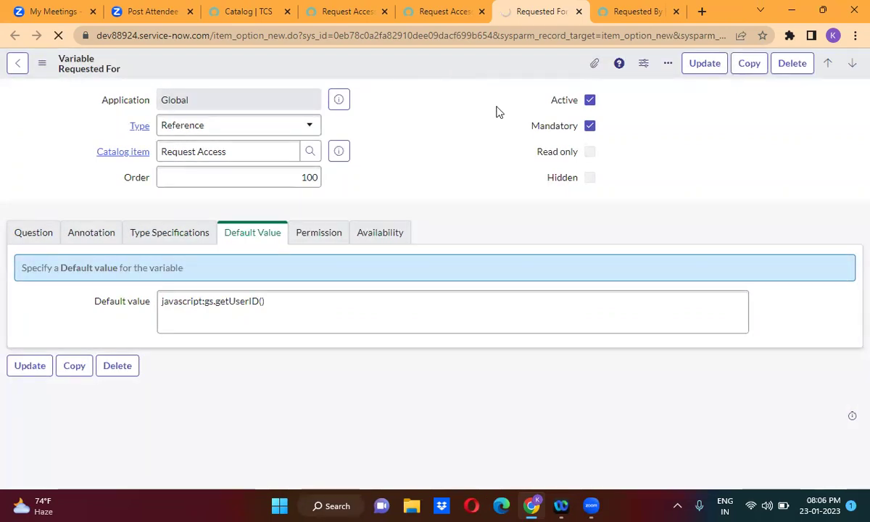
triple_click(220, 291)
key(ctrl+c)
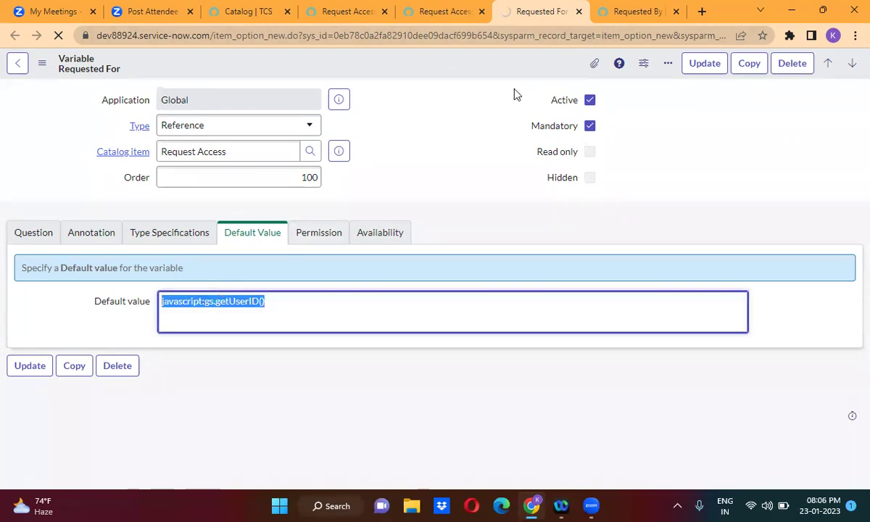
Paste javascript:gs.getUserID() as the Requested By default value and save it.
click(609, 13)
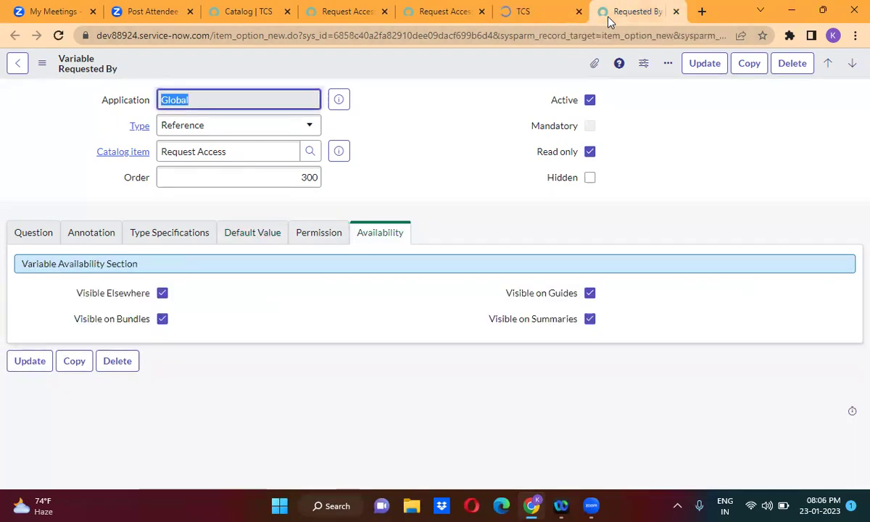
click(253, 240)
click(203, 305)
key(ctrl+v)
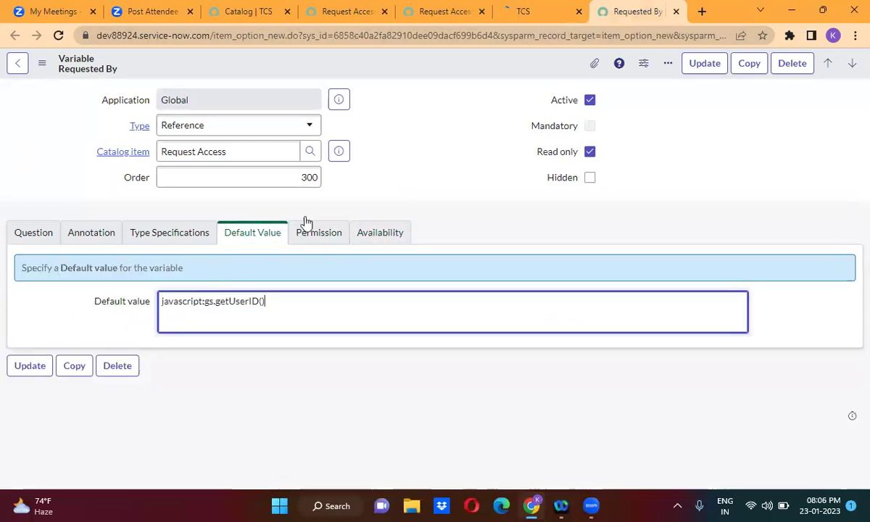
right_click(448, 53)
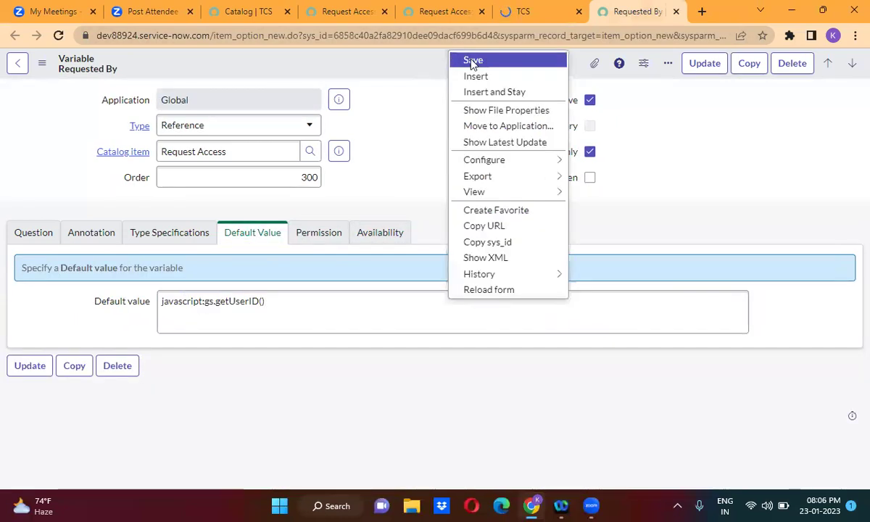
click(471, 63)
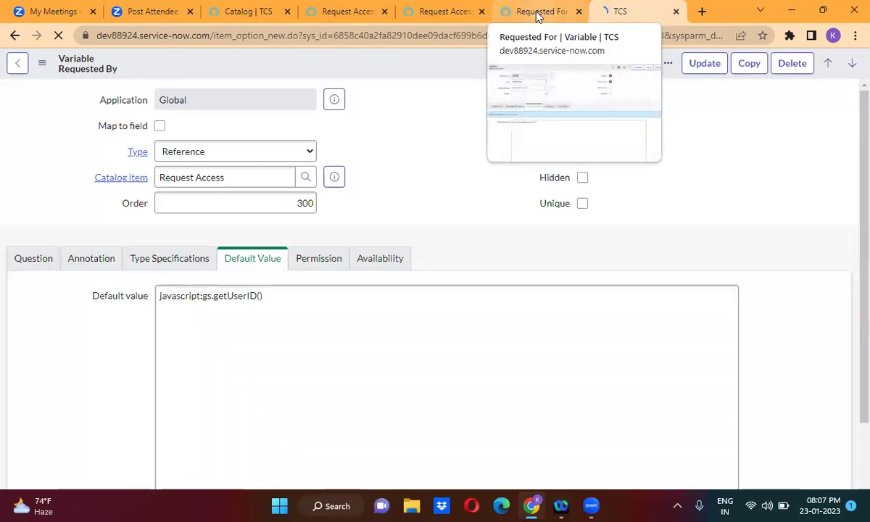
Reload the Request Access order form to pick up the new requester defaults.
click(448, 12)
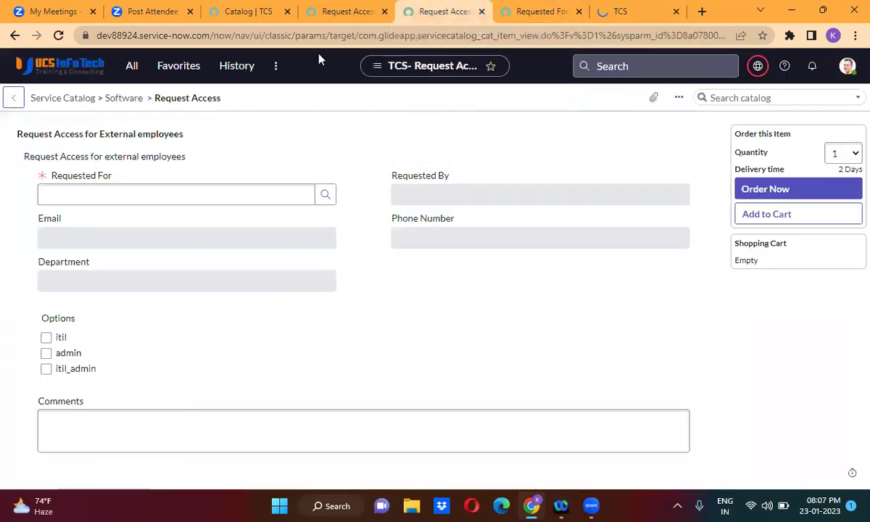
click(58, 35)
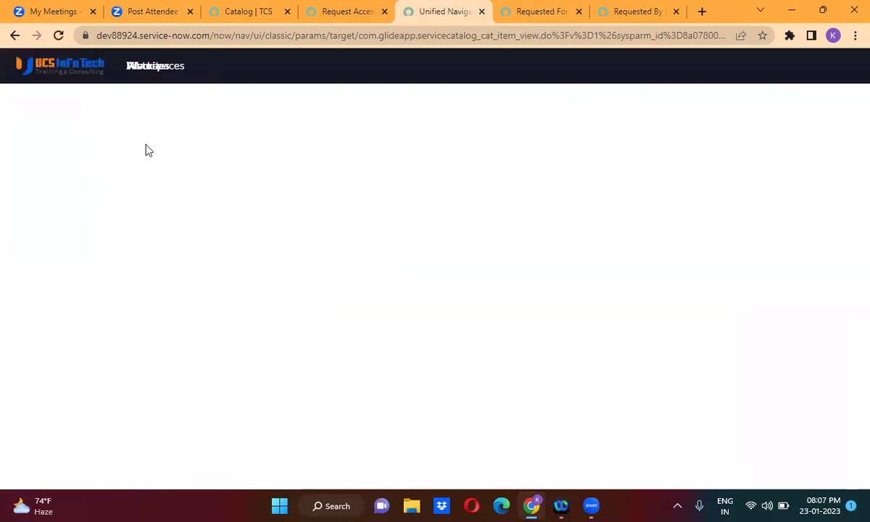
click(306, 218)
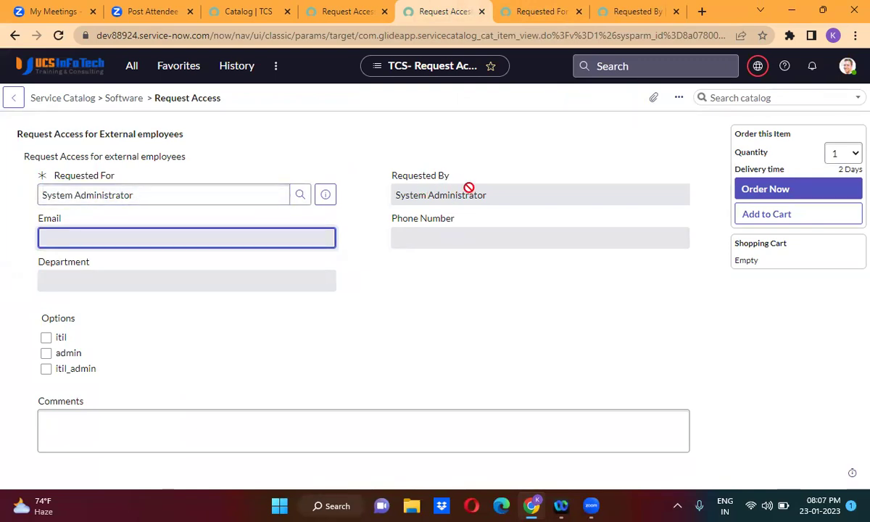
Clear the prefilled Requested For value on the order form.
click(160, 196)
key(ctrl+a)
key(BackSpace)
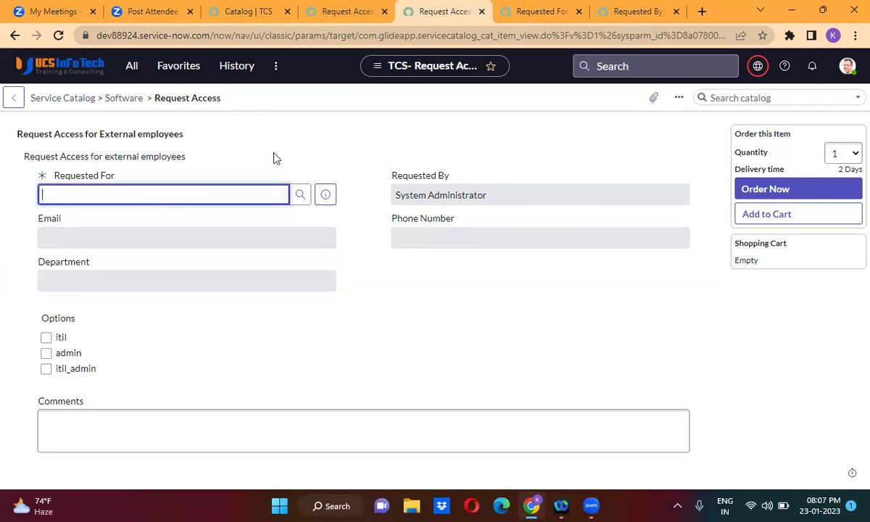
click(306, 149)
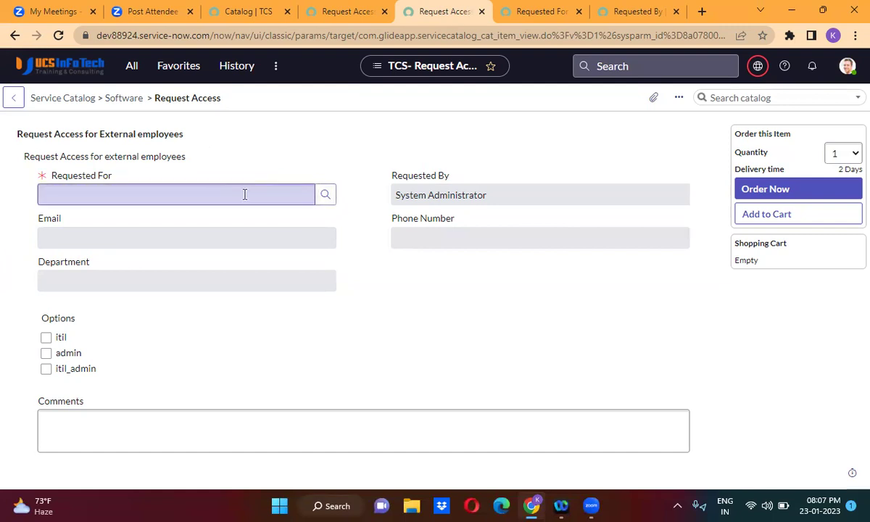
click(171, 190)
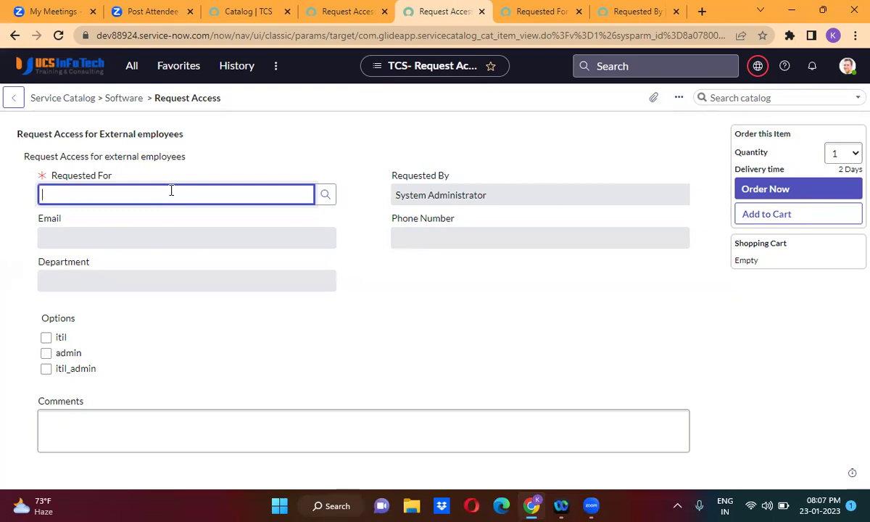
Give the Requested For variable a reference qualifier of Active is true and save it.
click(517, 7)
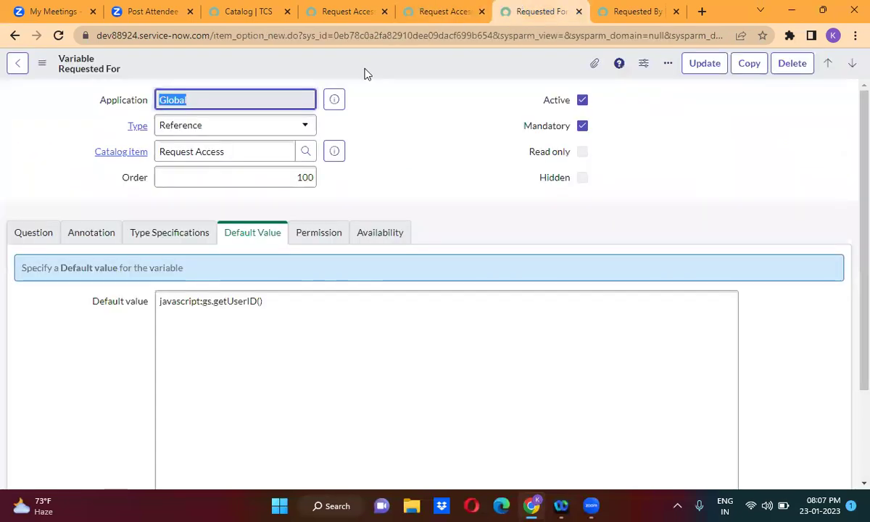
click(162, 233)
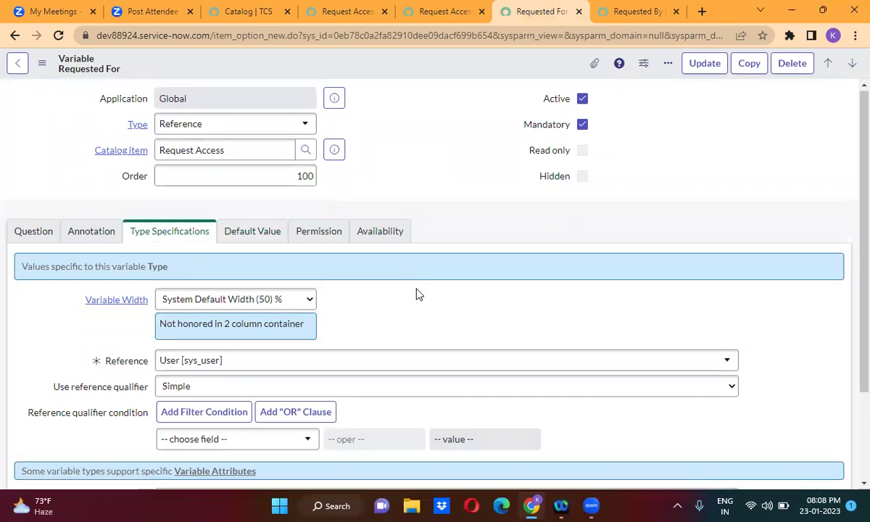
scroll(417, 294, down, 3)
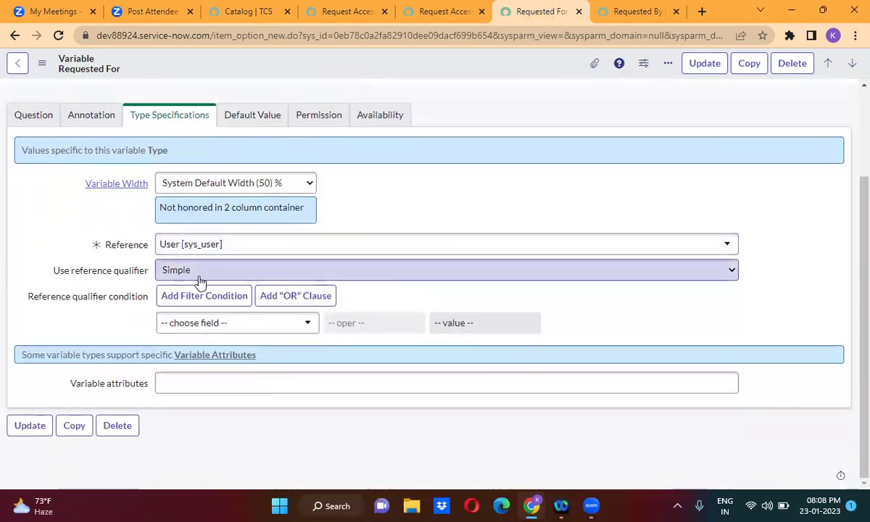
click(202, 327)
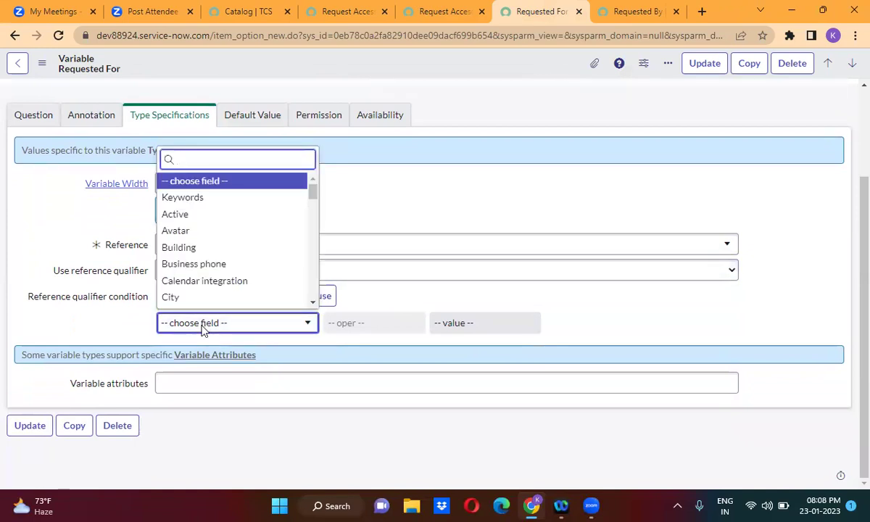
text(act)
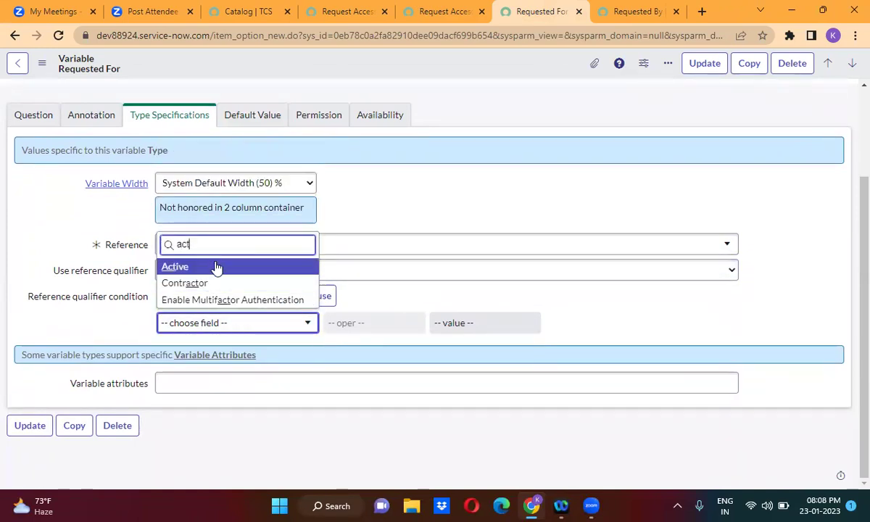
key(Return)
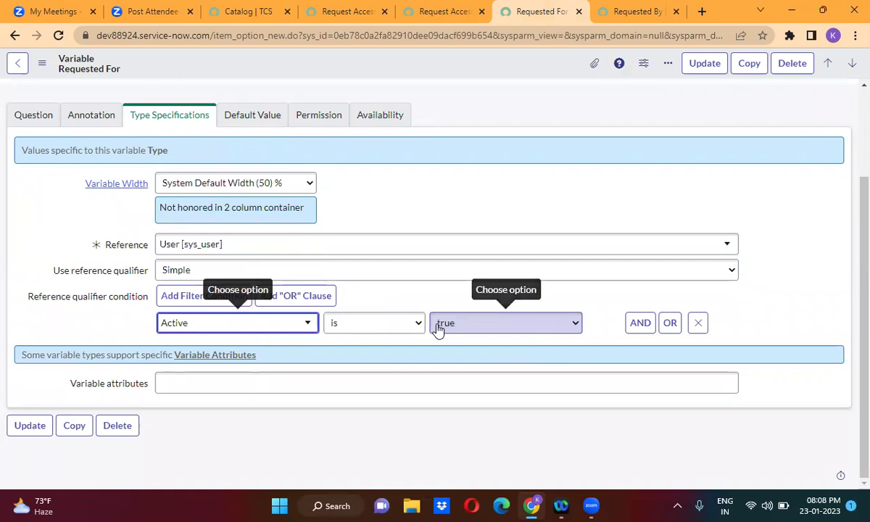
right_click(424, 69)
click(472, 75)
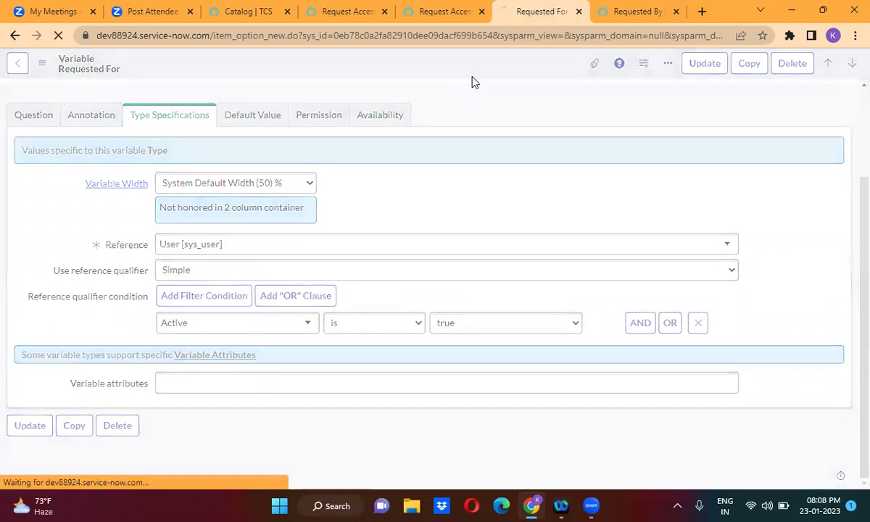
click(443, 13)
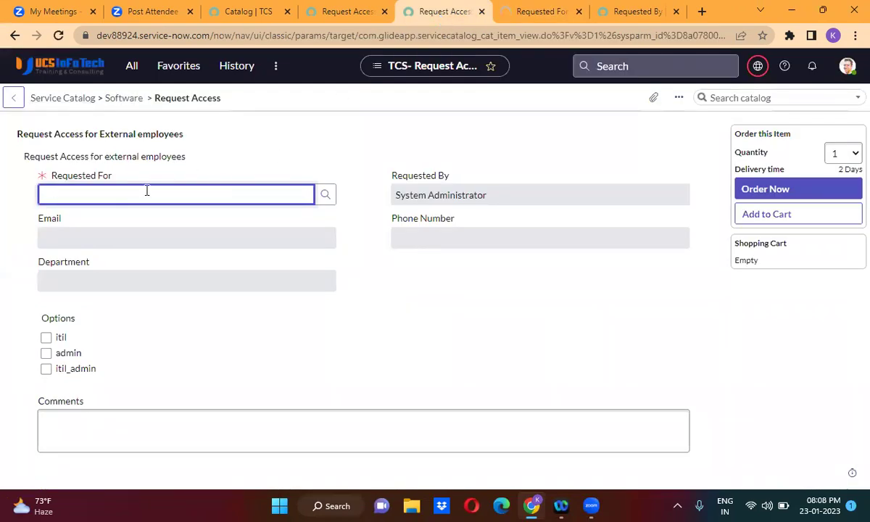
Reload the Request Access order form, confirming the page reload.
click(58, 36)
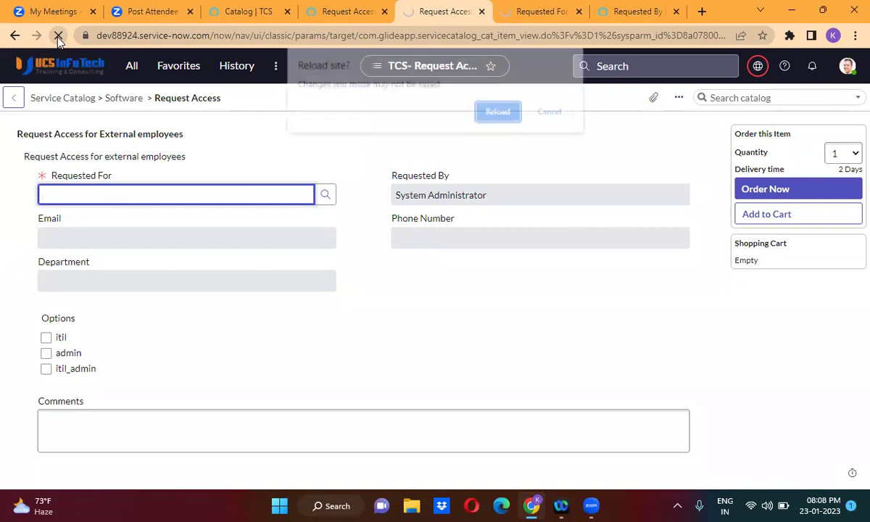
click(489, 112)
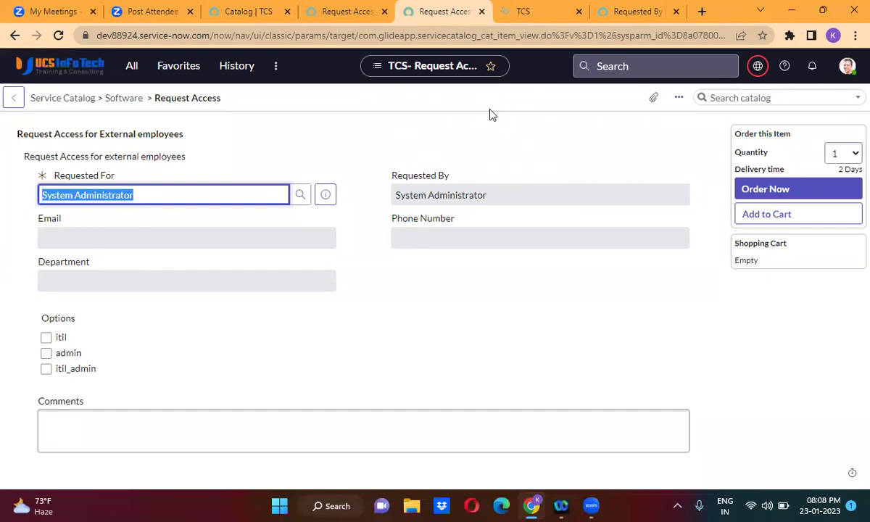
click(347, 152)
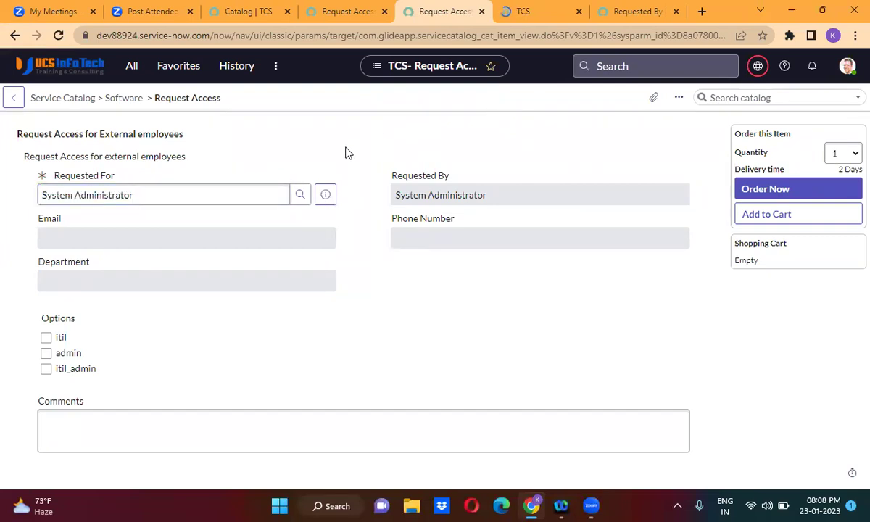
click(134, 192)
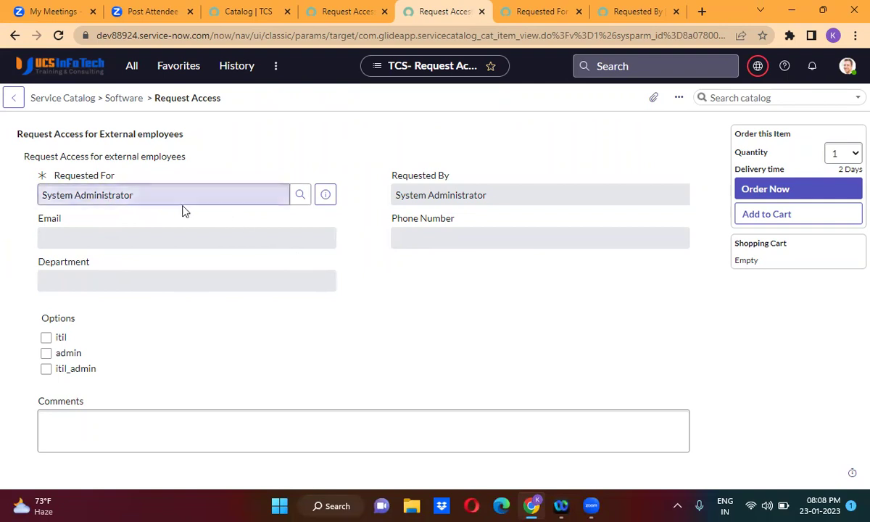
Replace the Requested For value with another active user picked from the suggestions.
click(160, 195)
key(BackSpace)
text(abel)
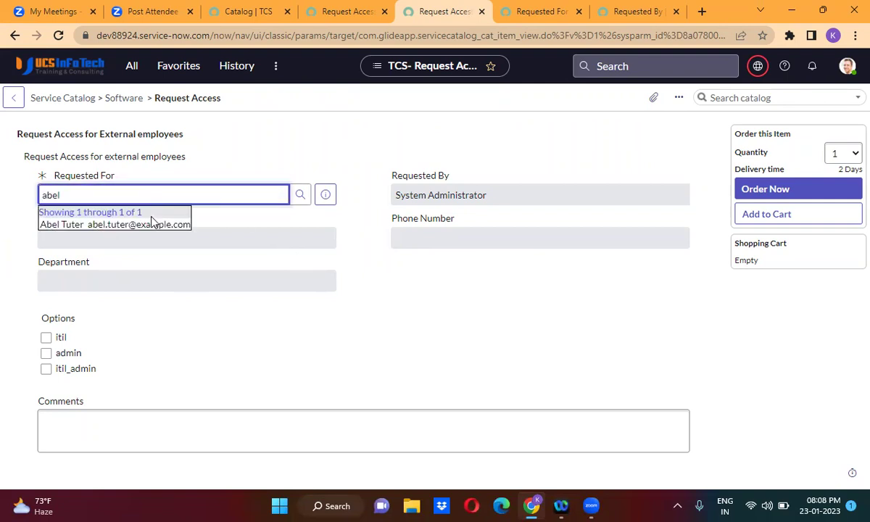
click(142, 212)
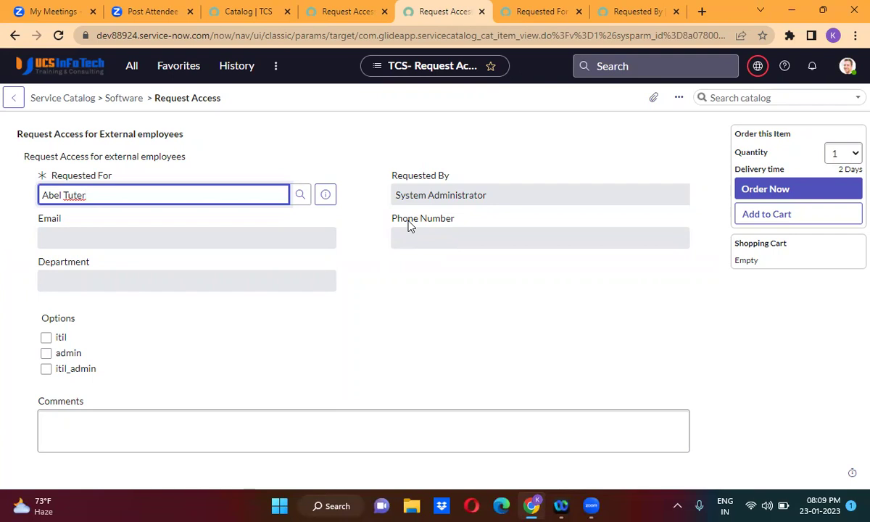
Open the Request Access item's empty Catalog Client Scripts list and start a new script.
click(346, 13)
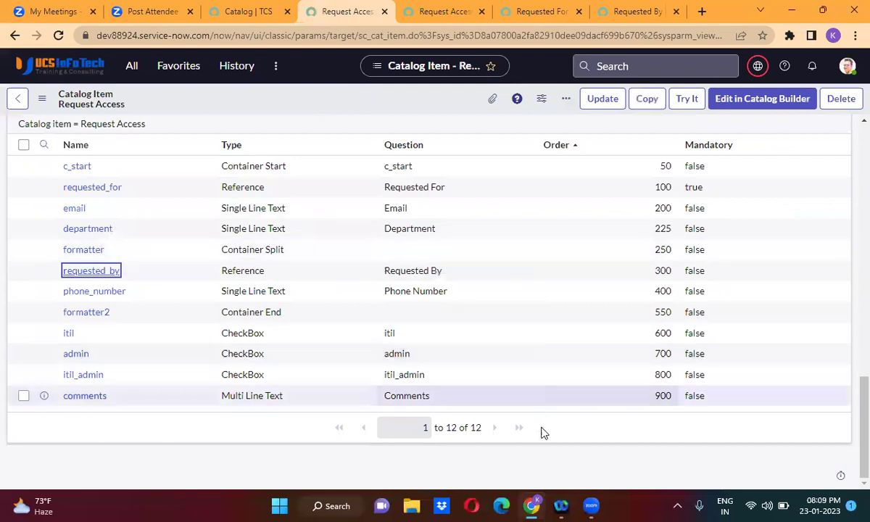
scroll(545, 441, up, 3)
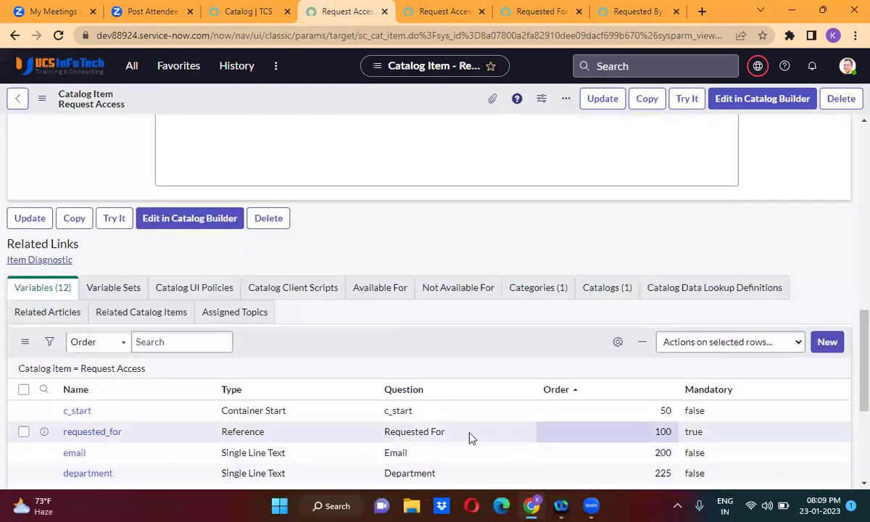
click(279, 288)
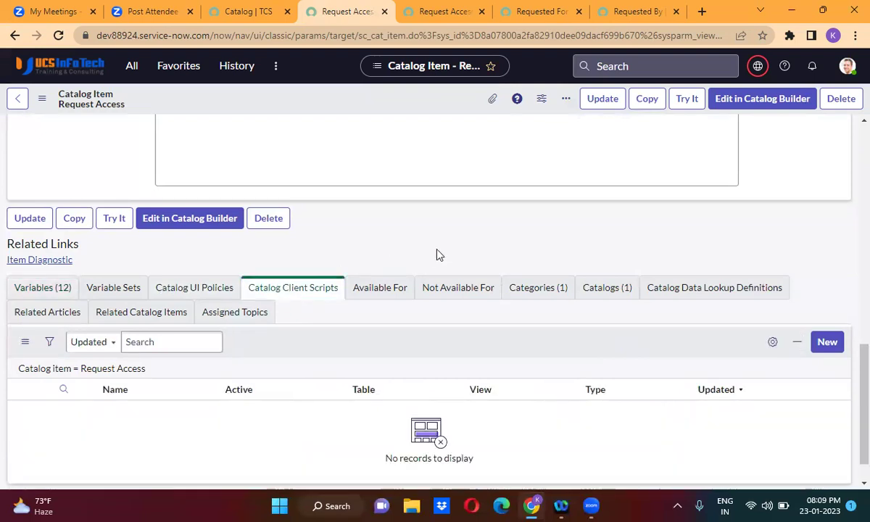
scroll(438, 254, down, 1)
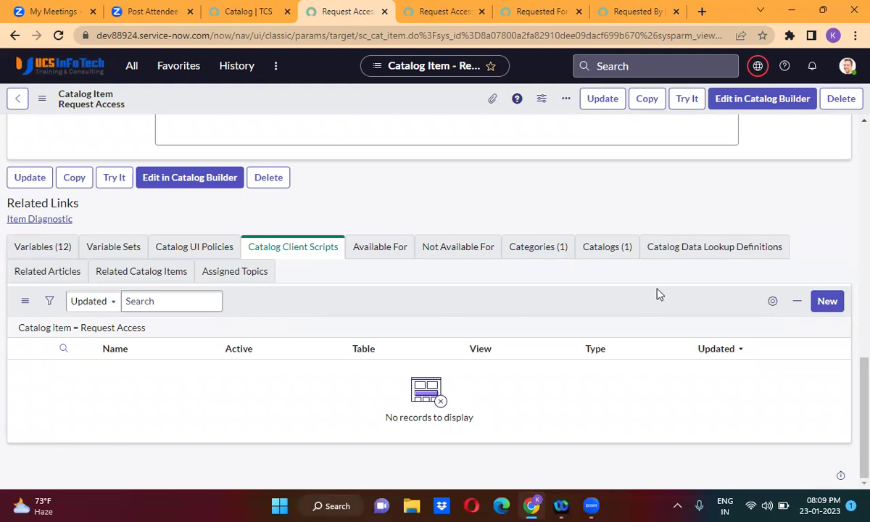
click(446, 248)
click(830, 301)
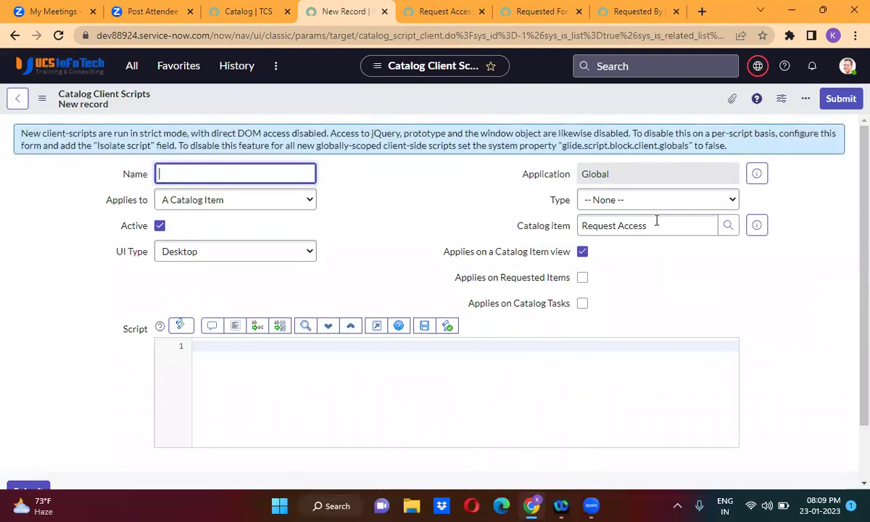
Set the client script Type to onChange, Variable name to requested_for, and UI Type to All.
click(625, 203)
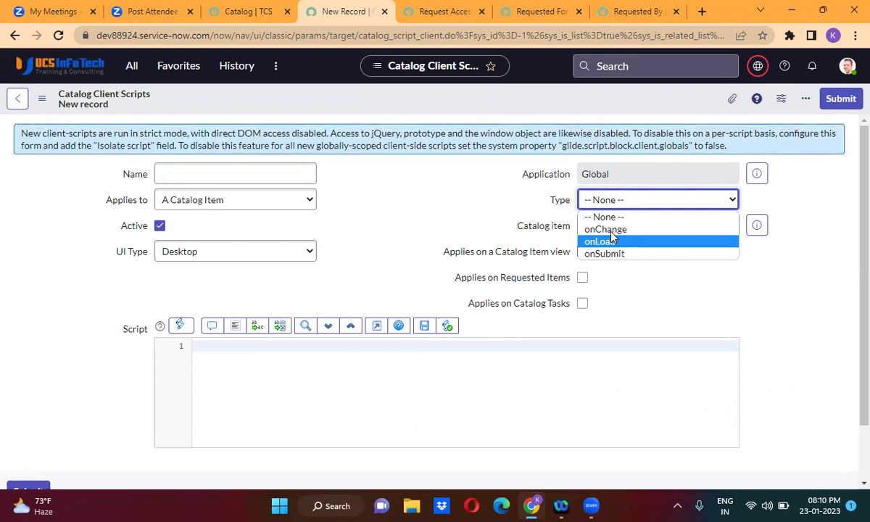
click(612, 229)
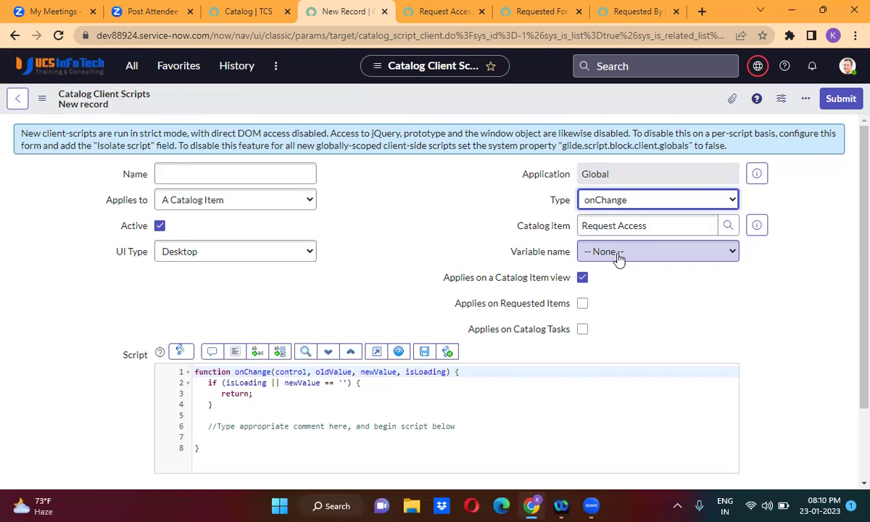
click(618, 260)
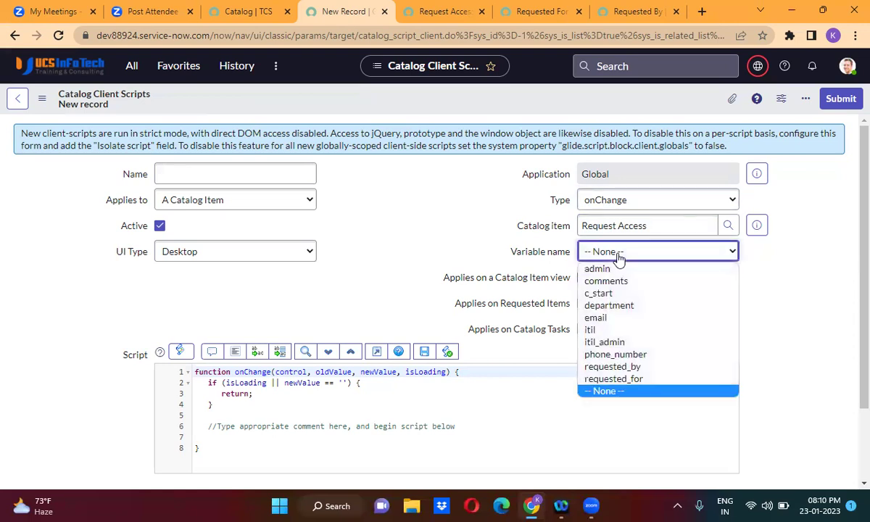
click(637, 379)
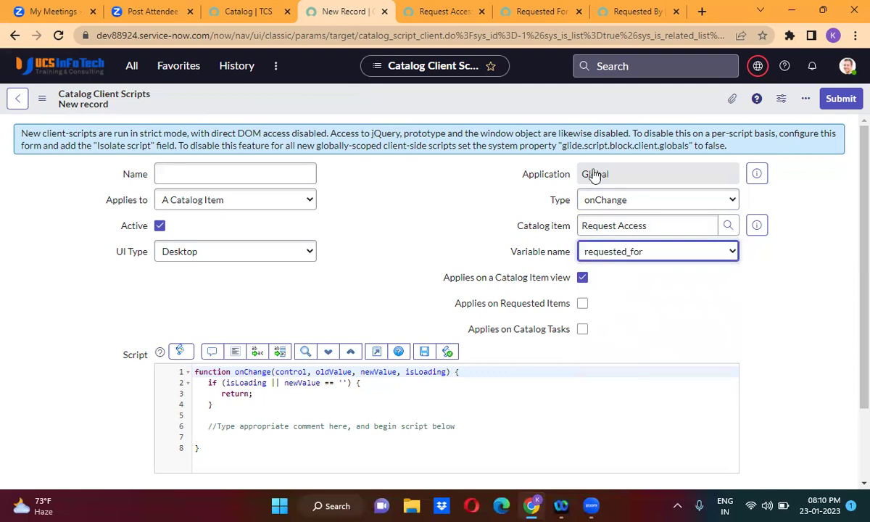
click(441, 12)
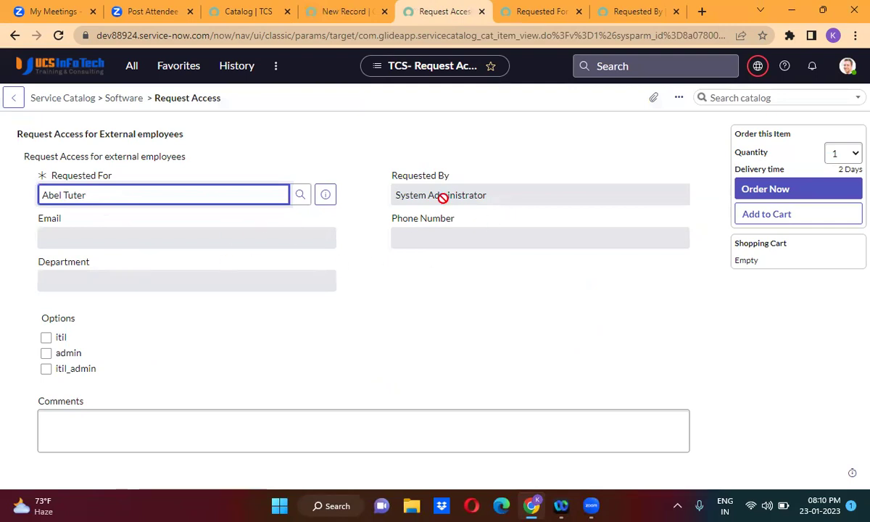
click(337, 8)
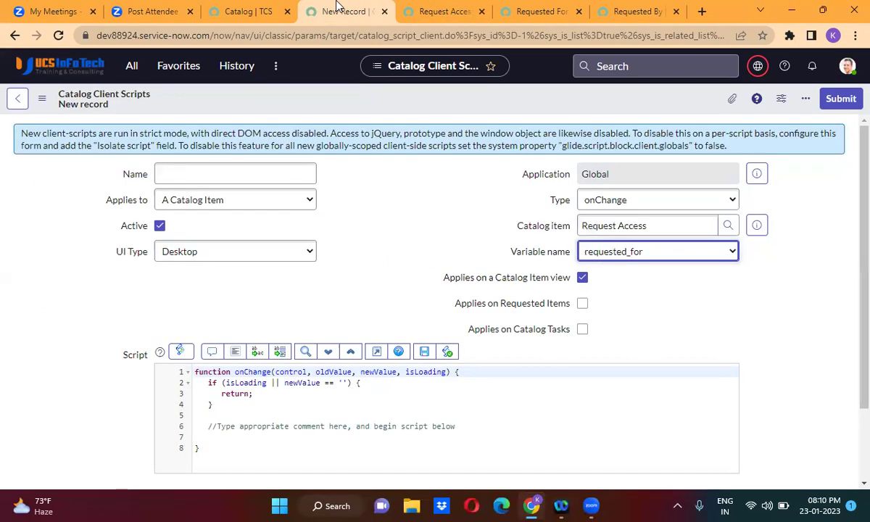
click(196, 250)
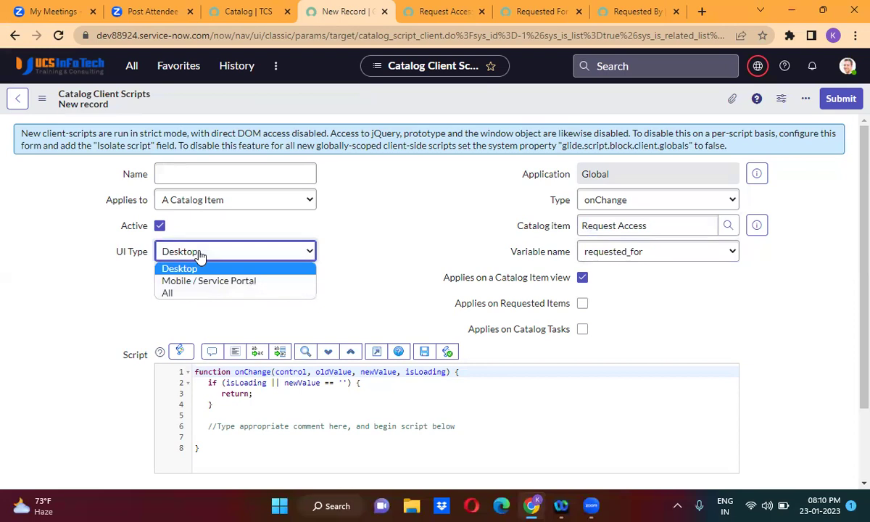
click(193, 293)
Name the client script 'Populate Caller details'.
click(208, 173)
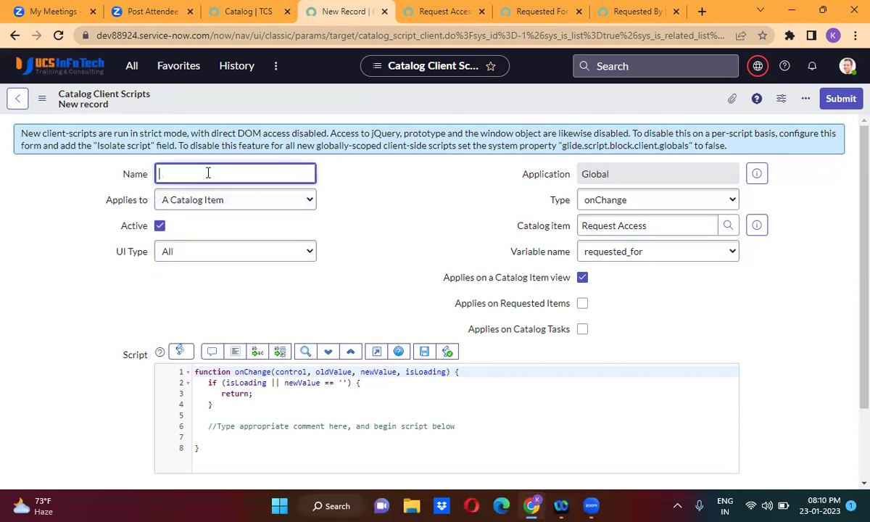
text(Populate Caller details)
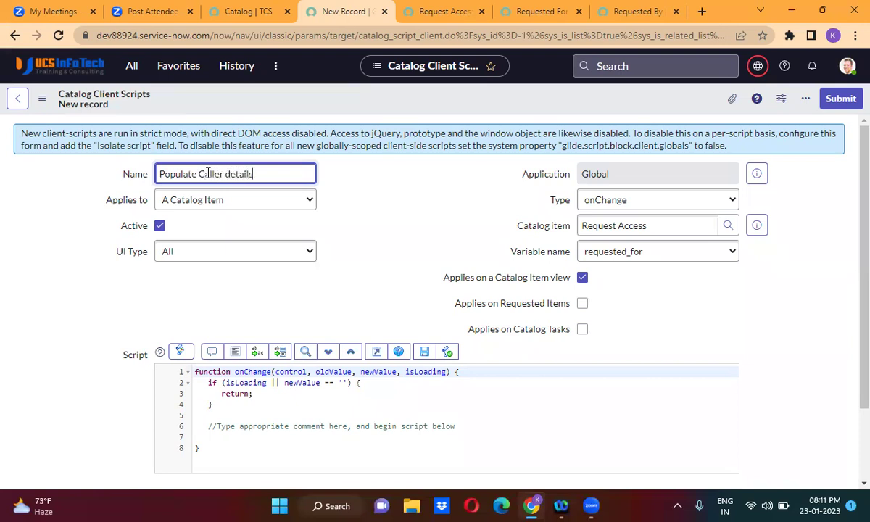
click(234, 296)
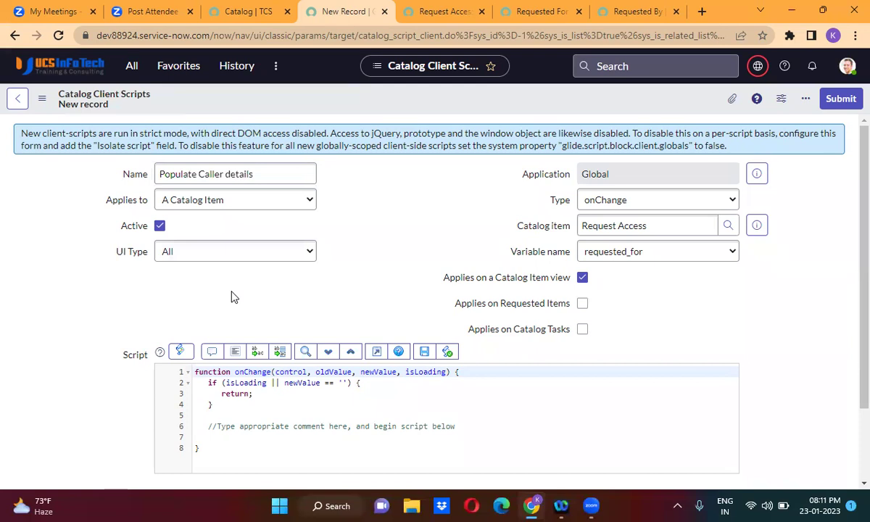
Delete the placeholder comment, the draft if block, and the isLoading check from the script body.
scroll(234, 296, down, 2)
drag(209, 338, 472, 337)
key(BackSpace)
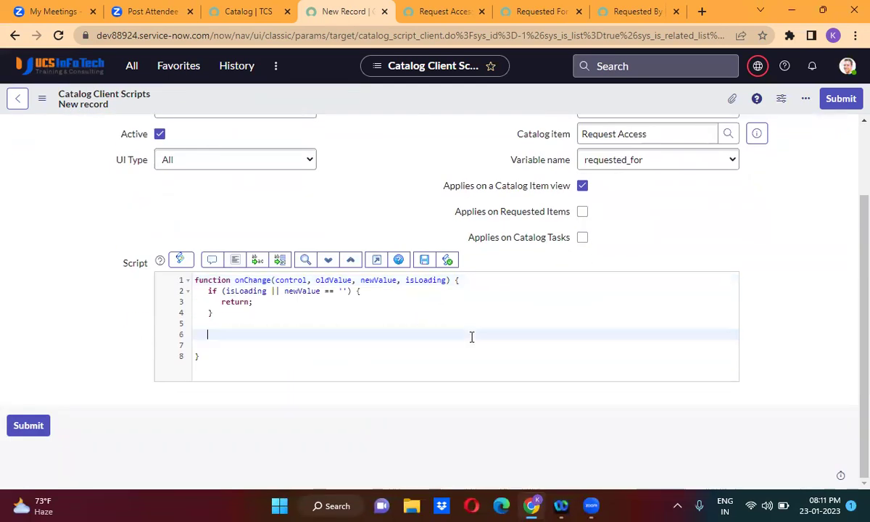
key(BackSpace)
key(BackSpace)
text(if(){)
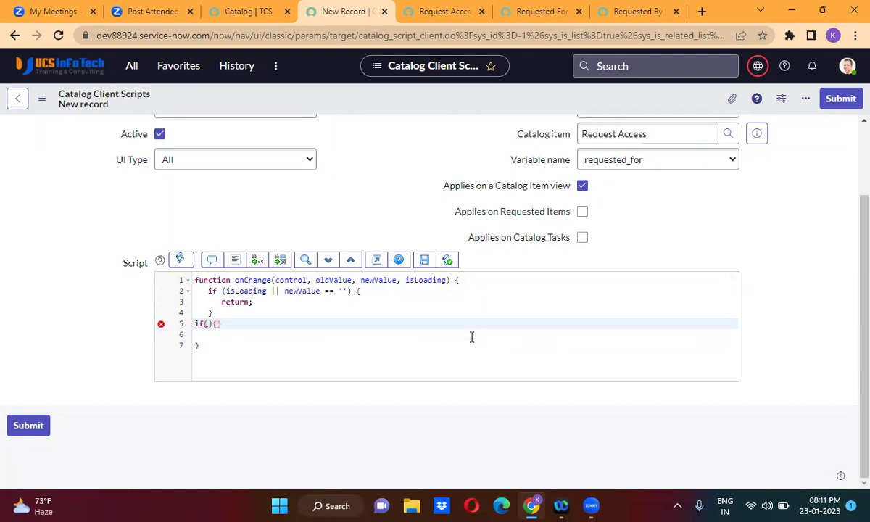
key(Return)
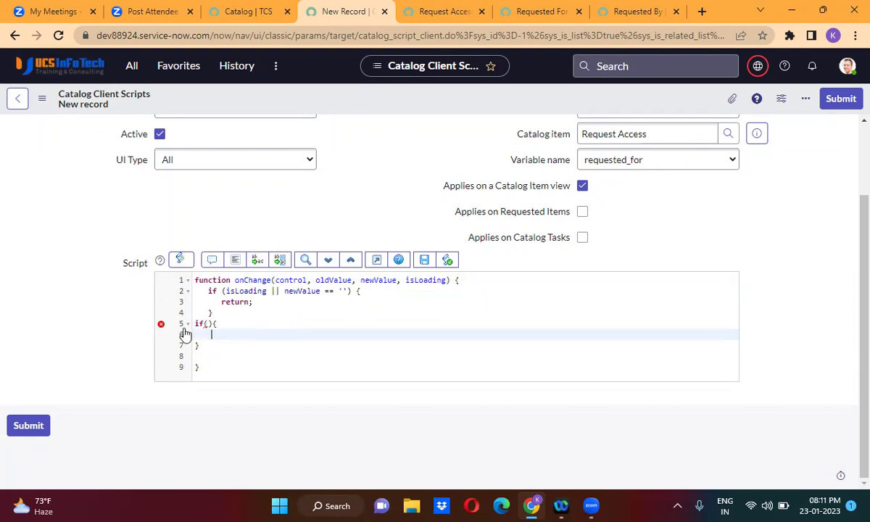
drag(190, 324, 213, 334)
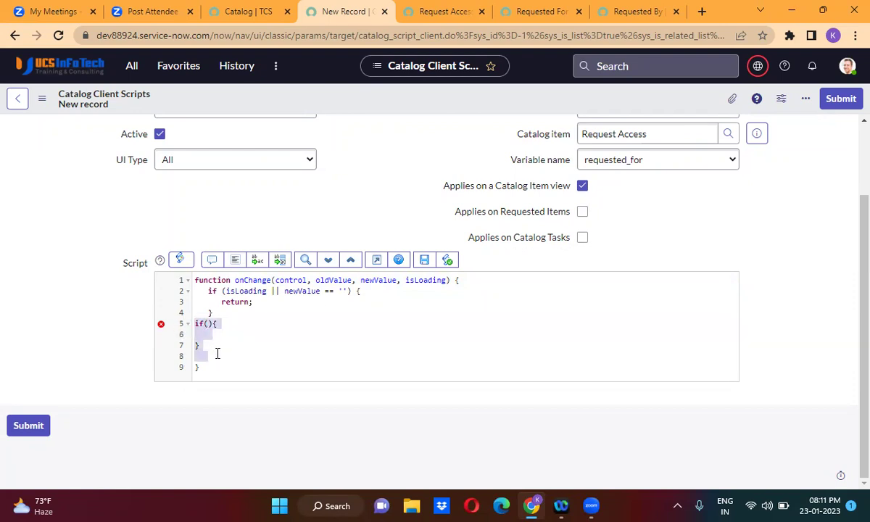
key(BackSpace)
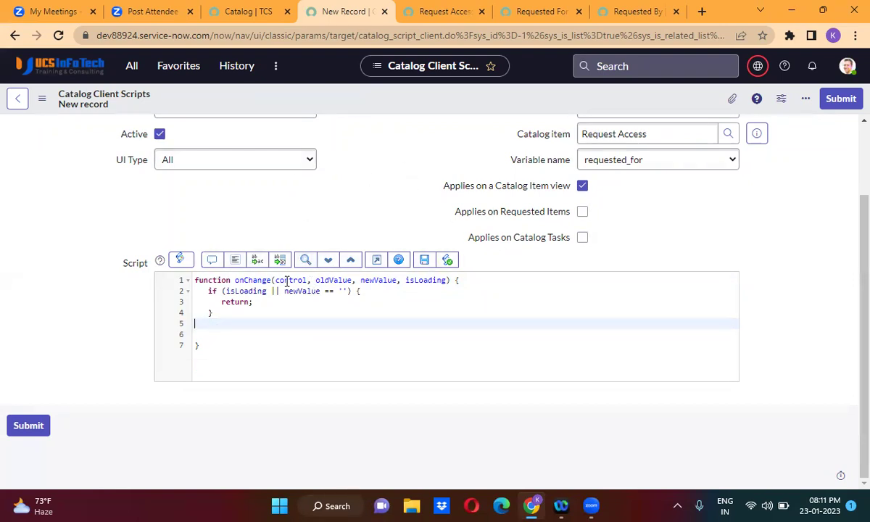
drag(208, 291, 230, 310)
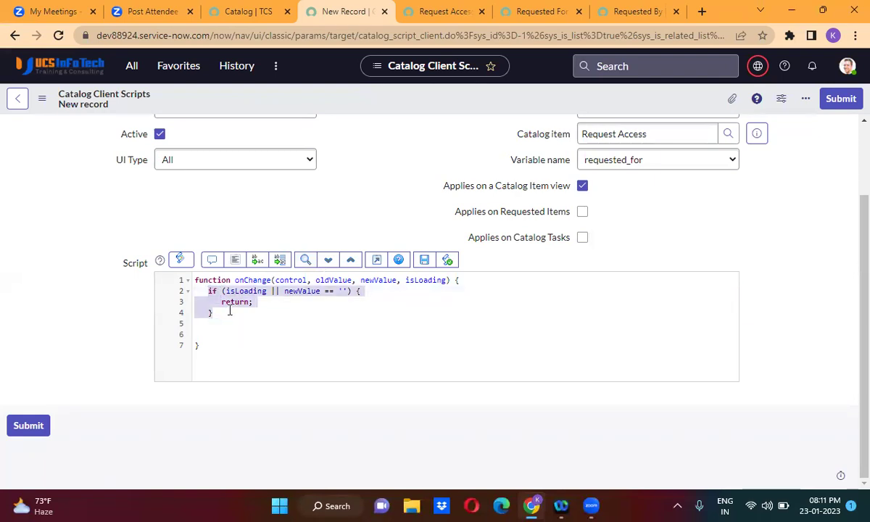
key(BackSpace)
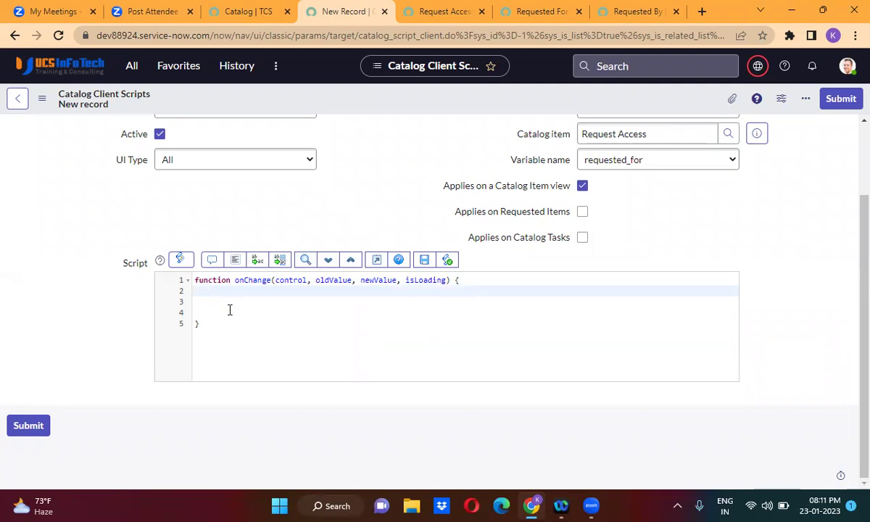
double_click(291, 281)
double_click(330, 281)
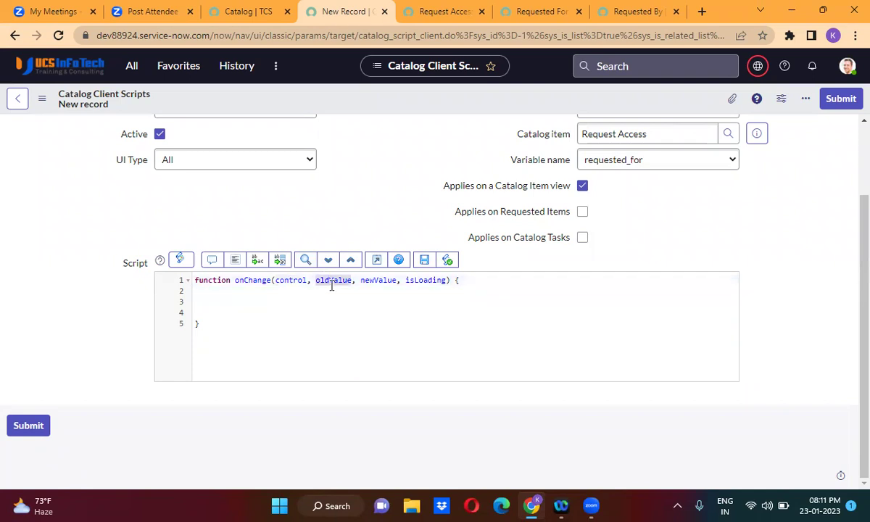
double_click(387, 282)
double_click(429, 281)
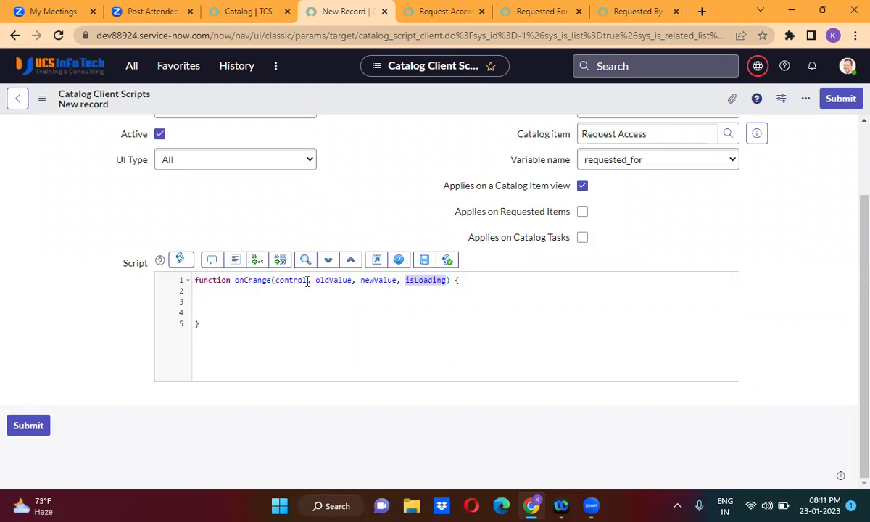
double_click(307, 281)
double_click(351, 281)
double_click(388, 280)
double_click(427, 280)
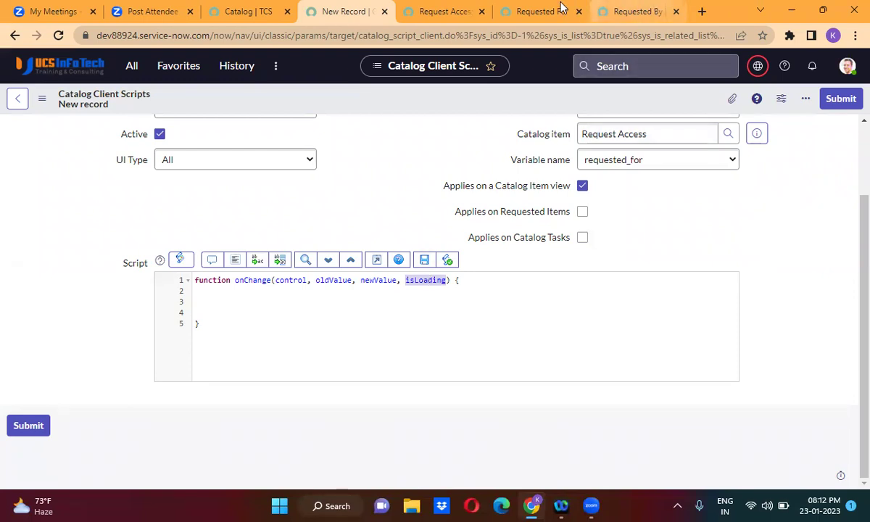
Review the Request Access form, then go to the TCS service catalog home page.
click(432, 13)
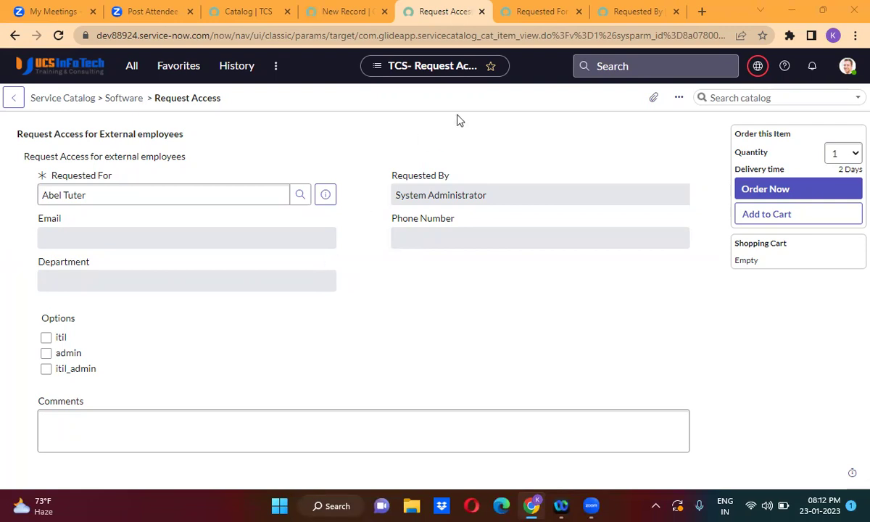
click(338, 12)
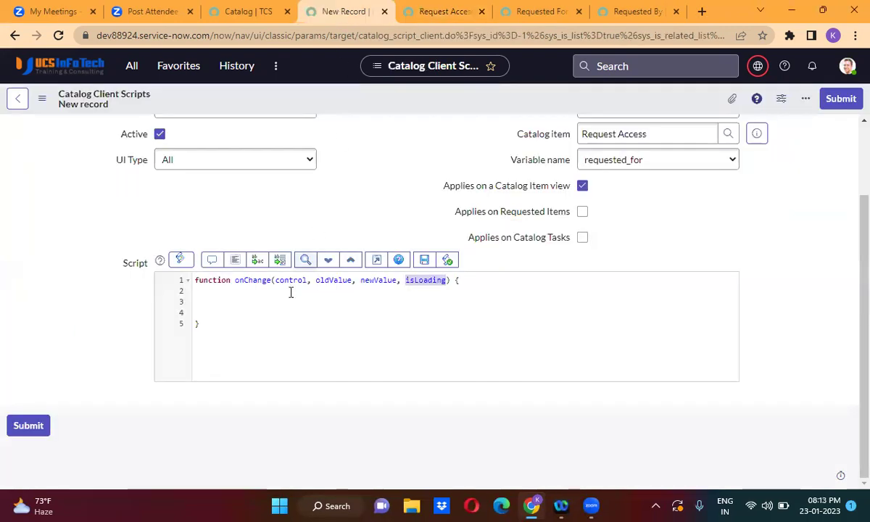
click(237, 300)
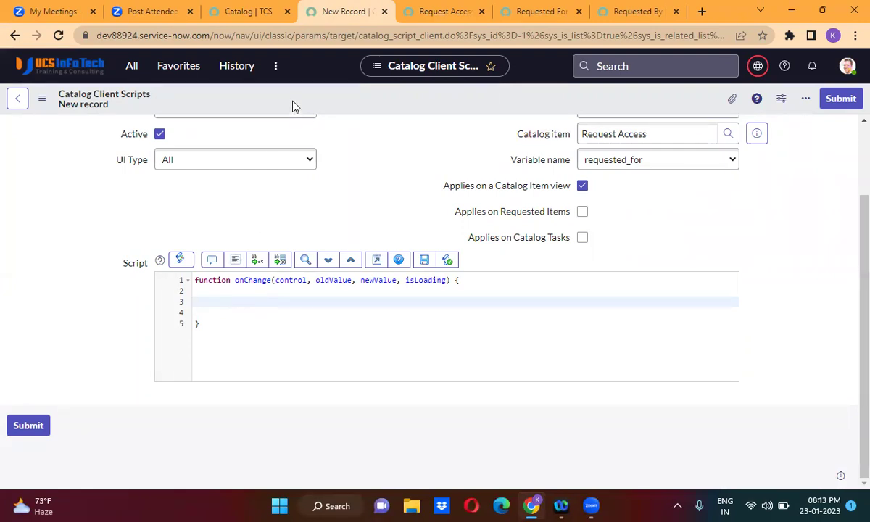
click(243, 13)
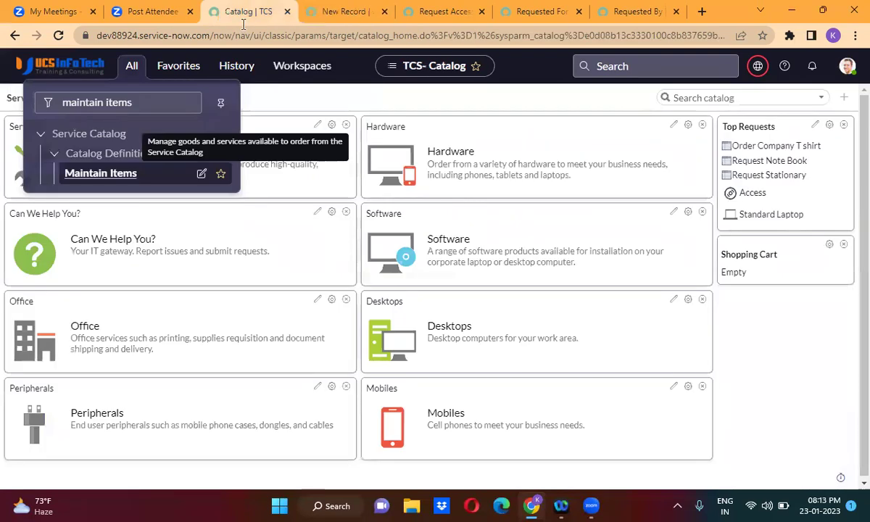
Filter the navigator for 'script inc', open System Definition > Script Includes and create a new record.
click(107, 104)
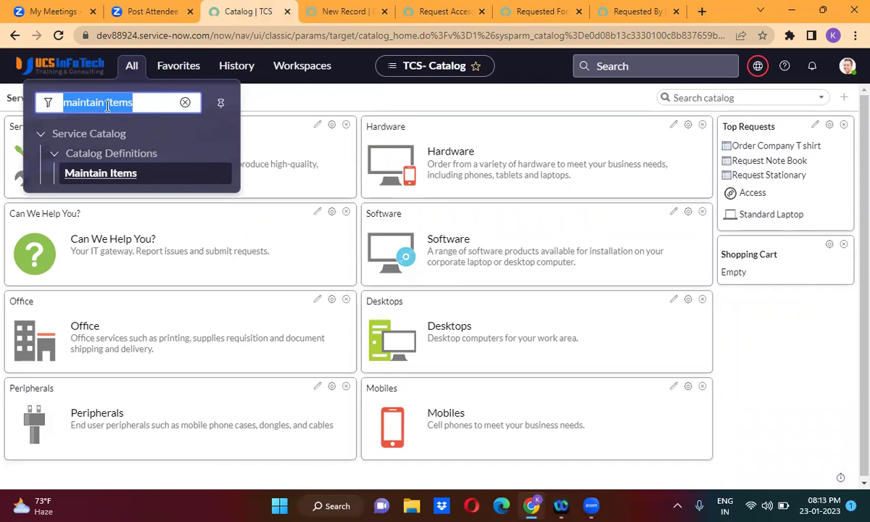
text(p)
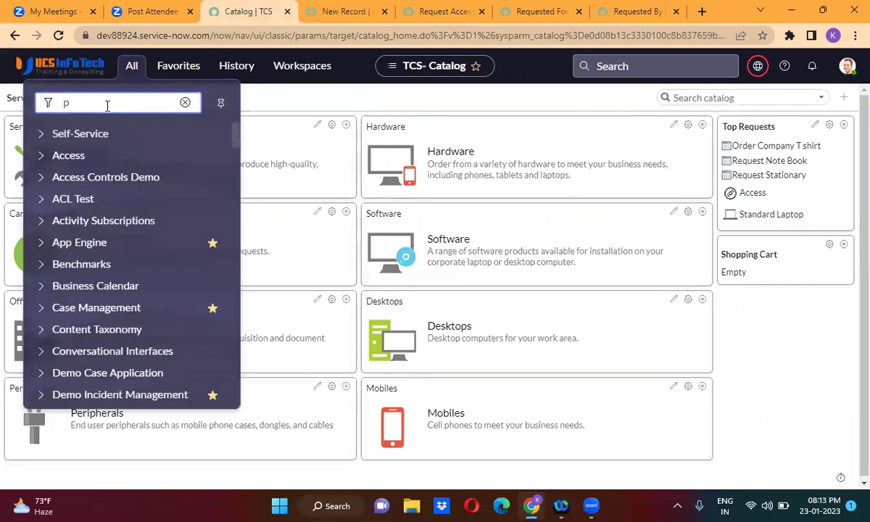
text(t inc)
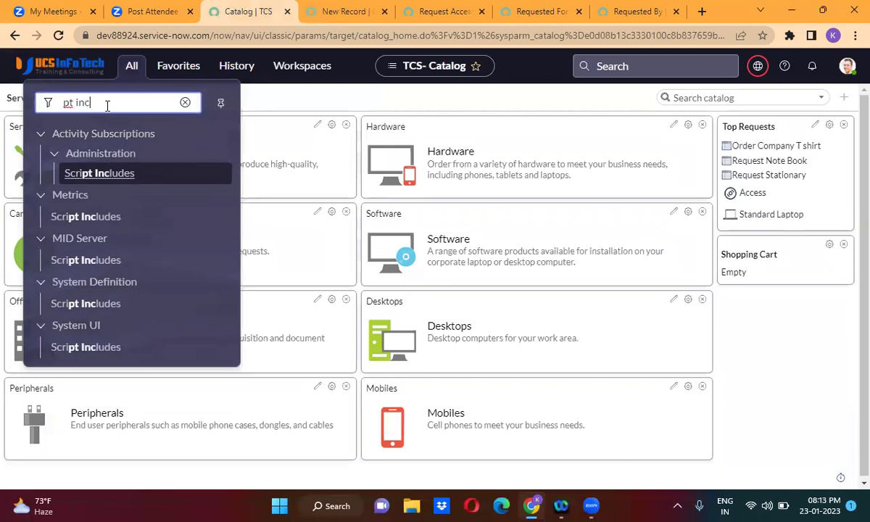
click(98, 304)
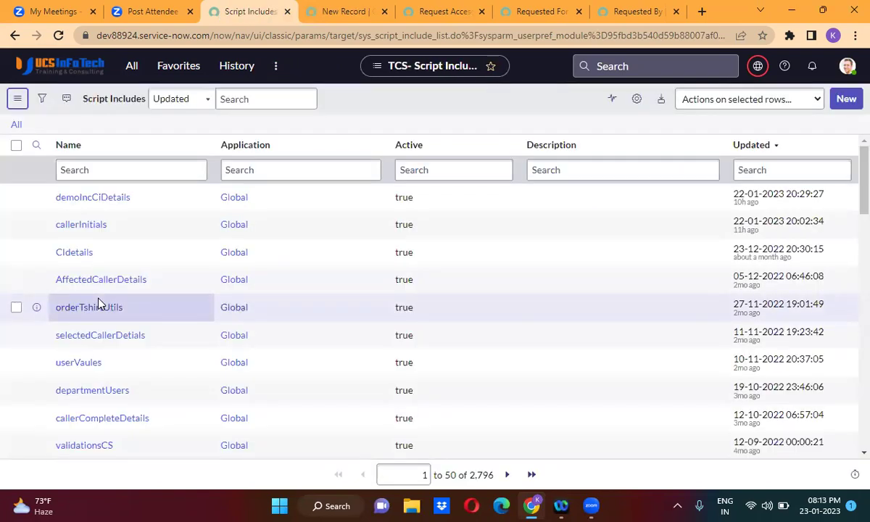
click(849, 100)
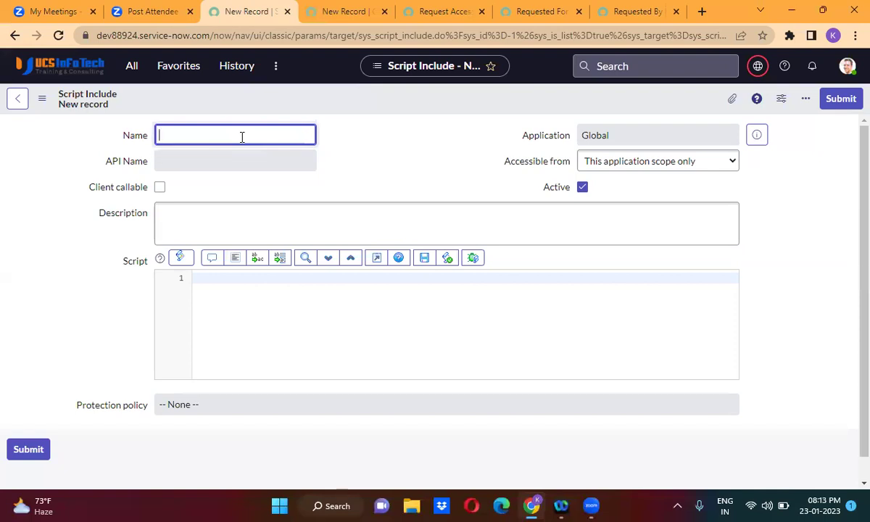
Name the Script Include RequesterDetails and make it client callable.
text(RequesterDetails)
click(419, 181)
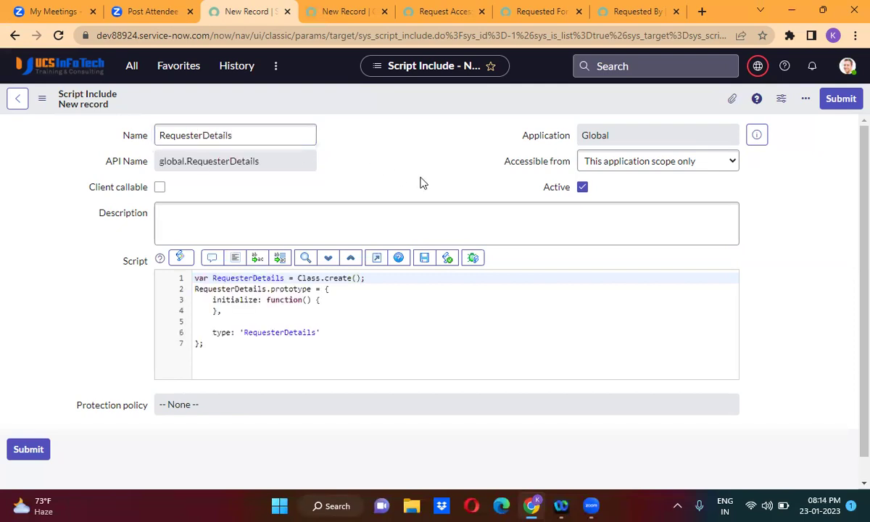
click(159, 187)
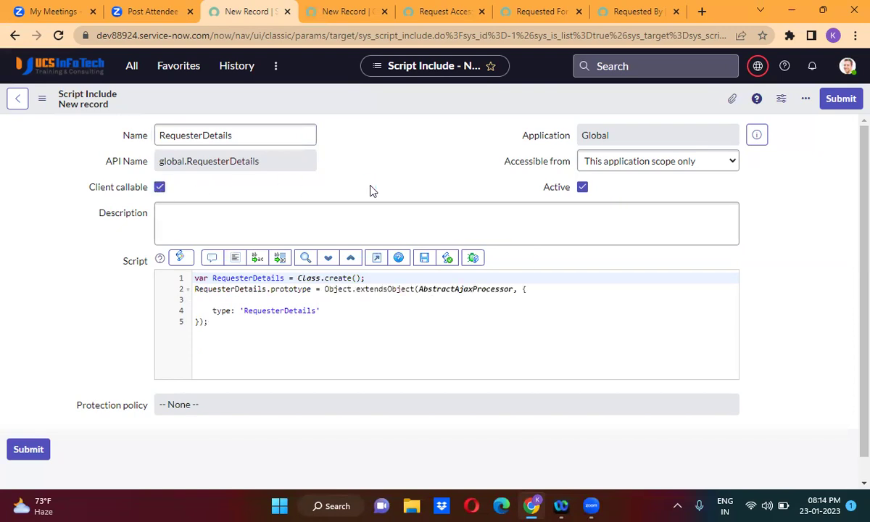
click(538, 299)
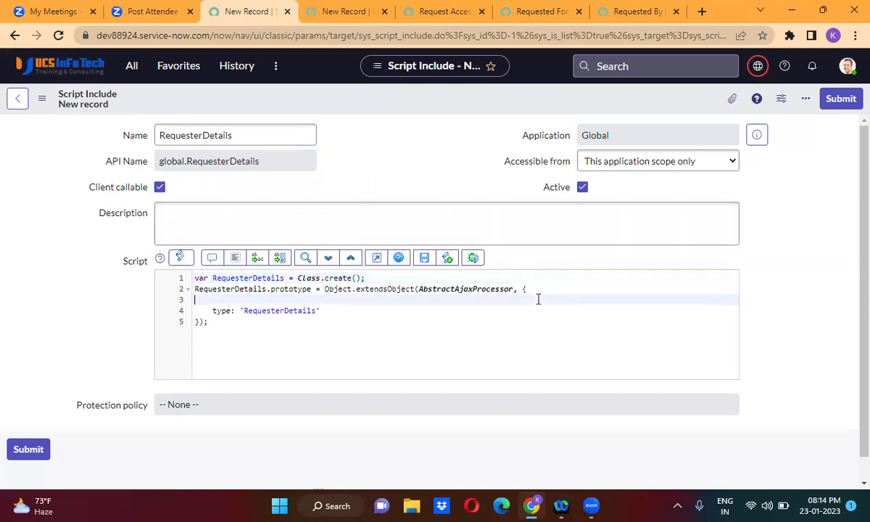
click(533, 290)
key(Return)
key(Return)
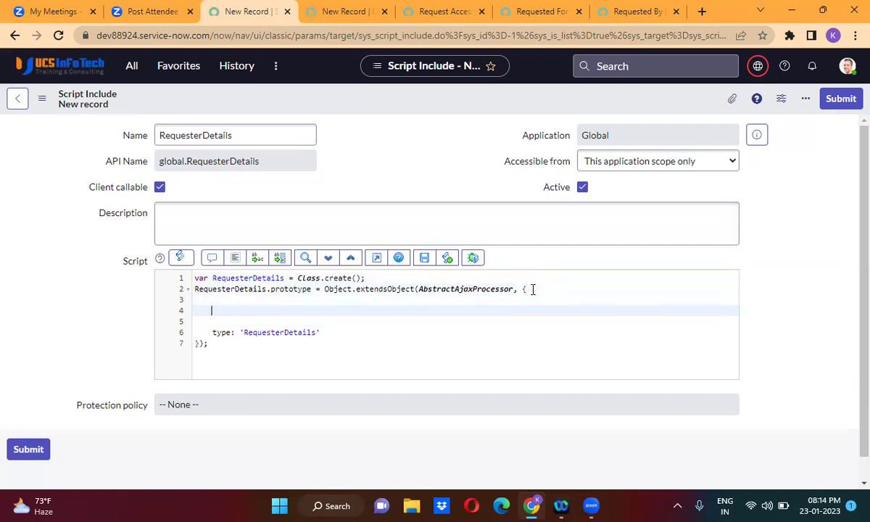
Declare a getRequesterDetails function inside the class body.
text(getRecuesterDetails: fun)
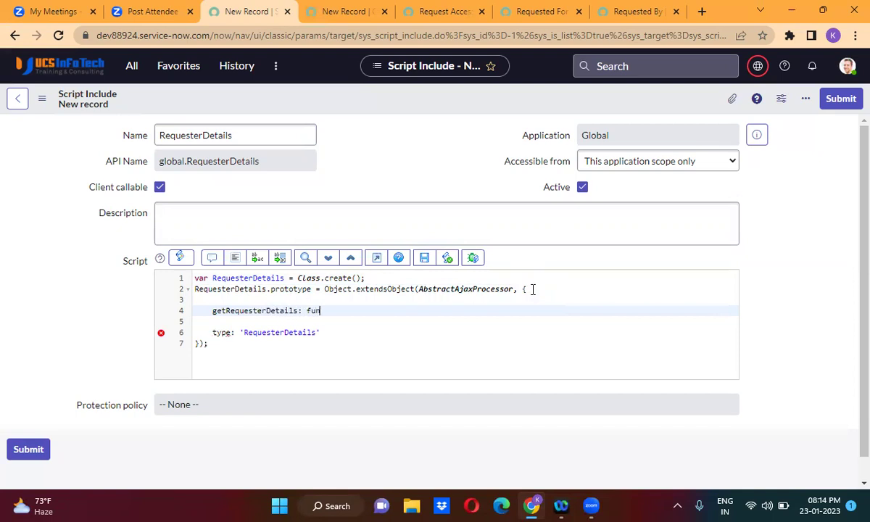
text(ction()
text({)
key(Return)
key(Down)
text(,)
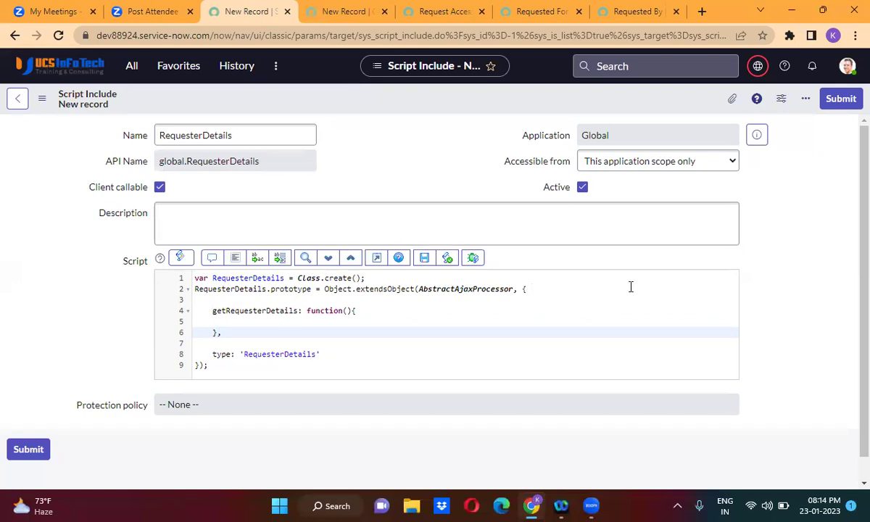
click(364, 310)
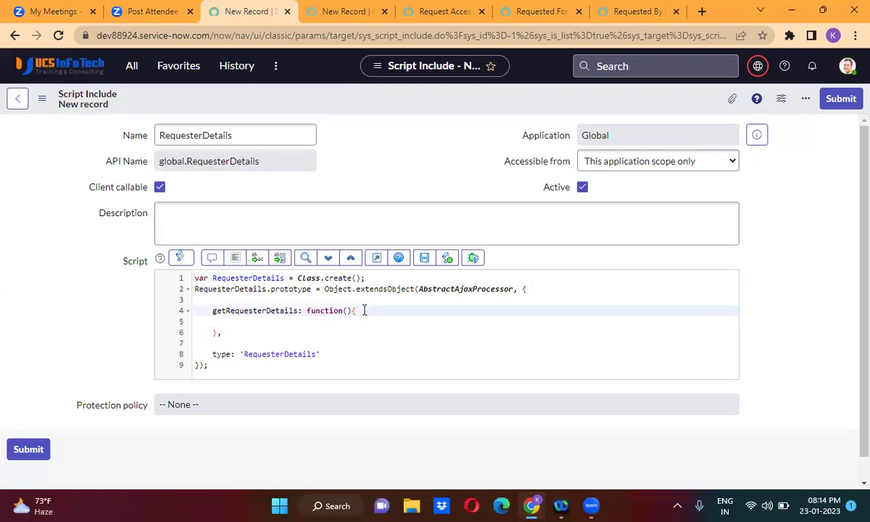
key(Return)
key(Return)
Create a sys_user GlideRecord grUser with an addQuery on sys_id for a hard-coded user.
text(var g)
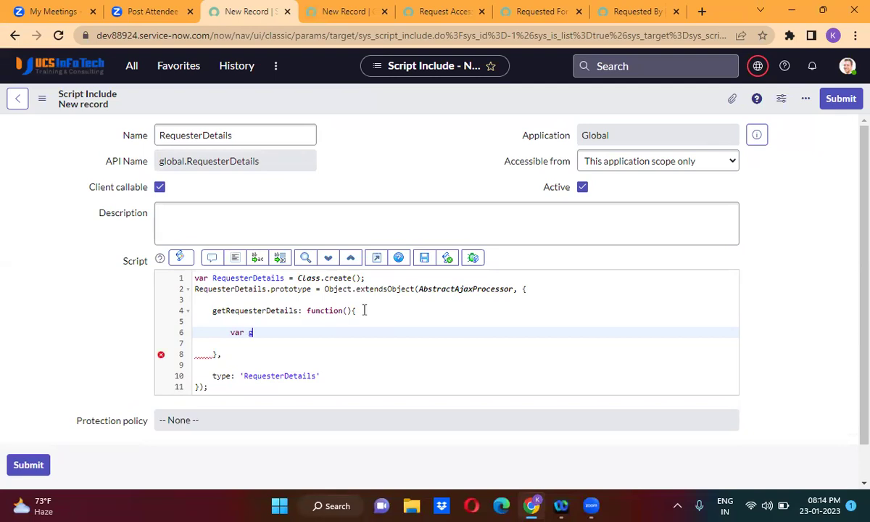
text(rUser = new G)
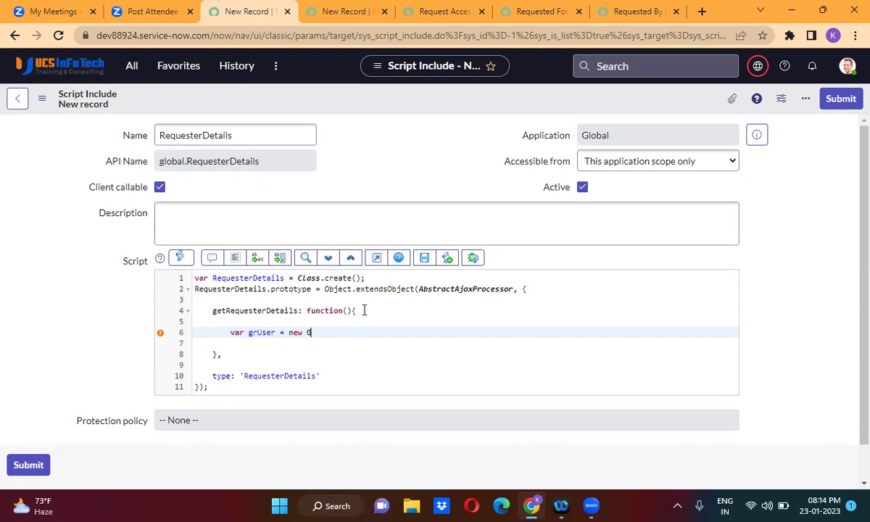
text(lideRecord();)
key(Left)
key(Left)
text('sys_user)
key(End)
key(Return)
text(gr)
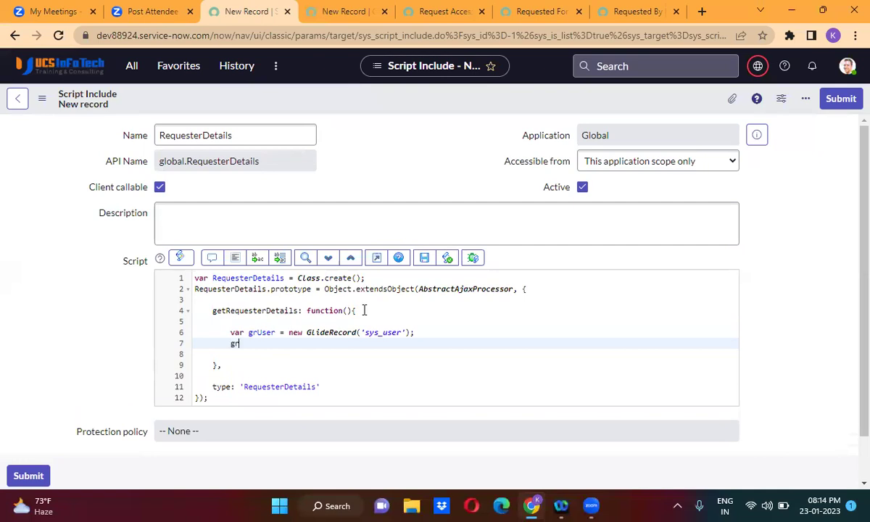
text(User.addQ)
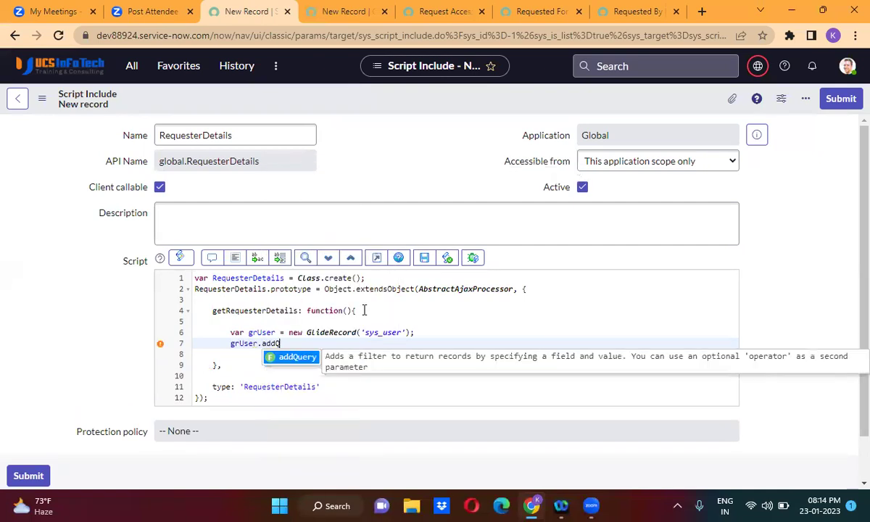
key(Return)
text('sys)
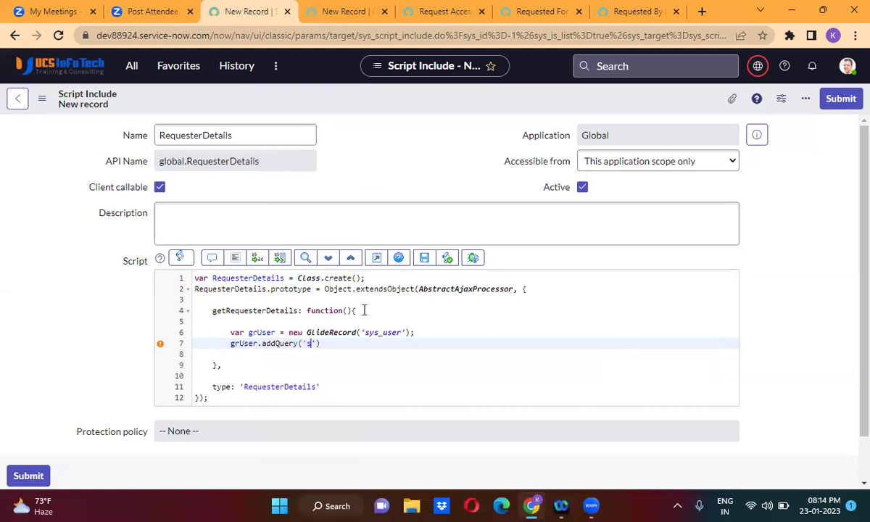
text(_id', 'akfvkeashjvkewjvglewjg'))
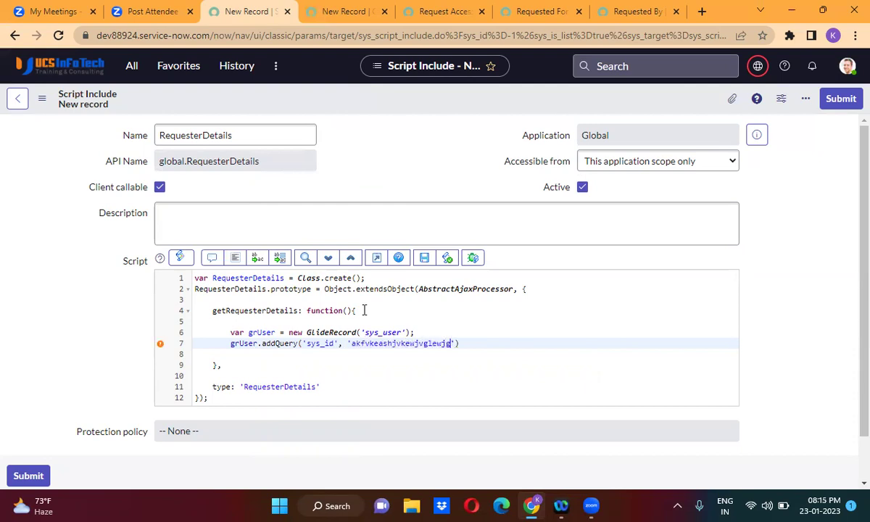
text(;)
key(Return)
Run grUser.query() and add an empty if (grUser.next()) block.
text(grU)
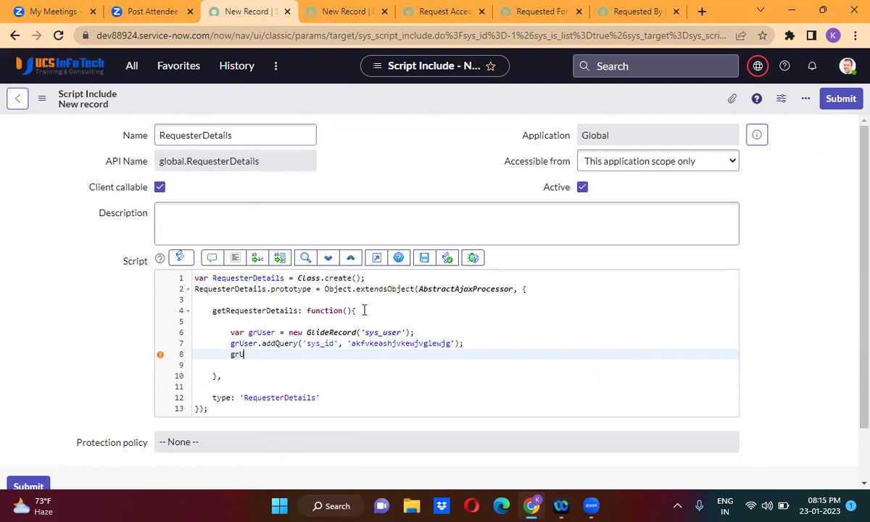
text(ser.query();)
key(Return)
text(if())
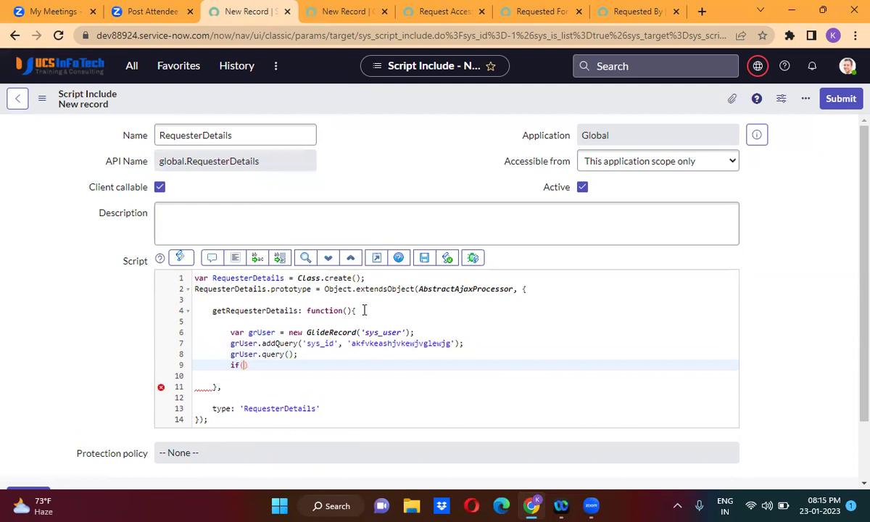
text({)
key(Return)
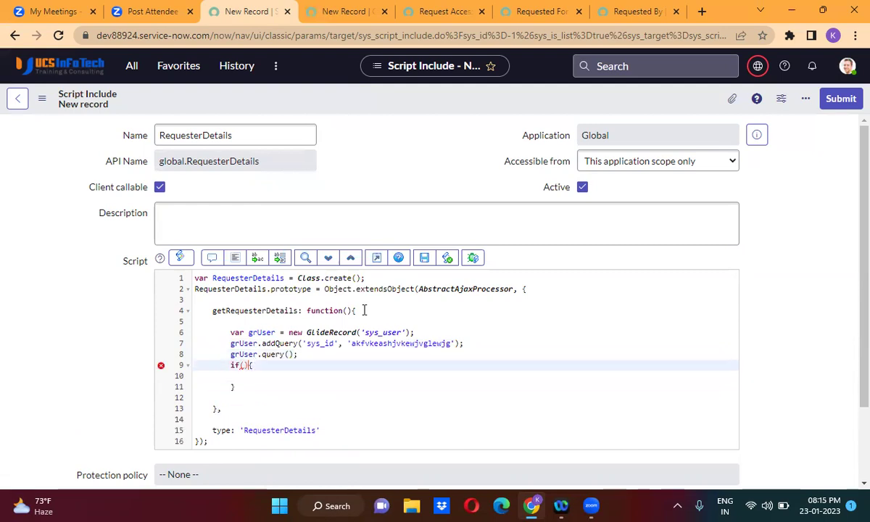
text(grUs)
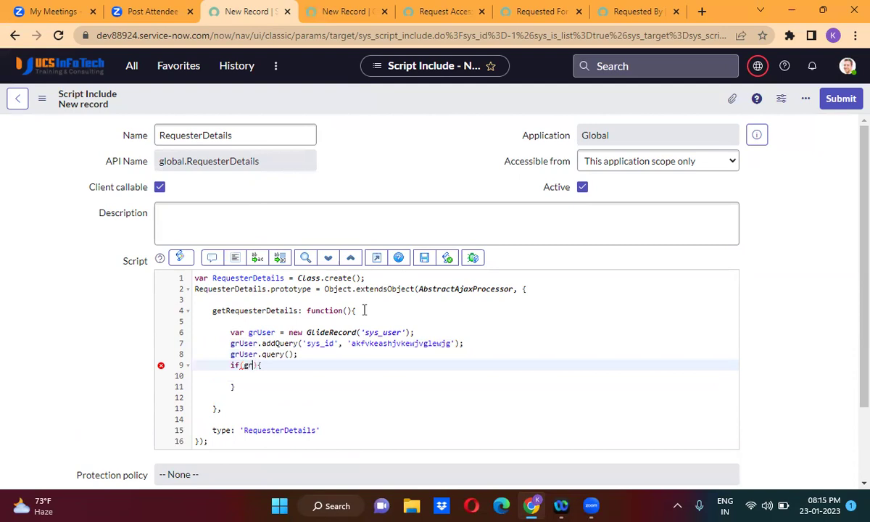
text(er.n)
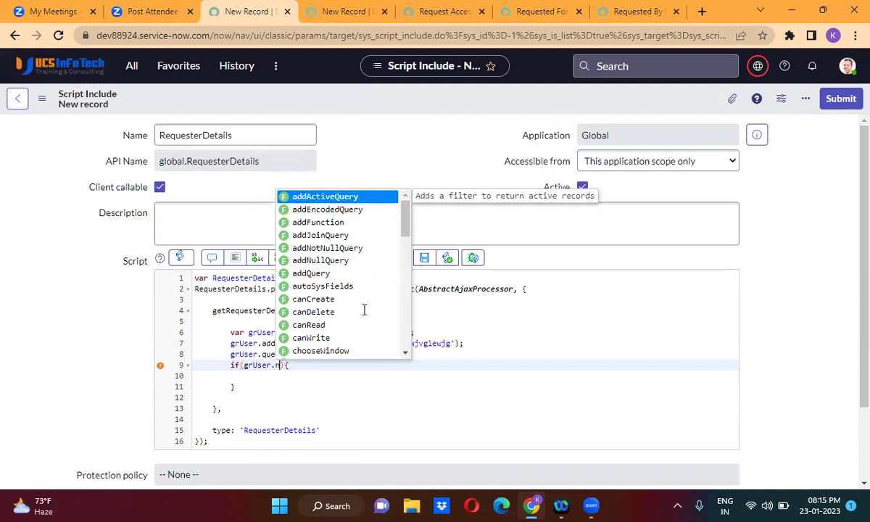
key(Return)
key(Down)
text(return)
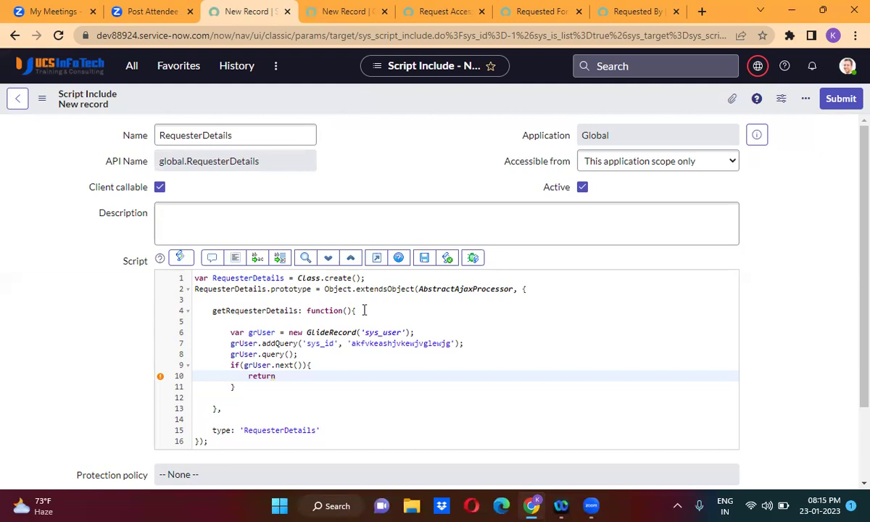
key(BackSpace)
key(BackSpace)
key(BackSpace)
key(BackSpace)
key(BackSpace)
key(BackSpace)
key(BackSpace)
click(316, 354)
Declare var reqDetails = ''; below the query call.
key(Return)
key(Return)
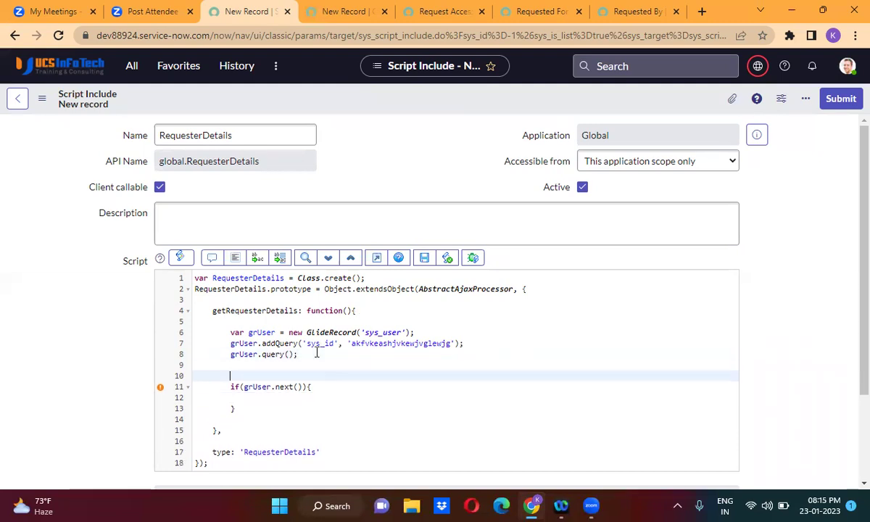
text(var reqDetails)
key(BackSpace)
key(BackSpace)
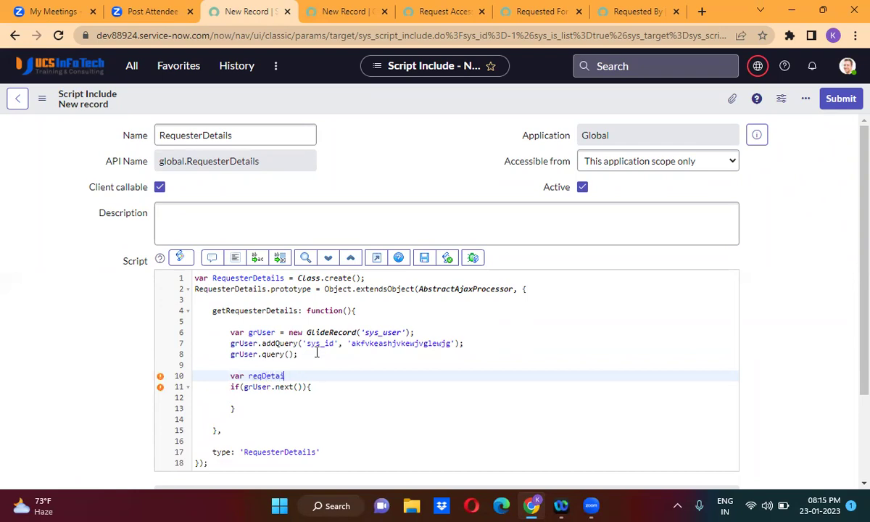
text(ls = '';)
Inside the if block, set reqDetails to email, mobile_phone and department display value joined by '::'.
double_click(282, 375)
key(ctrl+c)
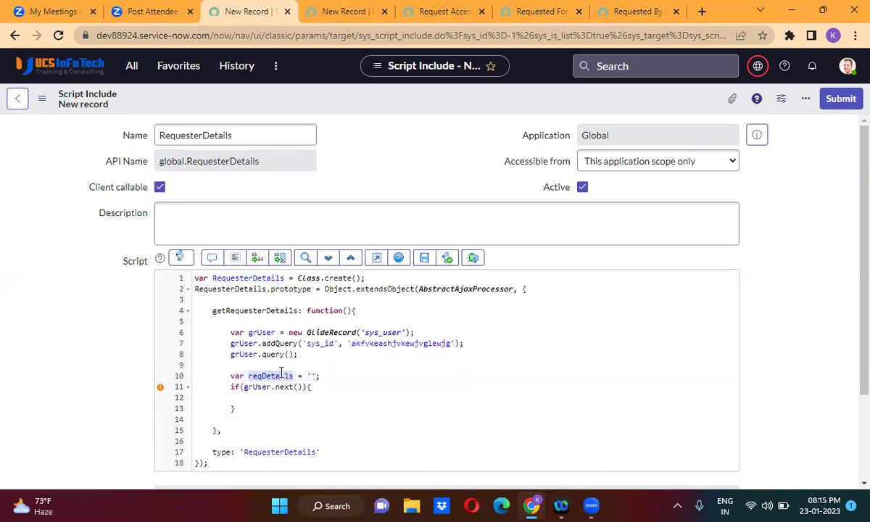
click(274, 398)
key(ctrl+v)
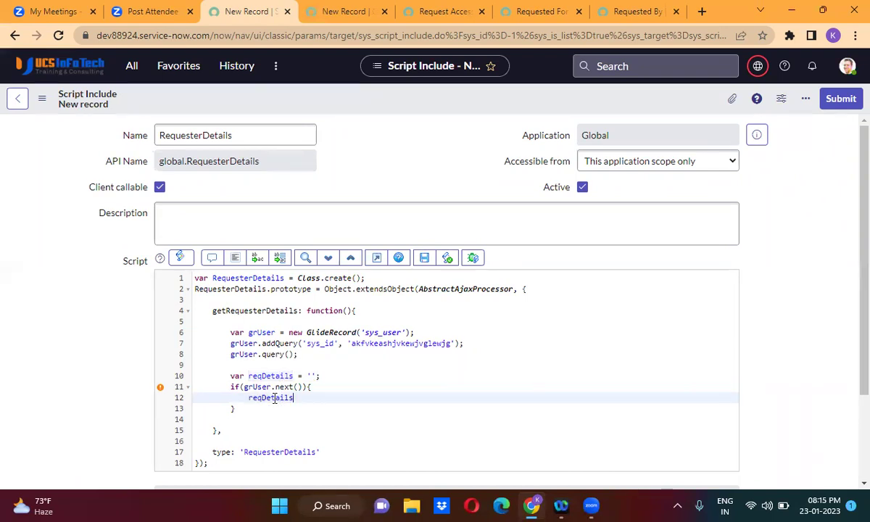
text(= grUser.)
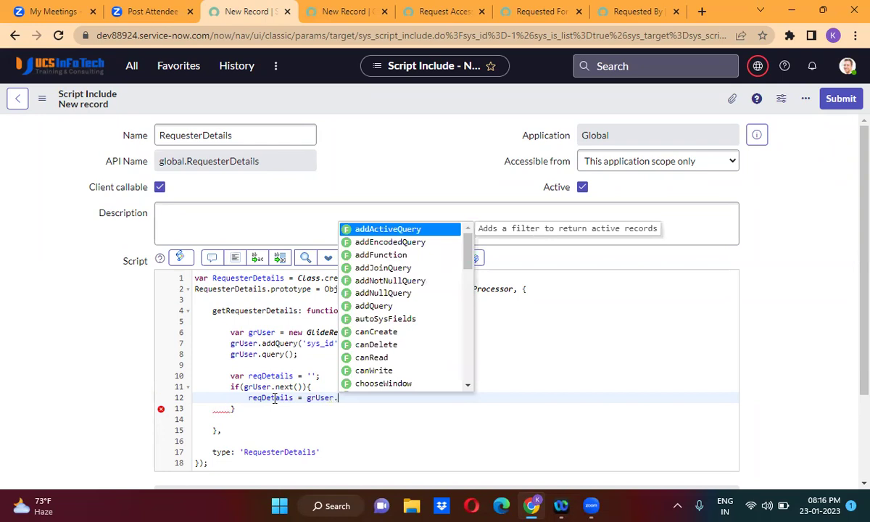
text(email)
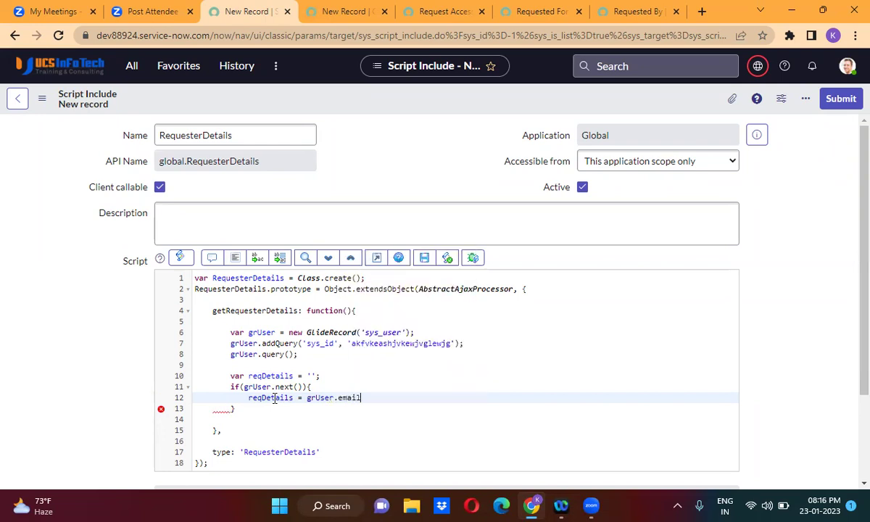
text(+'::'+grUser.)
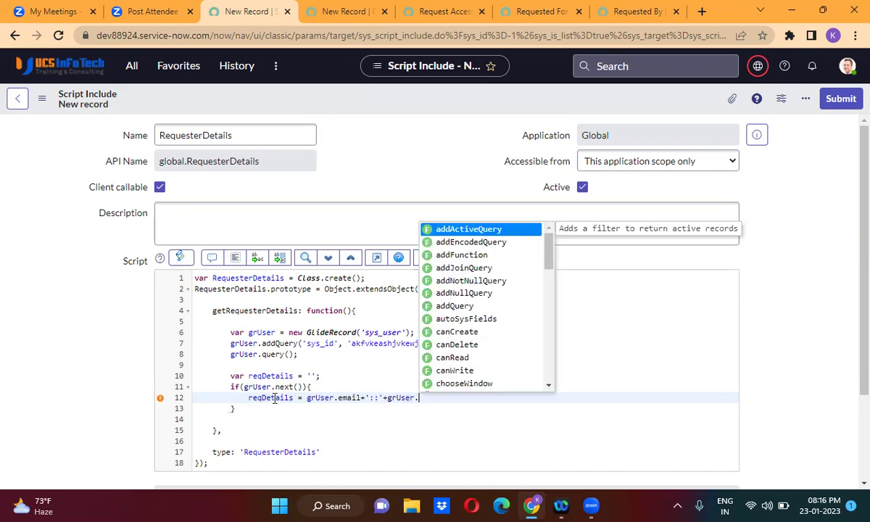
text(mobil)
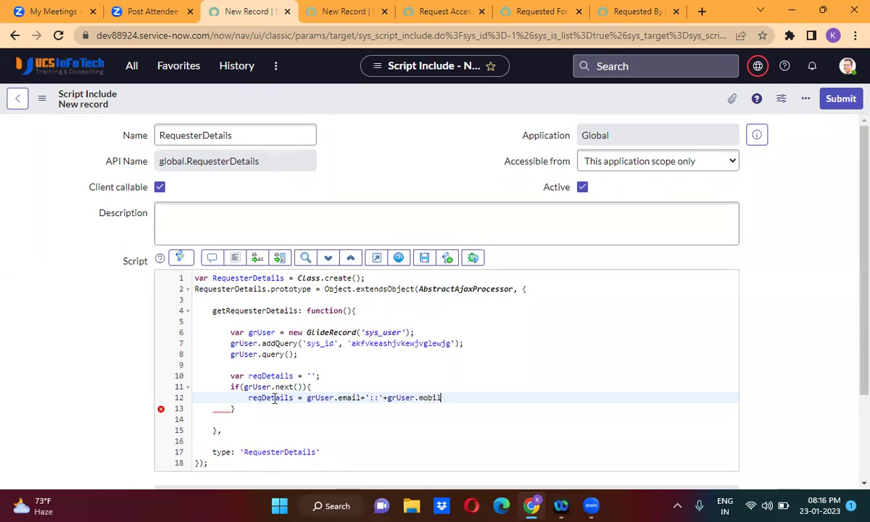
text(e_phone)
text(+')
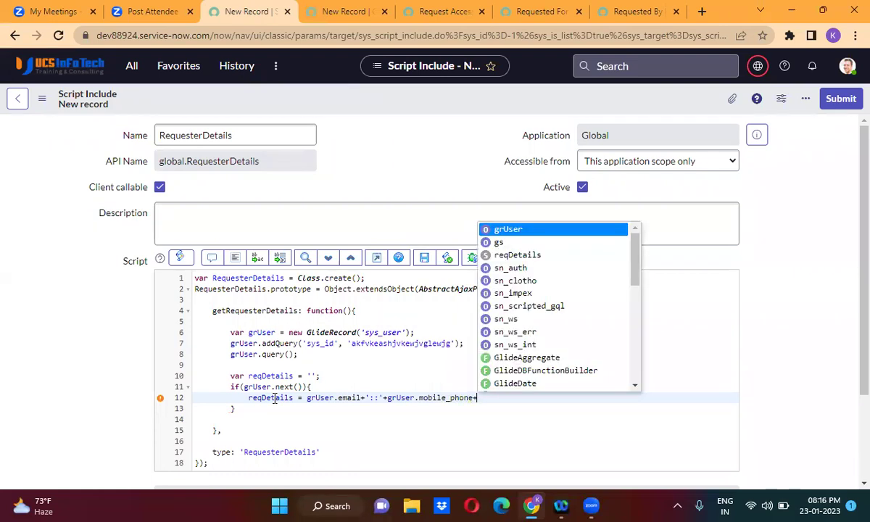
text(::')
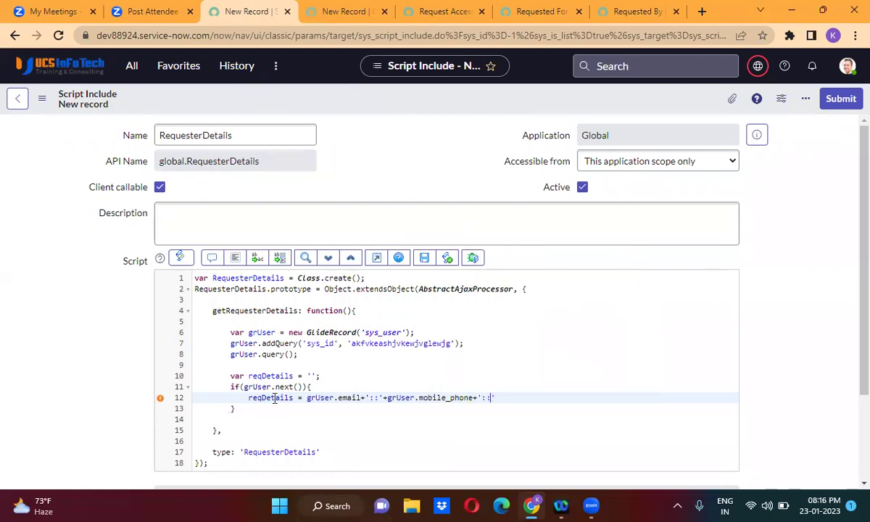
text(+grUser.)
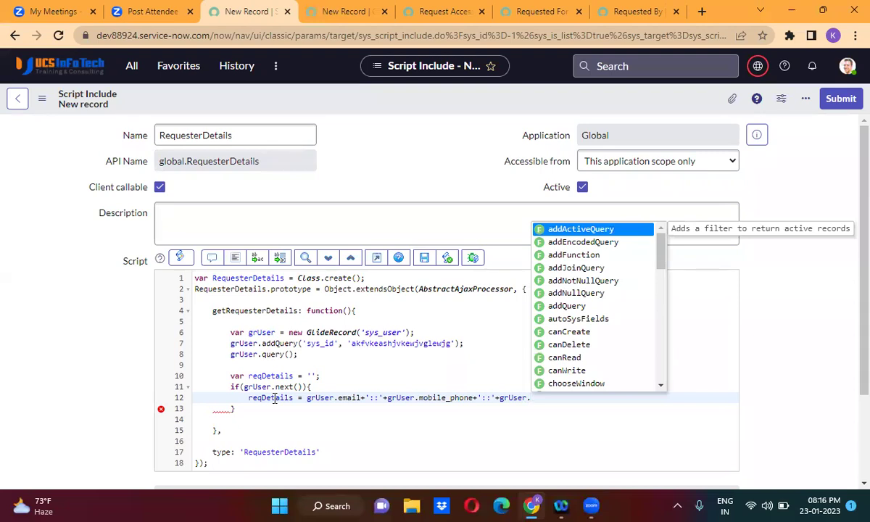
text(depa)
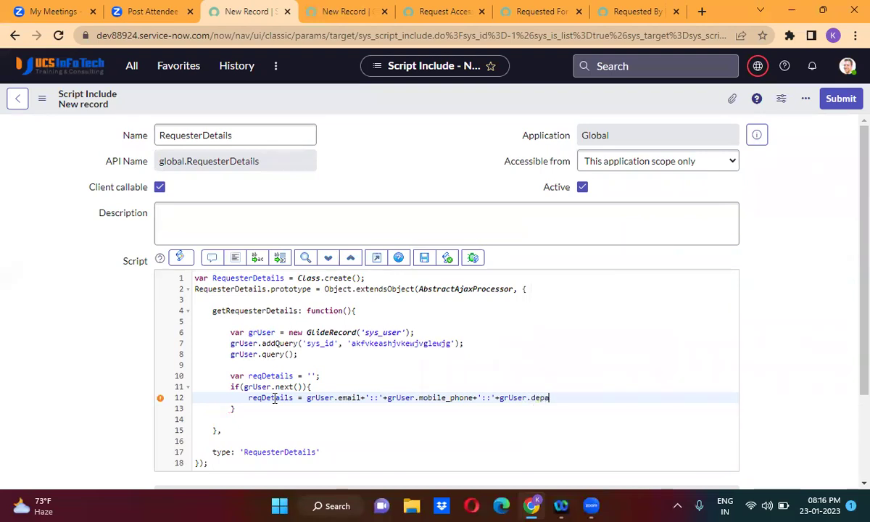
text(rtment.getDisplayValue)
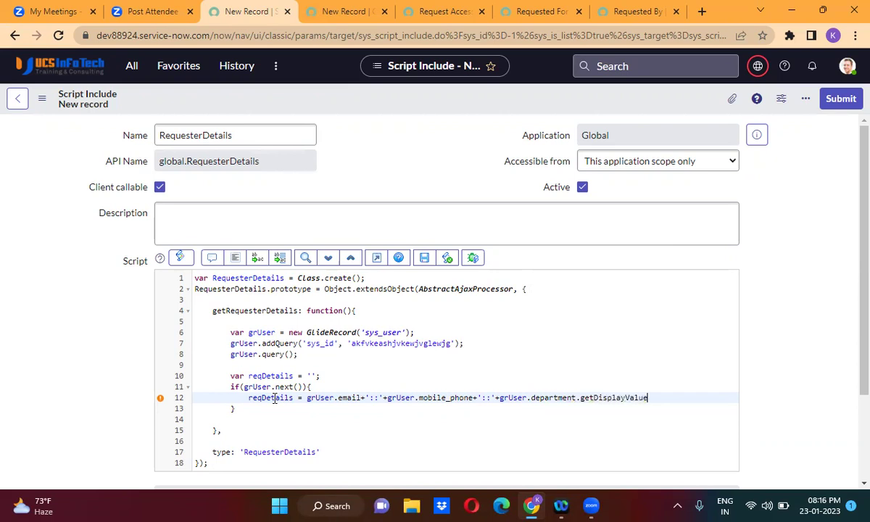
text(()')
key(BackSpace)
text(;)
Add return reqDetails; after the if block.
click(254, 408)
key(Return)
text(ret)
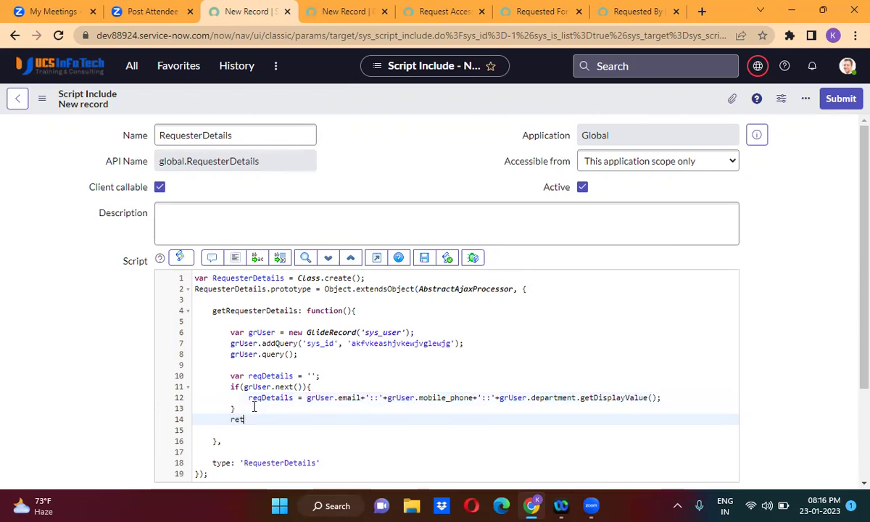
text(urn)
double_click(269, 397)
key(ctrl+c)
click(275, 416)
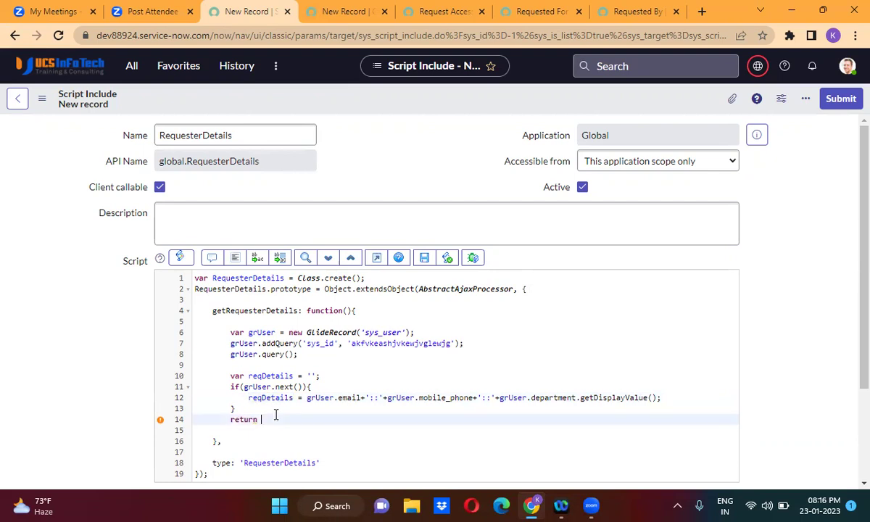
key(ctrl+v)
text(;)
right_click(397, 92)
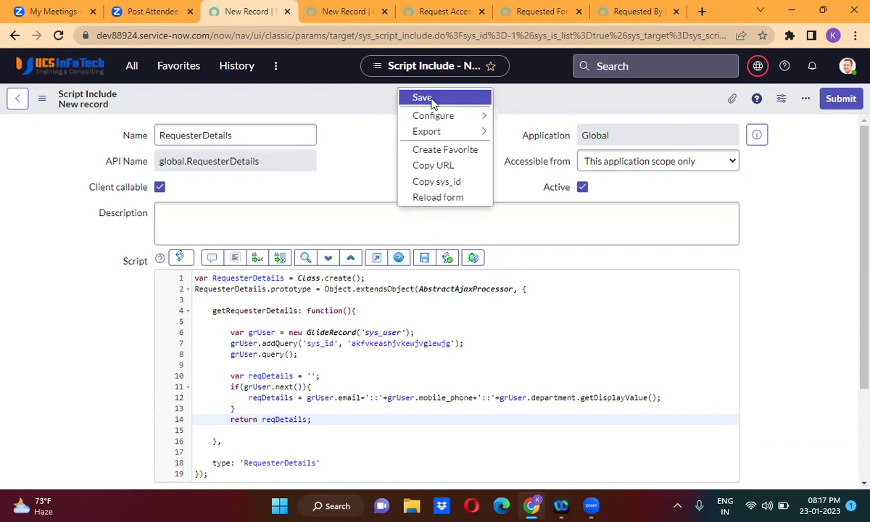
Save the RequesterDetails Script Include and review its '::' separators, queried user id and return value.
click(433, 103)
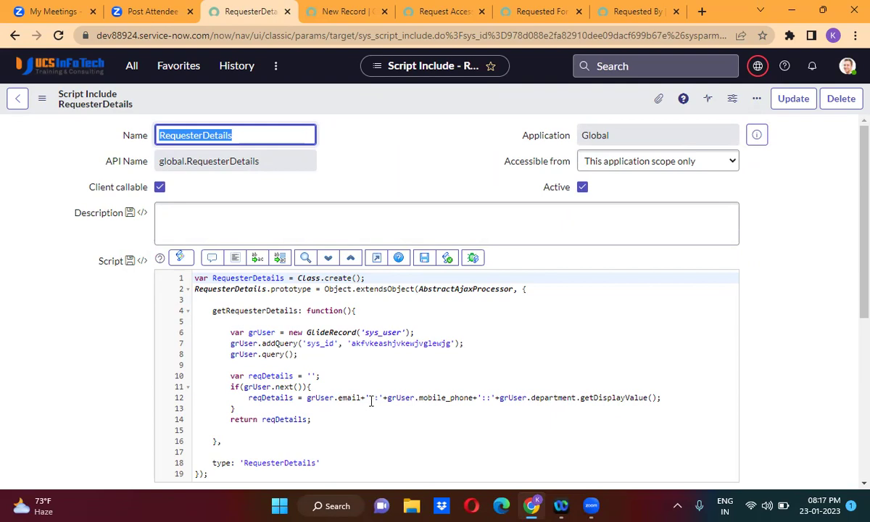
double_click(373, 399)
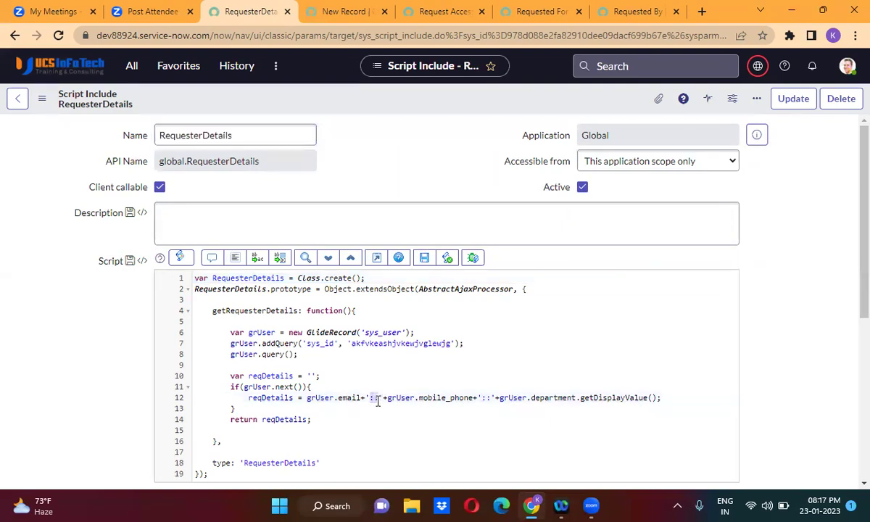
click(482, 398)
drag(483, 398, 490, 400)
click(486, 373)
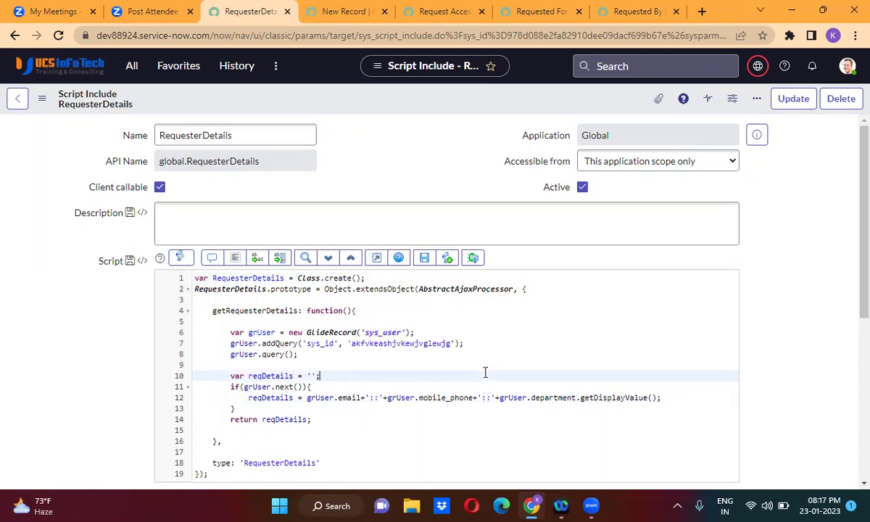
double_click(392, 343)
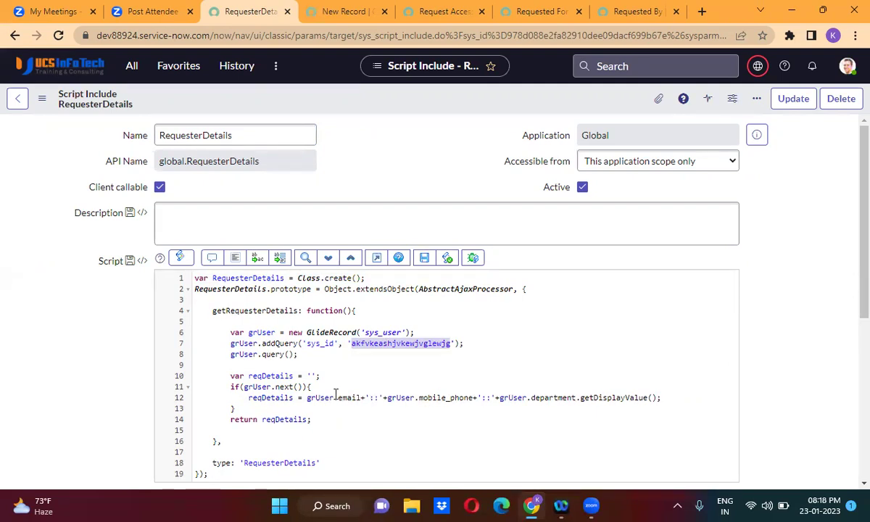
double_click(282, 420)
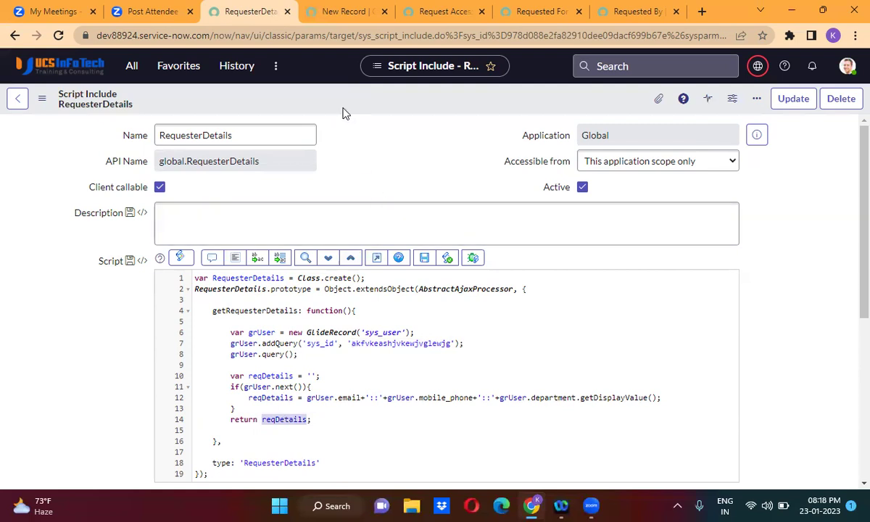
click(321, 11)
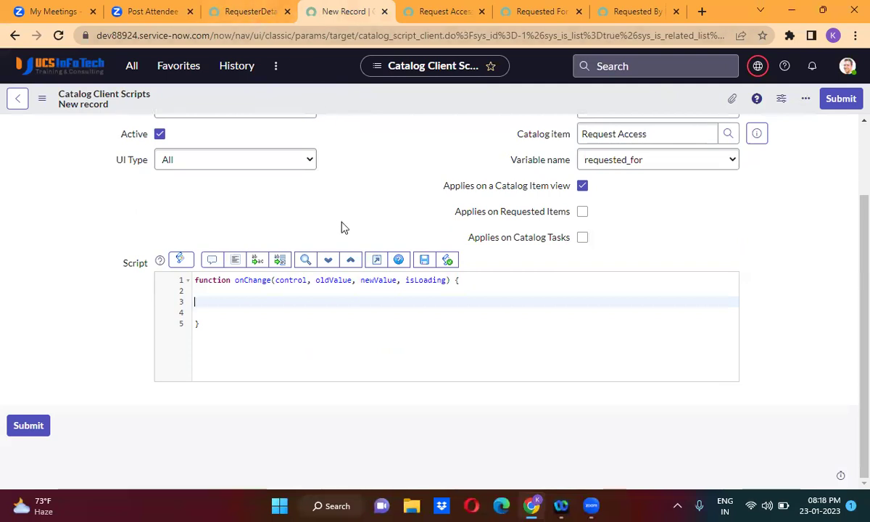
Write var ga = new GlideAjax('RequesterDetails') using the name copied from the Script Include.
text(var ga = new Glide)
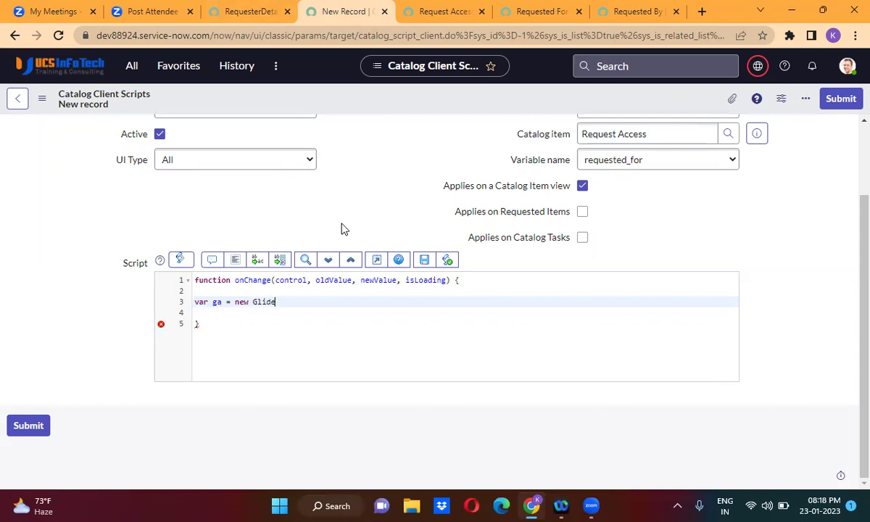
text(Ajax();)
key(Left)
key(Left)
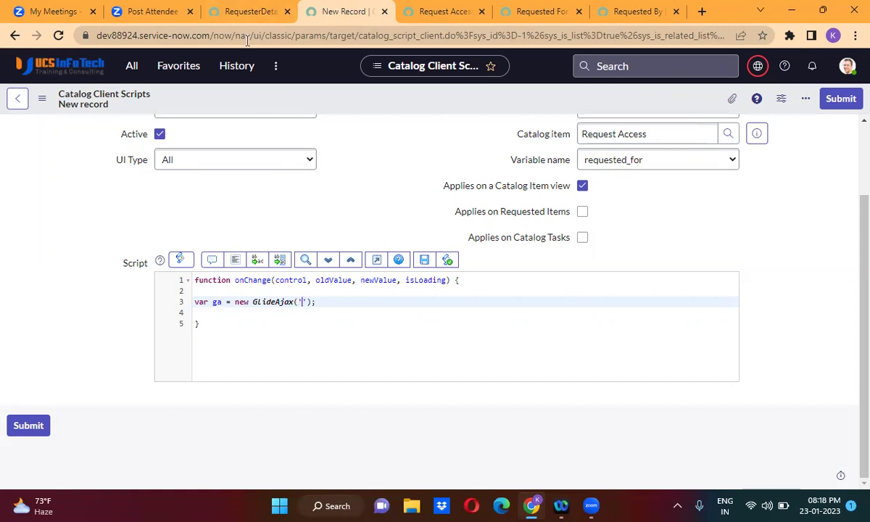
click(246, 11)
drag(240, 136, 157, 135)
key(ctrl+c)
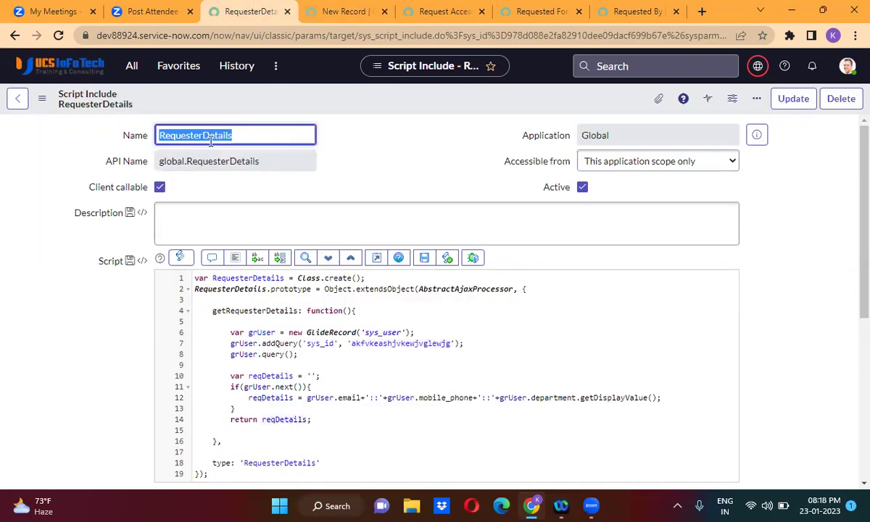
click(332, 9)
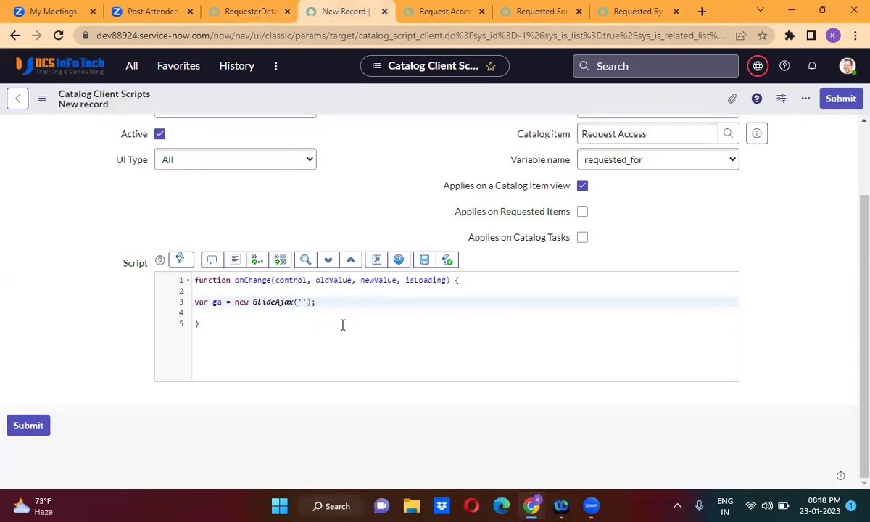
key(ctrl+v)
Start ga.addParam('sysparm_name', '') and copy the getRequesterDetails function name for its value.
key(End)
key(Return)
key(Tab)
text(ga)
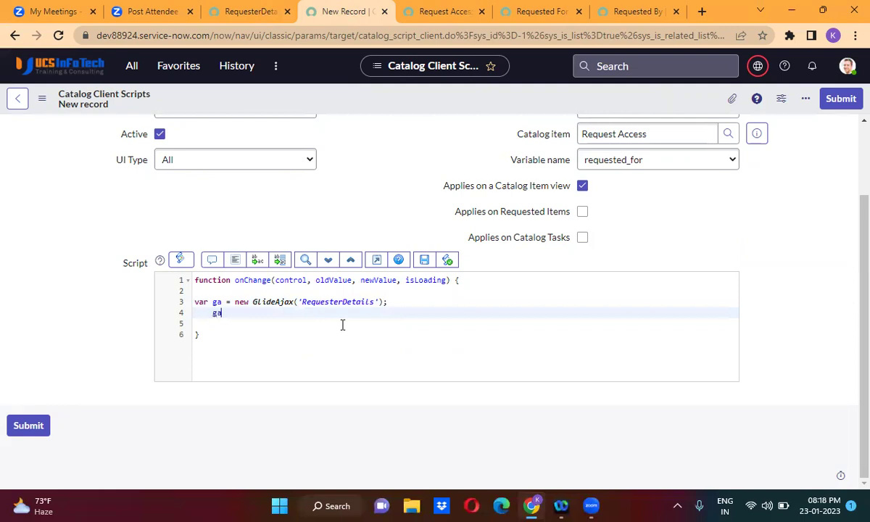
text(.)
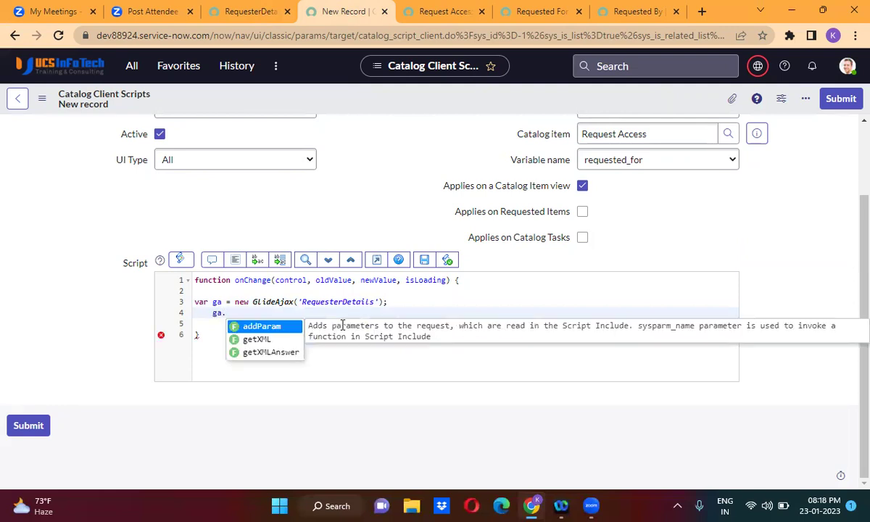
key(Return)
text('sysparm_name', ')
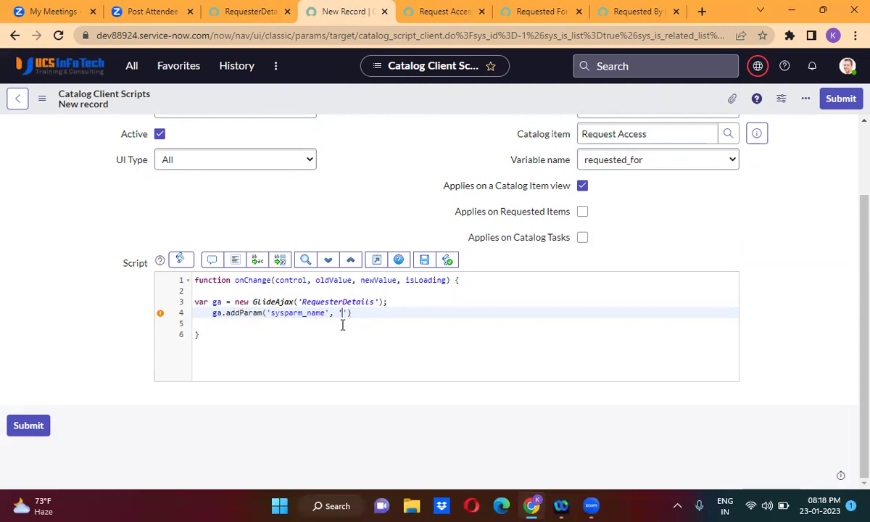
click(253, 11)
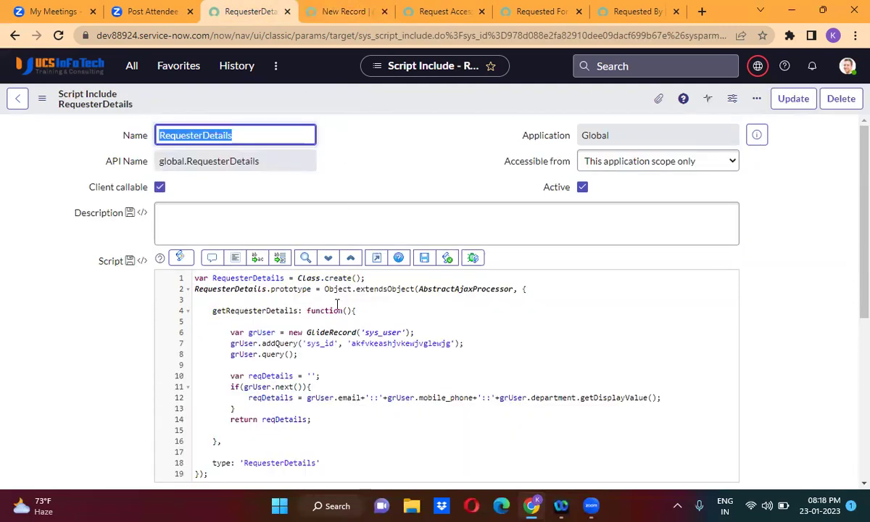
double_click(258, 312)
key(ctrl+c)
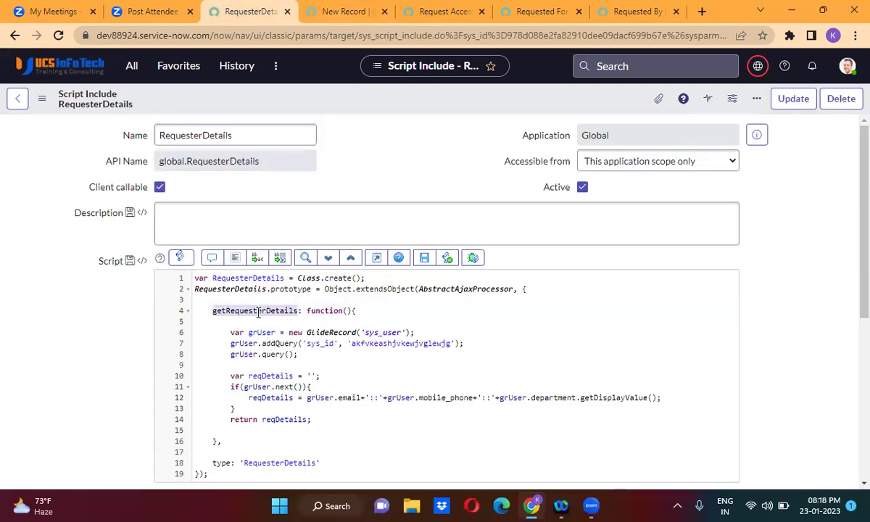
click(354, 11)
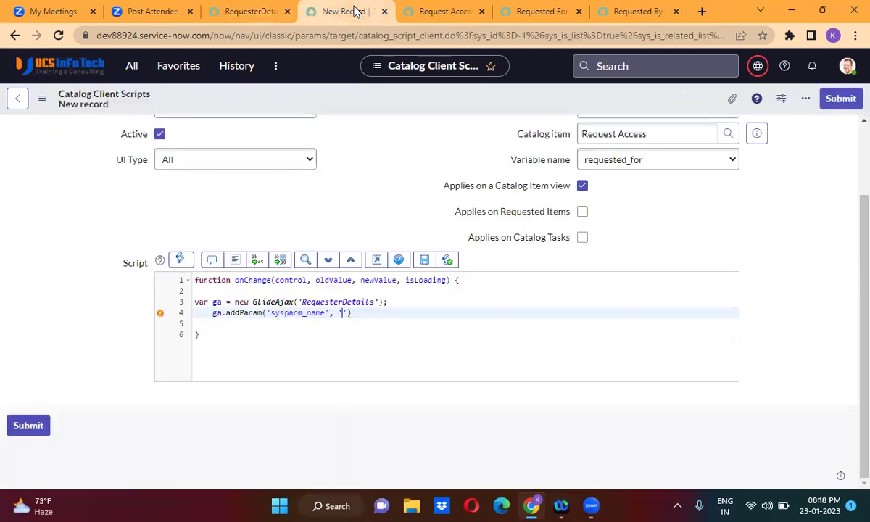
Set sysparm_name to getRequesterDetails and add ga.addParam('sysparm_requester', newValue);.
key(ctrl+v)
key(Down)
key(Up)
text(;)
key(Return)
text(ga.)
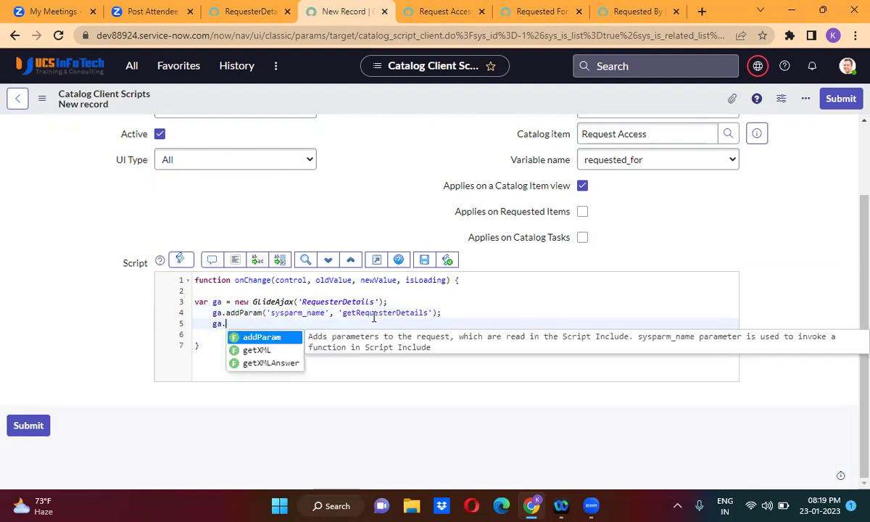
key(Return)
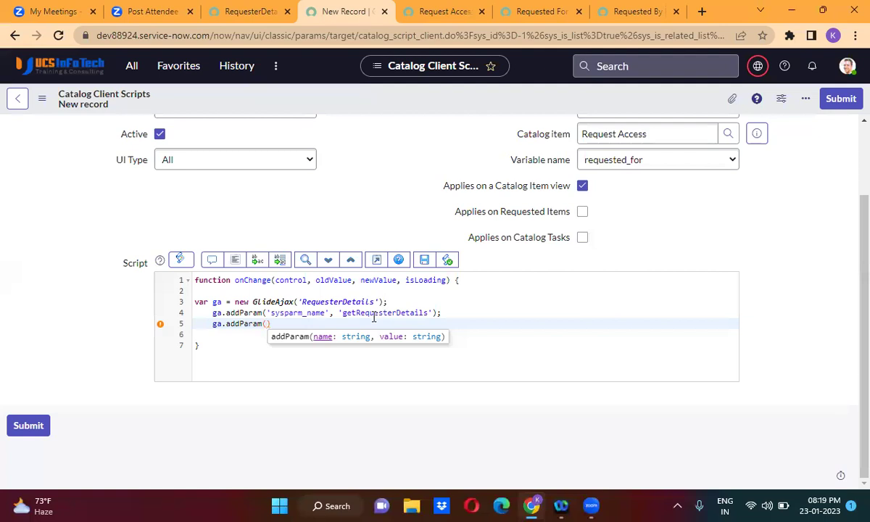
text(')
text(sys)
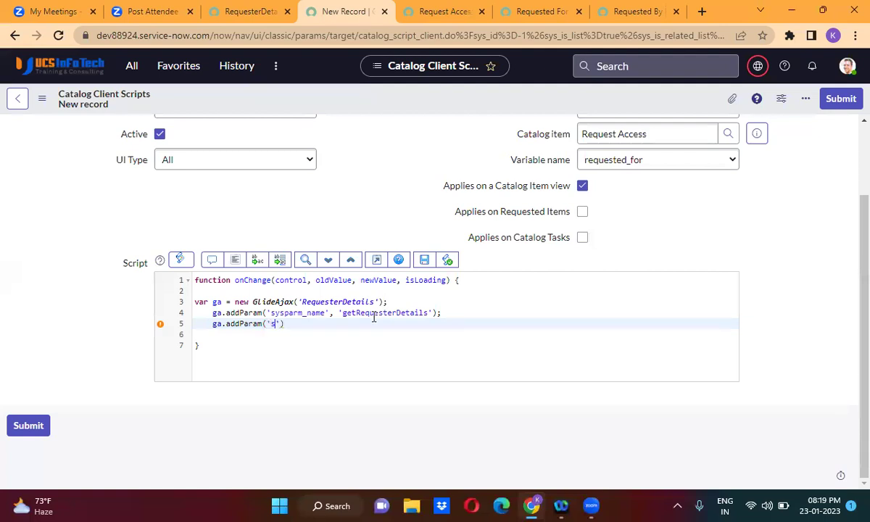
text(parm_requester',)
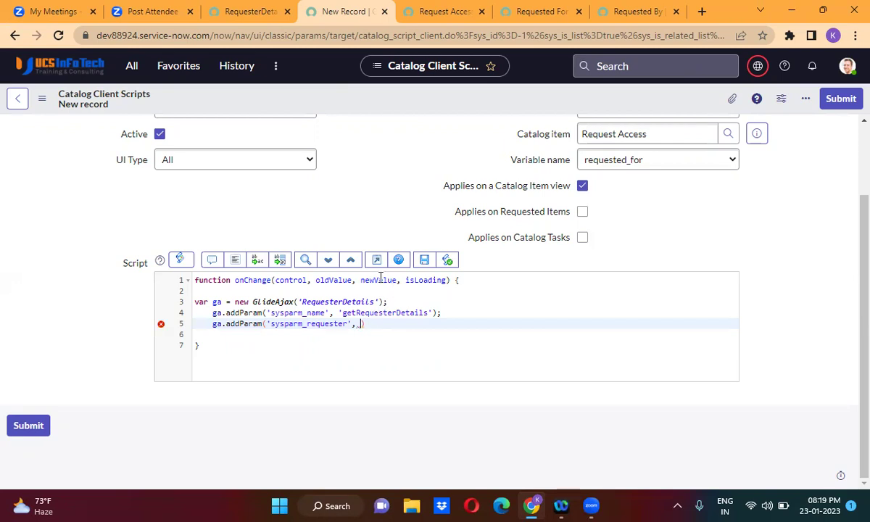
mouse_move(357, 325)
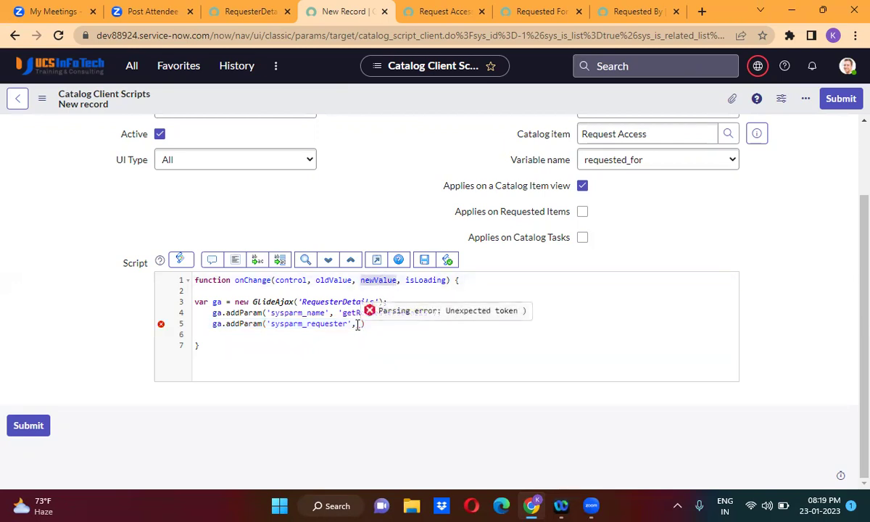
text(newValue );)
Add ga.getXMLAnswer(getRequesterDetails) to request the answer with that callback.
key(Return)
text(ga)
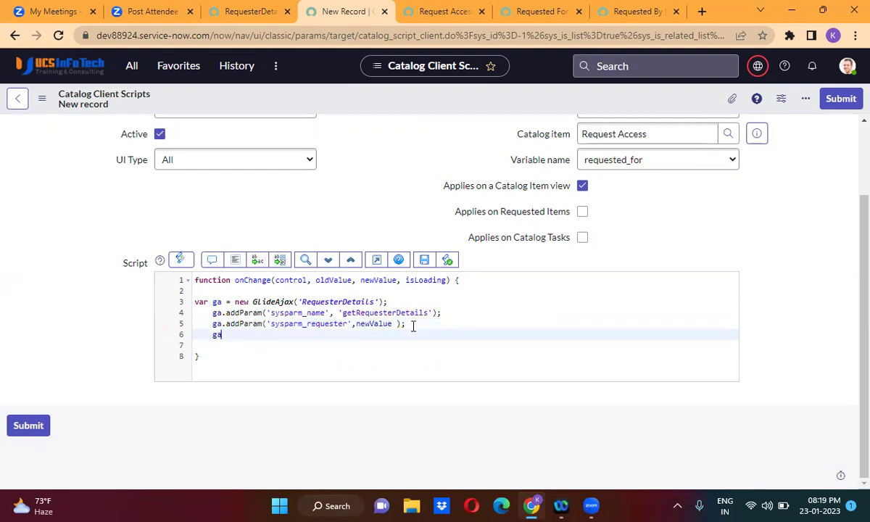
text(.)
key(Down)
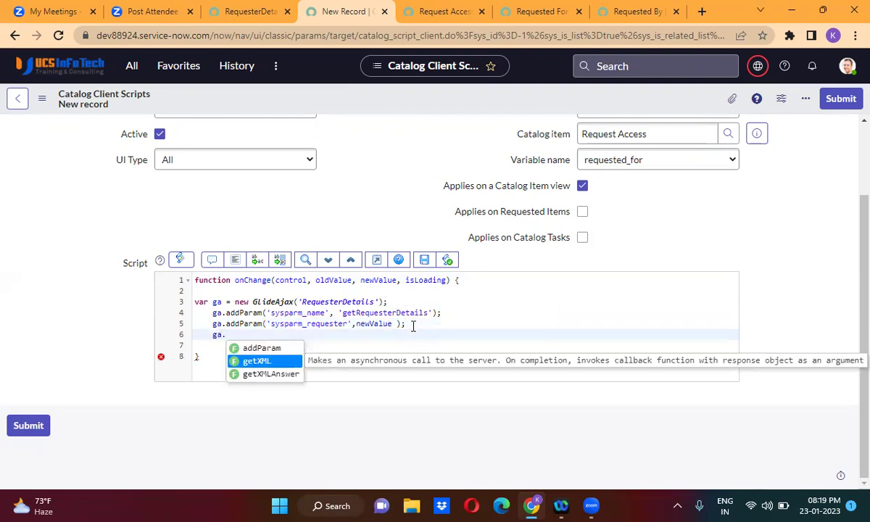
key(Return)
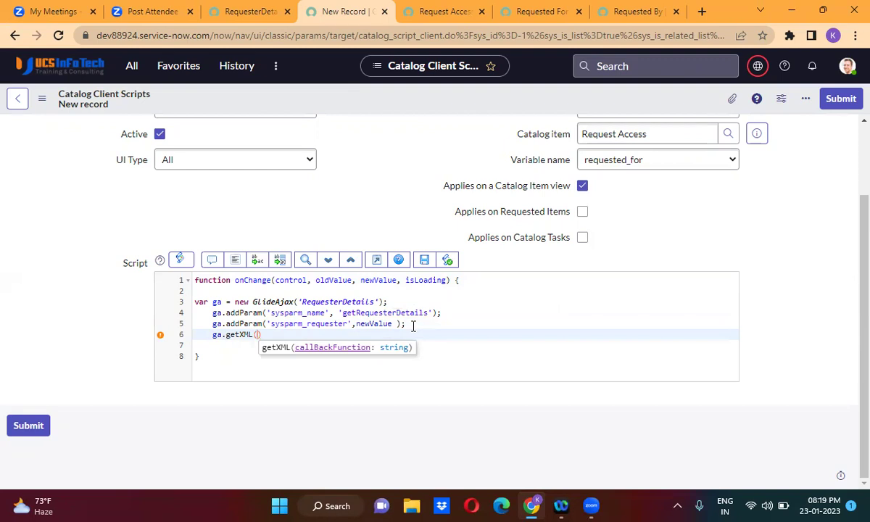
key(BackSpace)
key(BackSpace)
key(BackSpace)
key(BackSpace)
key(BackSpace)
key(BackSpace)
key(BackSpace)
key(BackSpace)
key(BackSpace)
text(.getX)
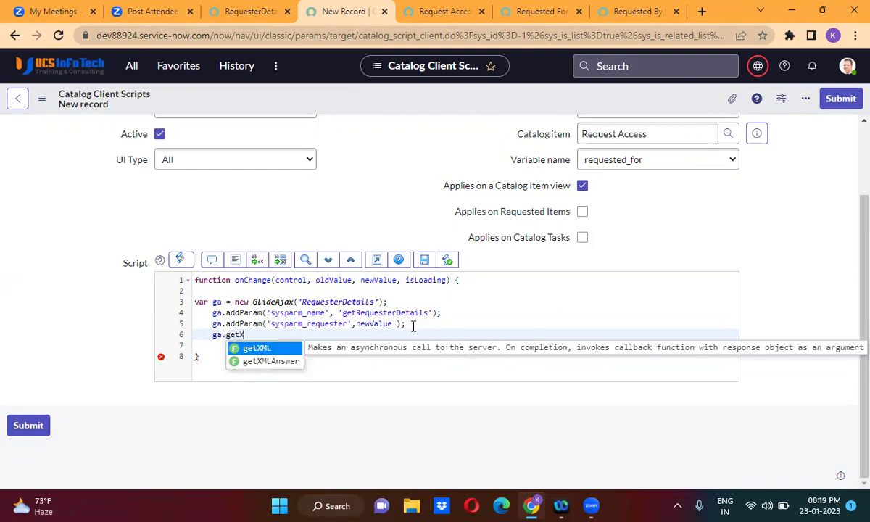
key(Down)
key(Return)
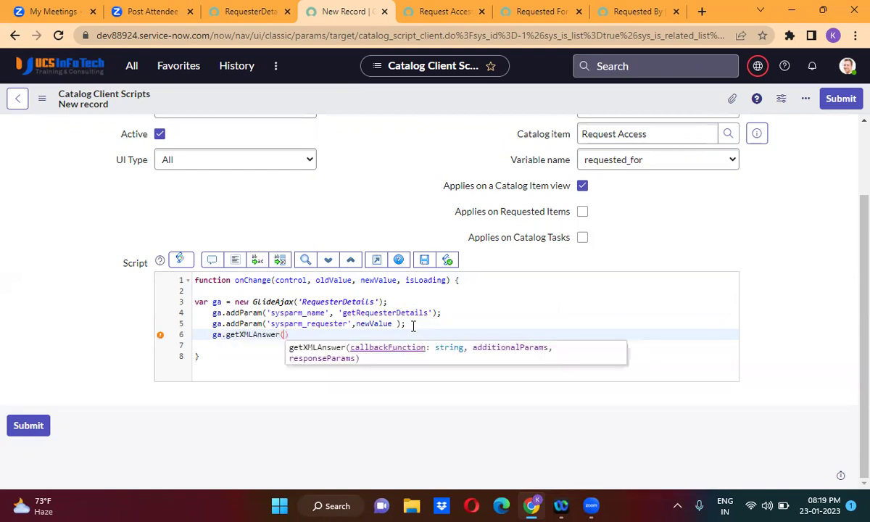
text(get)
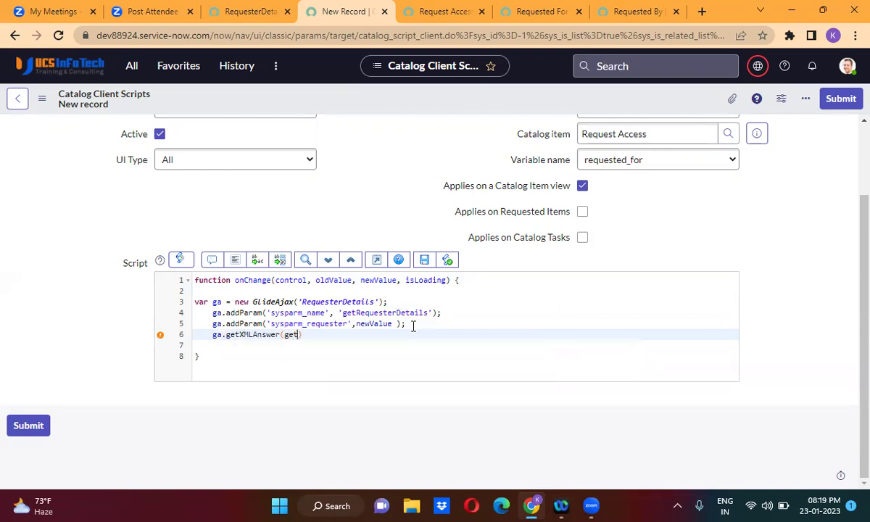
text(Reque)
text(sterDet)
text(ails)
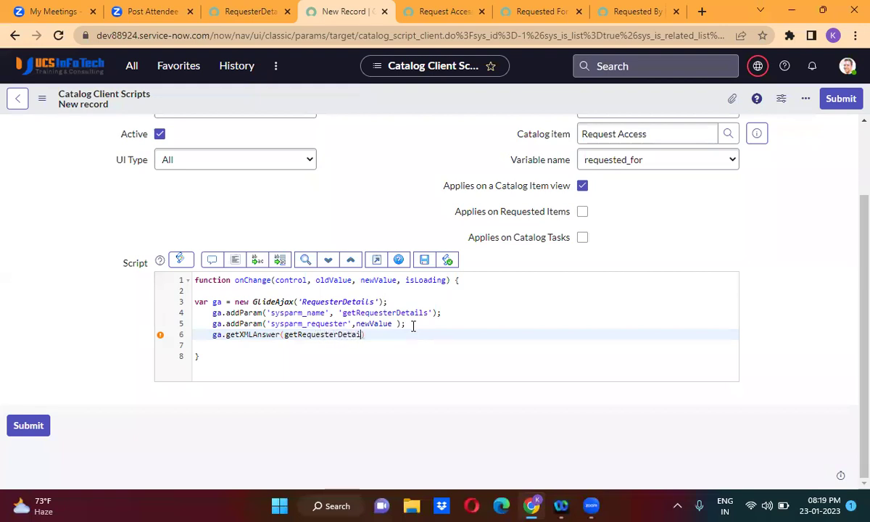
double_click(339, 335)
key(ctrl+c)
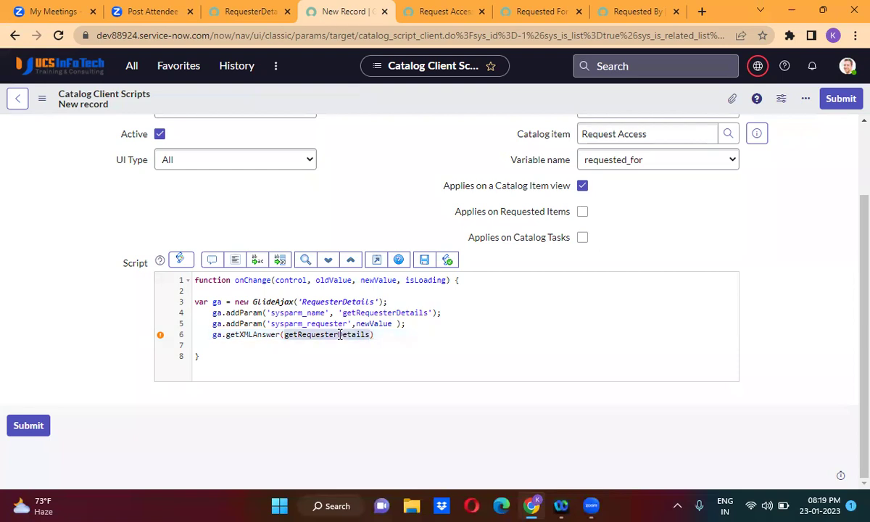
click(396, 336)
Declare a getRequesterDetails(res) callback function below the getXMLAnswer call.
text(;)
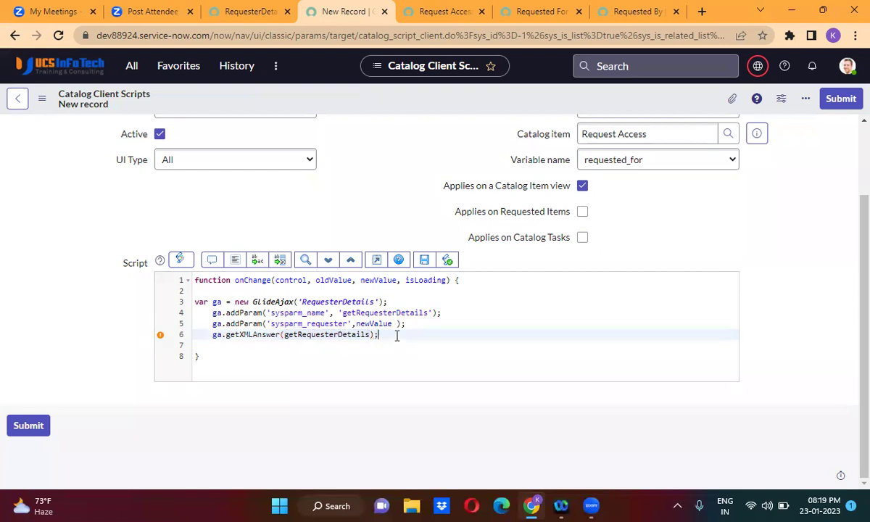
key(Return)
key(Return)
text(function)
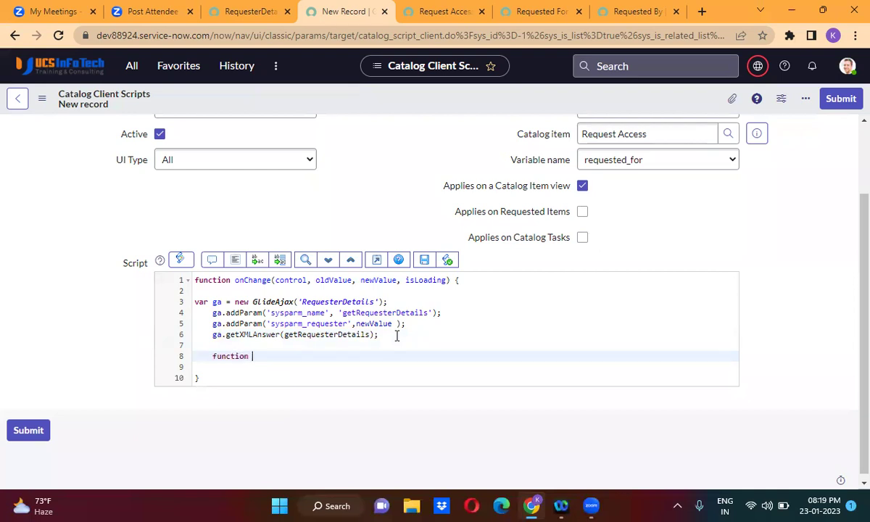
key(ctrl+v)
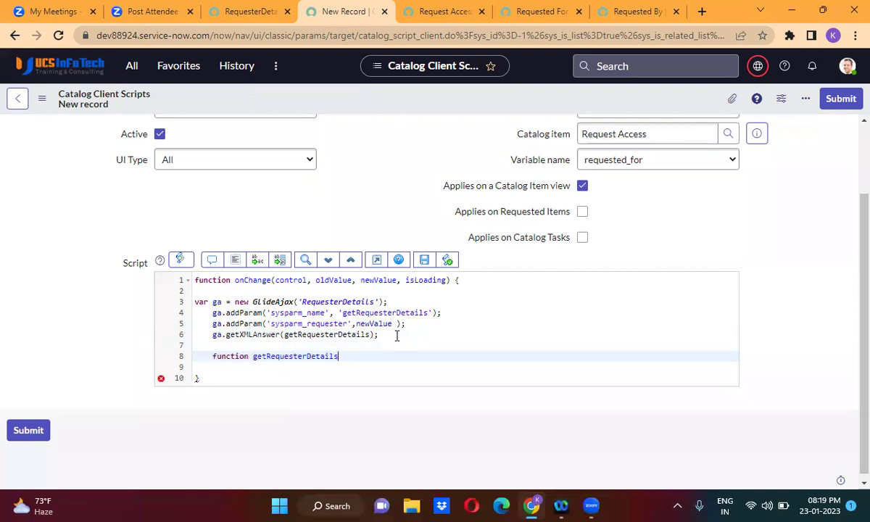
text((){)
key(Return)
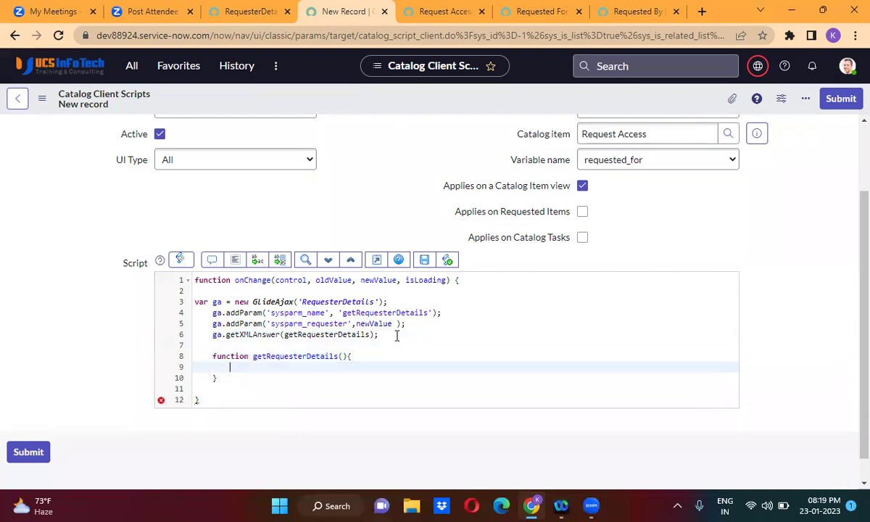
click(344, 356)
text(res)
Split res on '::' into answer and begin g_form.setValue('email', ...).
click(253, 367)
text(var answer =)
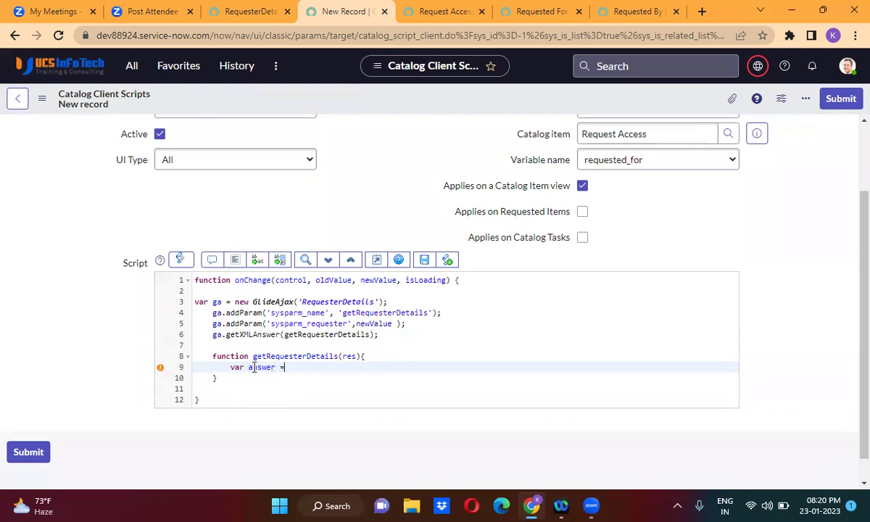
text(s;'::)
key(Return)
key(Return)
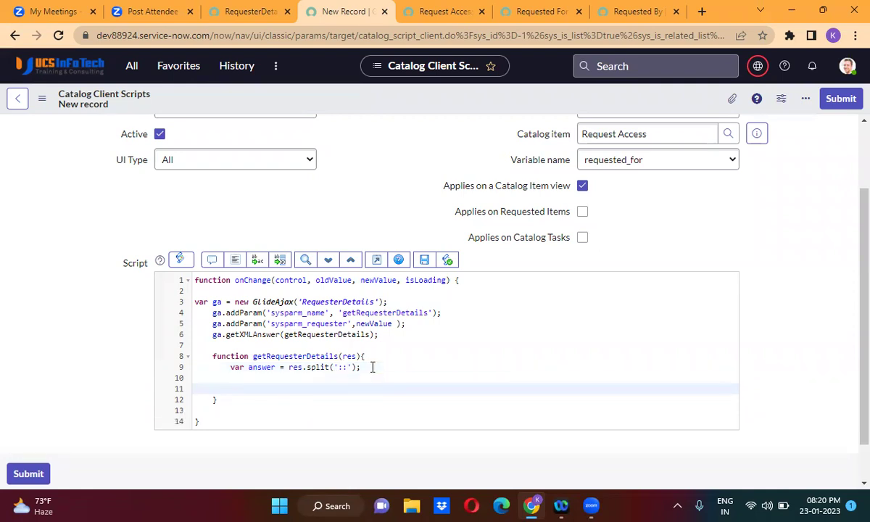
text(g_form.setV)
key(Return)
text('email)
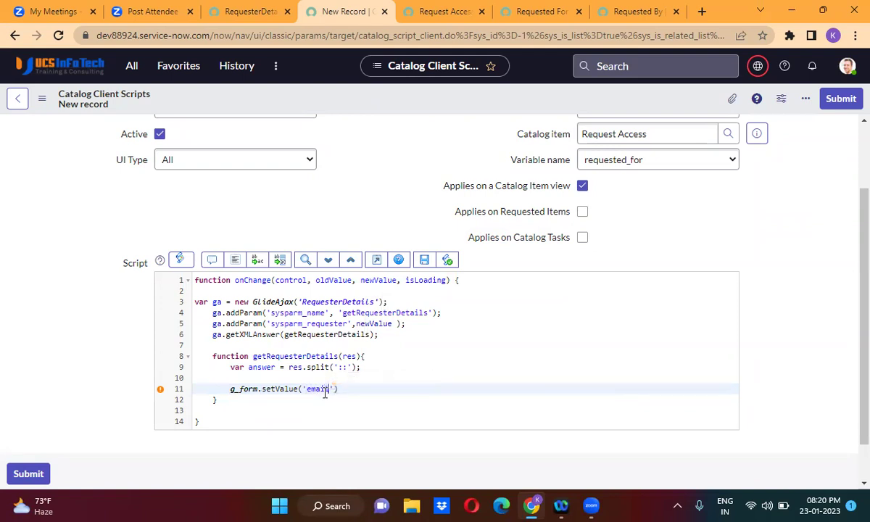
text(',)
Complete the email line as g_form.setValue('email', answer[0]).
double_click(262, 367)
key(ctrl+c)
click(343, 390)
key(ctrl+v)
text([0)
key(End)
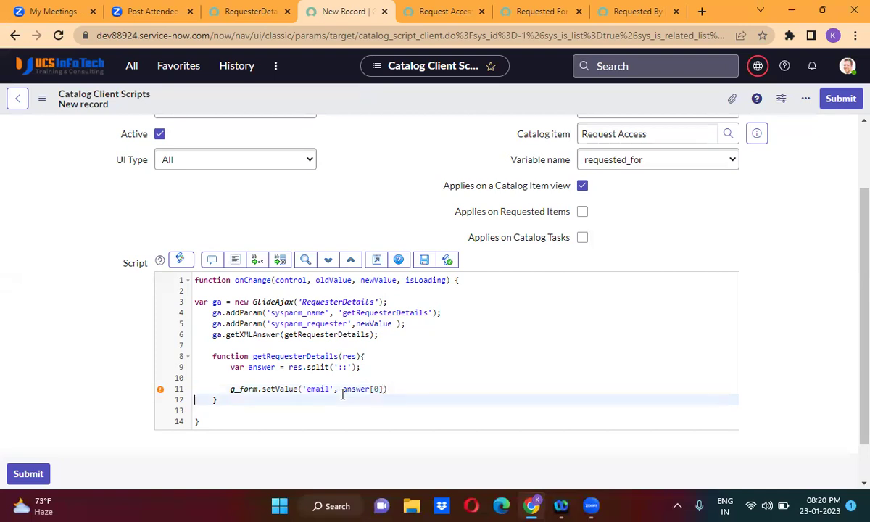
key(Return)
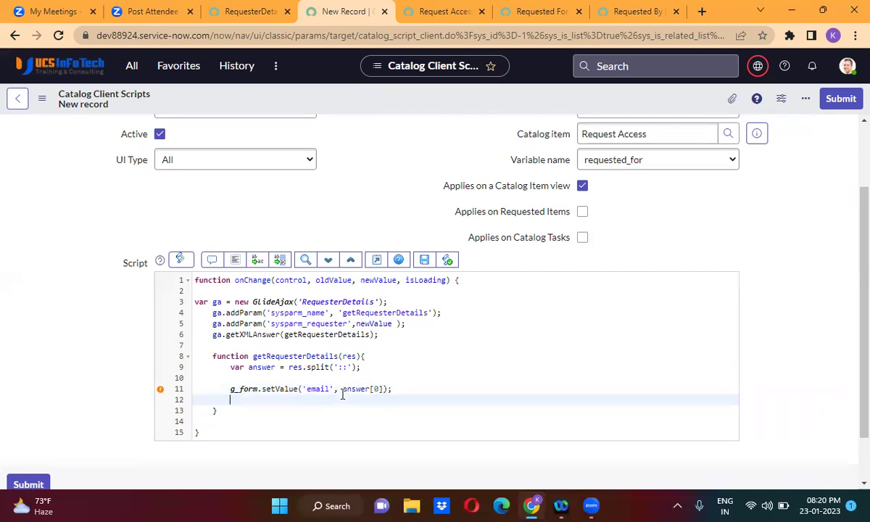
Duplicate the email line as a phone_number line reading answer[1].
click(229, 390)
shift+click(398, 388)
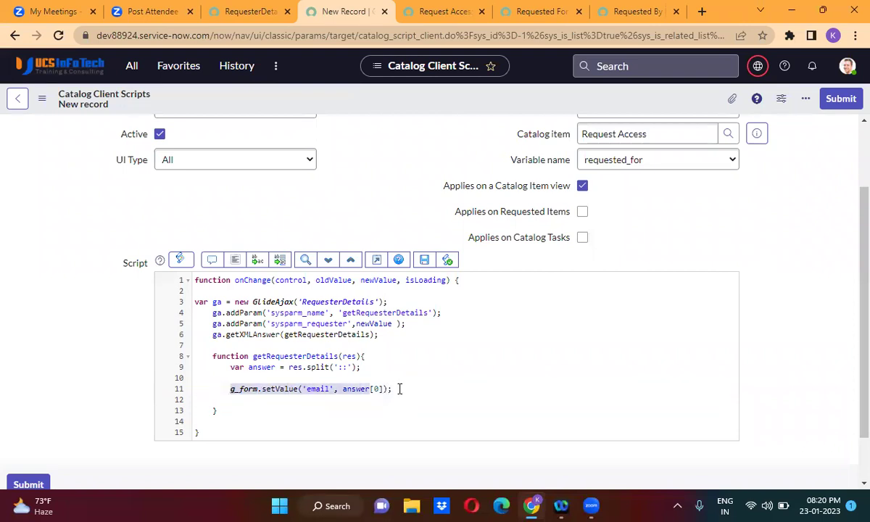
key(ctrl+c)
key(Down)
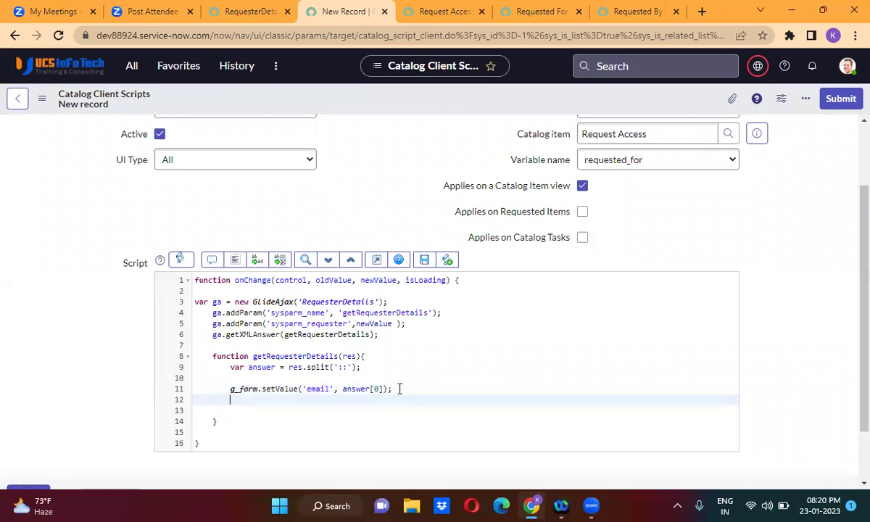
key(ctrl+v)
double_click(322, 400)
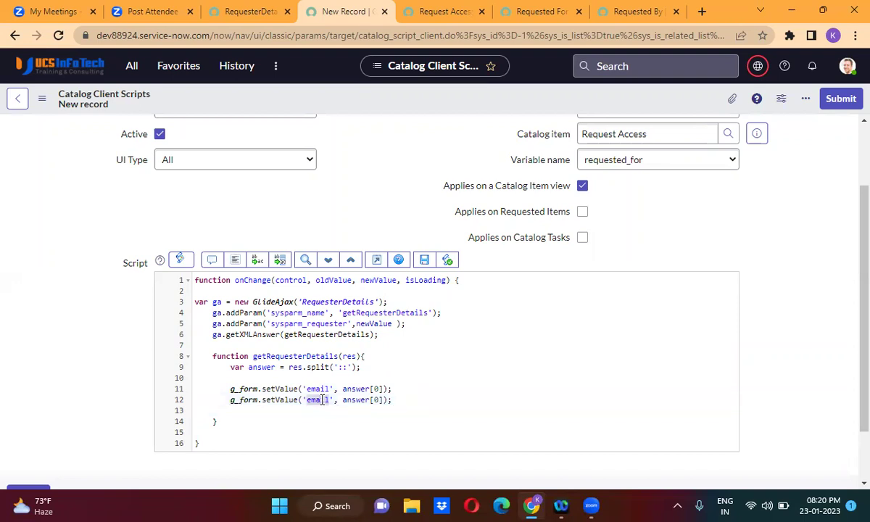
text(phone)
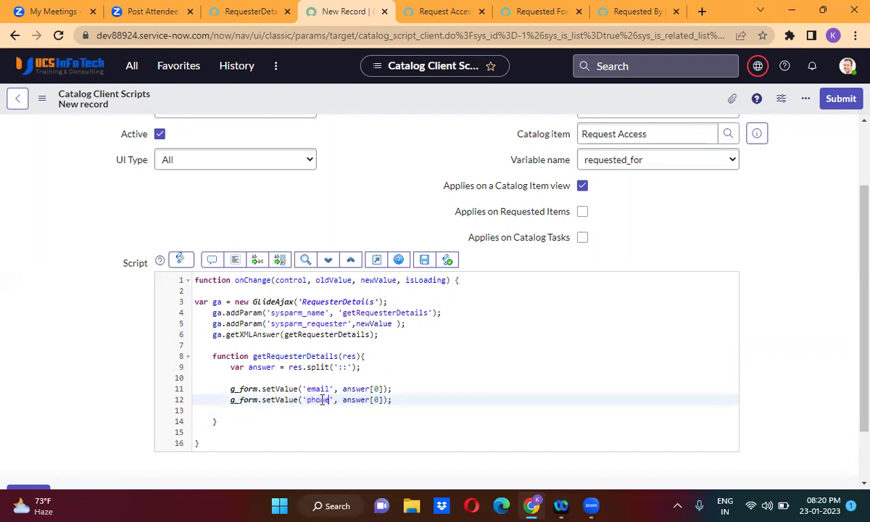
text(_number)
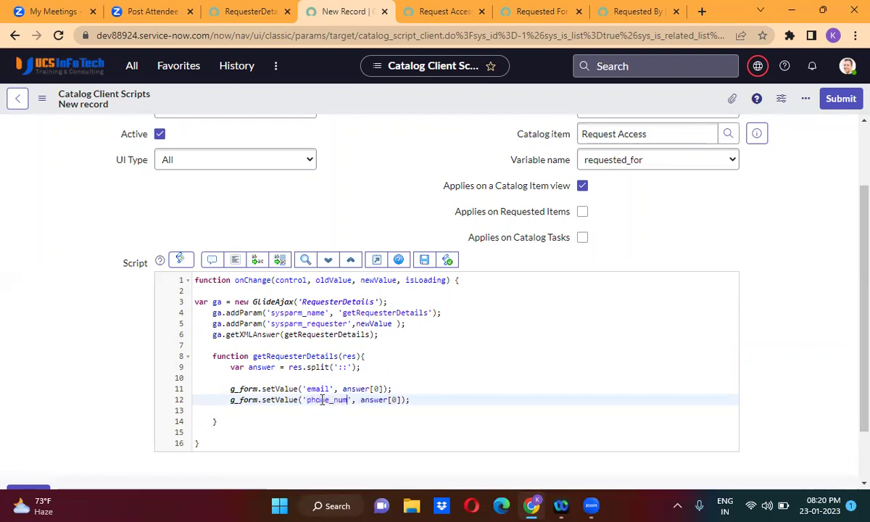
click(408, 400)
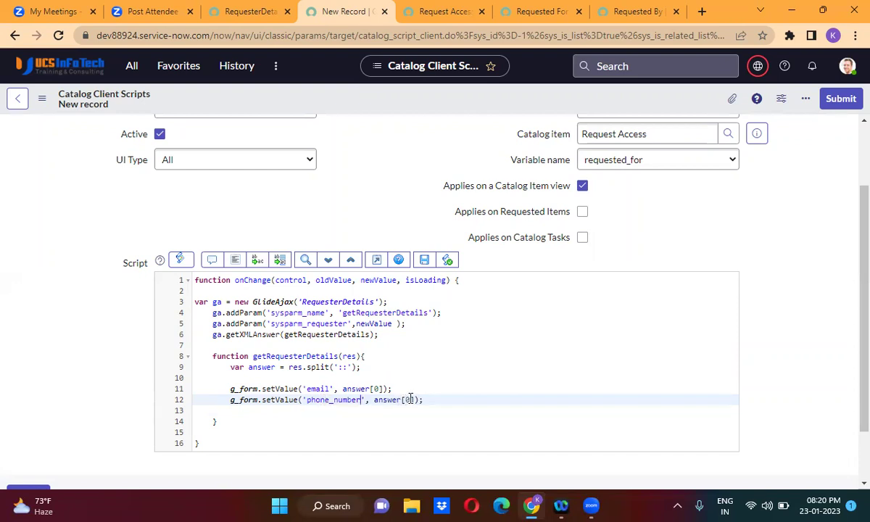
key(BackSpace)
text(1)
Add a third phone_number setValue line below for answer[2].
drag(227, 402, 434, 399)
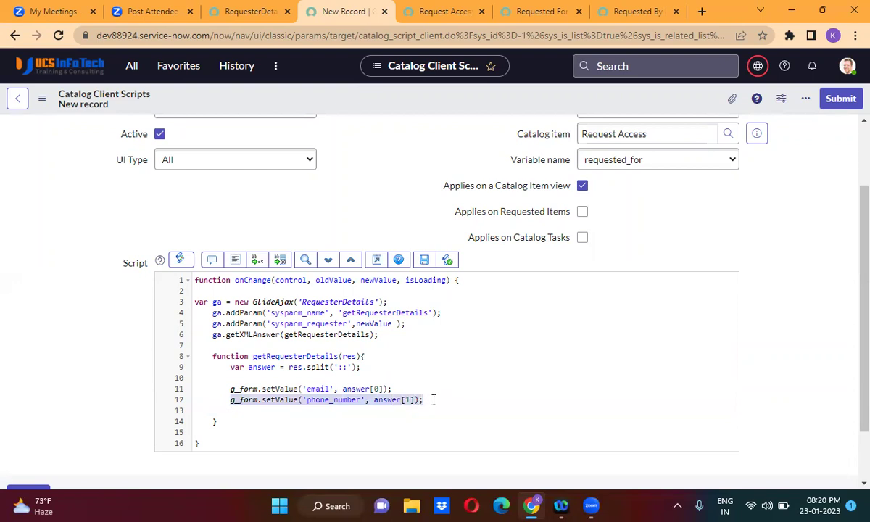
click(433, 399)
key(Return)
key(ctrl+v)
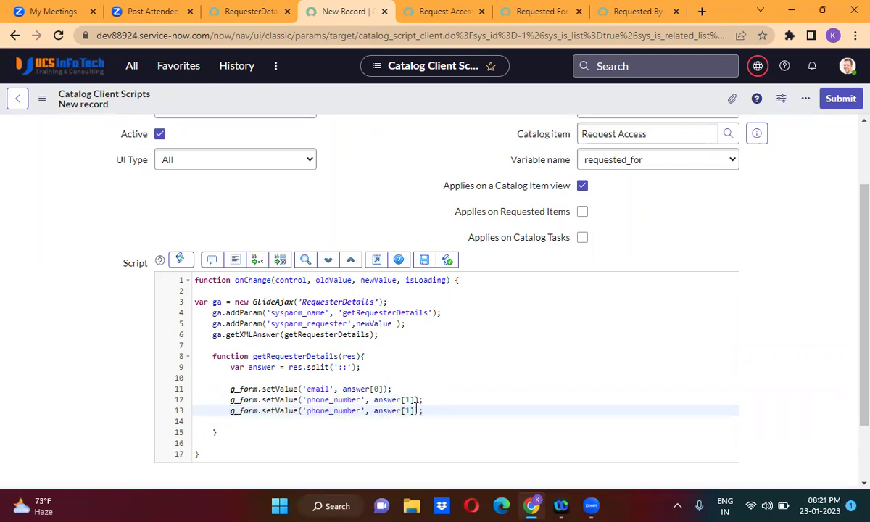
key(BackSpace)
double_click(296, 324)
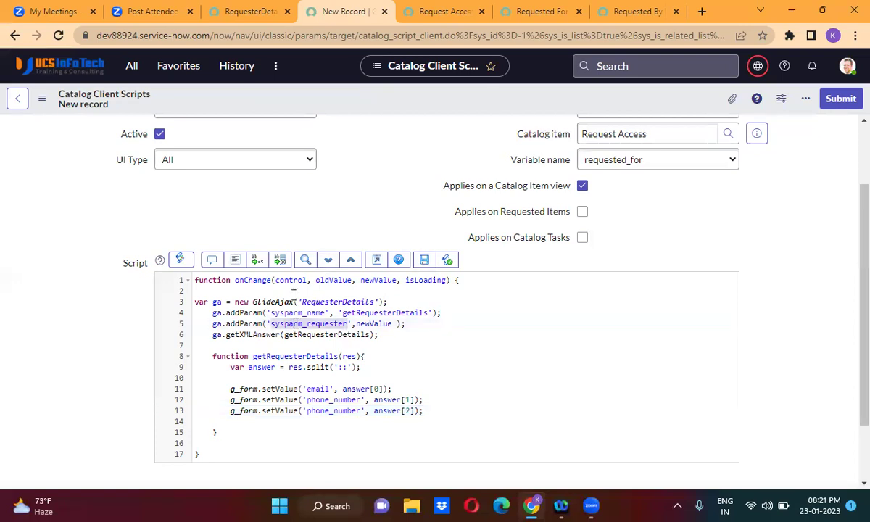
Make RequesterDetails look up sys_id from this.getParameter('sysparm_requester') instead of the hard-coded string, and save it.
click(247, 11)
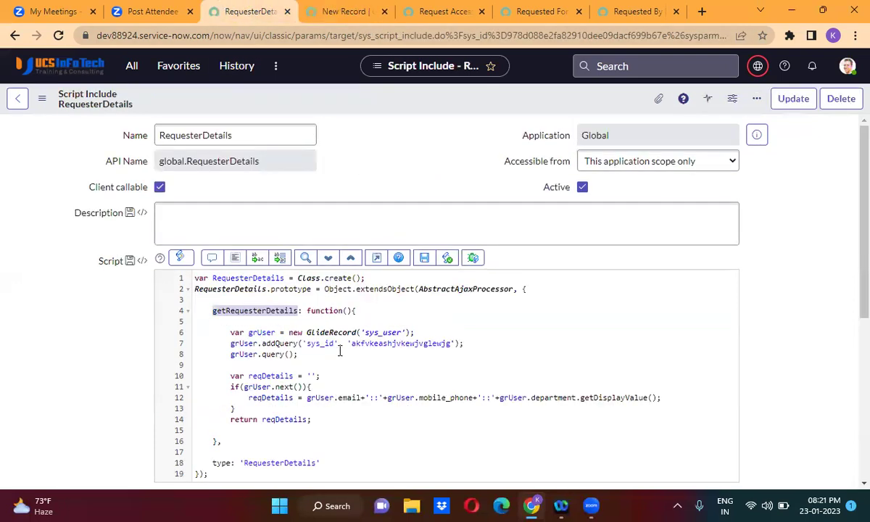
drag(349, 341, 455, 344)
text(this)
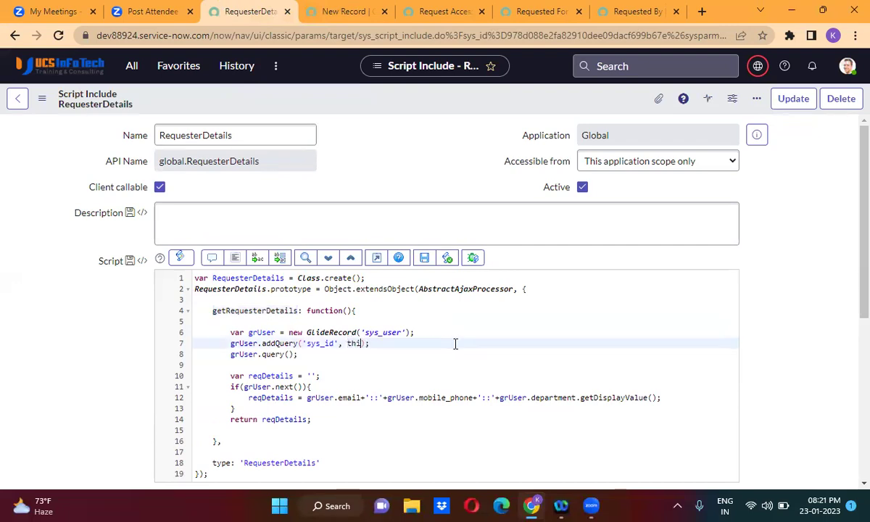
text(.getParameter('sysparm_requester)
right_click(396, 102)
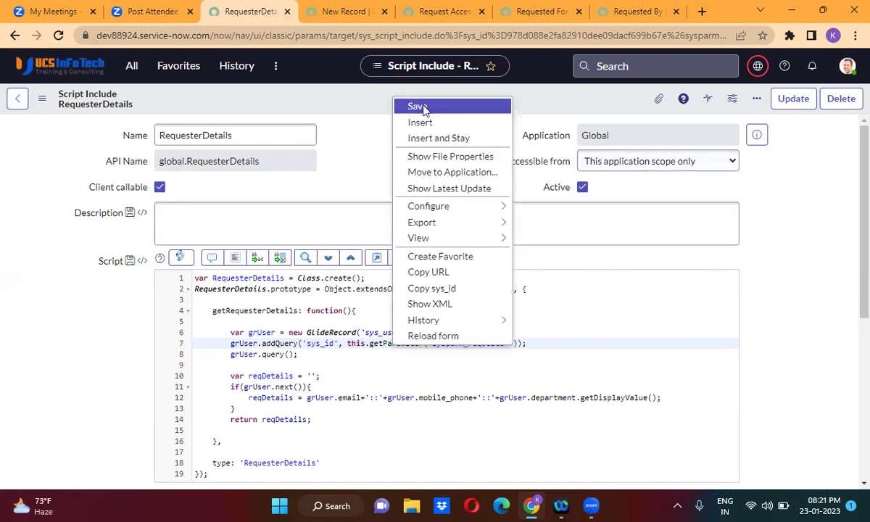
click(419, 106)
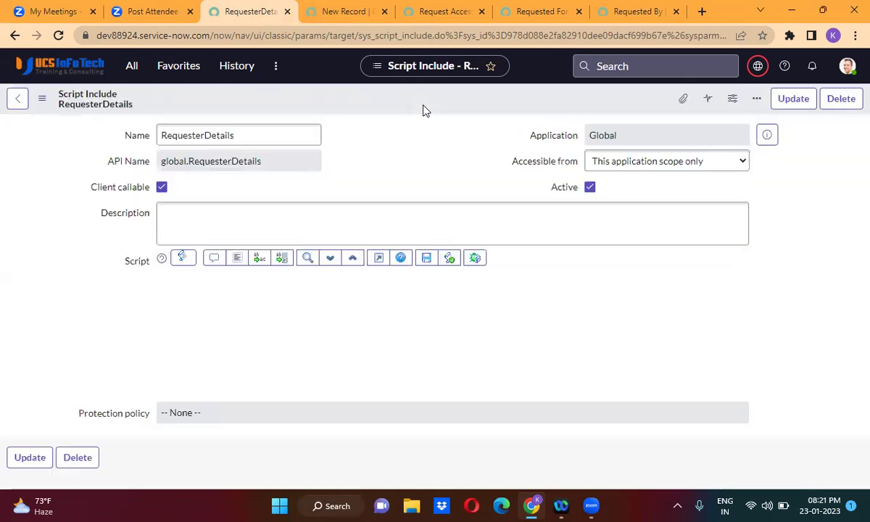
Save the Populate Caller details catalog client script.
click(330, 11)
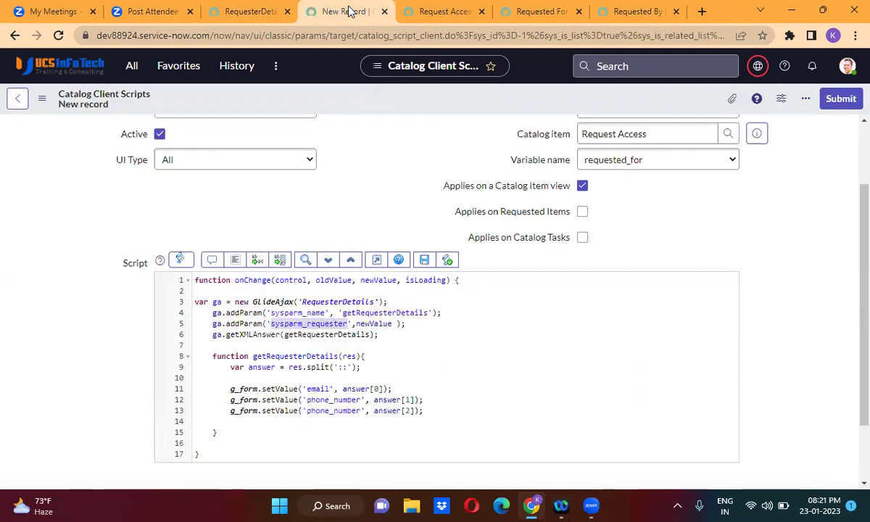
right_click(351, 95)
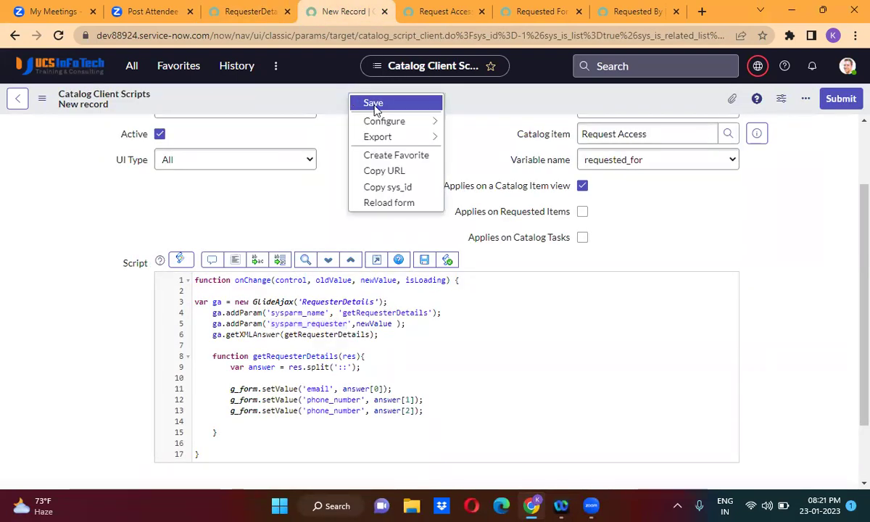
click(373, 104)
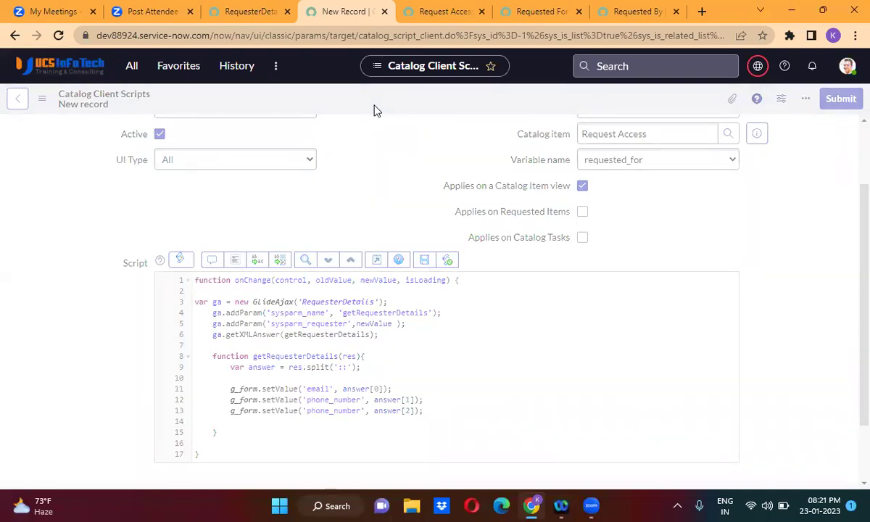
Reload the Request Access item: Email auto-fills, but Finance appears in Phone Number.
click(435, 13)
click(528, 10)
click(443, 9)
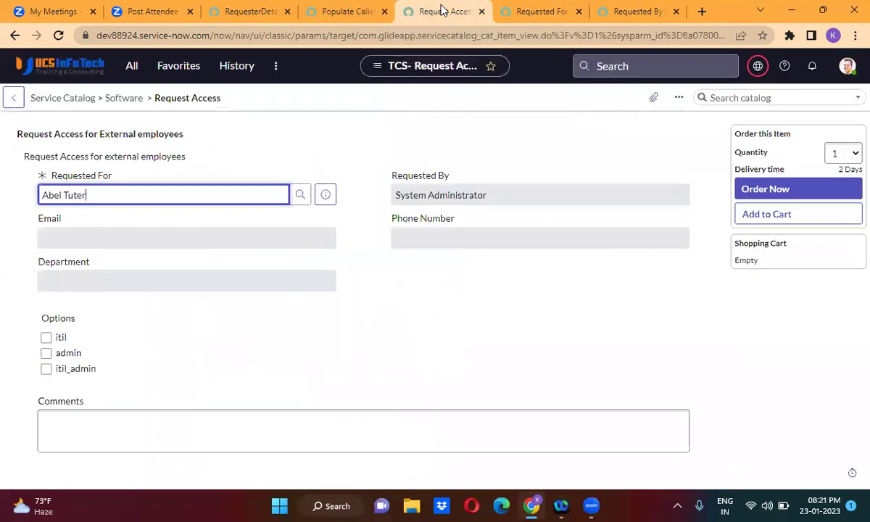
click(59, 36)
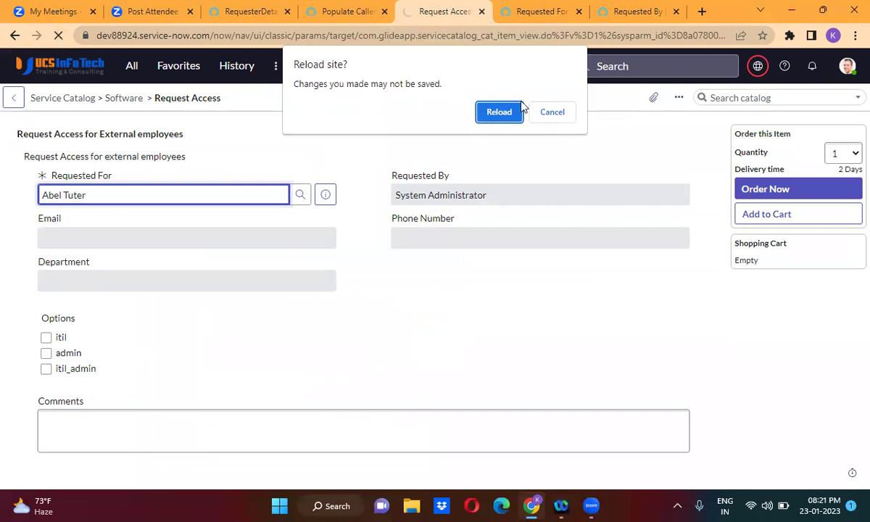
click(499, 113)
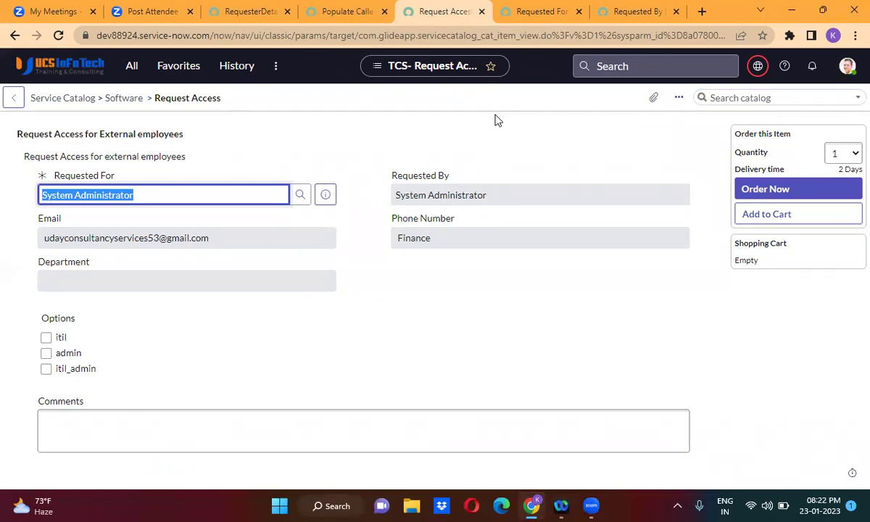
Change the third setValue target from 'phone_number' to 'department' in Populate Caller details and save.
click(352, 11)
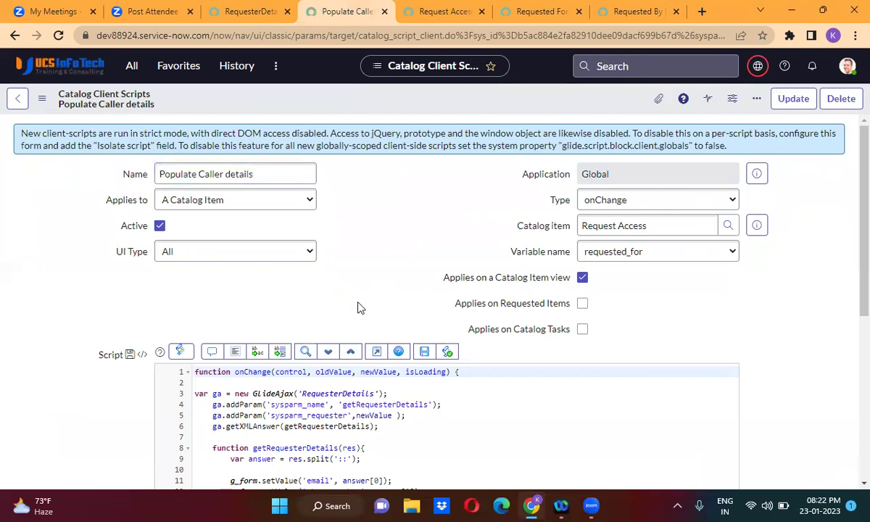
scroll(360, 304, down, 5)
double_click(334, 312)
text(department)
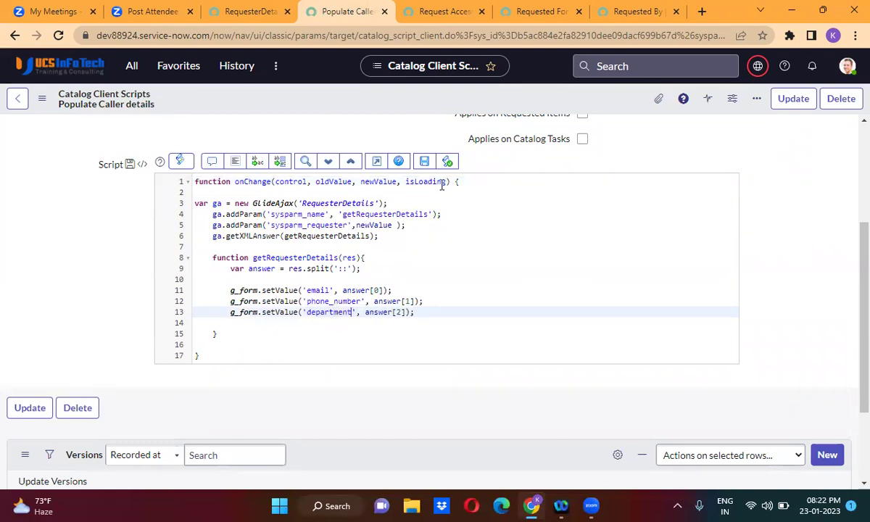
right_click(388, 100)
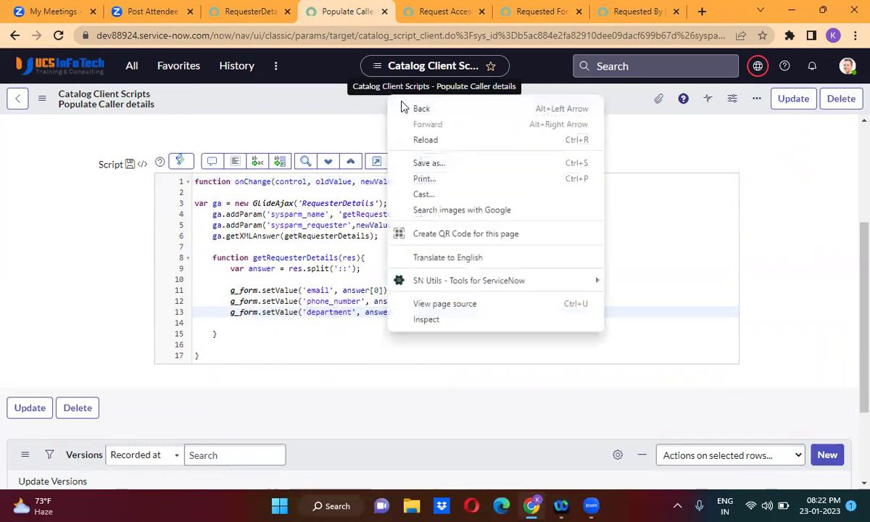
click(343, 101)
right_click(343, 101)
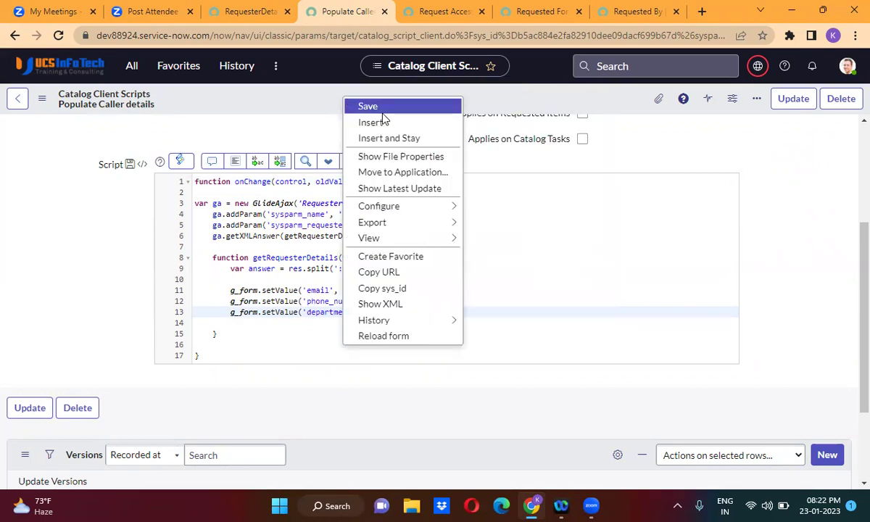
click(424, 107)
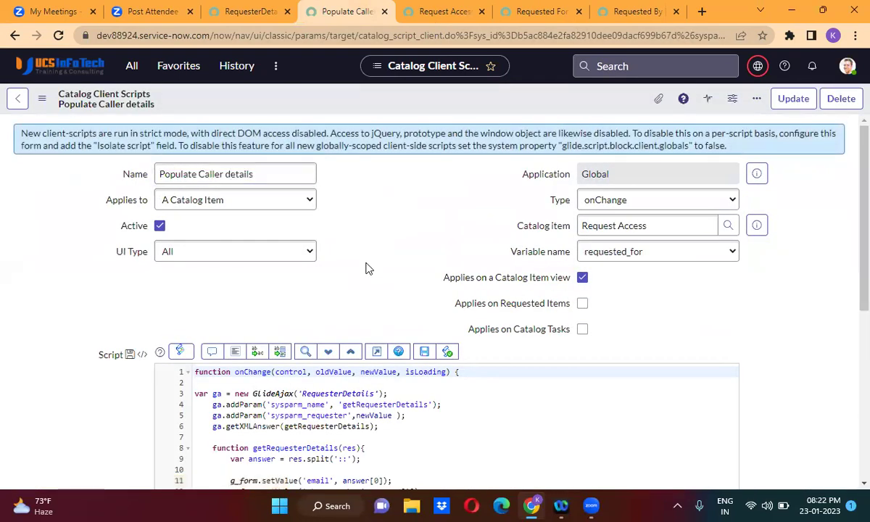
Check the RequesterDetails Script Include, then save the client script again.
scroll(366, 268, down, 3)
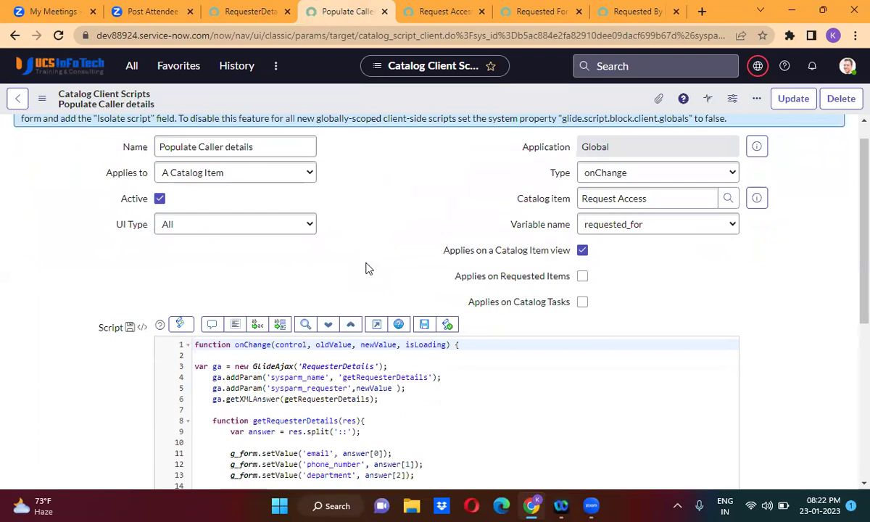
click(263, 14)
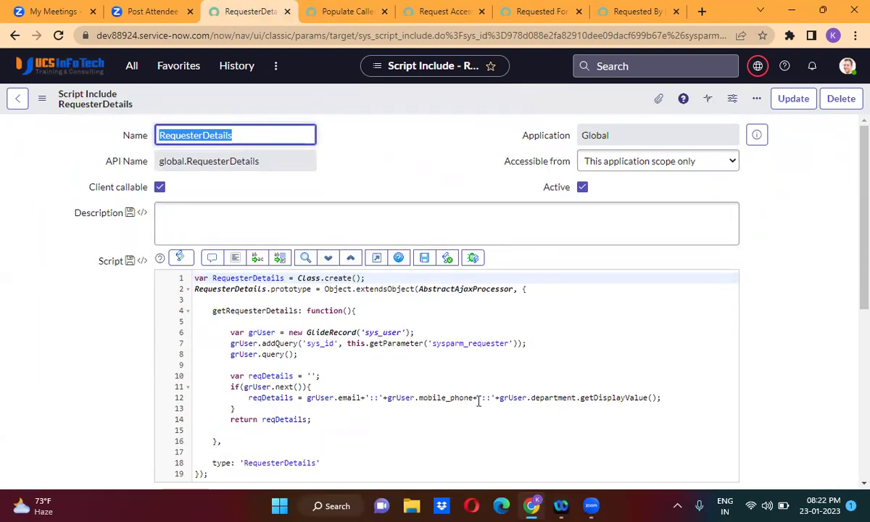
click(346, 13)
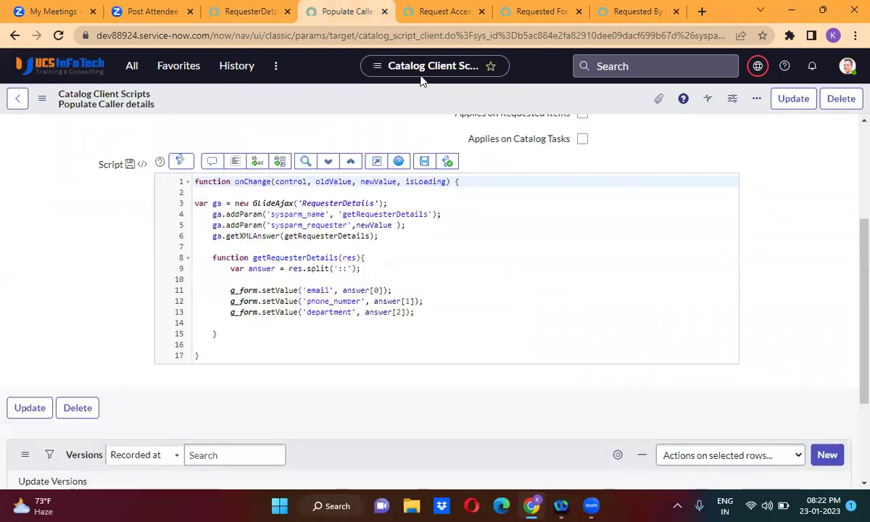
right_click(395, 97)
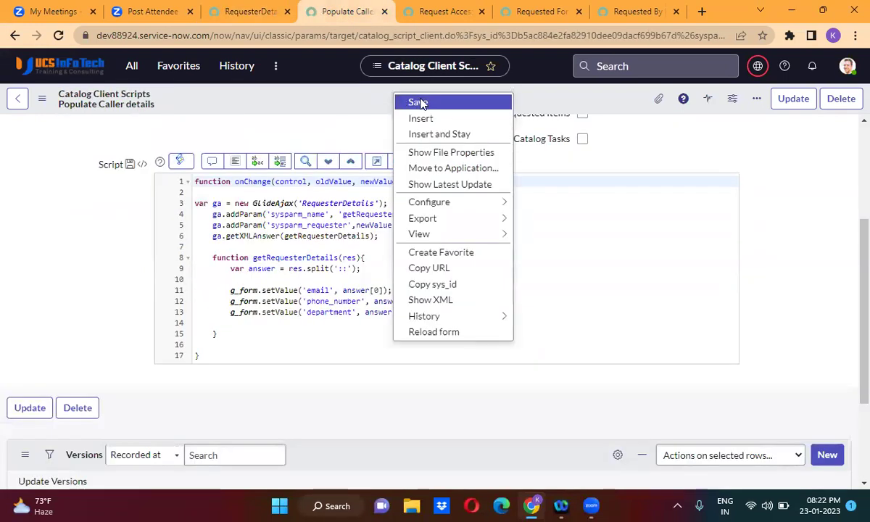
click(420, 102)
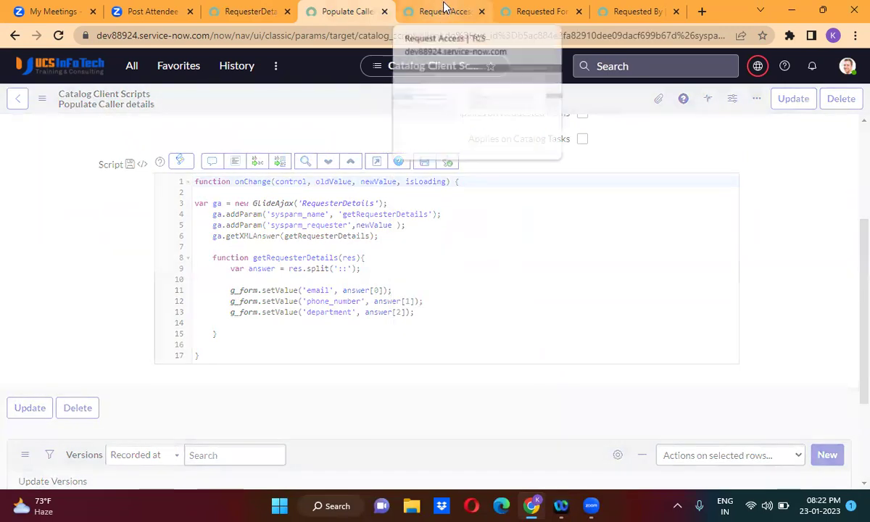
Reload Request Access to retest; Phone Number still shows Finance and Department stays empty.
click(443, 12)
click(59, 36)
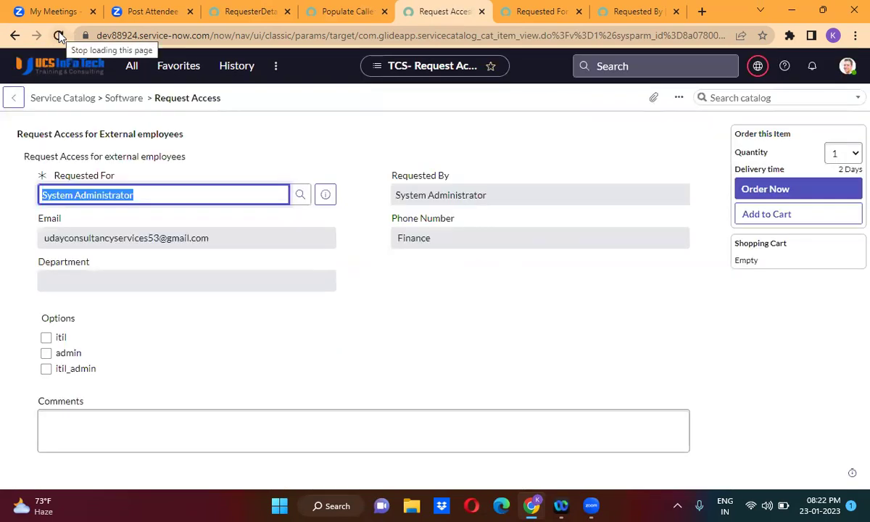
click(293, 137)
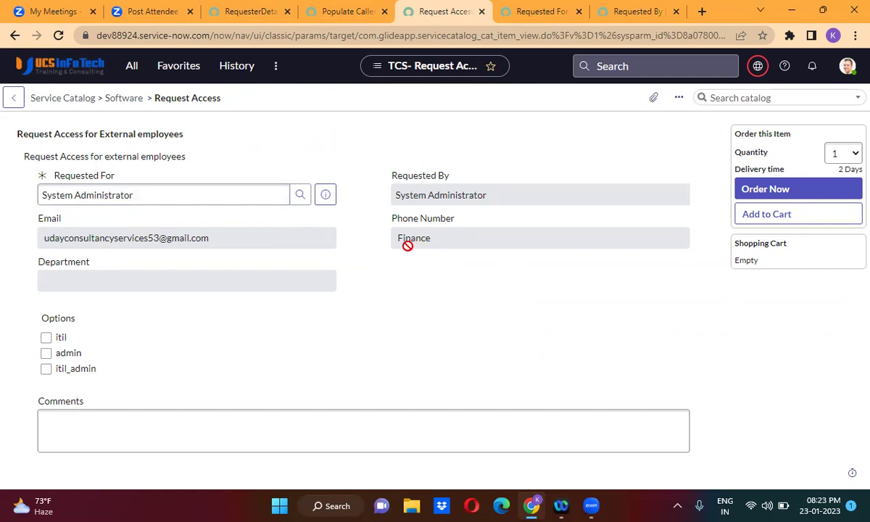
Go back through the tabs to view the RequesterDetails Script Include code.
click(344, 13)
click(419, 12)
click(258, 11)
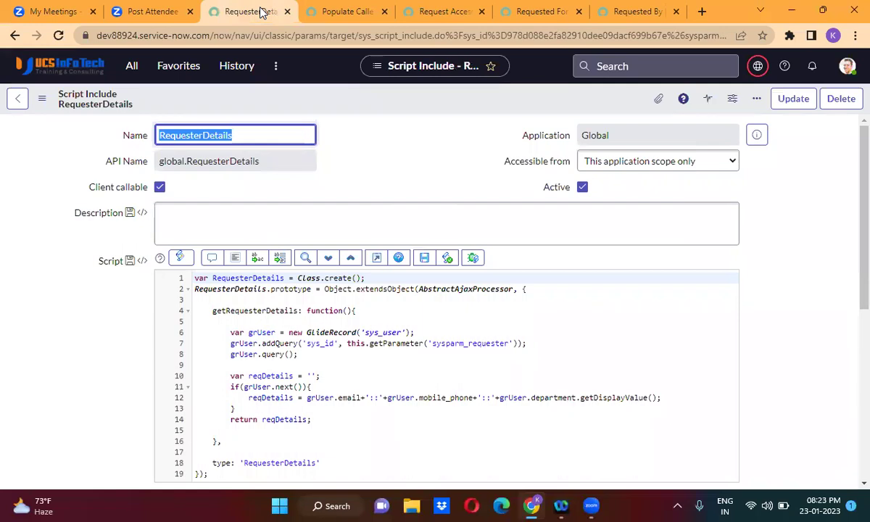
Duplicate the Script Include tab and go to the Service Catalog home page in the copy.
click(237, 70)
right_click(252, 13)
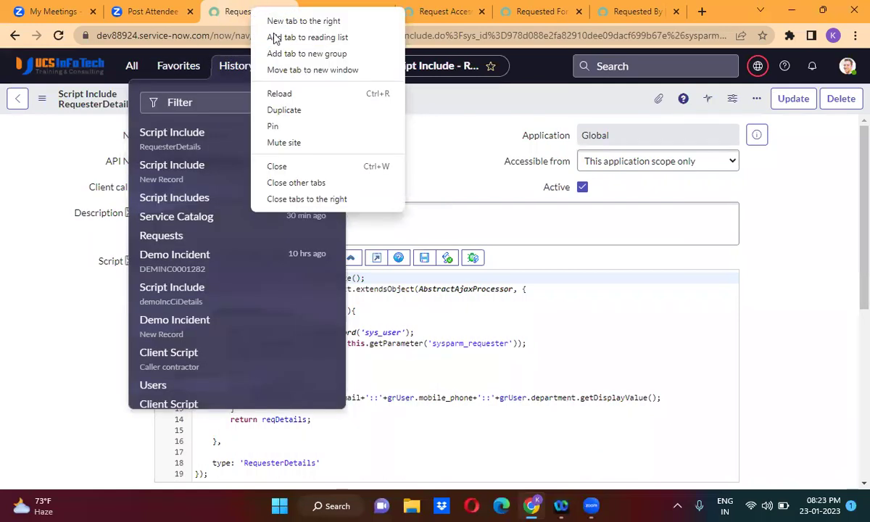
click(281, 110)
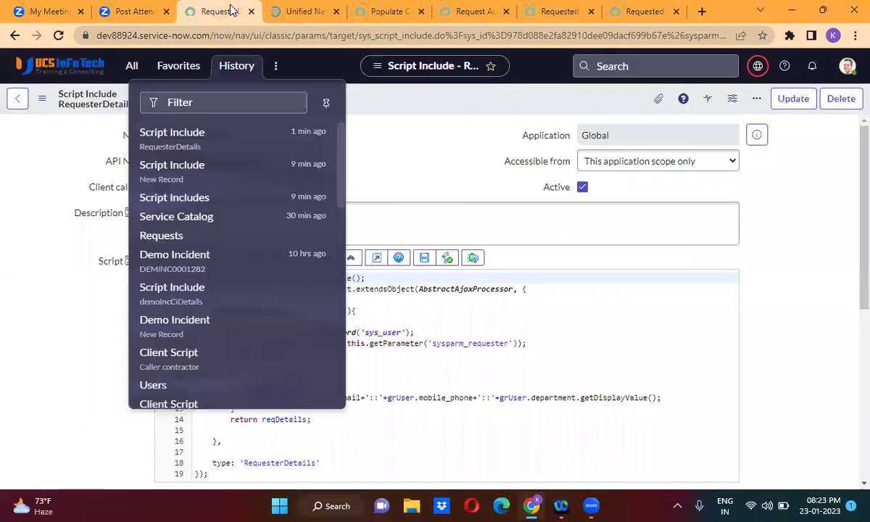
click(237, 67)
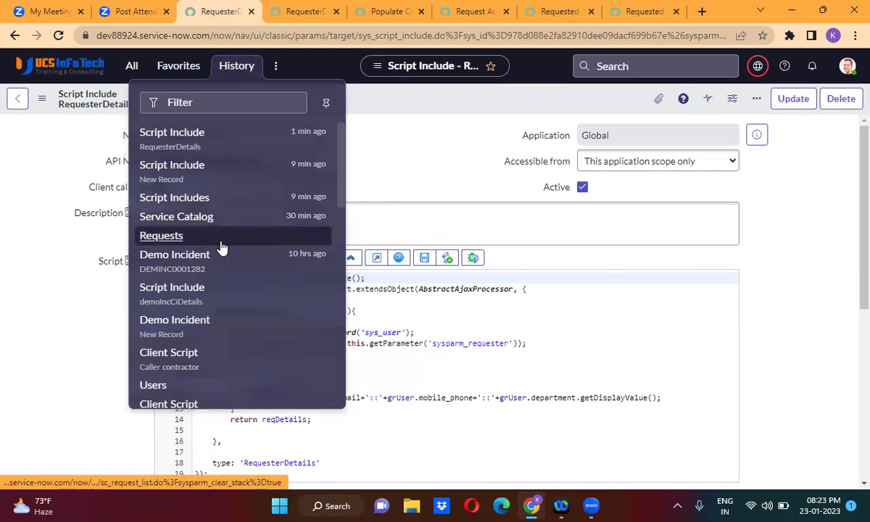
click(177, 216)
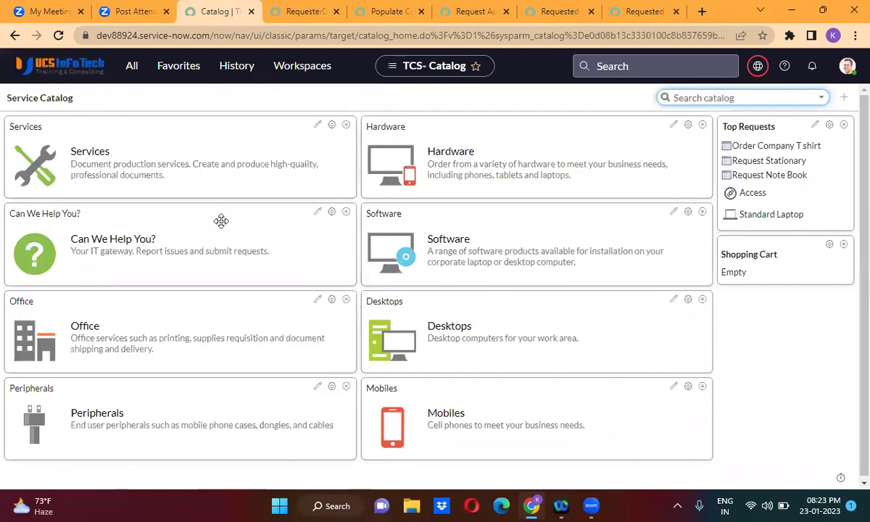
Filter the navigator on 'maintain' and open the Maintain Items catalog list.
click(244, 71)
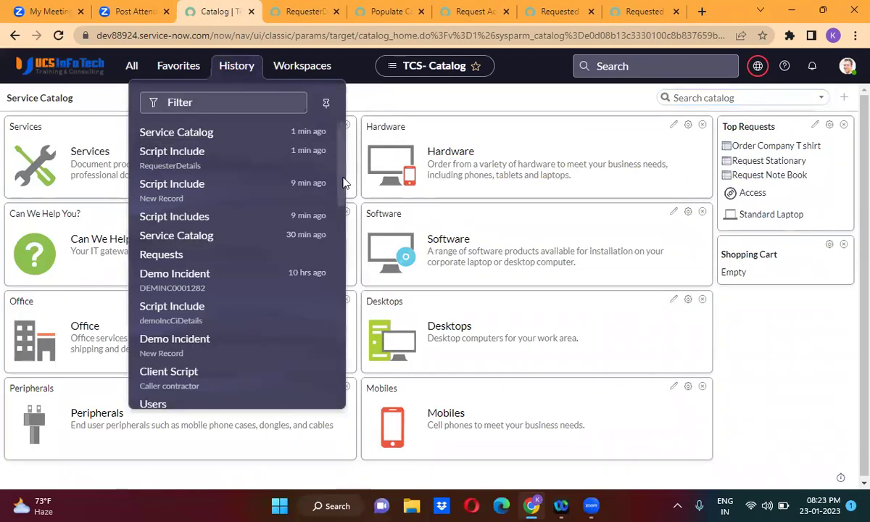
mouse_move(341, 181)
mouse_down()
mouse_move(338, 203)
mouse_move(336, 194)
mouse_up()
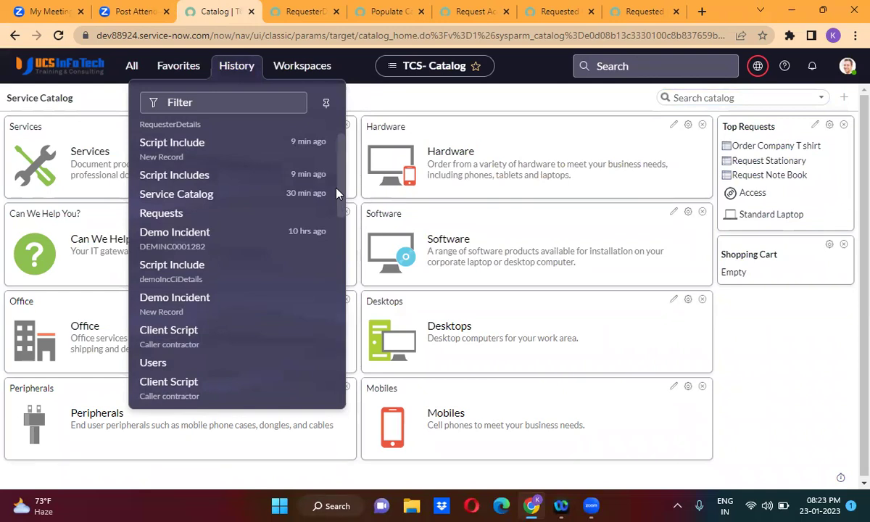
drag(337, 191, 335, 148)
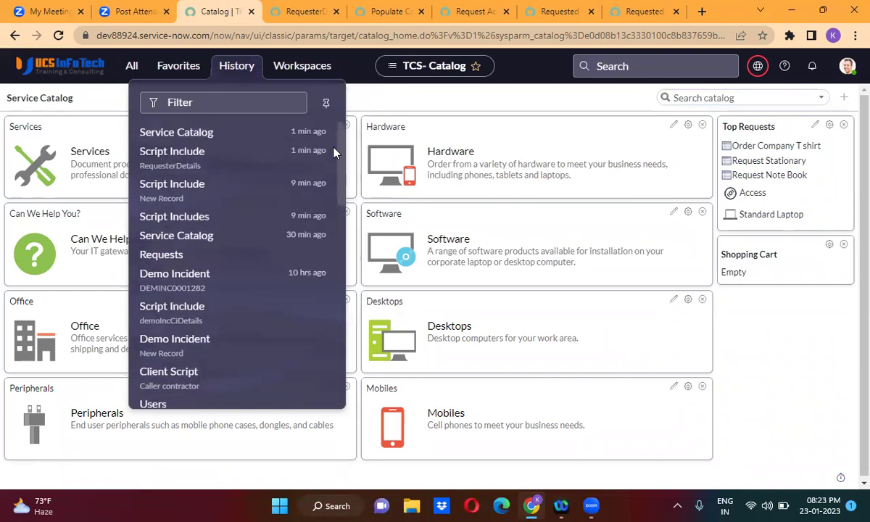
click(204, 95)
text(m)
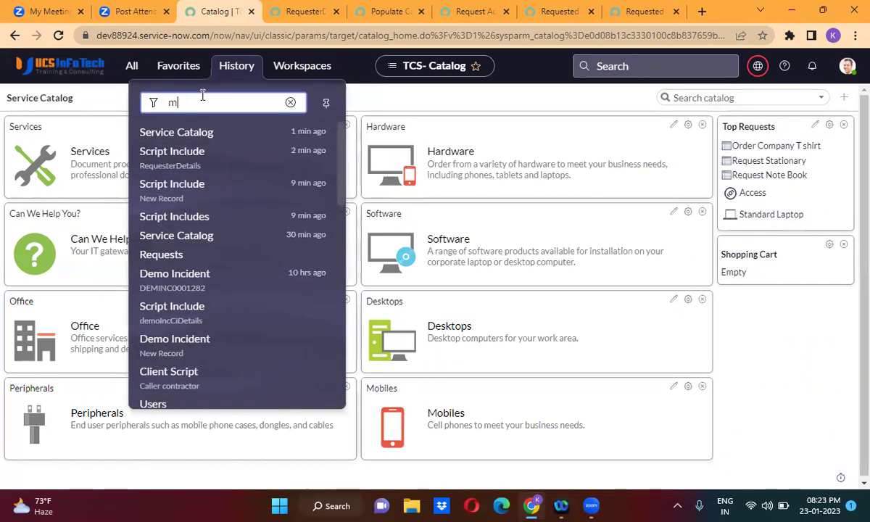
text(ailntain i)
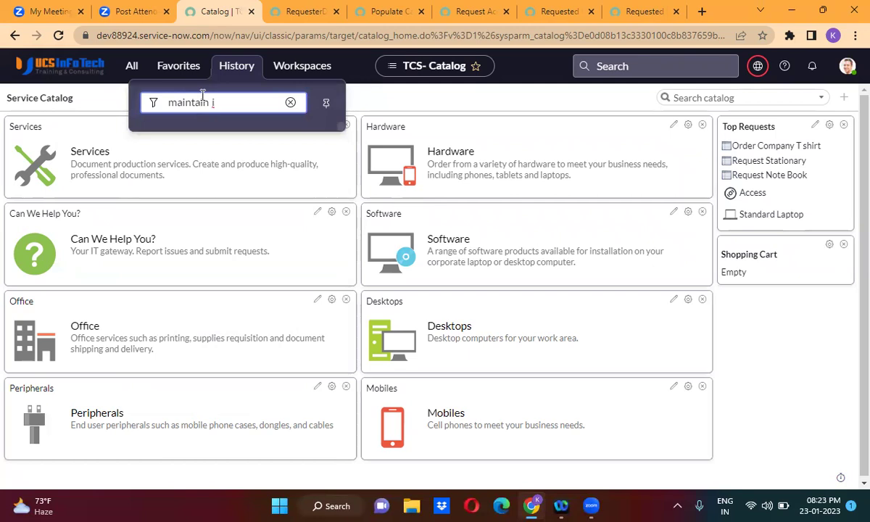
click(132, 65)
triple_click(116, 106)
text(maintain)
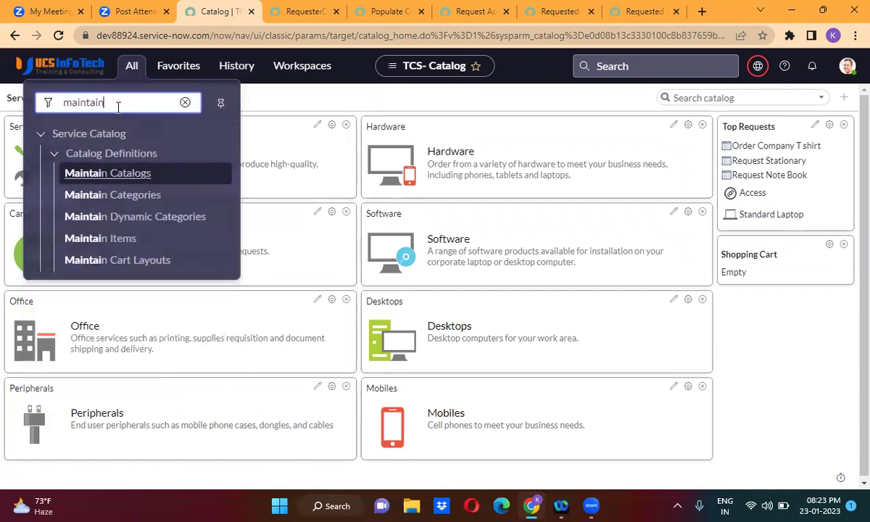
click(113, 243)
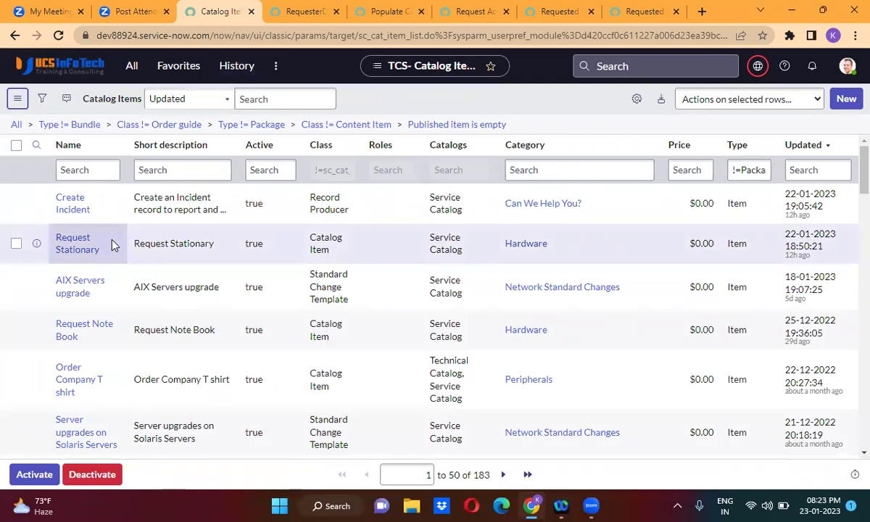
Filter catalog items by Name '*access' and open Request Access in a new tab.
click(84, 251)
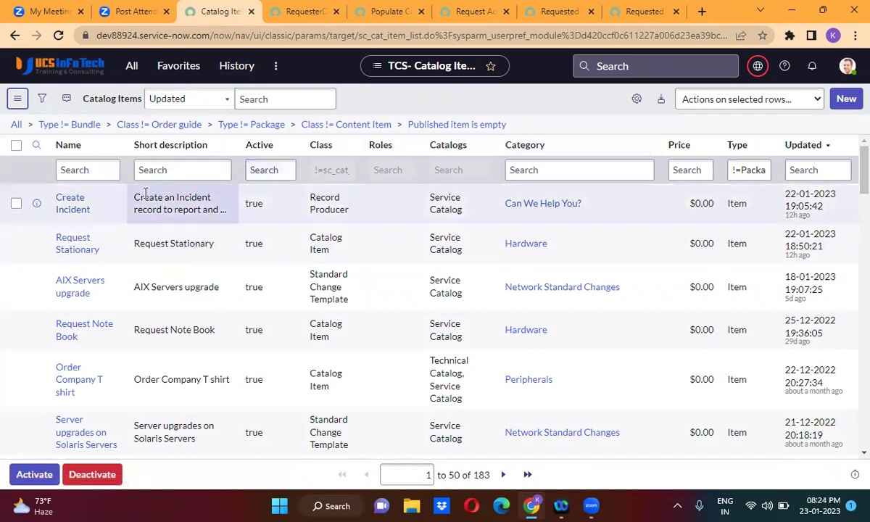
click(97, 172)
text(*req)
key(BackSpace)
key(BackSpace)
key(BackSpace)
key(BackSpace)
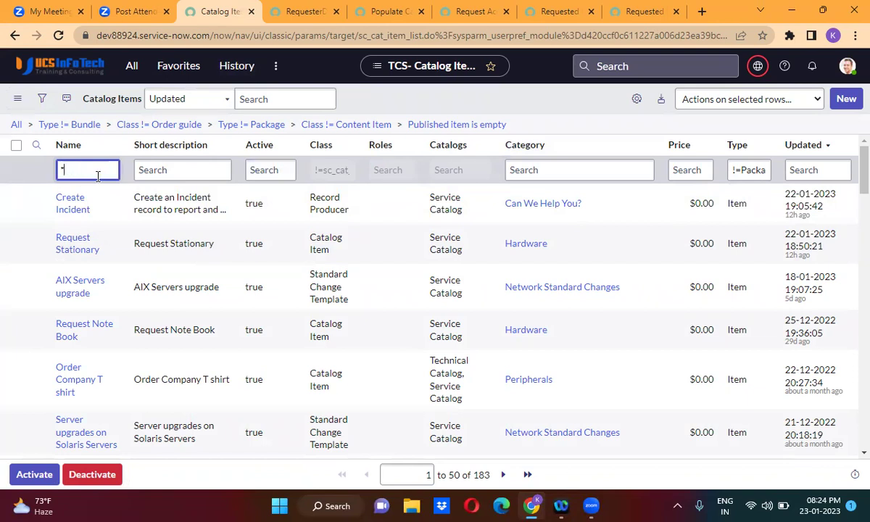
text(*access)
key(Return)
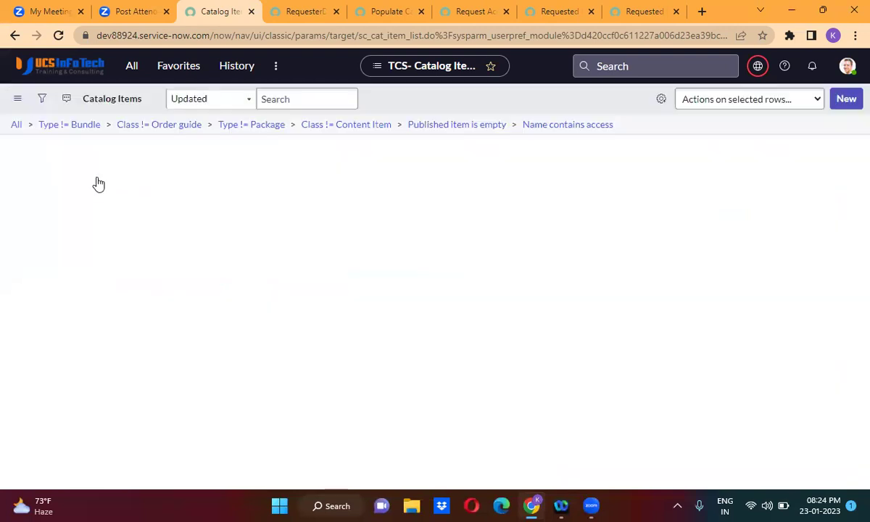
middle_click(65, 210)
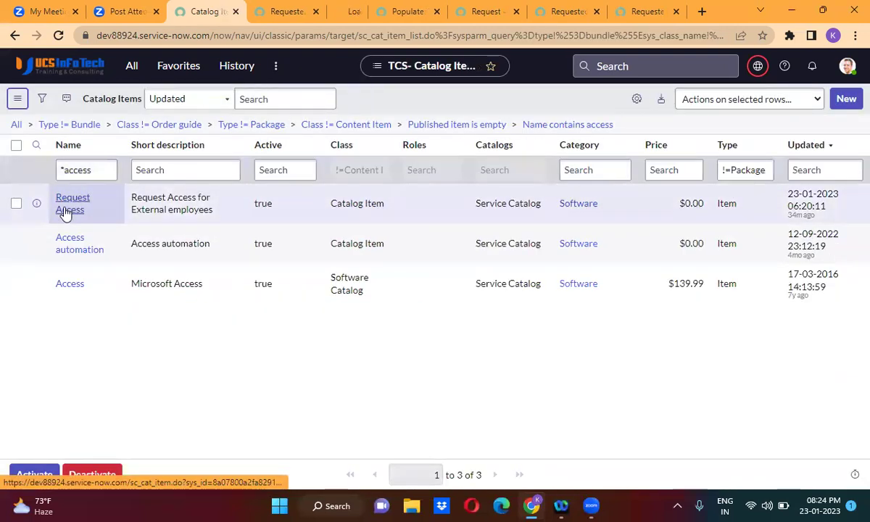
click(330, 13)
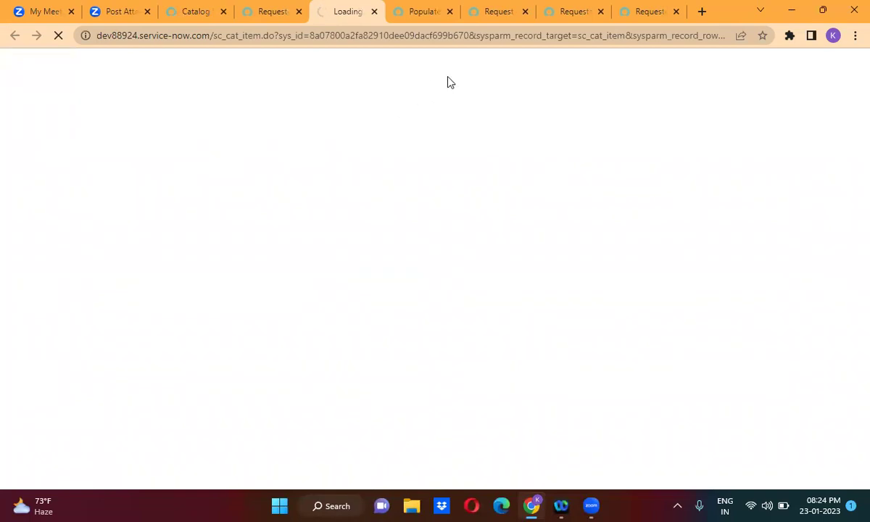
Review the Populate Caller details client script and RequesterDetails Script Include code.
click(419, 20)
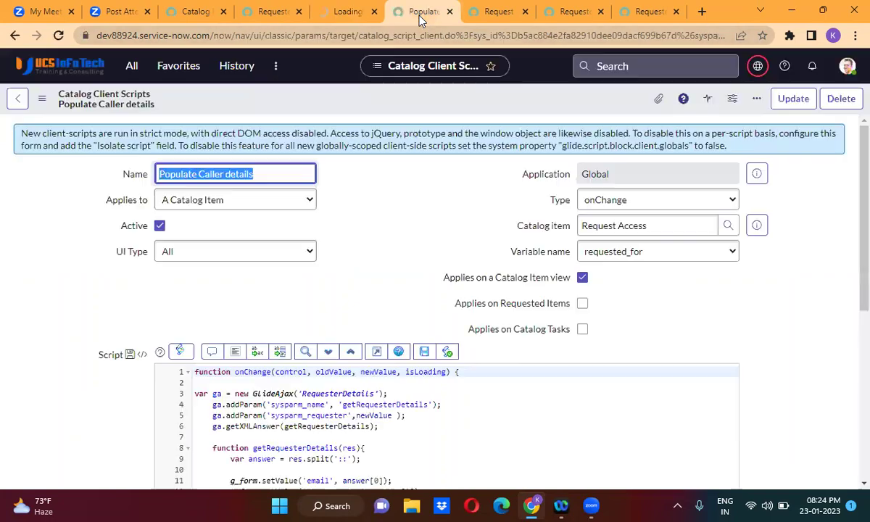
click(378, 241)
scroll(378, 242, down, 1)
scroll(377, 241, down, 3)
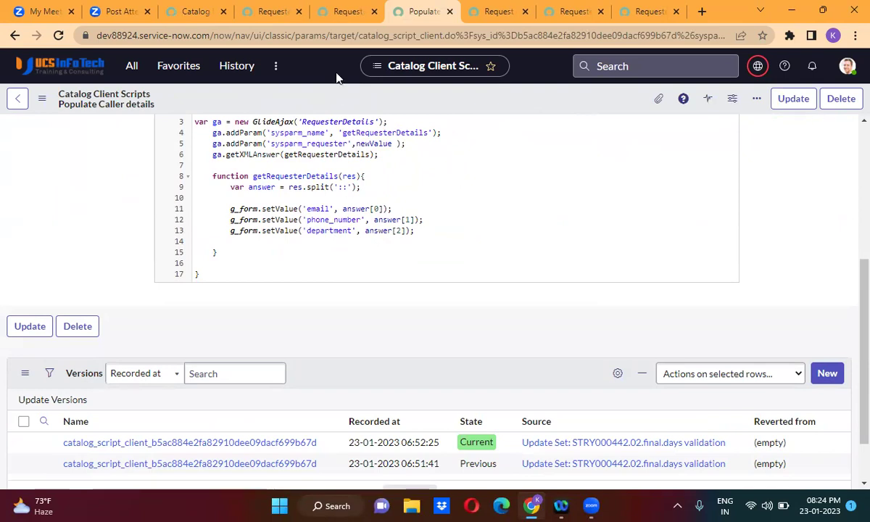
click(340, 16)
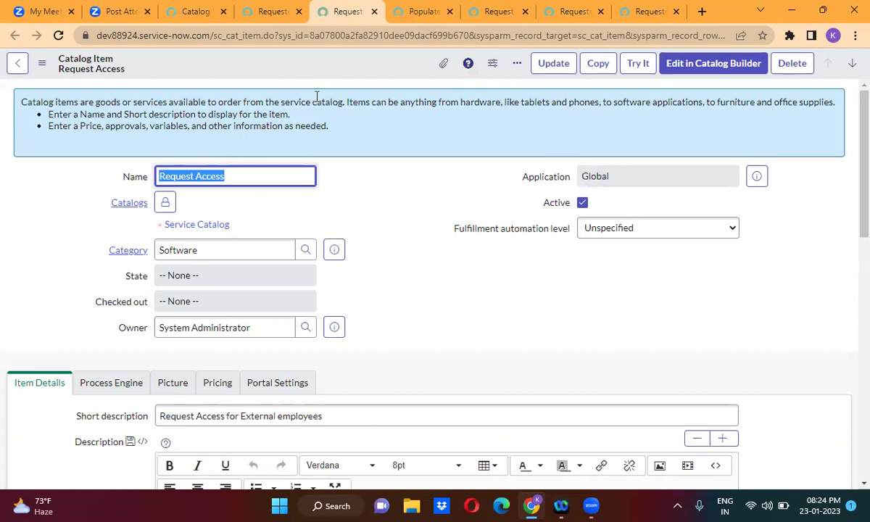
click(262, 20)
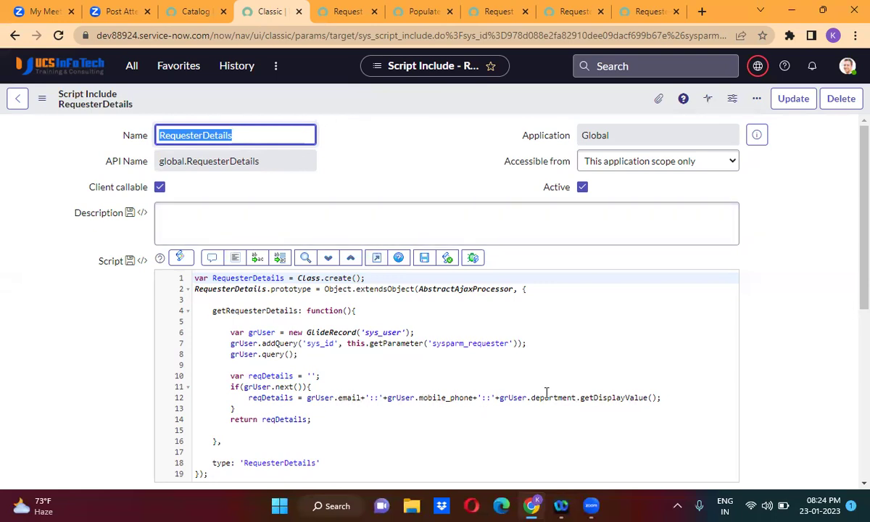
click(420, 11)
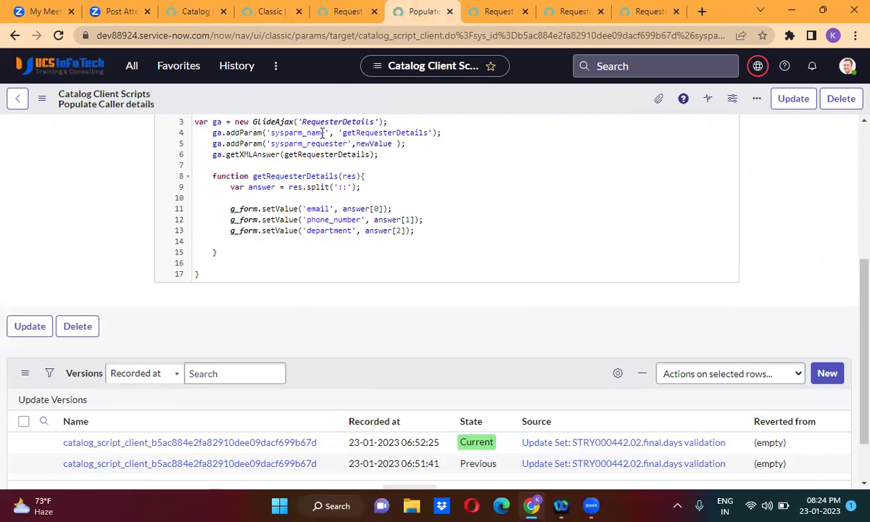
Show the Request Access item's Variables (12) related list.
click(340, 11)
scroll(382, 343, down, 2)
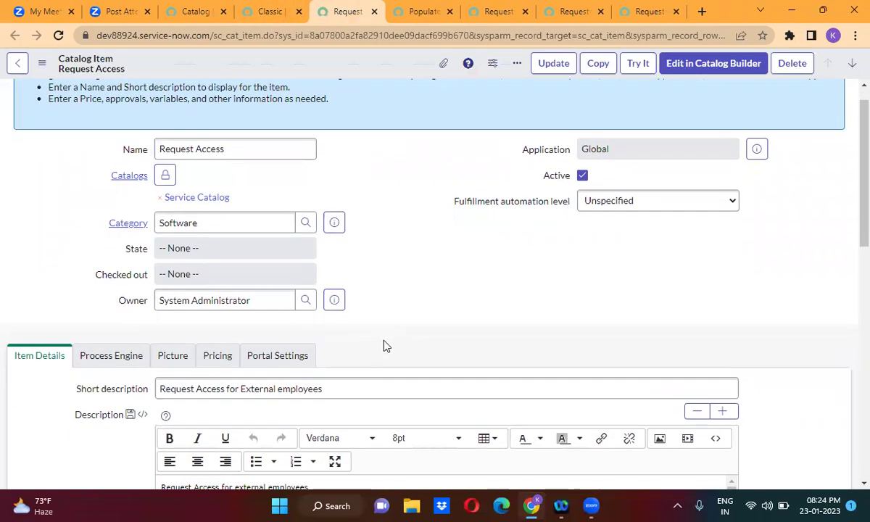
scroll(385, 342, down, 10)
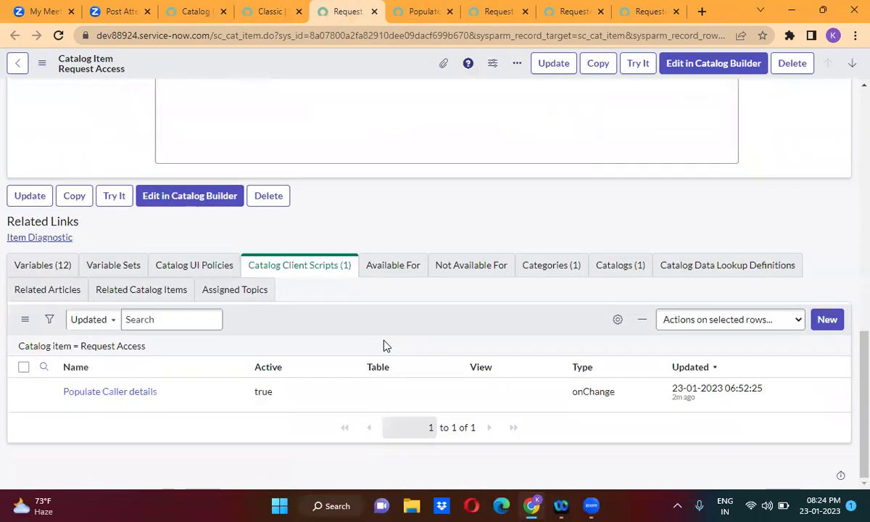
click(42, 269)
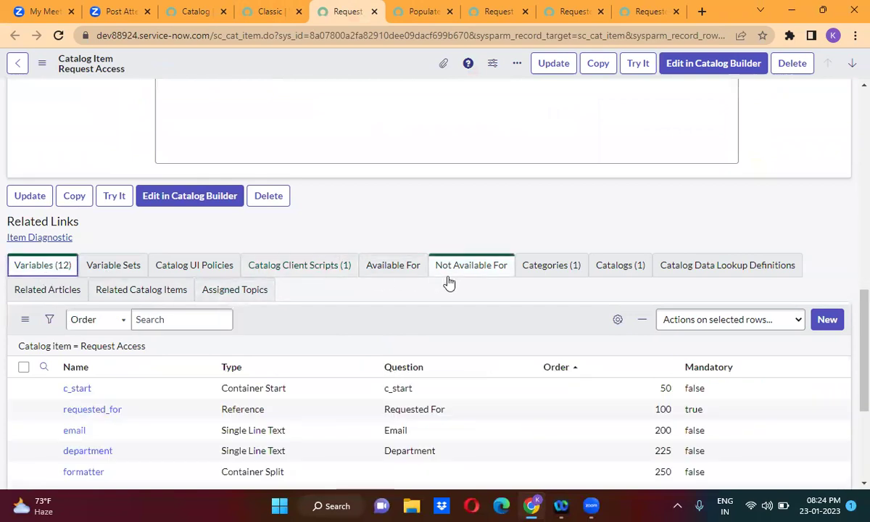
Check the phone_number and department variable names, then return to Populate Caller details.
scroll(441, 319, down, 3)
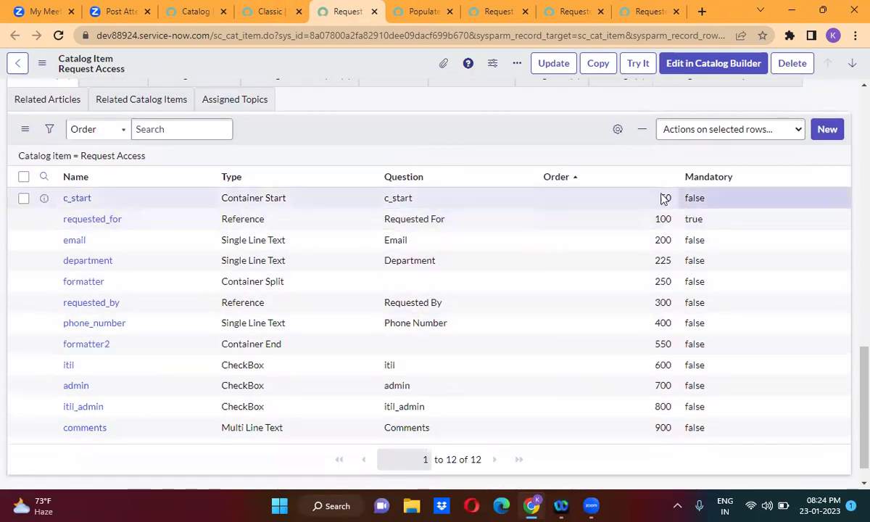
click(147, 331)
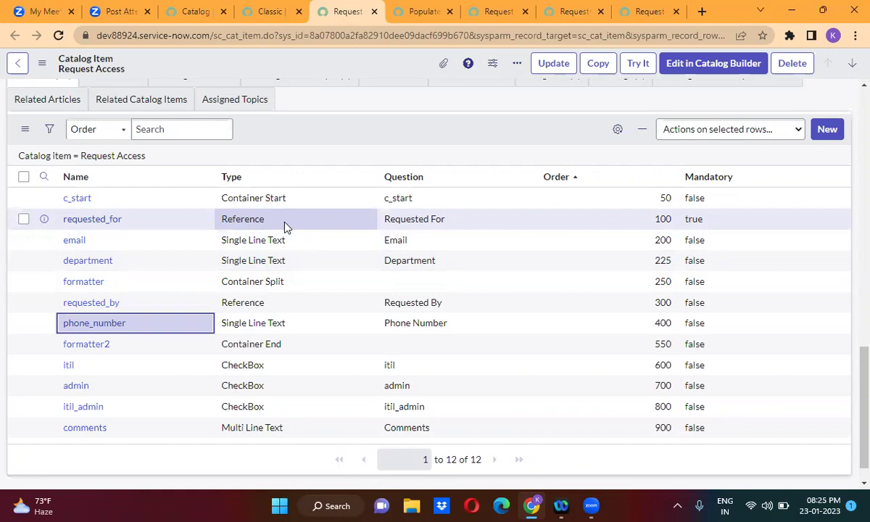
click(116, 267)
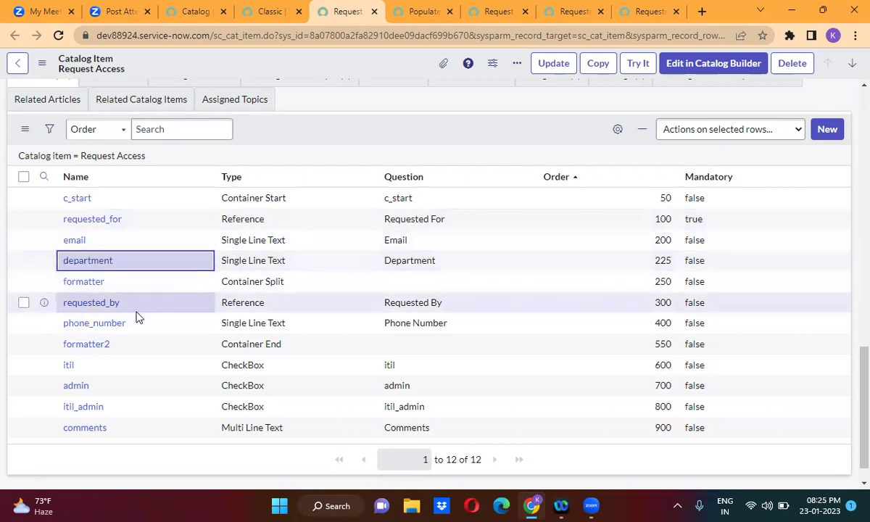
click(425, 16)
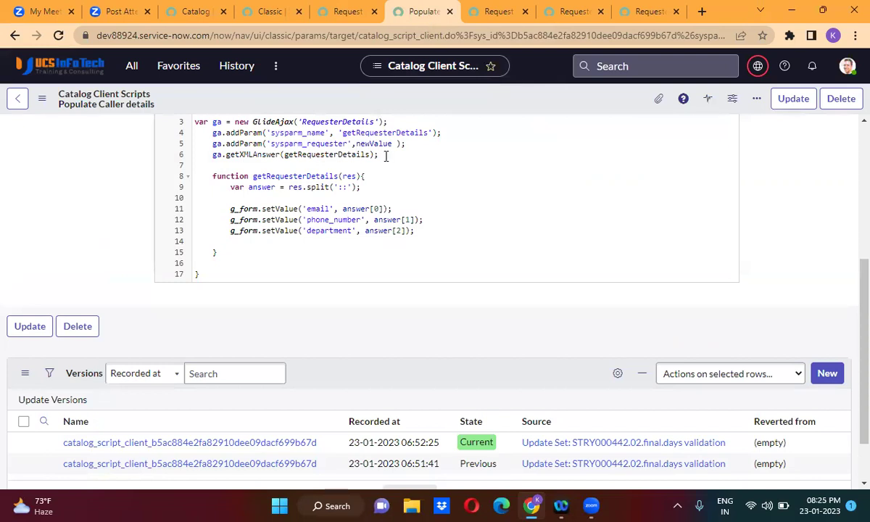
Inspect line 12 of RequesterDetails joining email, mobile_phone and department, then return to Request Access.
click(268, 12)
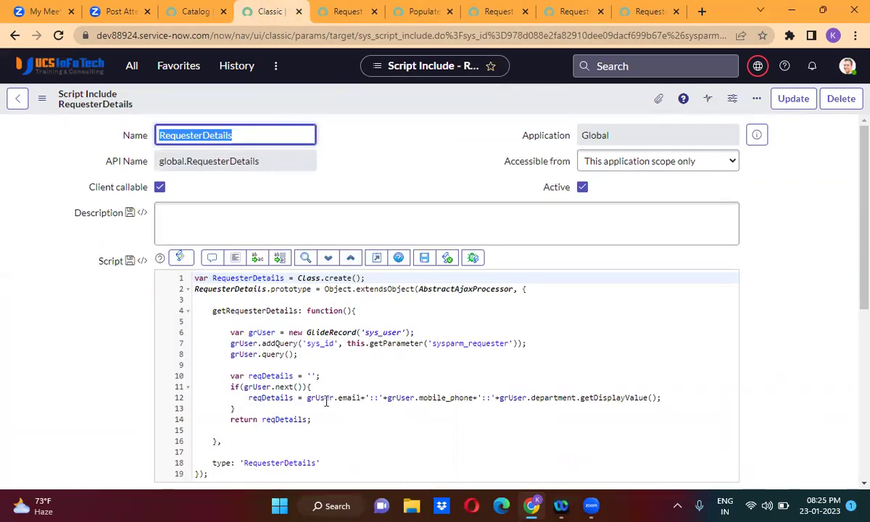
click(428, 398)
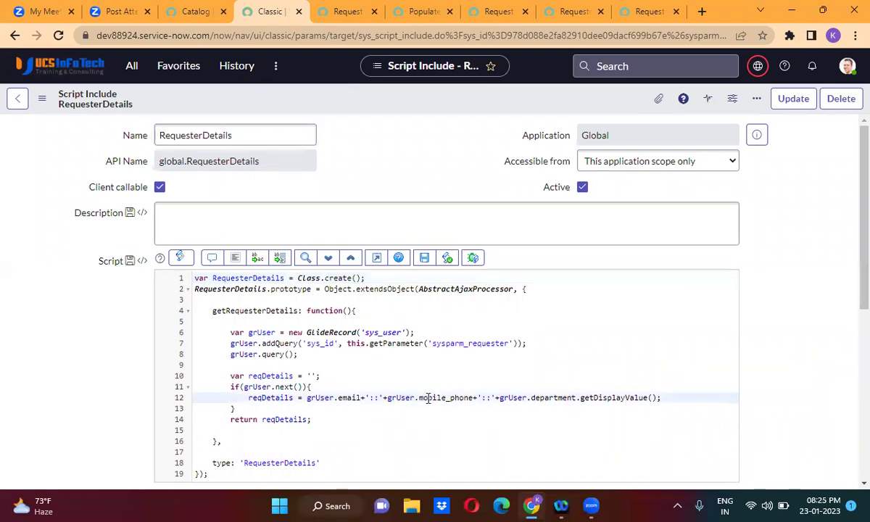
double_click(428, 398)
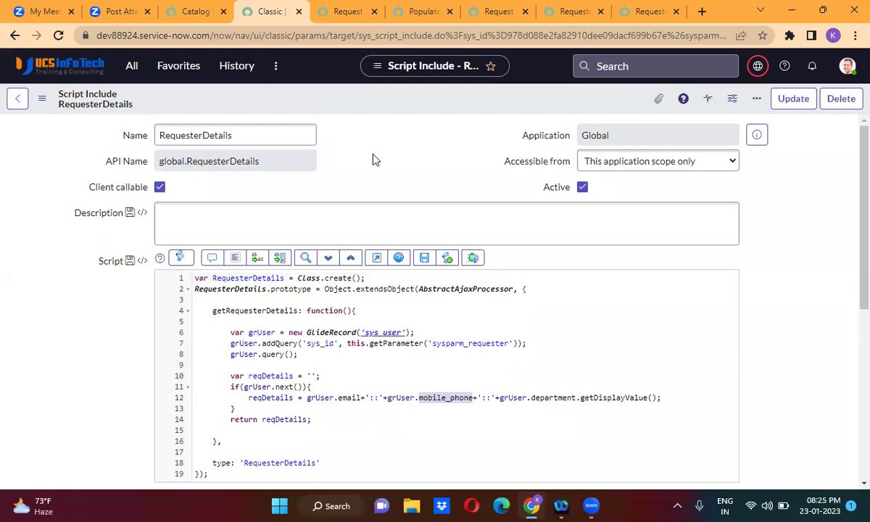
click(417, 11)
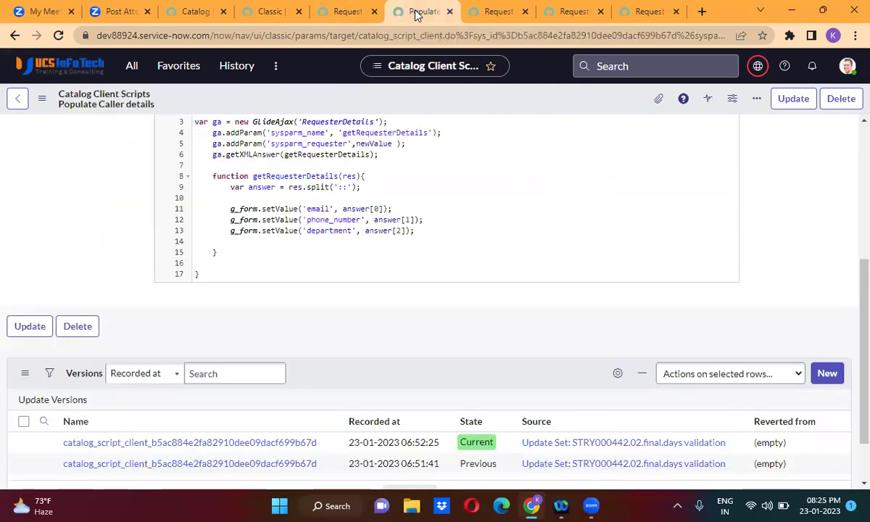
click(492, 10)
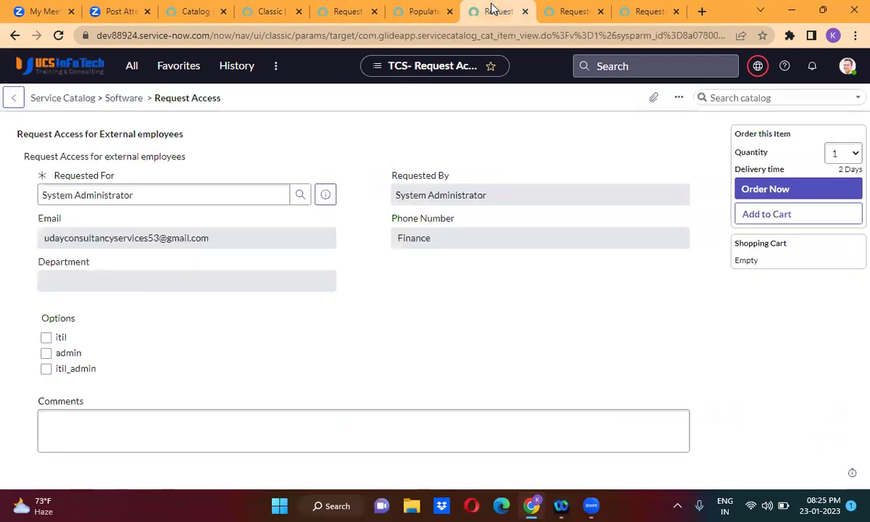
Reload Request Access and pick another Requested For user, auto-filling Email and Department 'Product Management'.
click(59, 35)
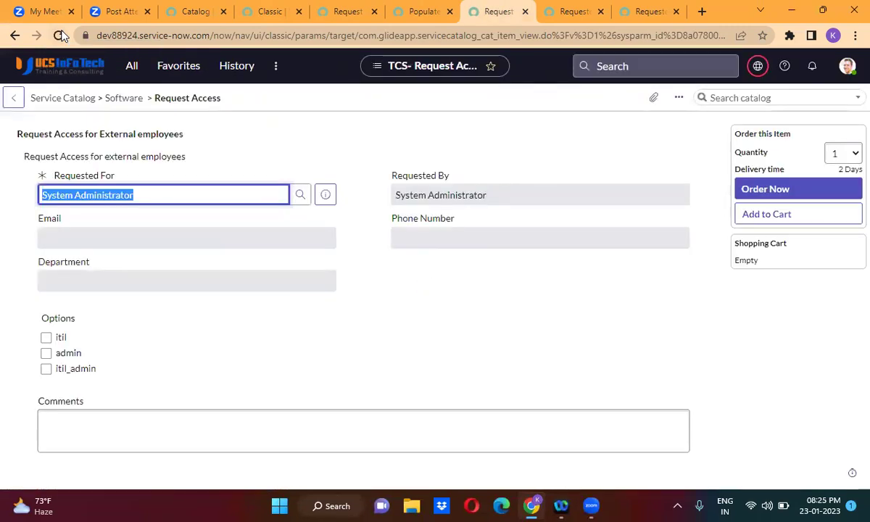
click(354, 251)
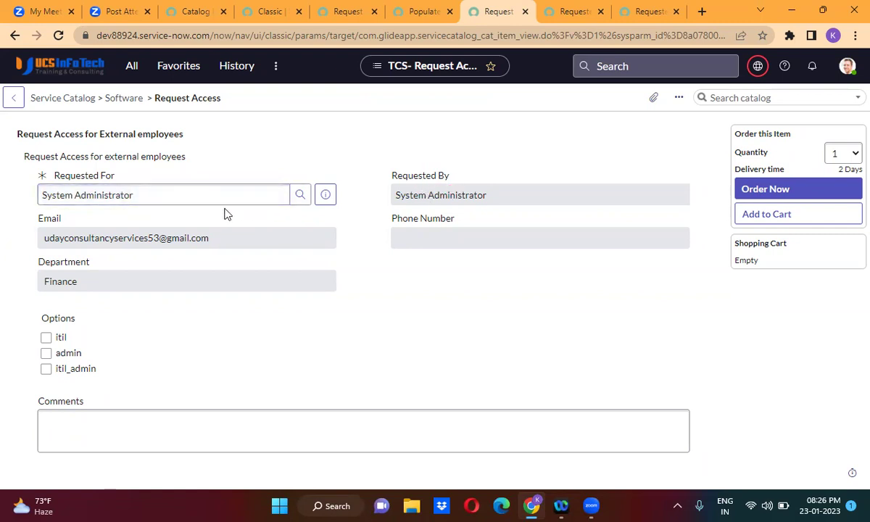
triple_click(127, 195)
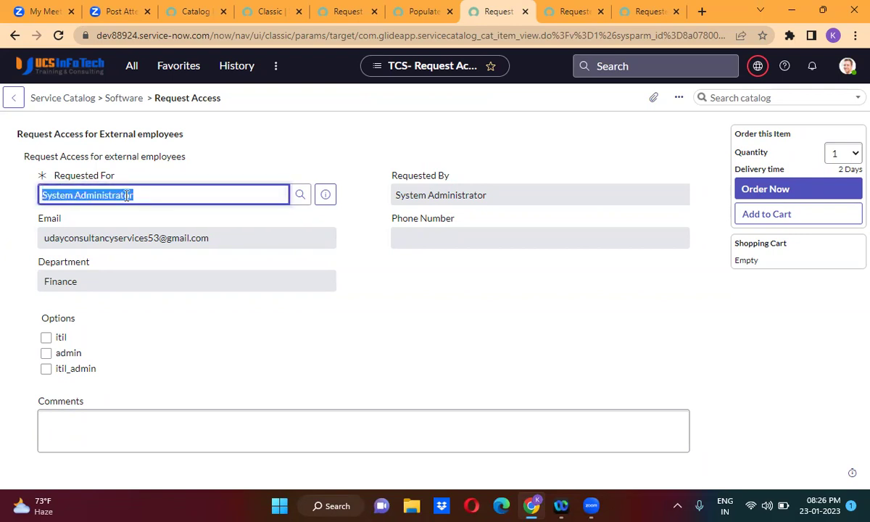
text(abel)
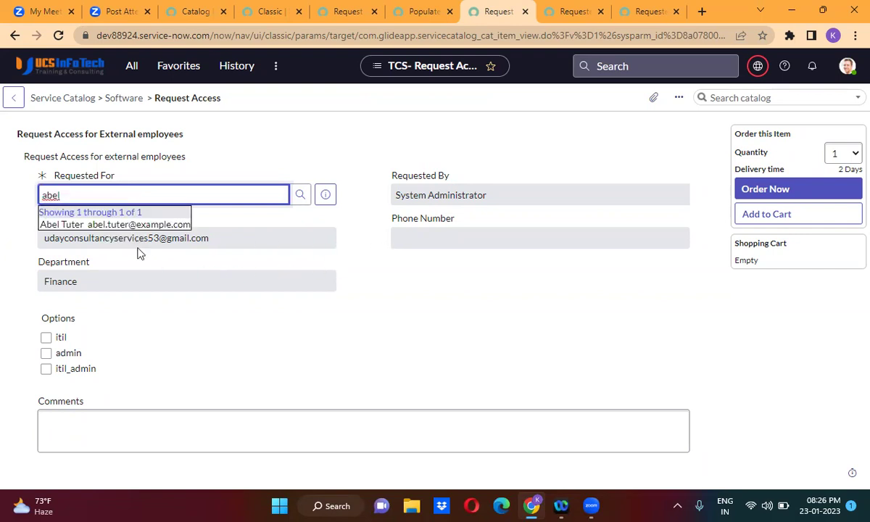
click(113, 225)
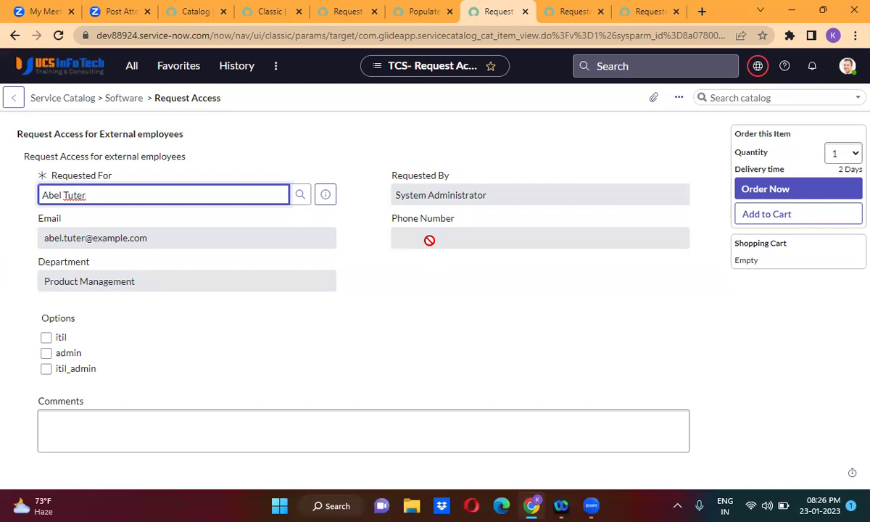
In the RequesterDetails script include, review the department getDisplayValue call on line 12.
click(269, 13)
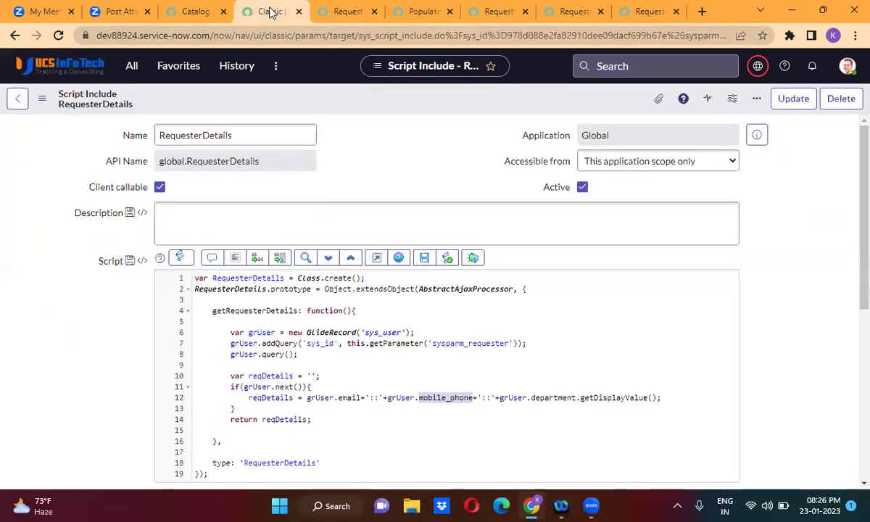
double_click(609, 399)
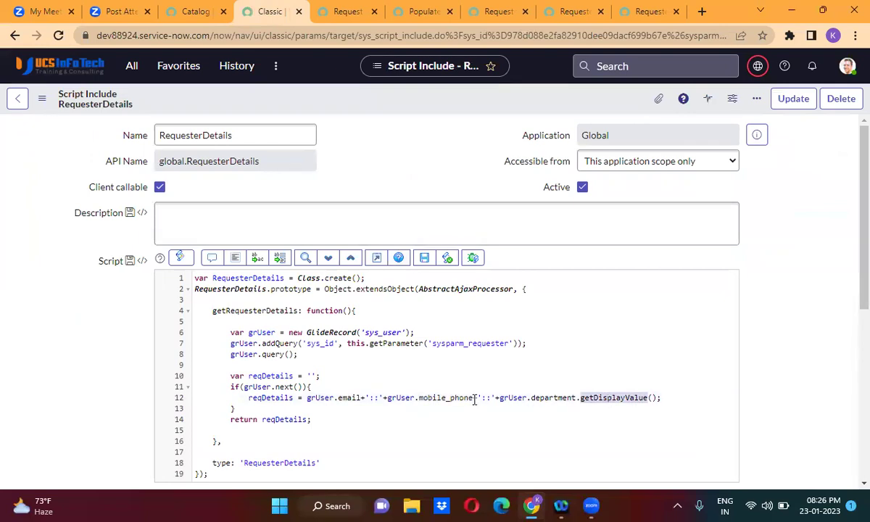
double_click(555, 398)
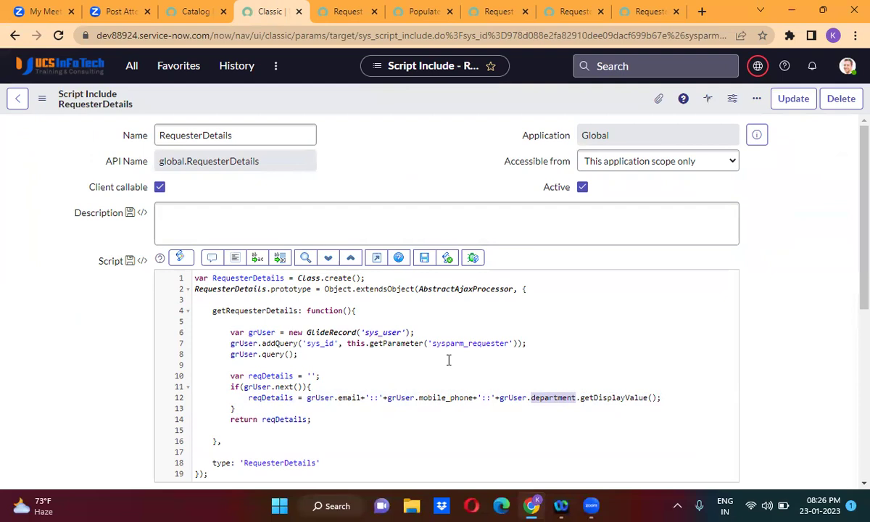
Use Show Data on 'sys_user' in the script to open the Users list of 659 records.
right_click(382, 333)
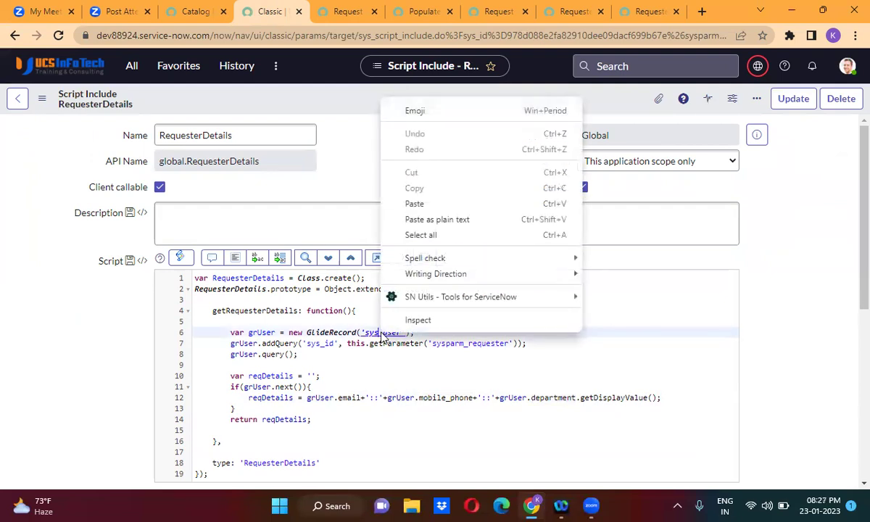
click(376, 353)
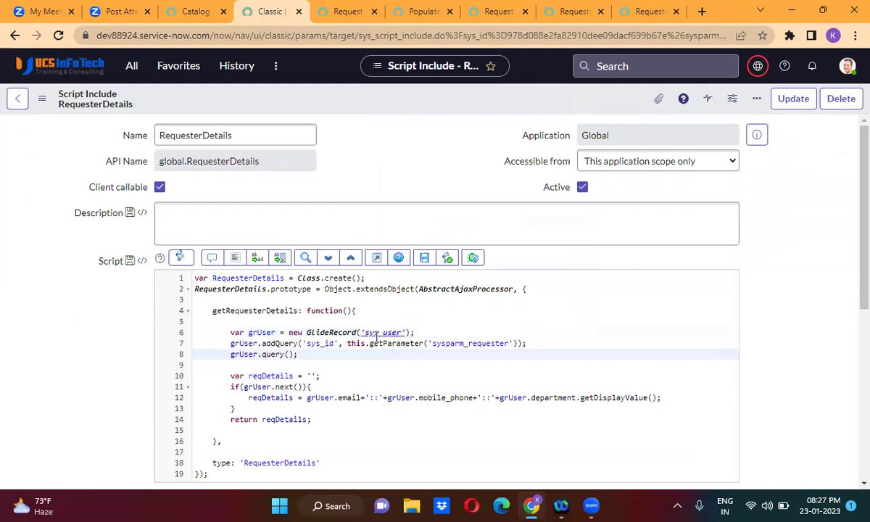
right_click(376, 338)
click(413, 363)
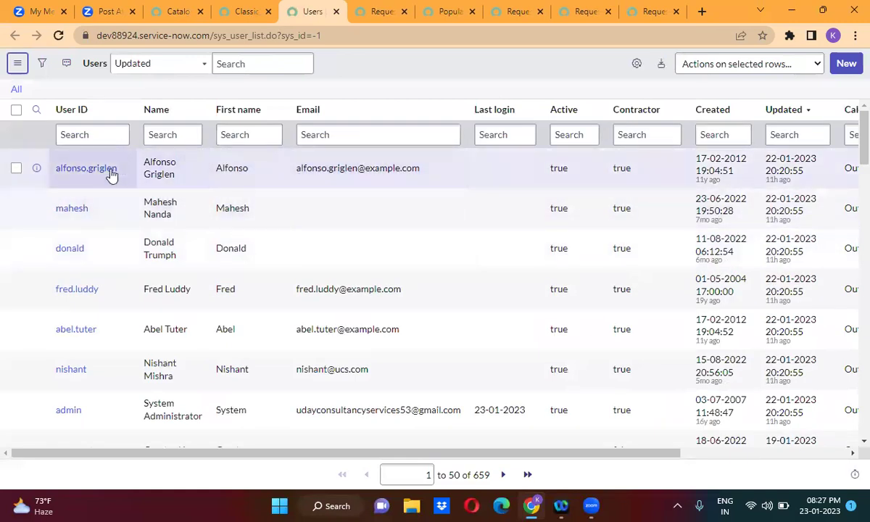
Inspect the first user's record (Department IT, mobile phone), then return to the RequesterDetails script include.
ctrl+click(95, 170)
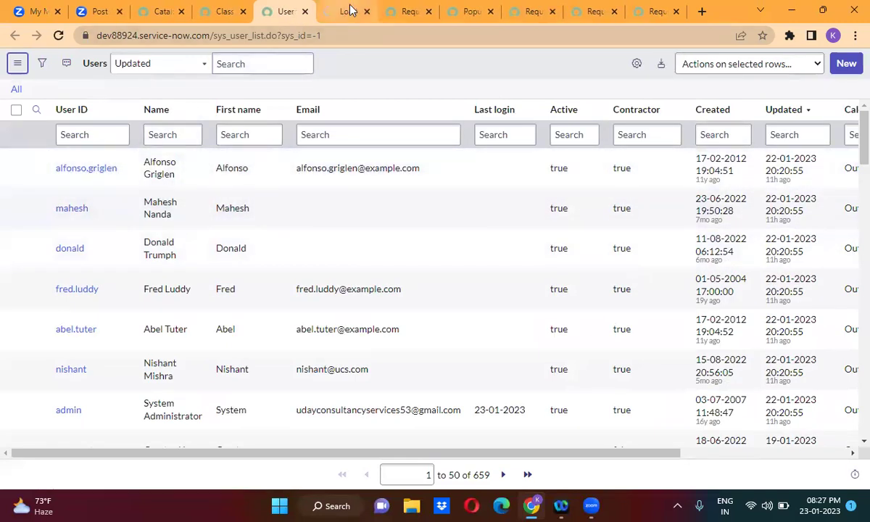
click(337, 9)
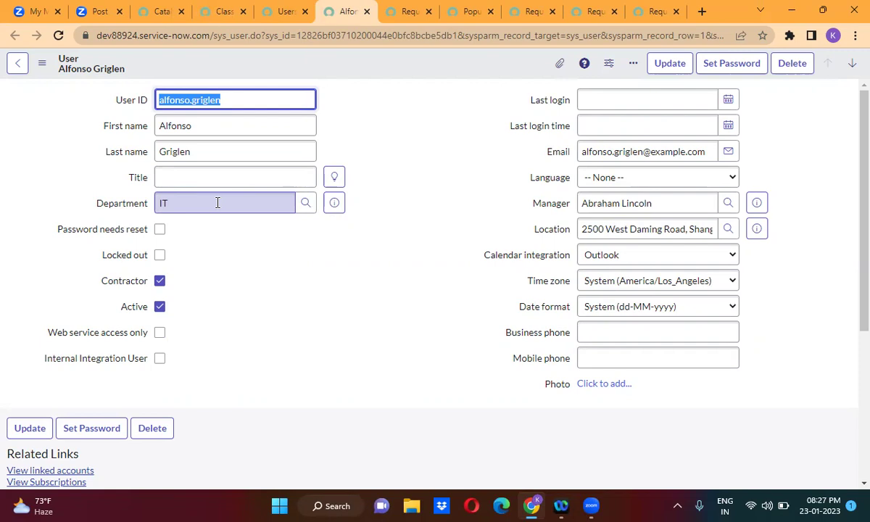
click(273, 17)
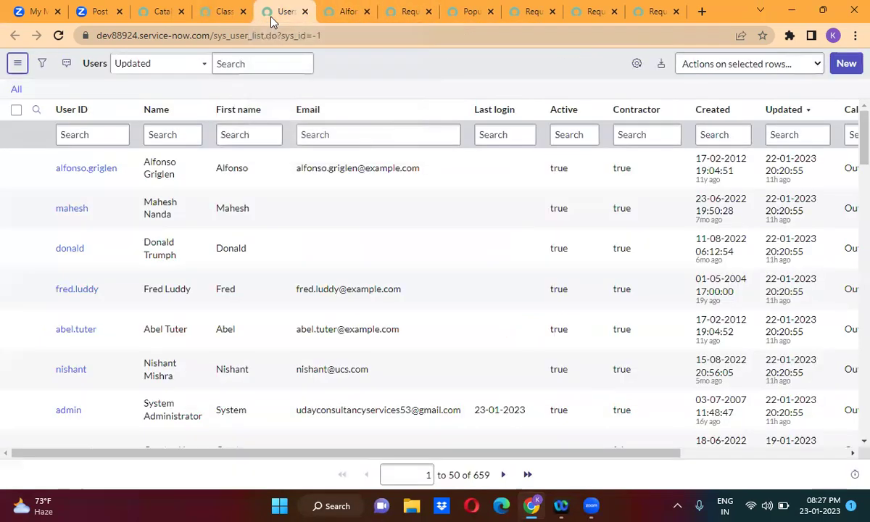
click(218, 13)
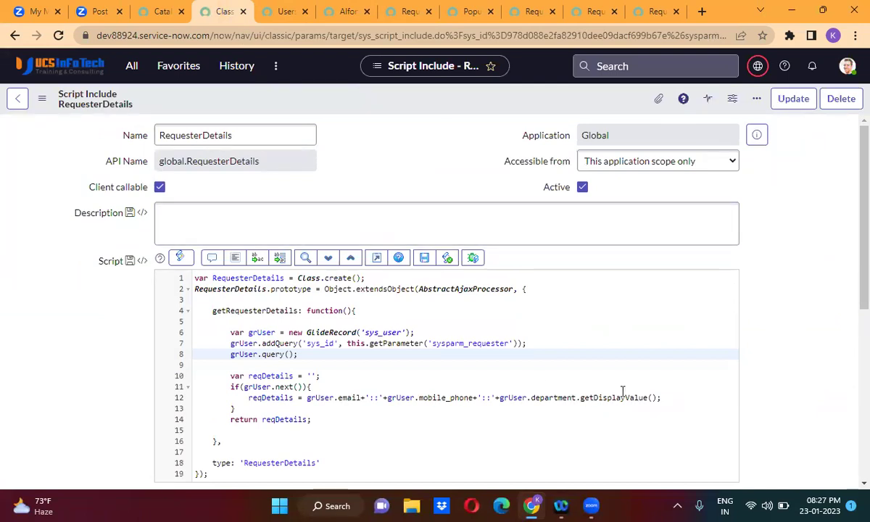
On the Request Access Try It form, confirm Department auto-filled as Product Management and Email was filled.
click(460, 13)
click(506, 13)
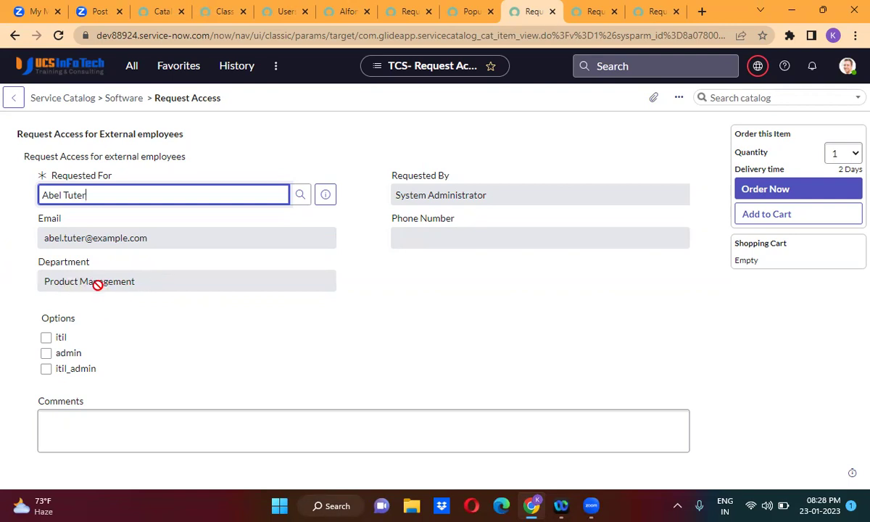
click(106, 280)
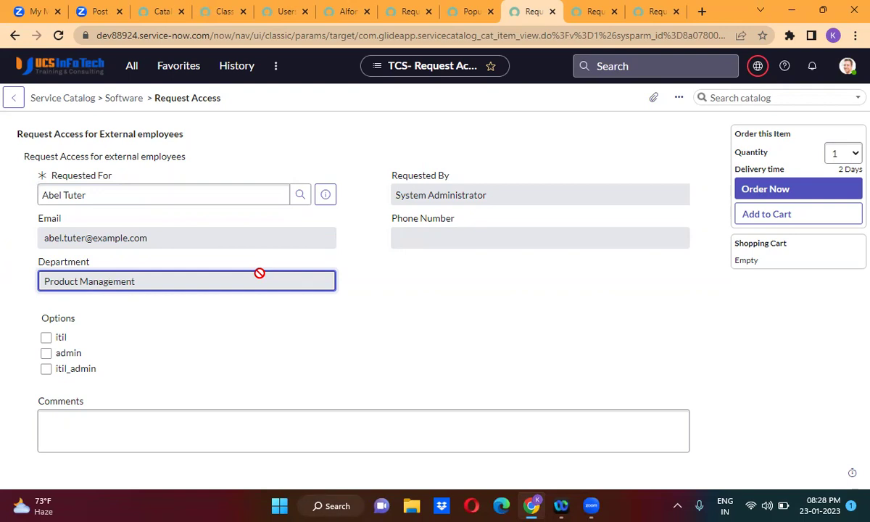
click(409, 282)
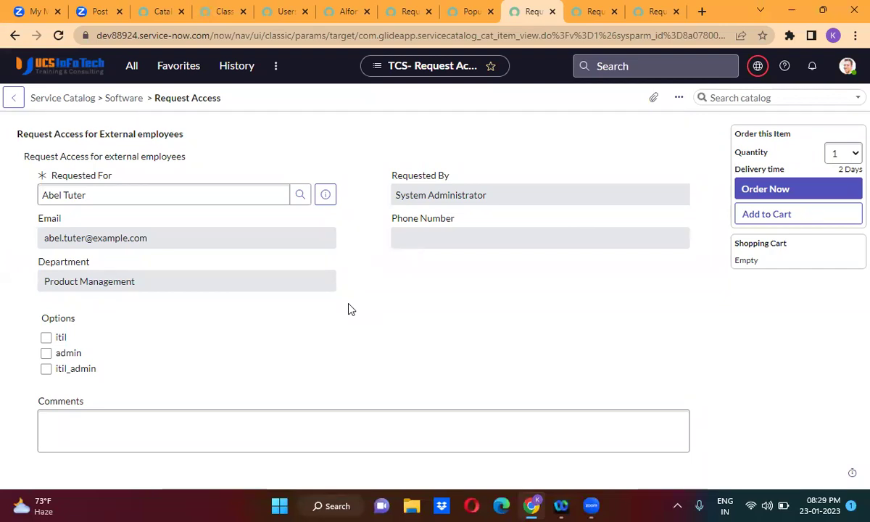
Tick and untick the itil option several times to test the Request Access form.
click(49, 342)
click(49, 343)
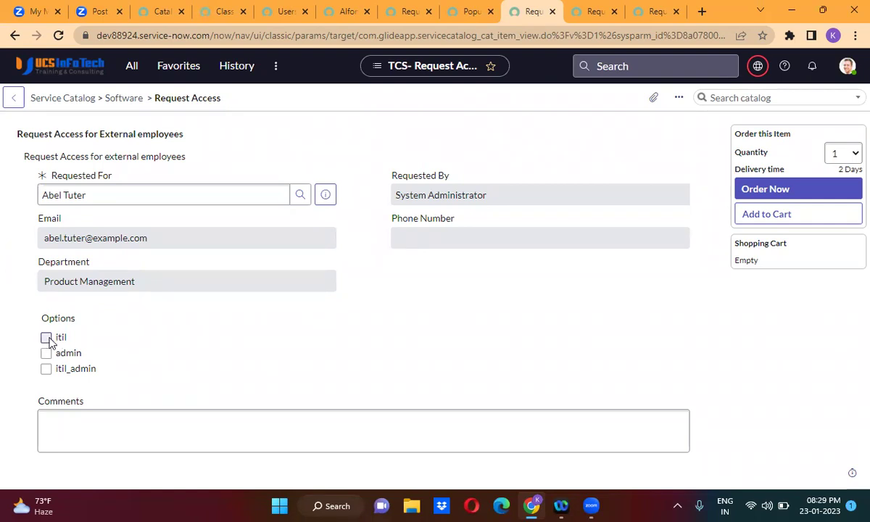
click(47, 341)
click(46, 341)
click(69, 339)
click(68, 339)
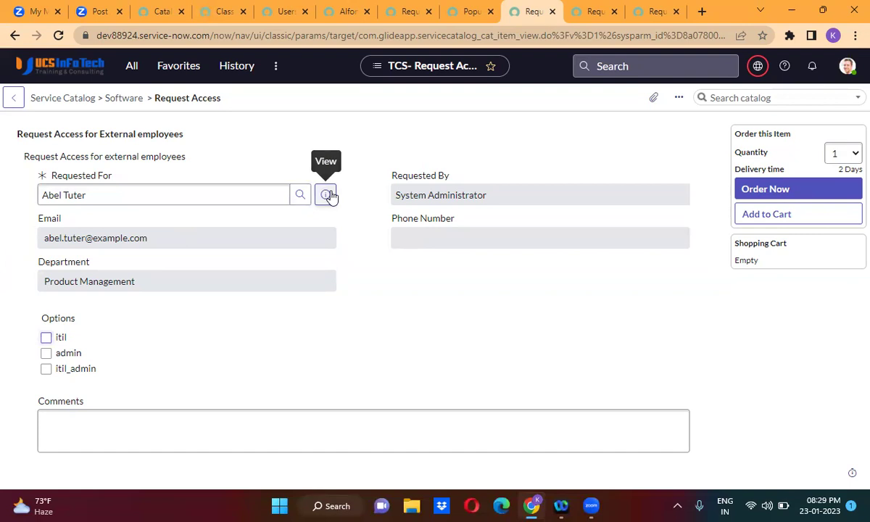
From the Request Access item's Catalog UI Policies list, create a new catalog UI policy.
click(396, 113)
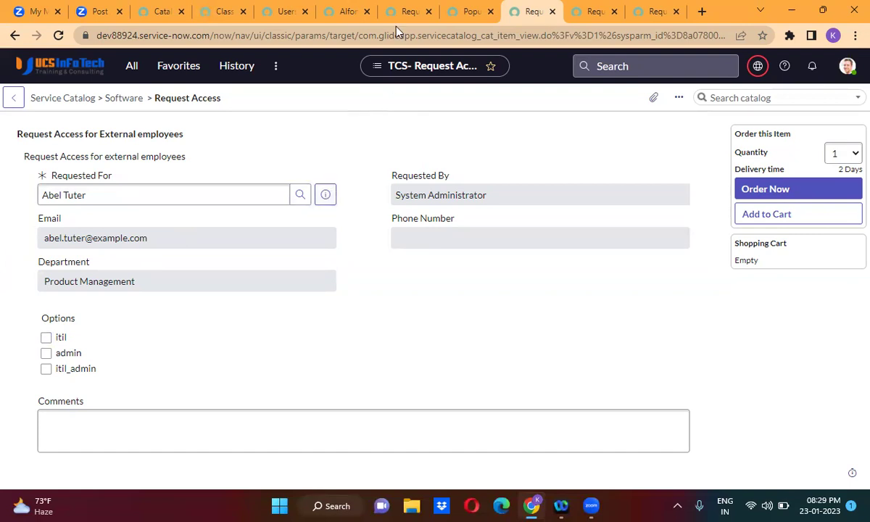
click(400, 13)
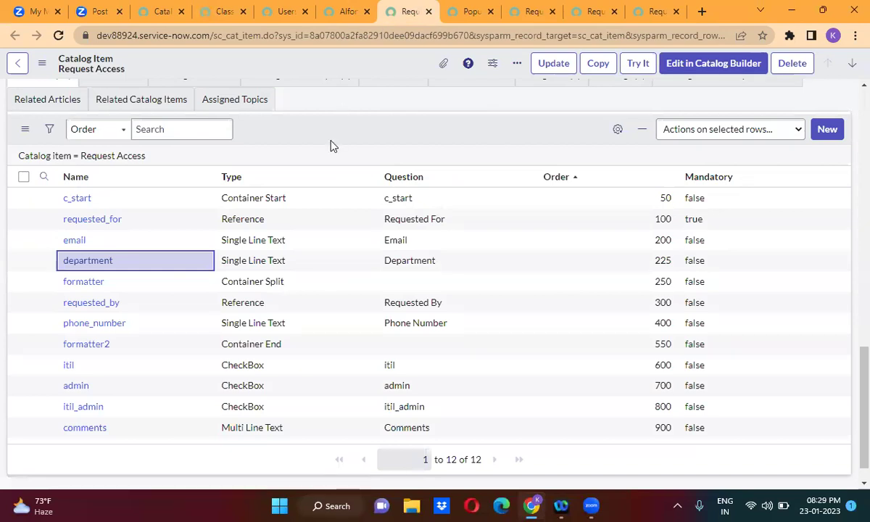
scroll(329, 145, up, 1)
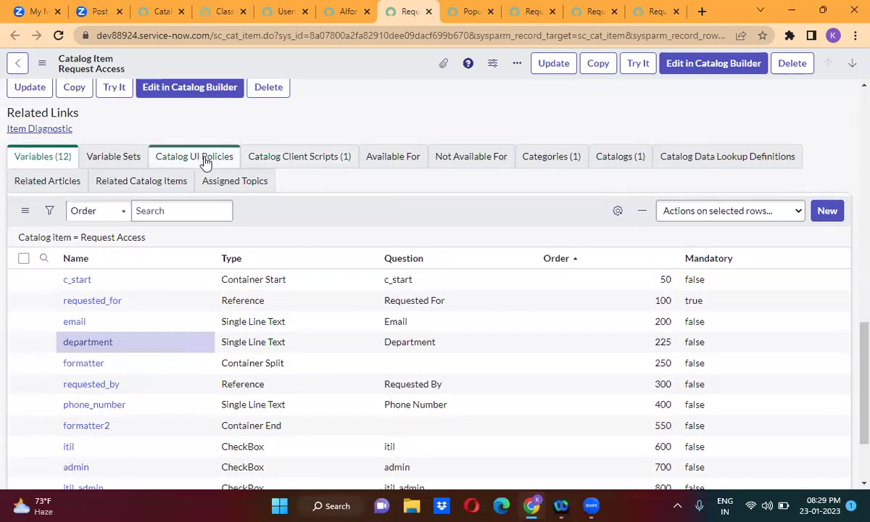
click(204, 161)
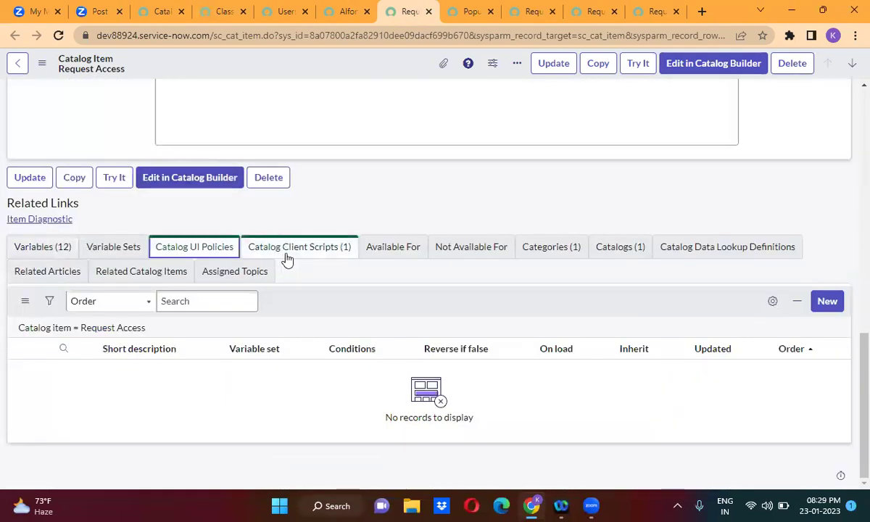
click(287, 260)
click(210, 270)
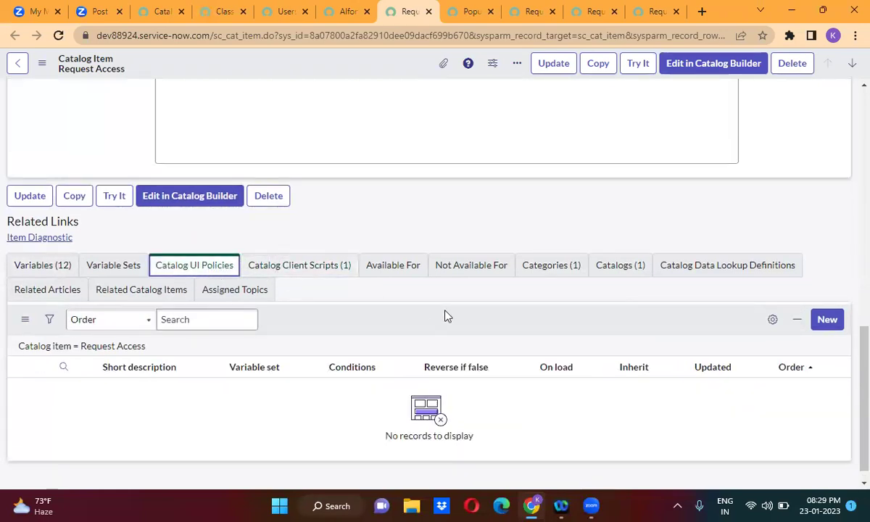
click(827, 319)
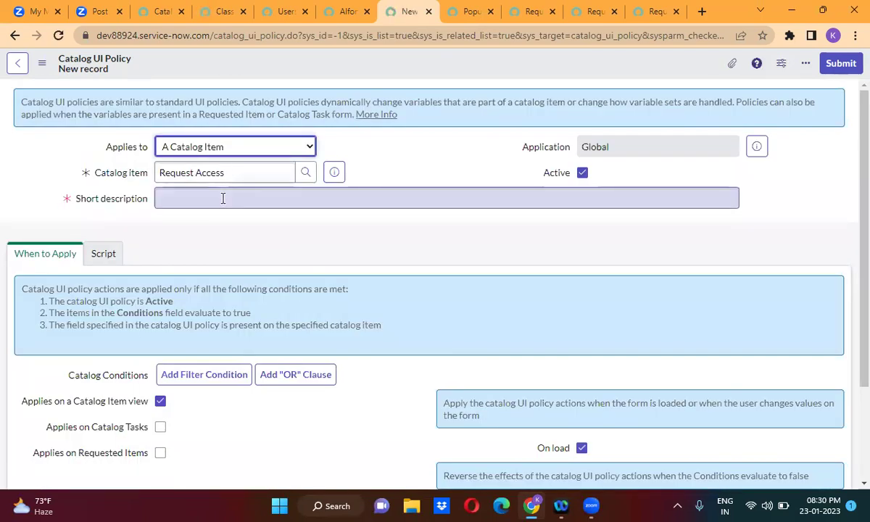
Enter 'Roles mandatory' as the UI policy's short description.
click(223, 198)
text(Roles )
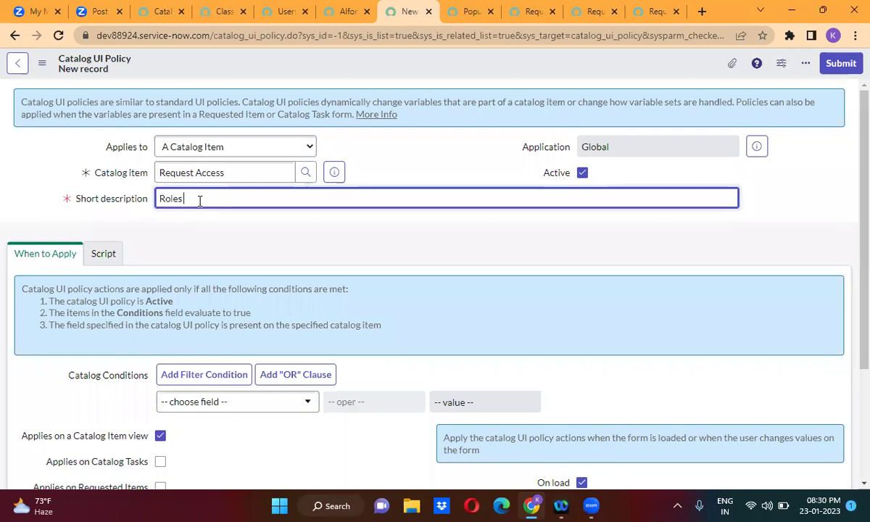
text(mandatory)
click(210, 241)
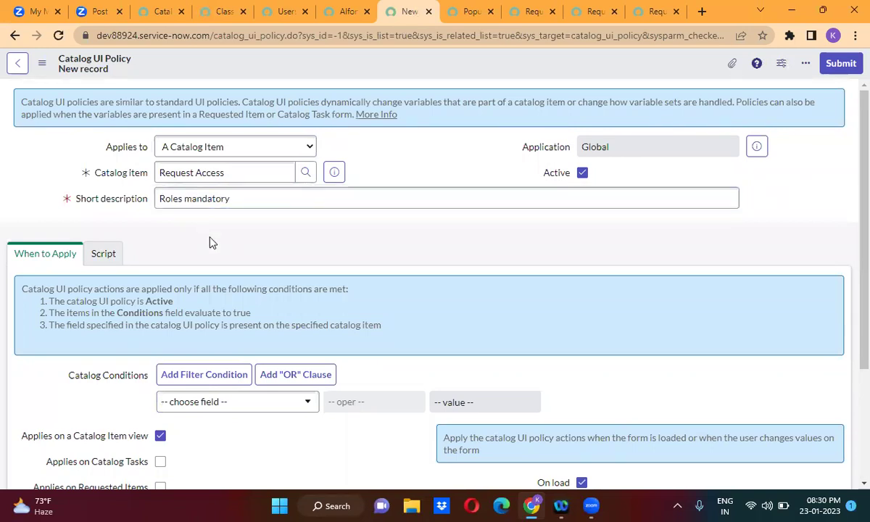
scroll(211, 239, down, 1)
scroll(211, 239, down, 1)
Add the conditions itil is false AND itil_admin is false.
click(210, 267)
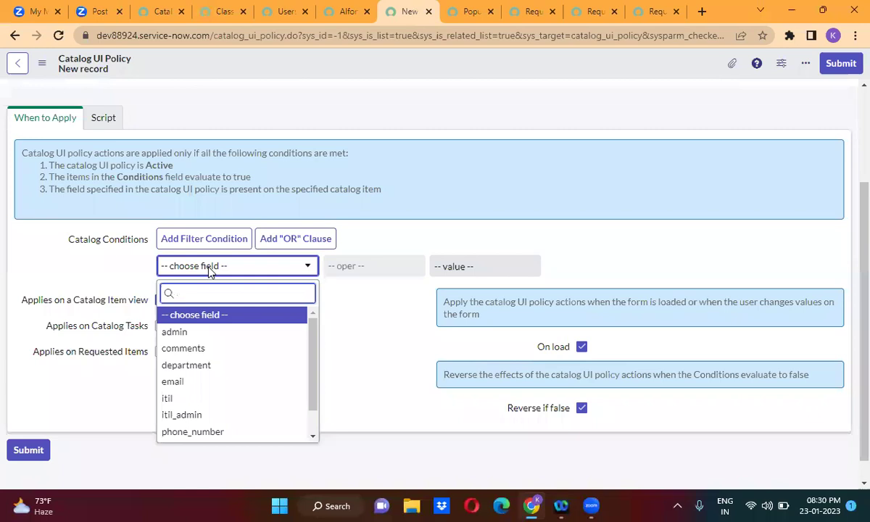
text(it)
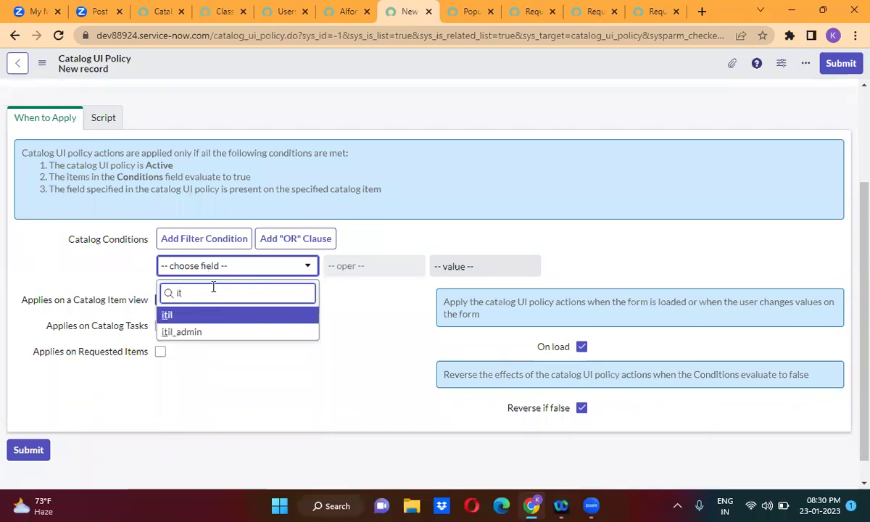
click(220, 318)
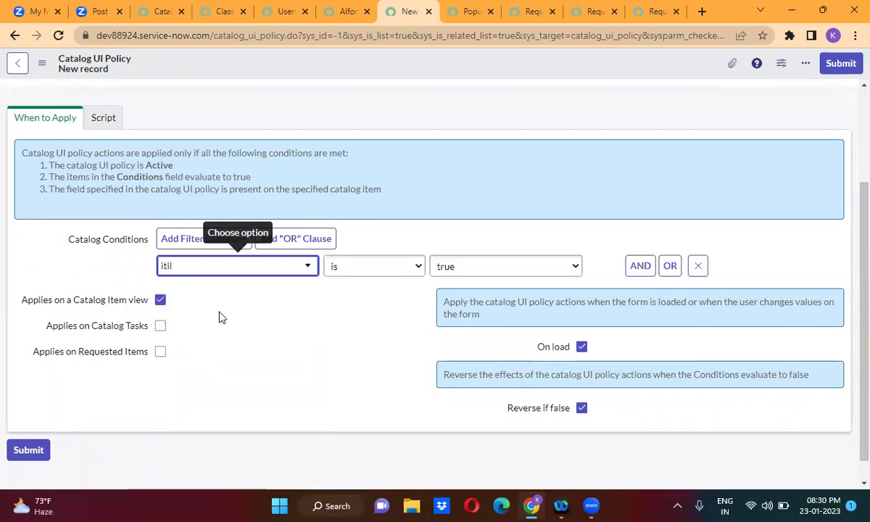
click(470, 268)
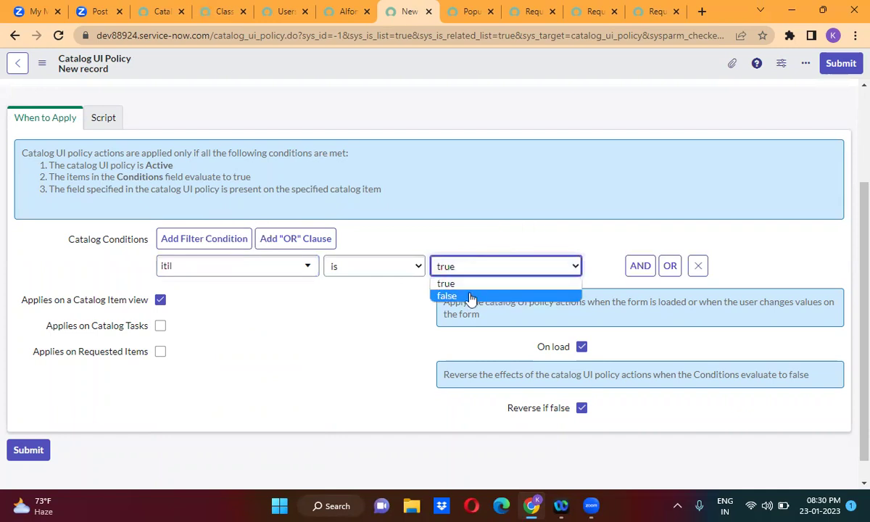
click(472, 297)
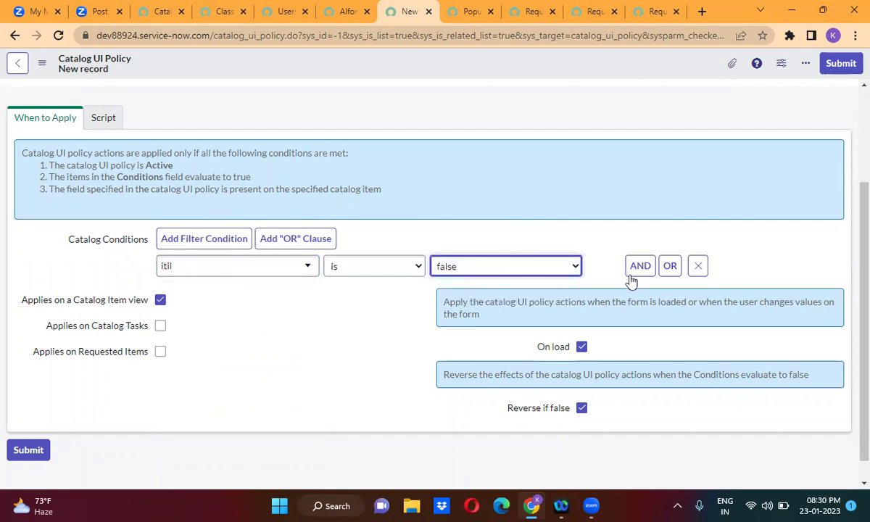
click(201, 325)
text(it)
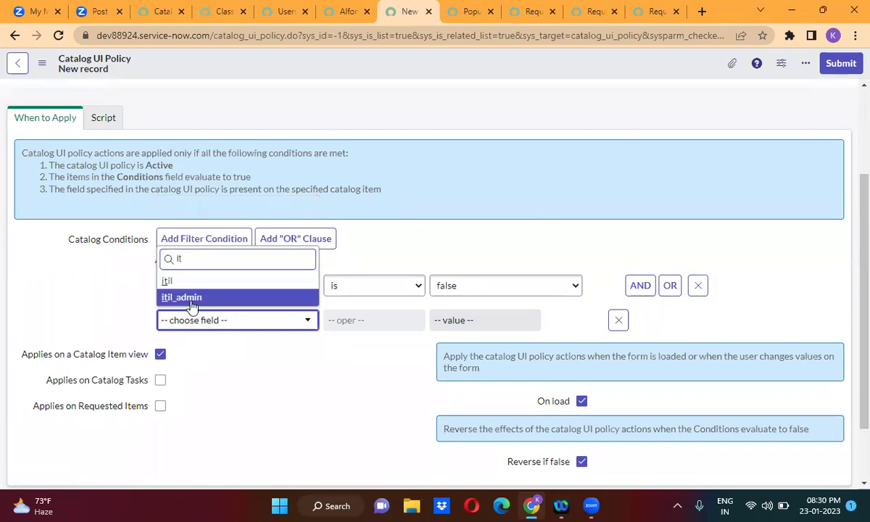
click(192, 303)
click(495, 326)
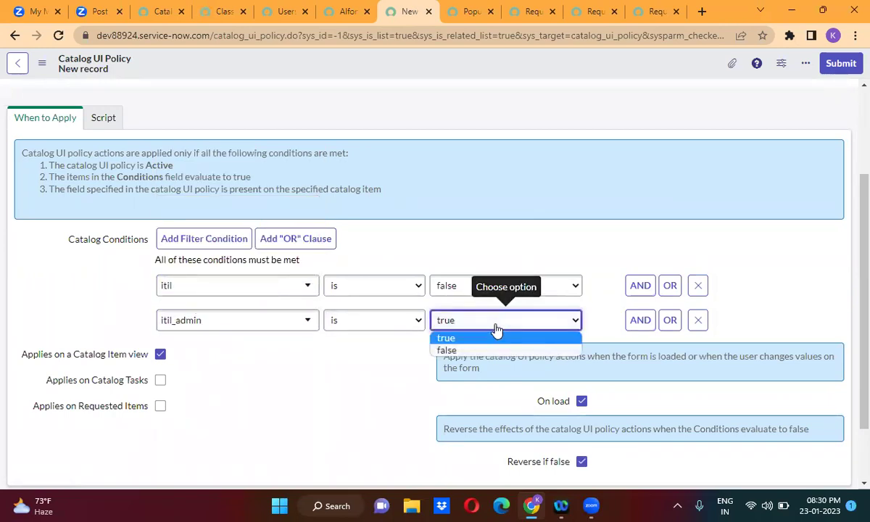
click(466, 328)
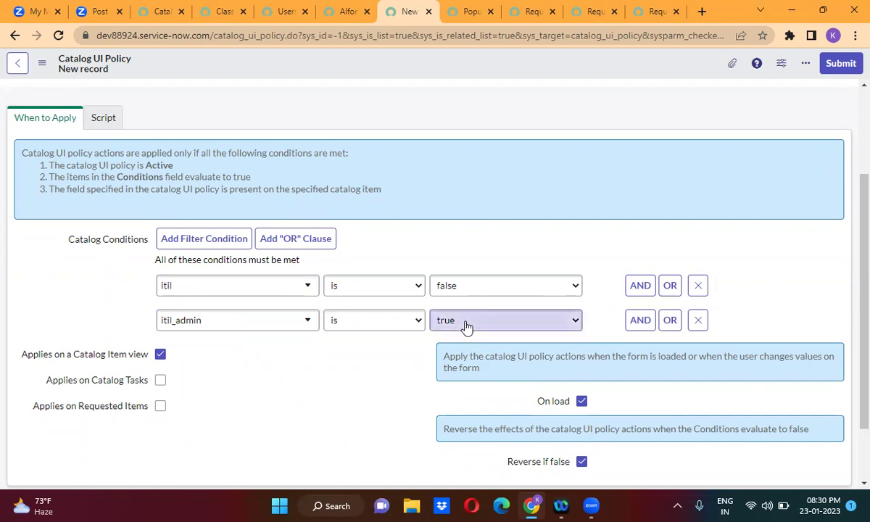
click(467, 351)
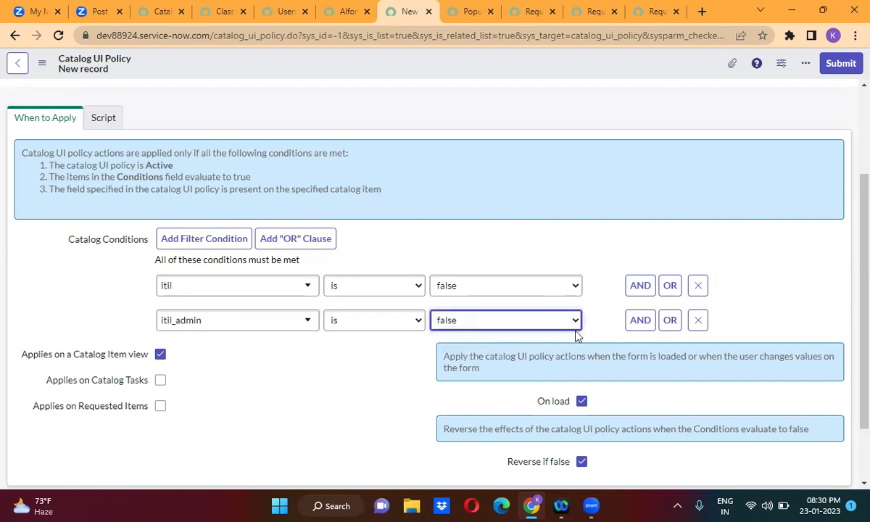
Add a third AND condition, admin is false, and bring up the form's save options.
click(635, 326)
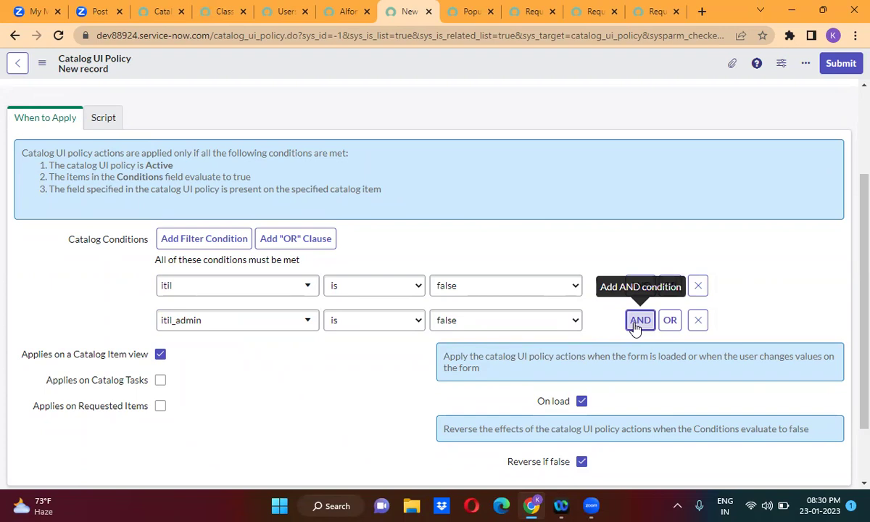
click(246, 355)
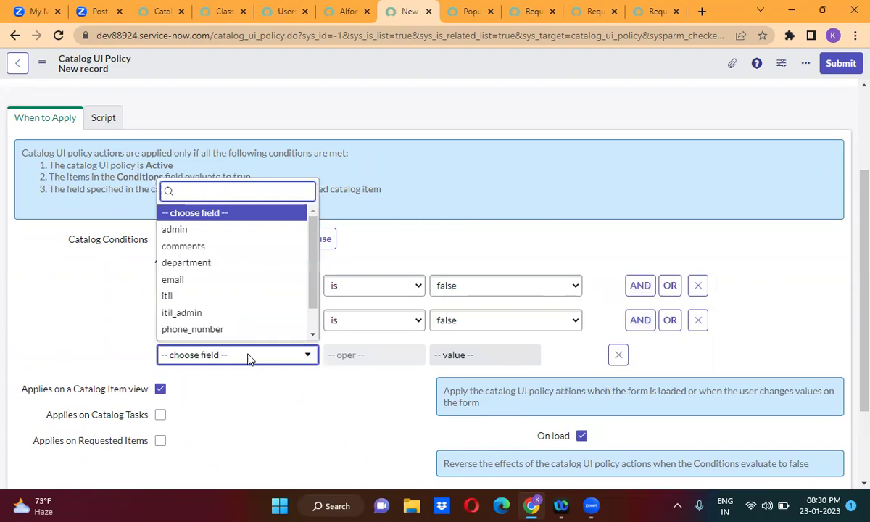
text(ad)
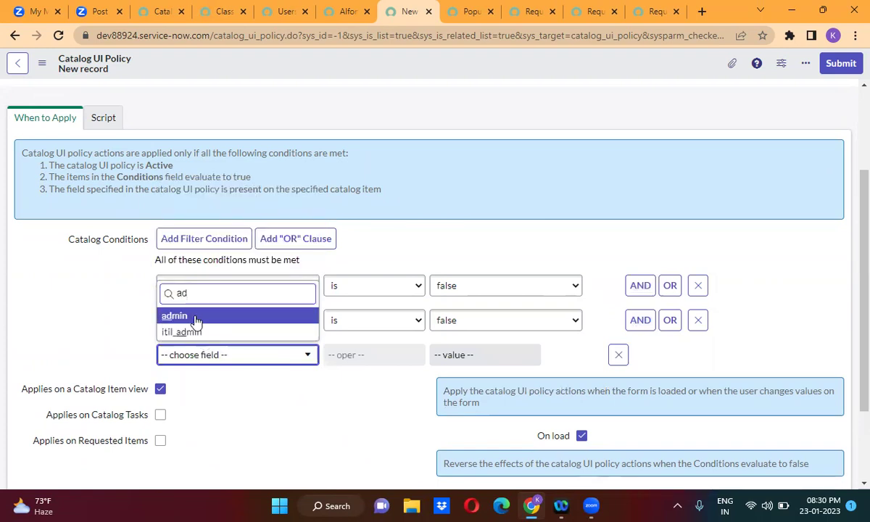
click(194, 322)
click(462, 358)
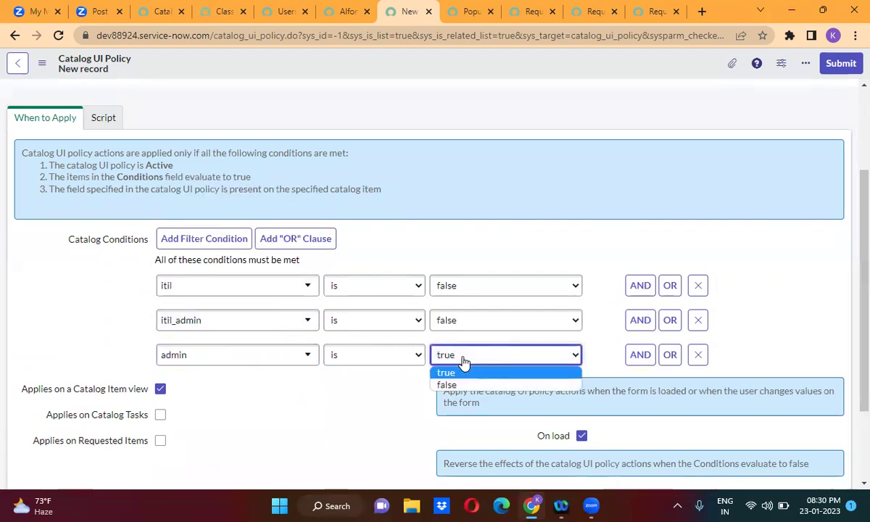
click(470, 386)
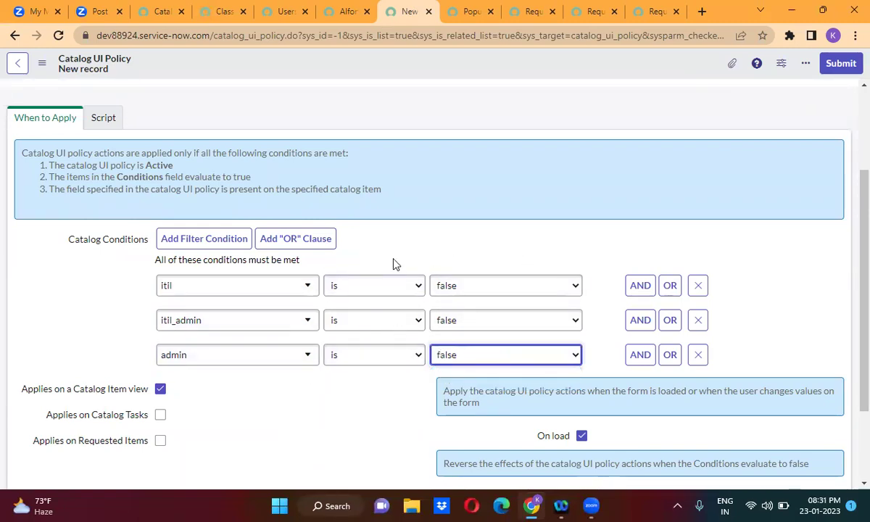
right_click(341, 67)
Save the policy and submit a UI policy action setting variable itil to Mandatory True.
click(363, 77)
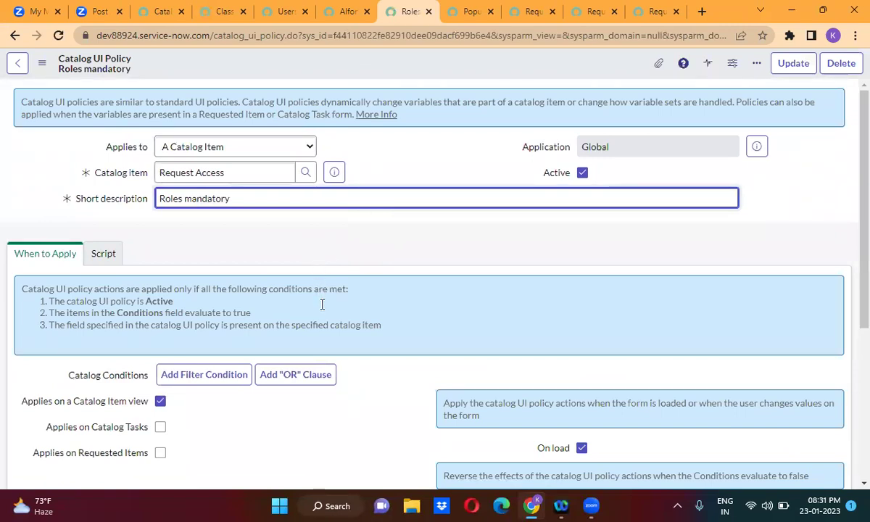
scroll(327, 307, down, 5)
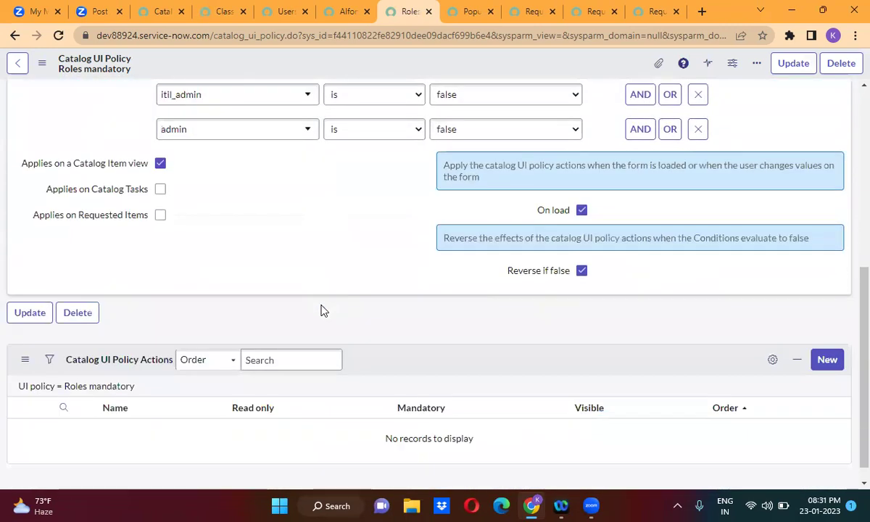
click(829, 340)
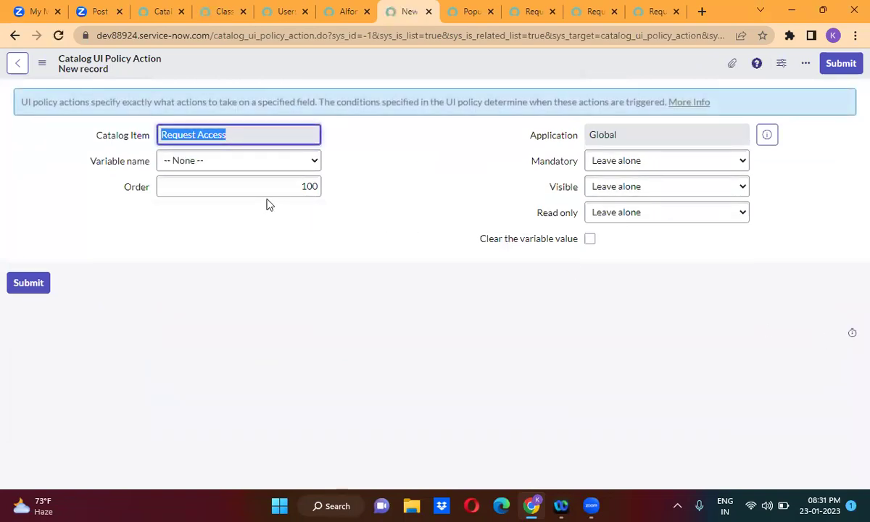
click(287, 166)
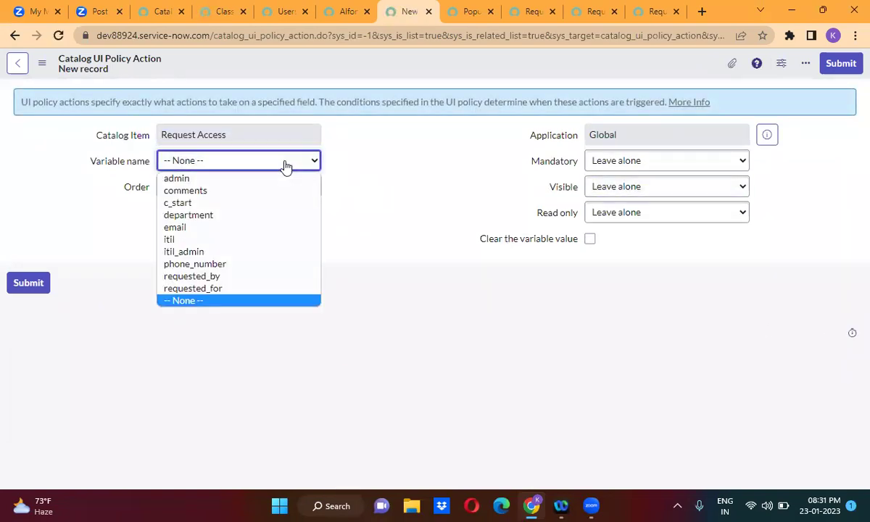
click(203, 240)
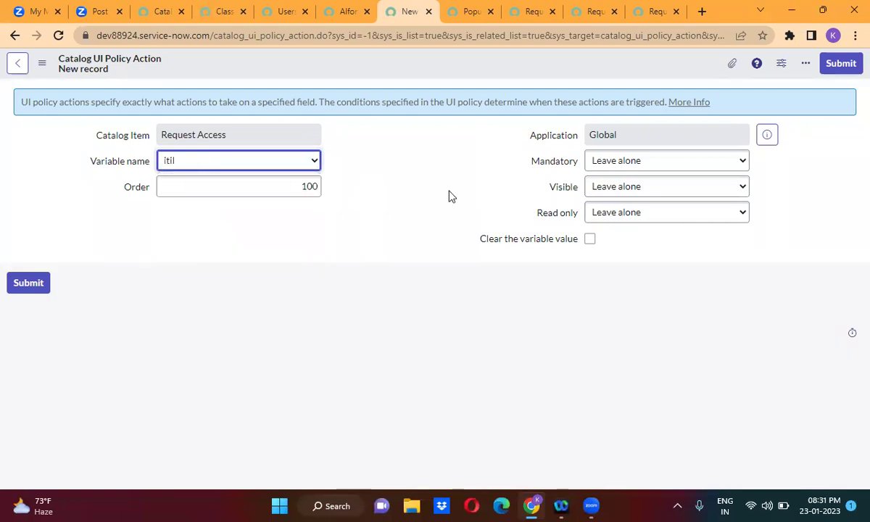
click(635, 162)
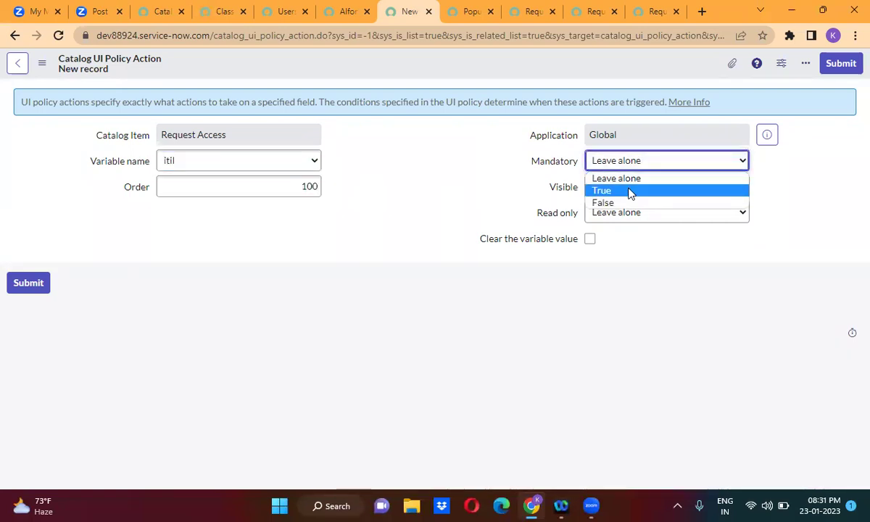
click(630, 192)
click(844, 65)
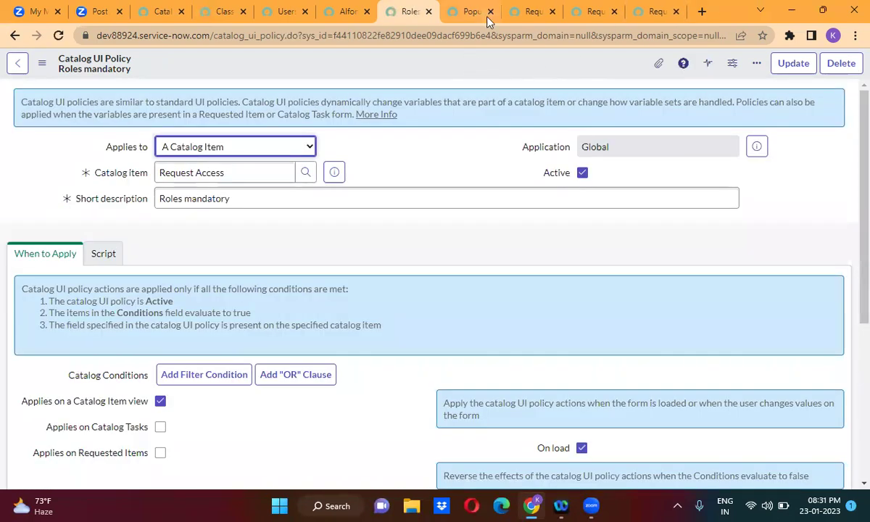
Reload the Request Access Try It form.
click(468, 12)
click(531, 12)
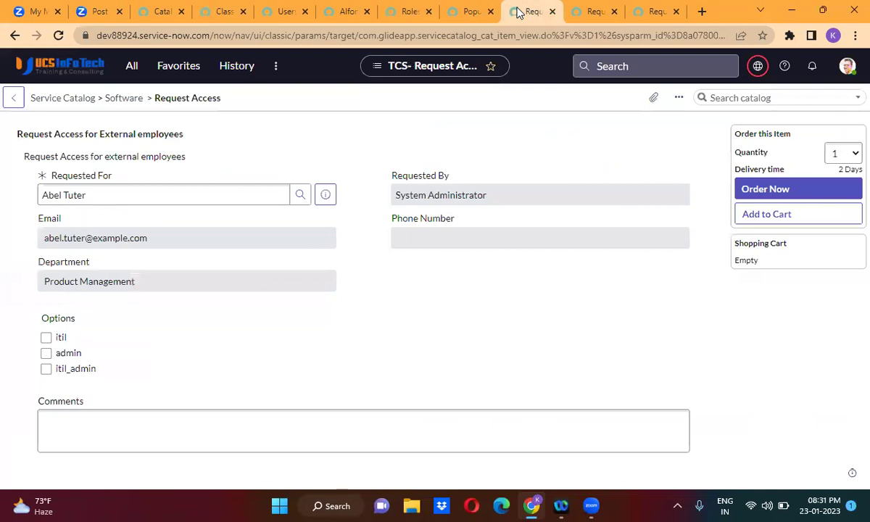
click(58, 35)
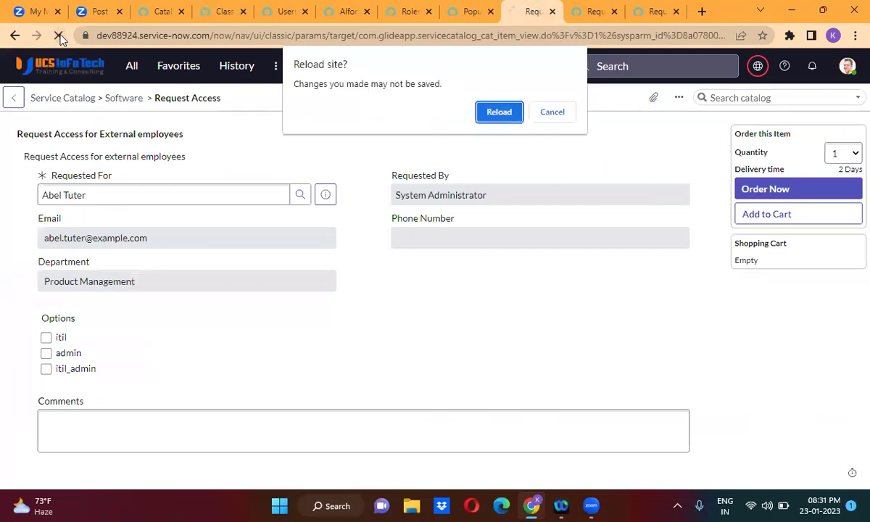
click(499, 113)
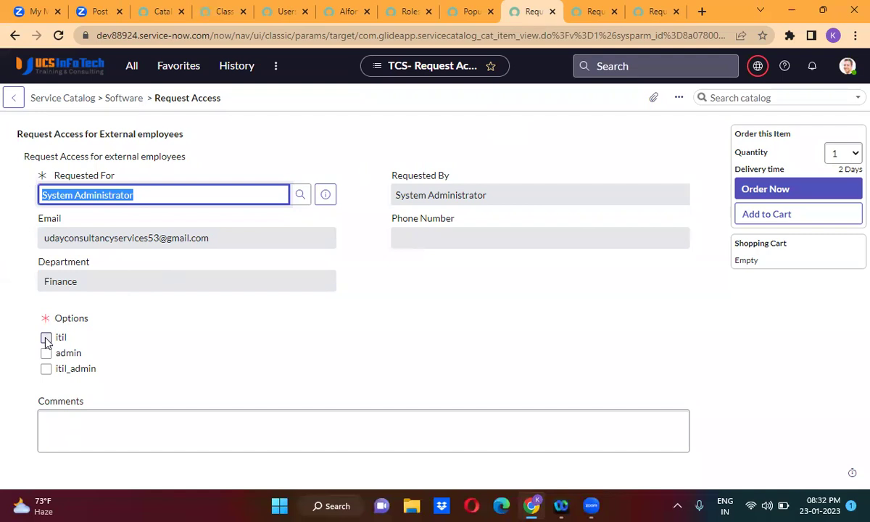
Toggle the itil, admin and itil_admin options to test Options' requirement, ending with itil checked.
click(46, 338)
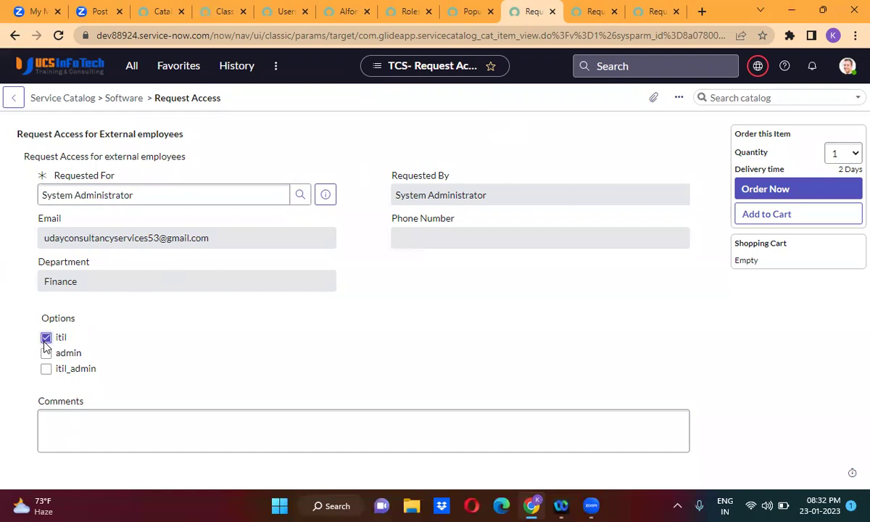
click(45, 339)
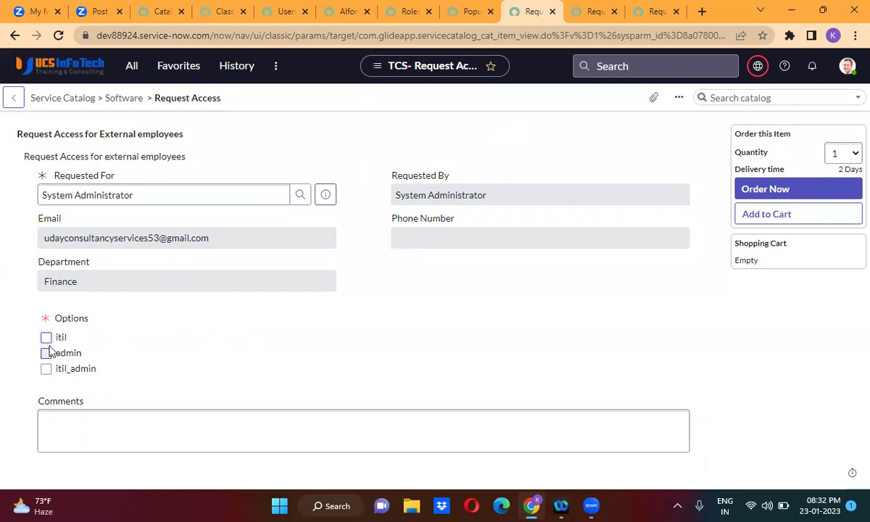
click(45, 338)
click(45, 353)
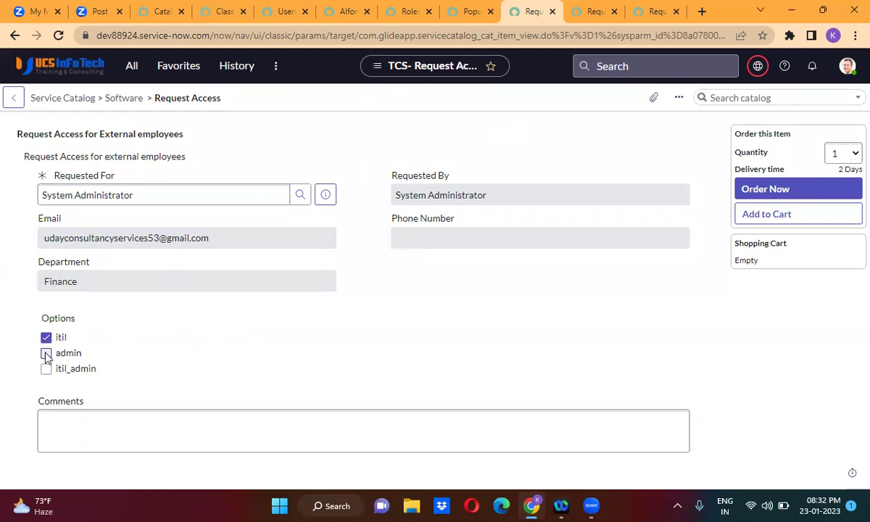
click(46, 369)
click(46, 369)
click(45, 353)
click(46, 338)
click(46, 337)
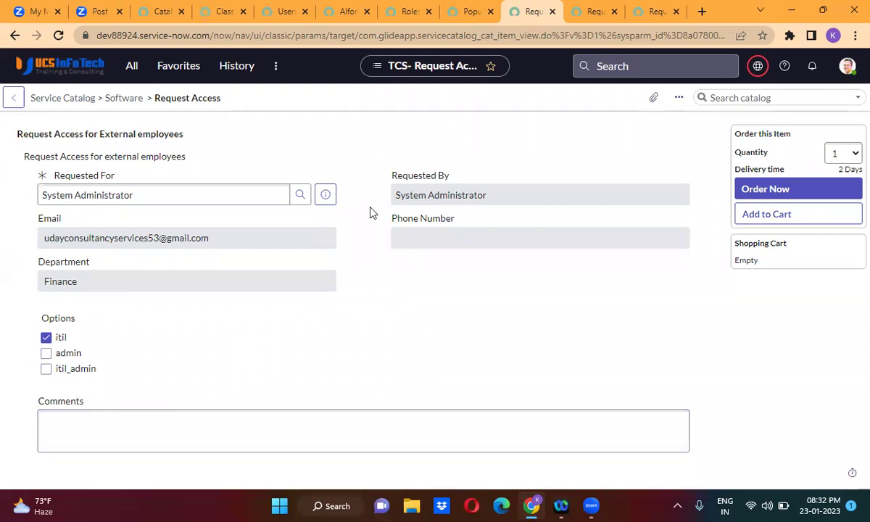
Go through the open tabs and return to the Roles mandatory UI policy's actions list.
click(453, 11)
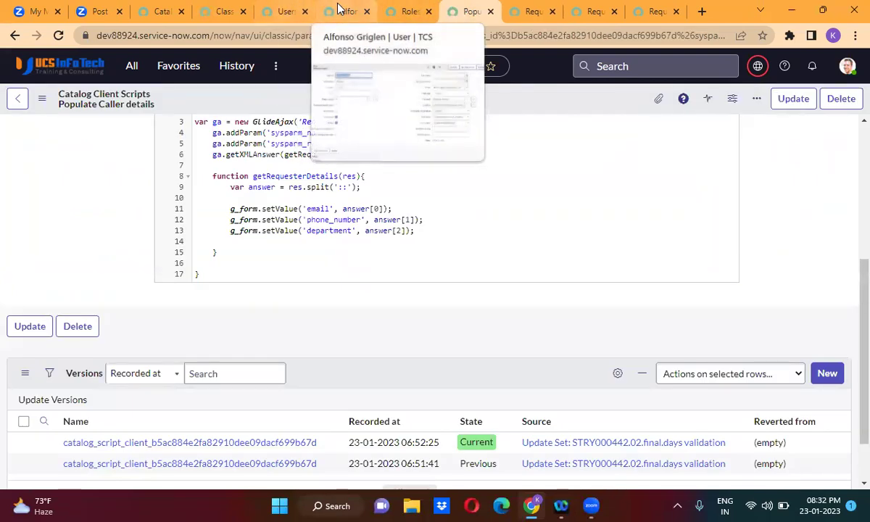
click(338, 10)
click(264, 9)
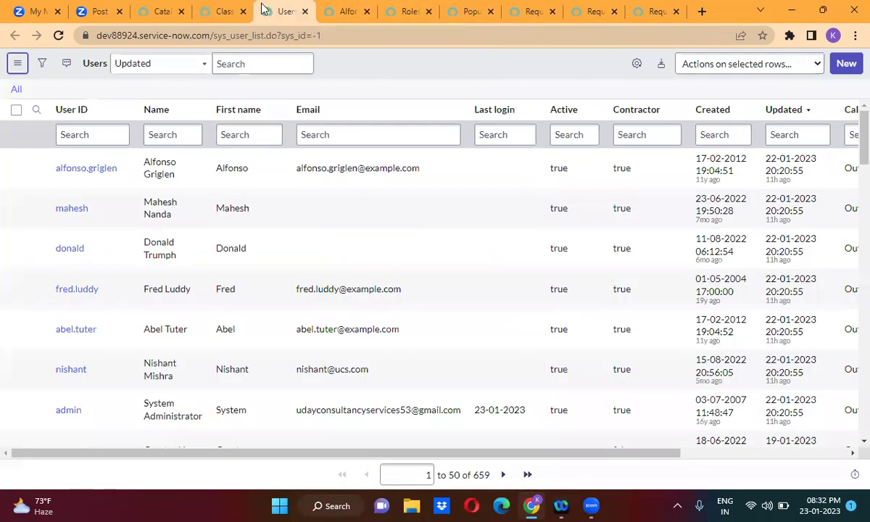
click(221, 11)
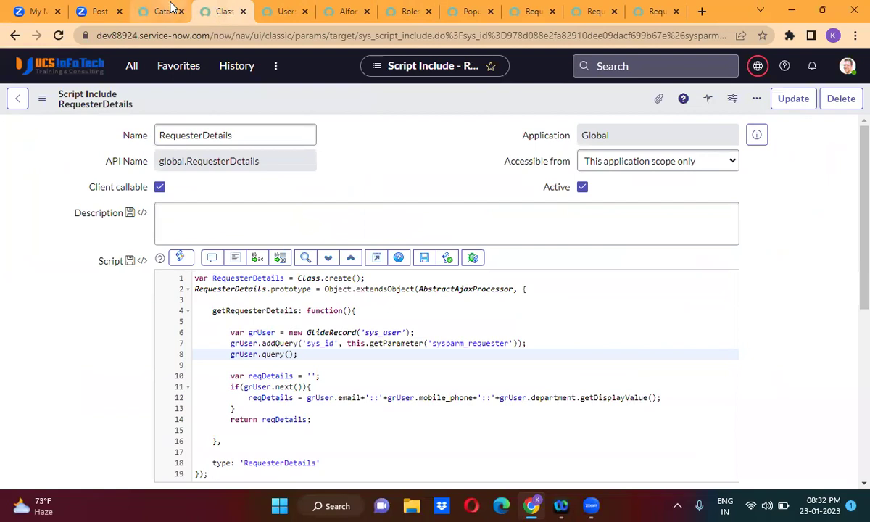
click(172, 8)
click(334, 12)
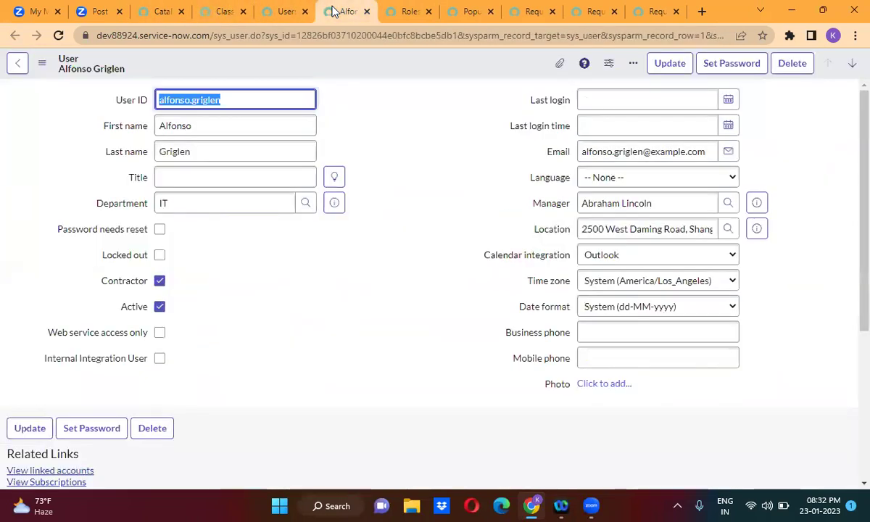
click(417, 9)
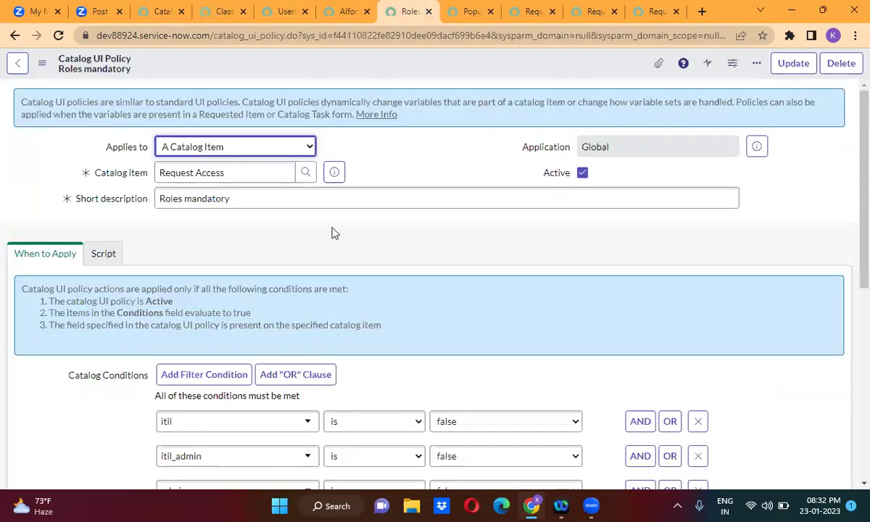
scroll(332, 254, down, 3)
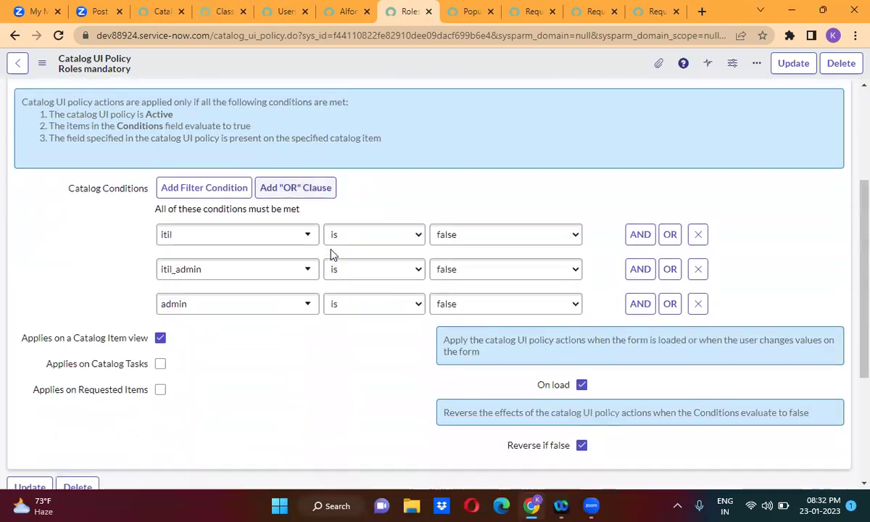
scroll(332, 254, down, 3)
Submit a new policy action setting comments to Mandatory True and Visible True.
click(831, 326)
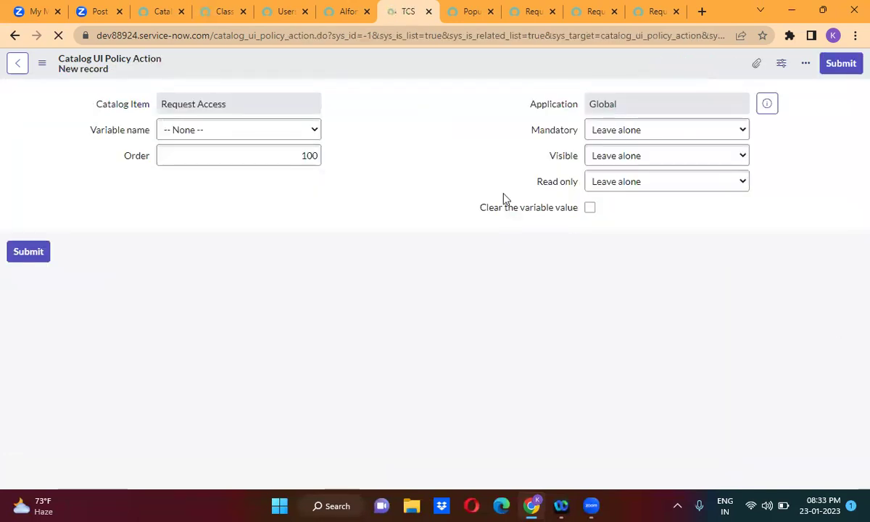
click(209, 164)
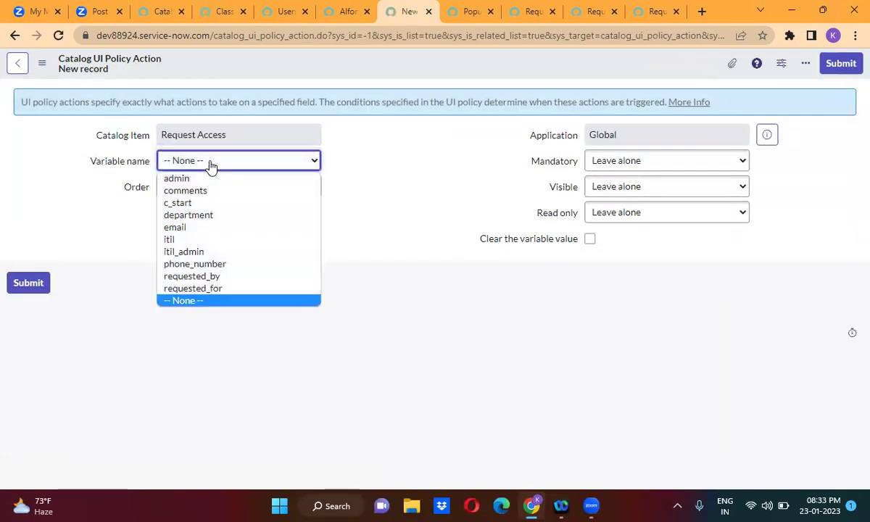
click(208, 203)
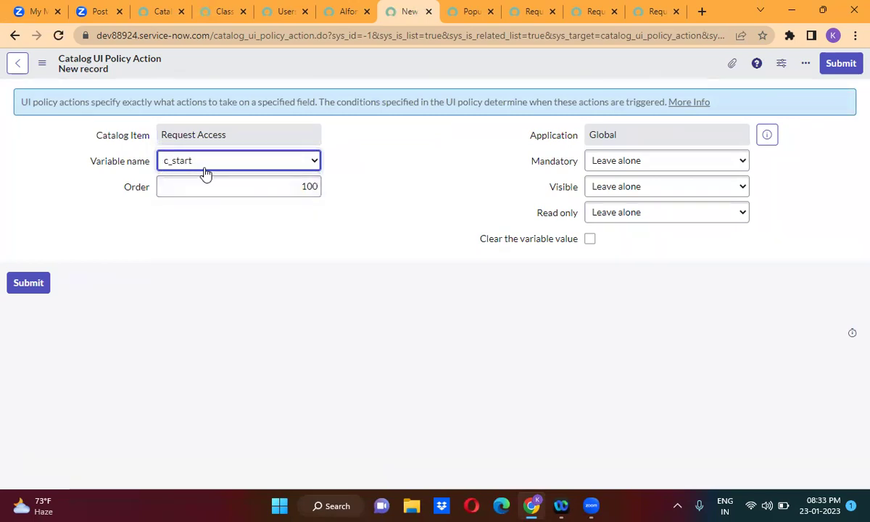
click(203, 169)
click(203, 190)
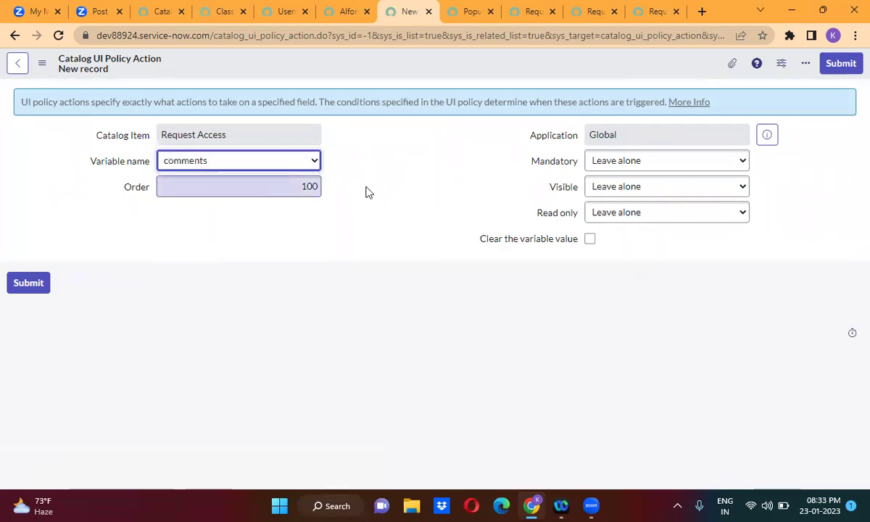
click(638, 162)
click(628, 193)
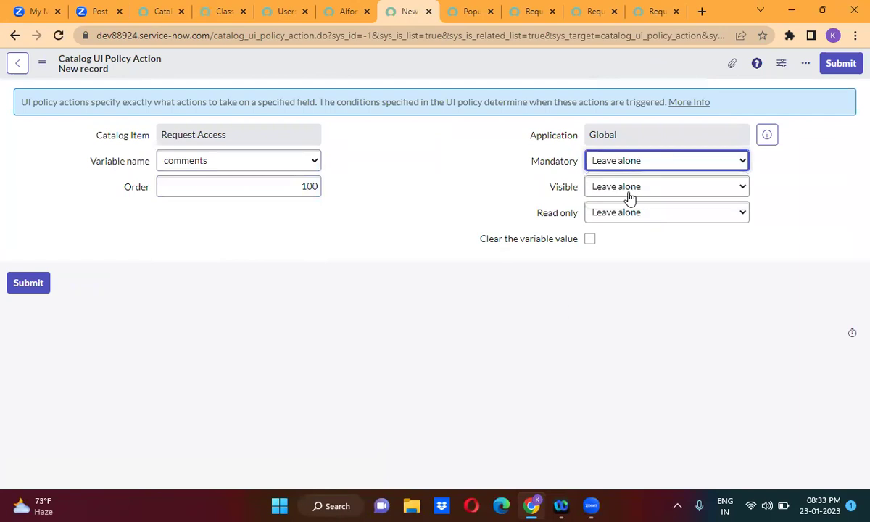
click(632, 190)
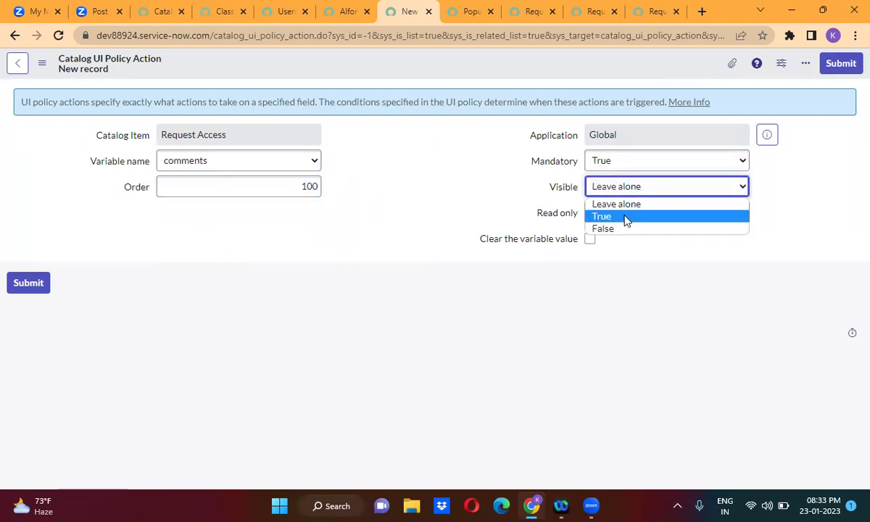
click(627, 218)
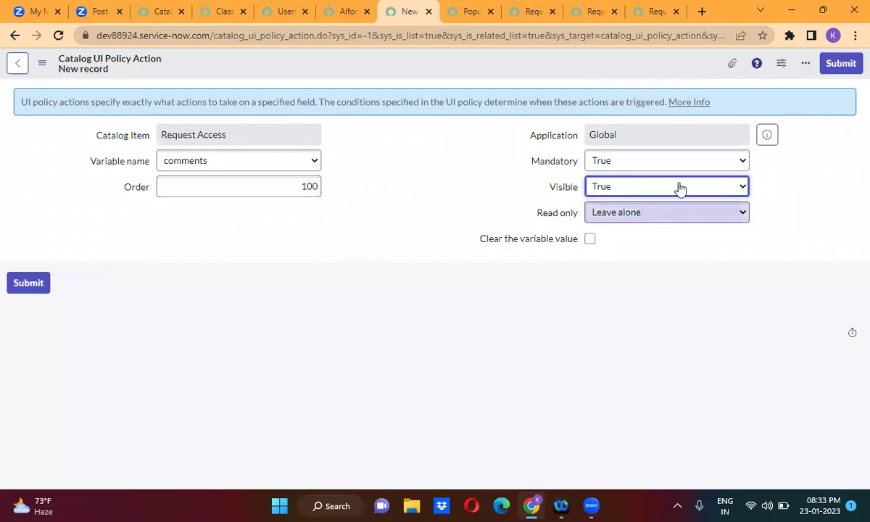
click(850, 64)
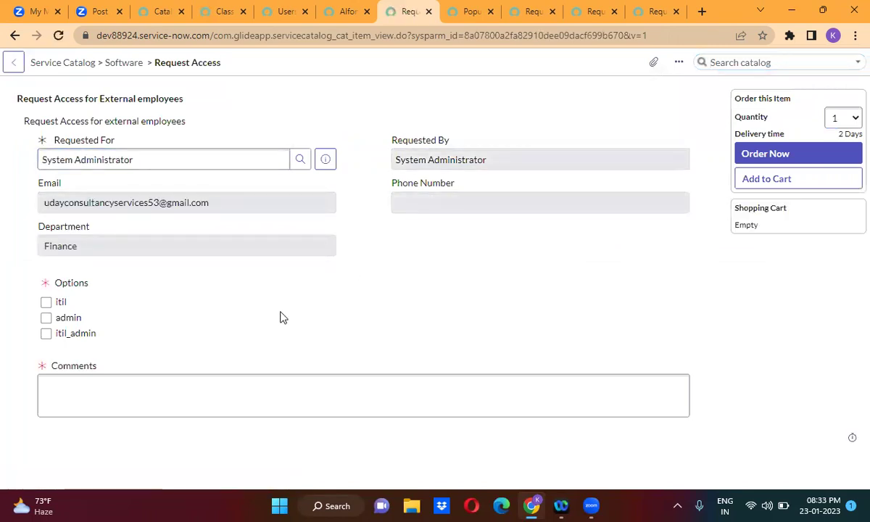
Toggle itil to see Comments hide and reappear, then open Configure Variable for Comments.
click(45, 307)
click(45, 307)
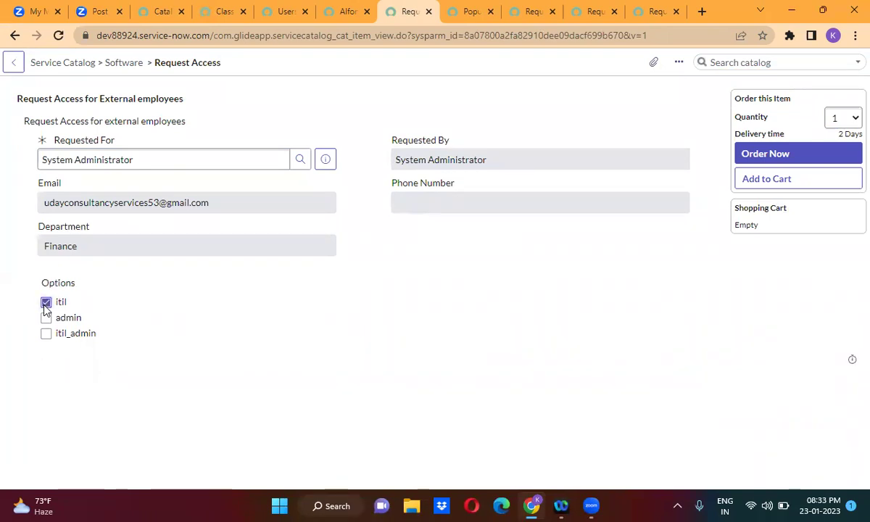
click(45, 307)
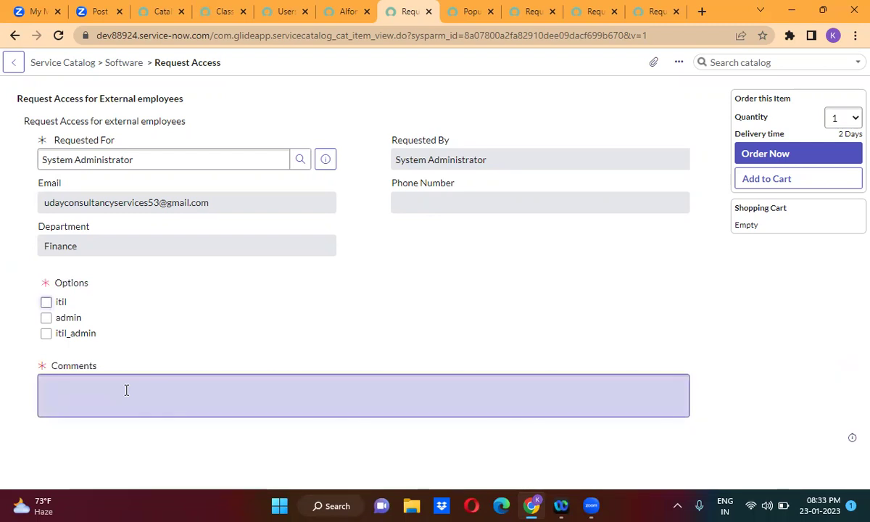
right_click(61, 369)
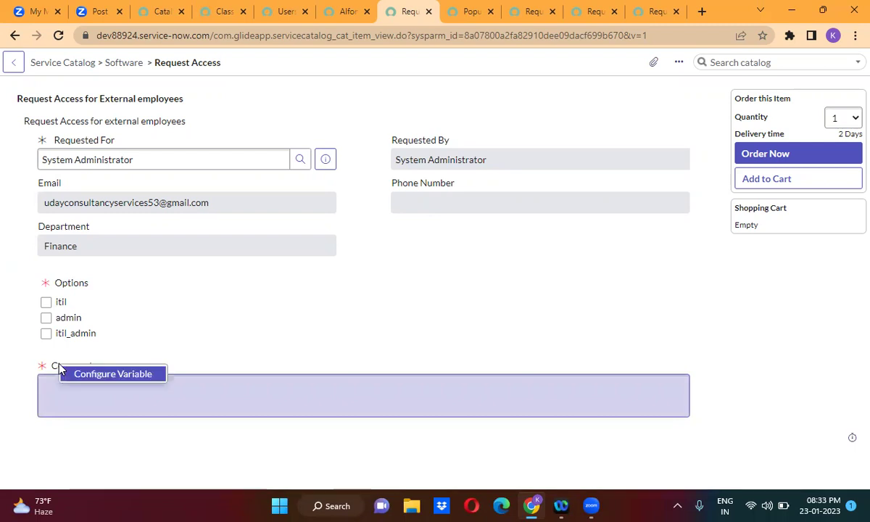
click(106, 379)
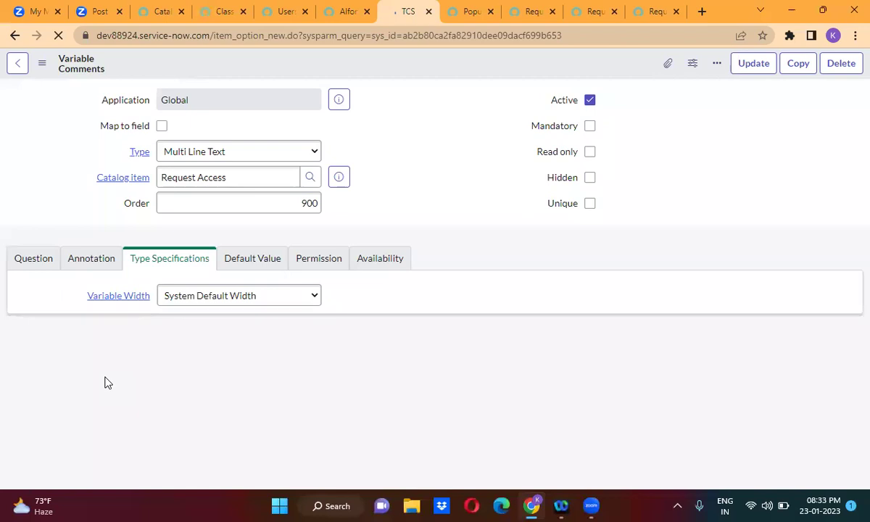
Tick Hidden on the Comments variable and update the record.
click(589, 179)
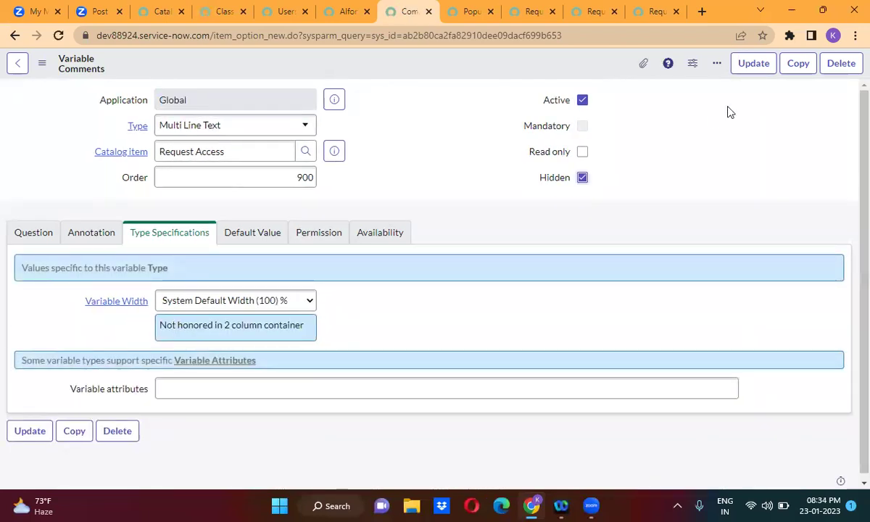
click(757, 63)
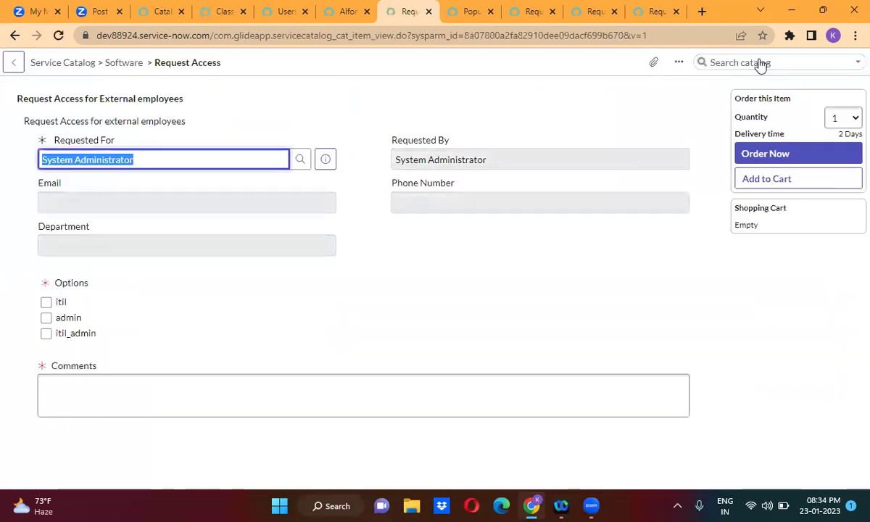
Leave Requested For, then tick and untick itil to watch Comments hide and return.
click(283, 273)
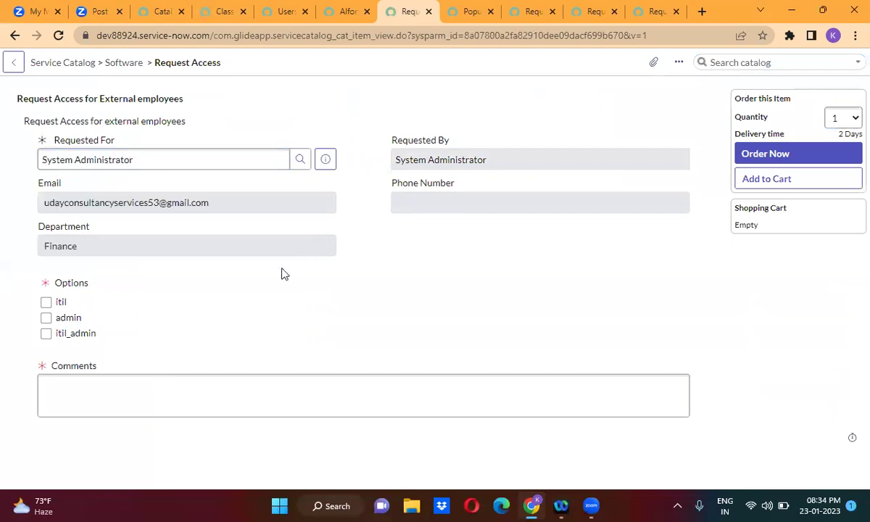
click(46, 303)
click(47, 303)
click(46, 303)
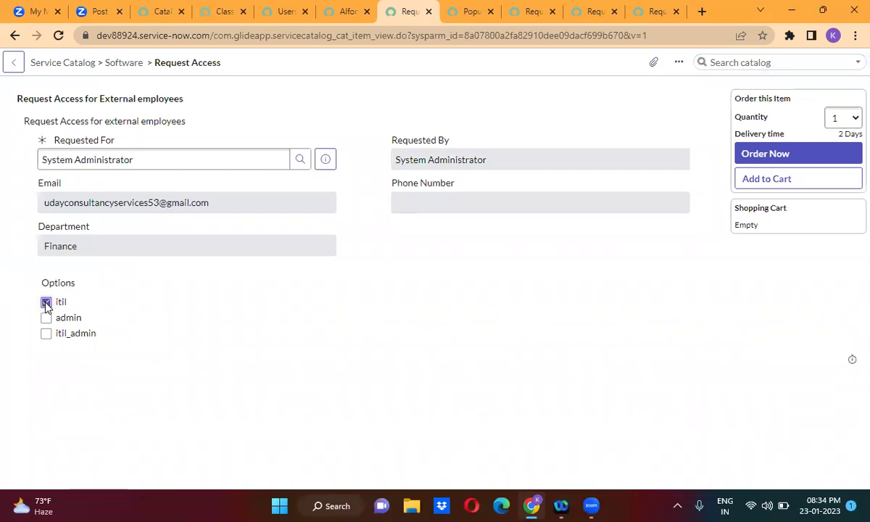
click(47, 303)
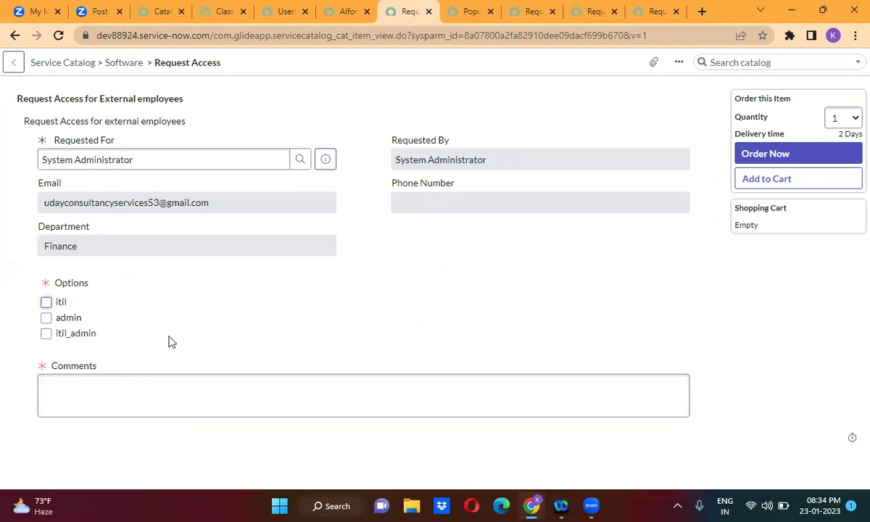
Review the user, script include and client script tabs, then open Request Access from Catalog Items.
click(341, 9)
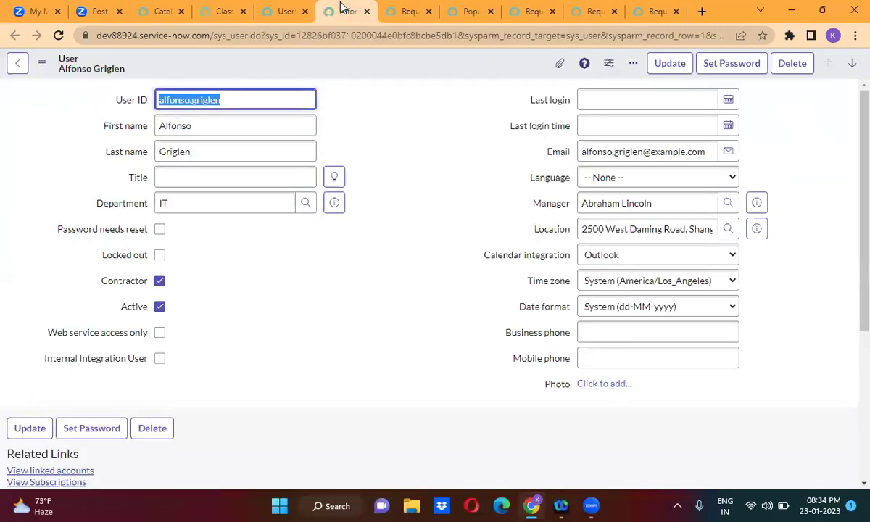
click(285, 13)
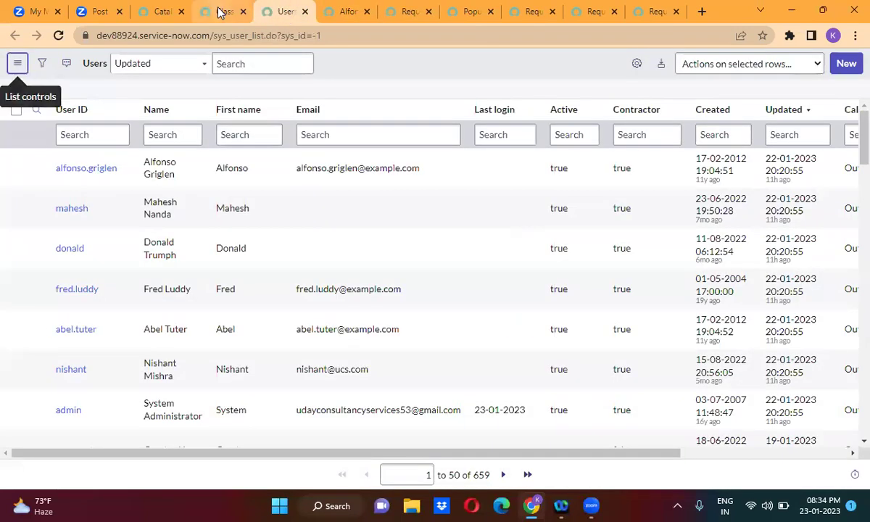
click(221, 13)
click(345, 10)
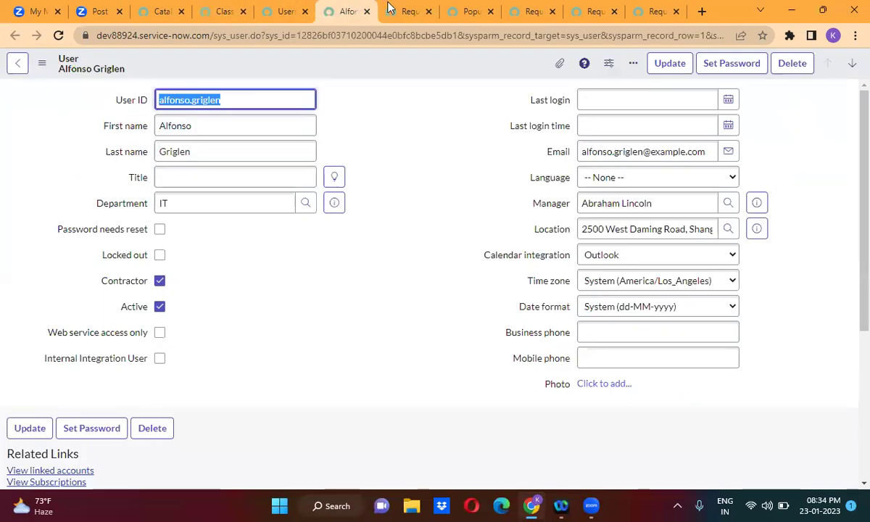
click(410, 9)
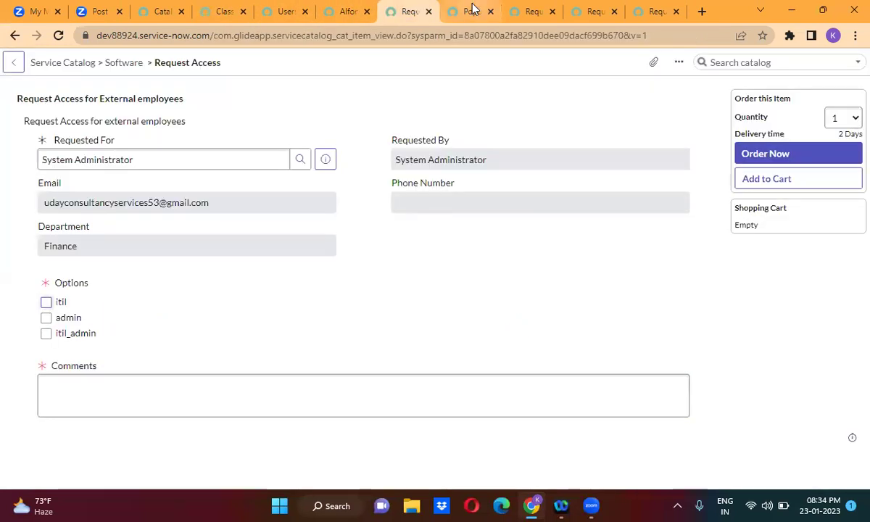
click(471, 11)
click(337, 9)
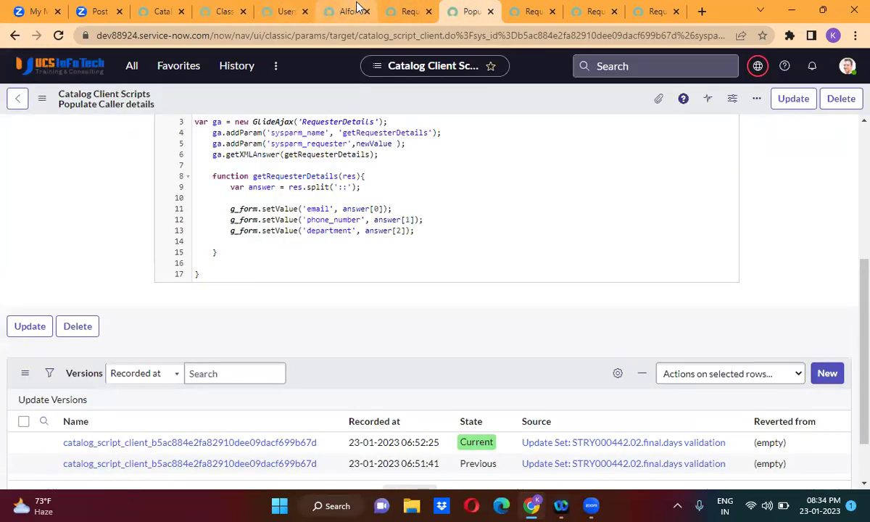
click(286, 9)
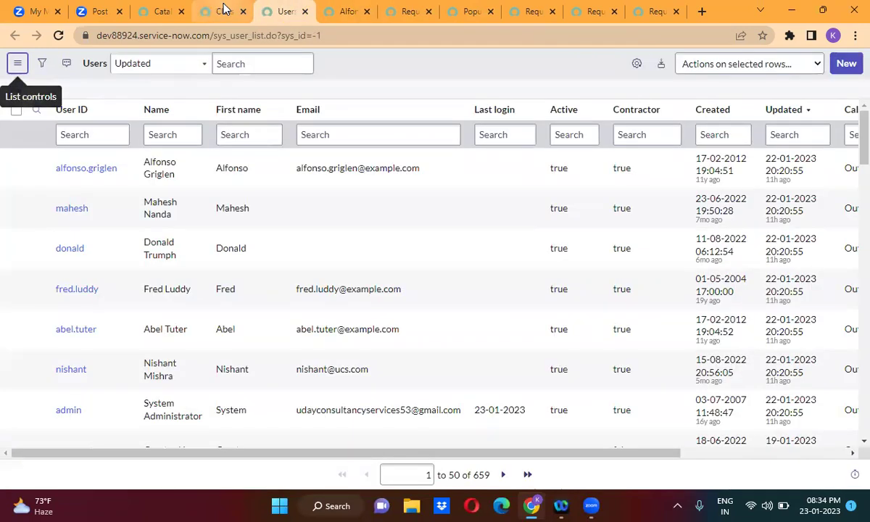
click(224, 10)
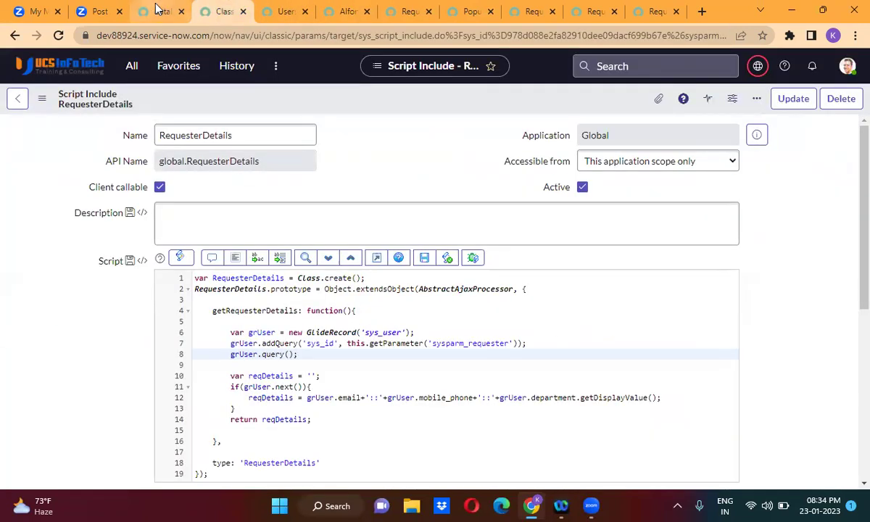
click(161, 11)
click(73, 206)
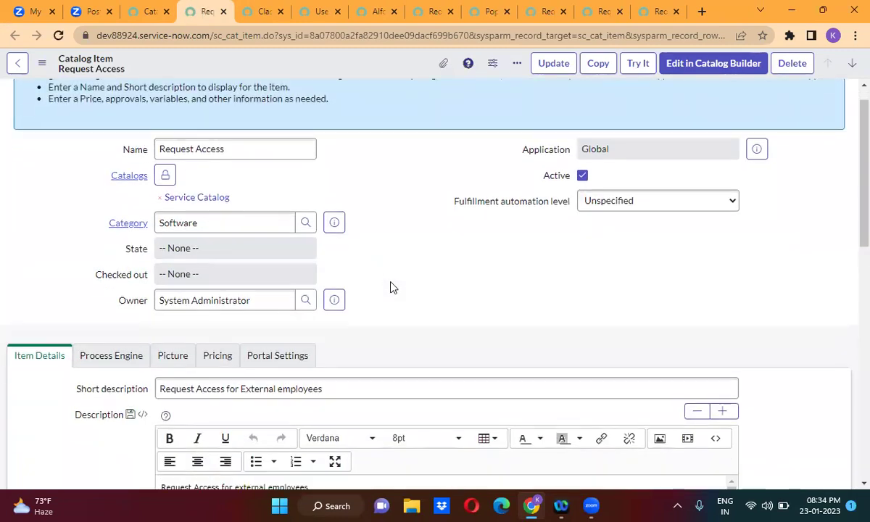
Open the Roles mandatory UI policy from the item's Catalog UI Policies list.
scroll(390, 288, down, 10)
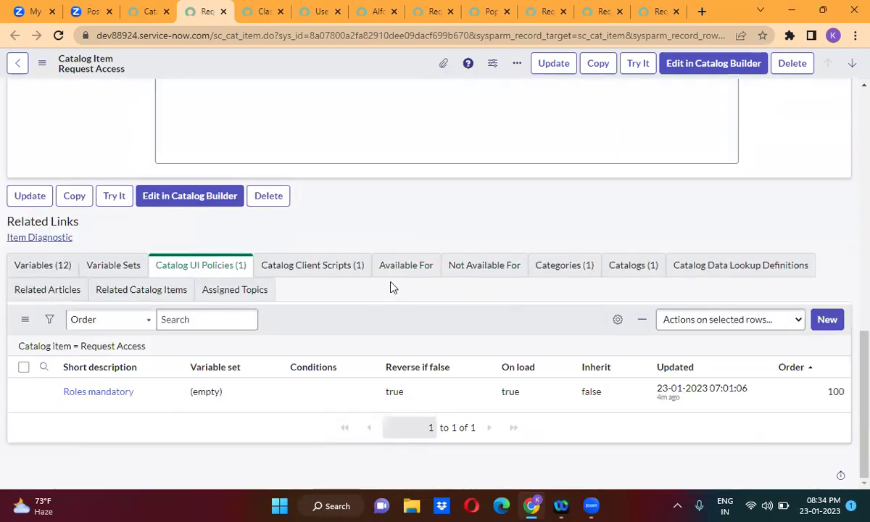
click(100, 394)
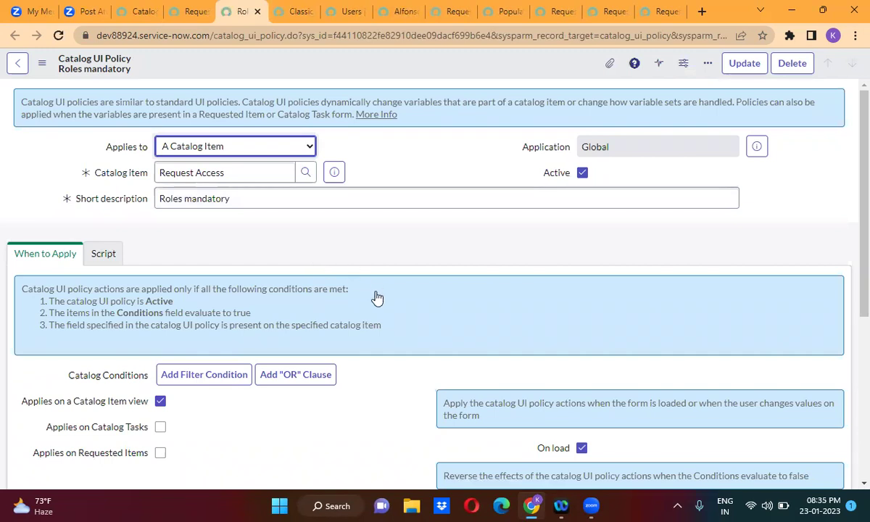
scroll(376, 297, down, 5)
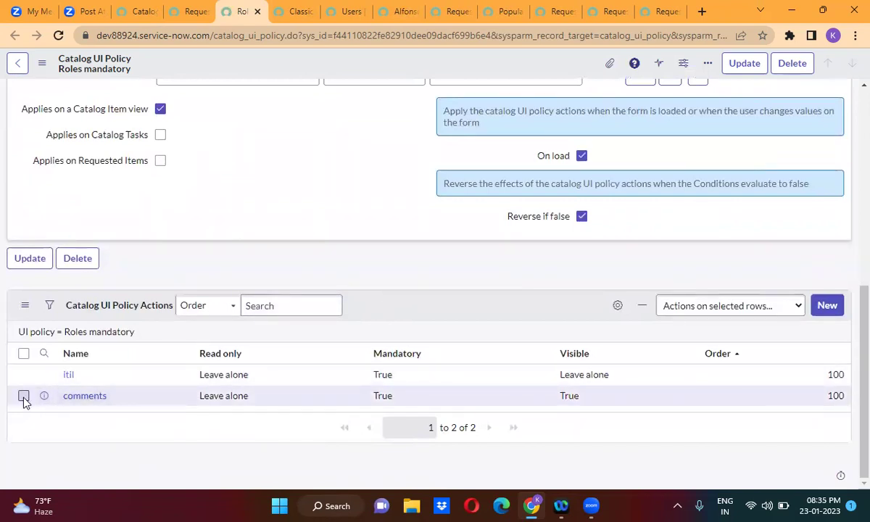
Mark the comments action for deletion, then cancel, keeping both itil and comments actions.
click(23, 397)
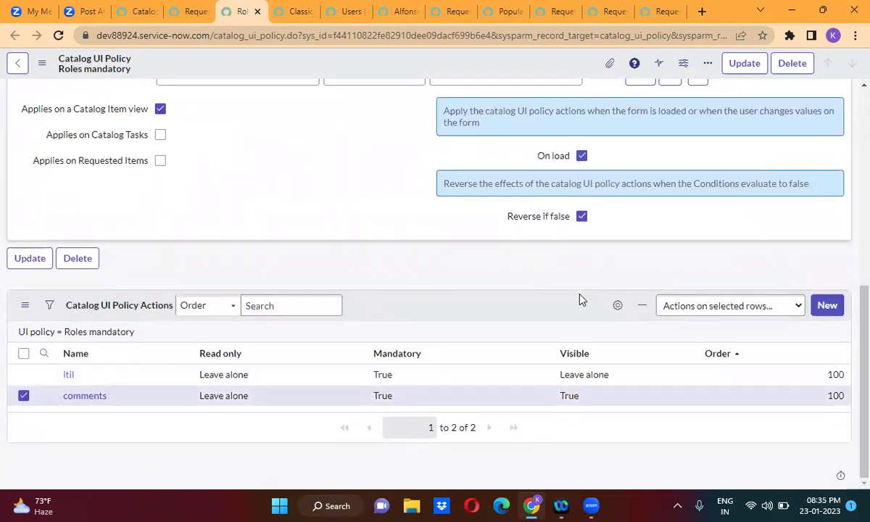
click(712, 306)
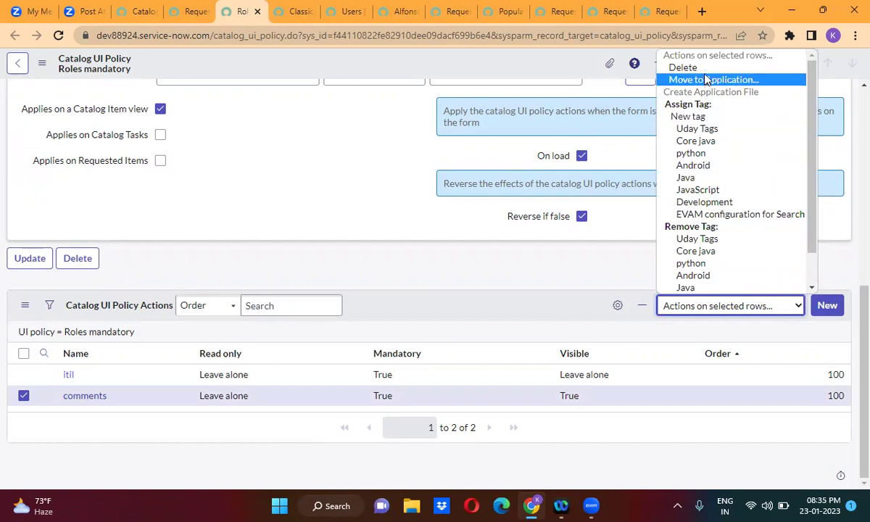
key(Escape)
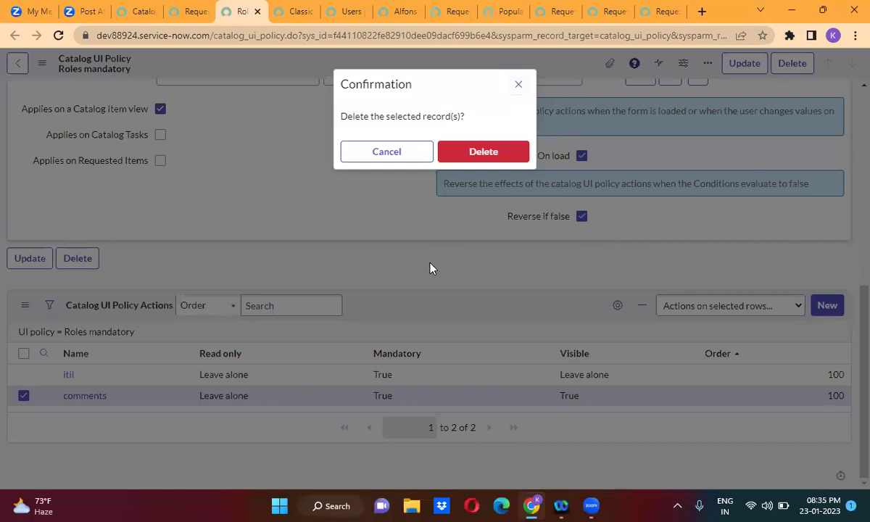
click(387, 153)
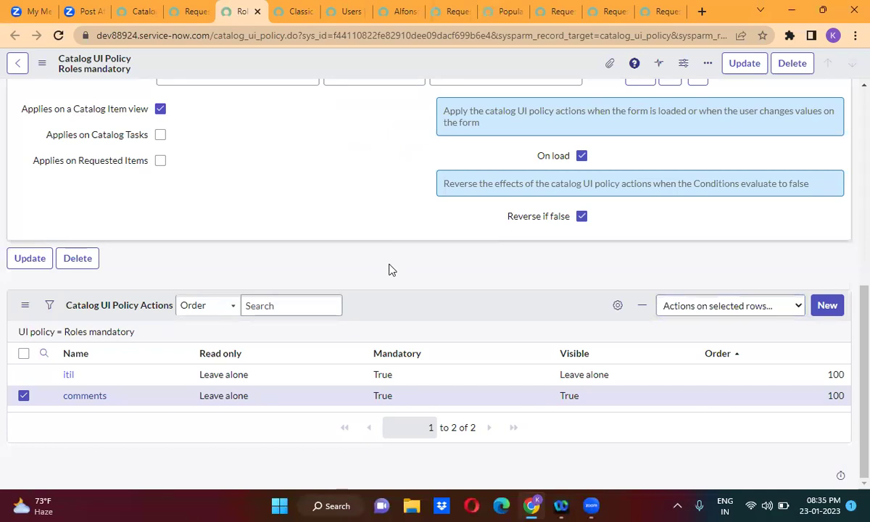
scroll(389, 270, up, 6)
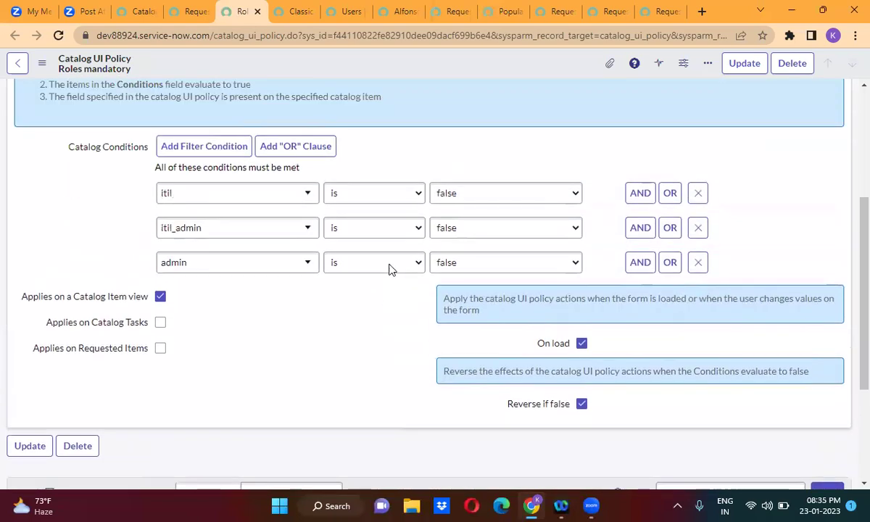
scroll(389, 269, down, 2)
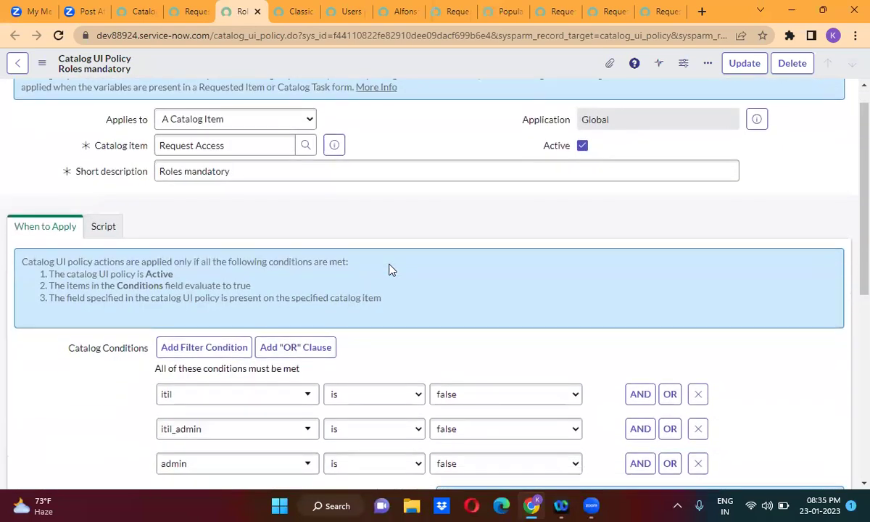
scroll(389, 270, down, 2)
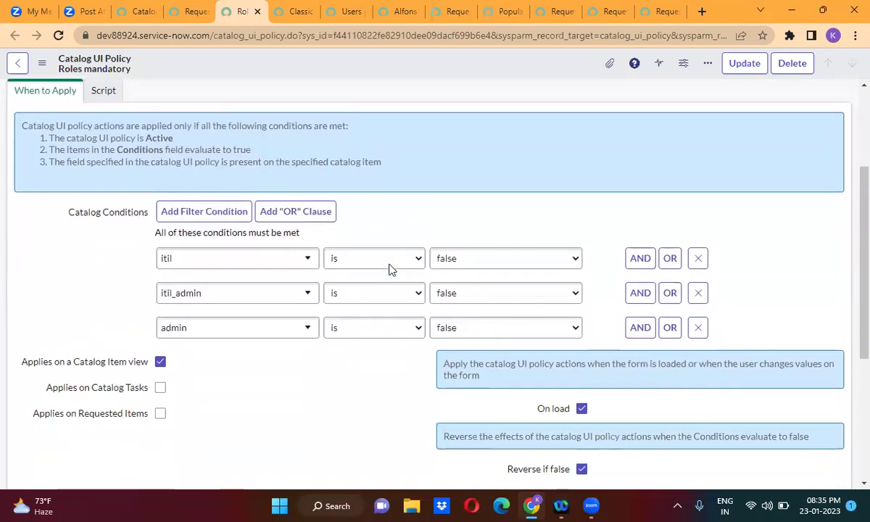
scroll(391, 270, down, 3)
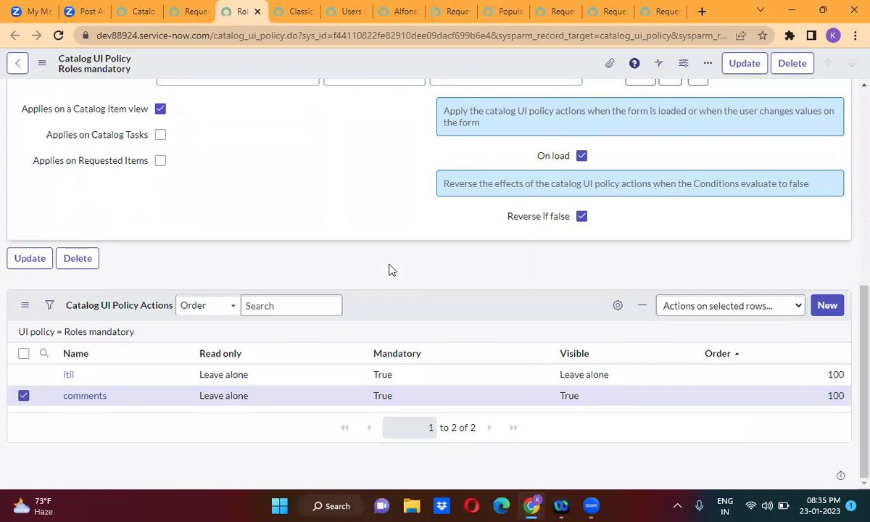
scroll(391, 271, up, 5)
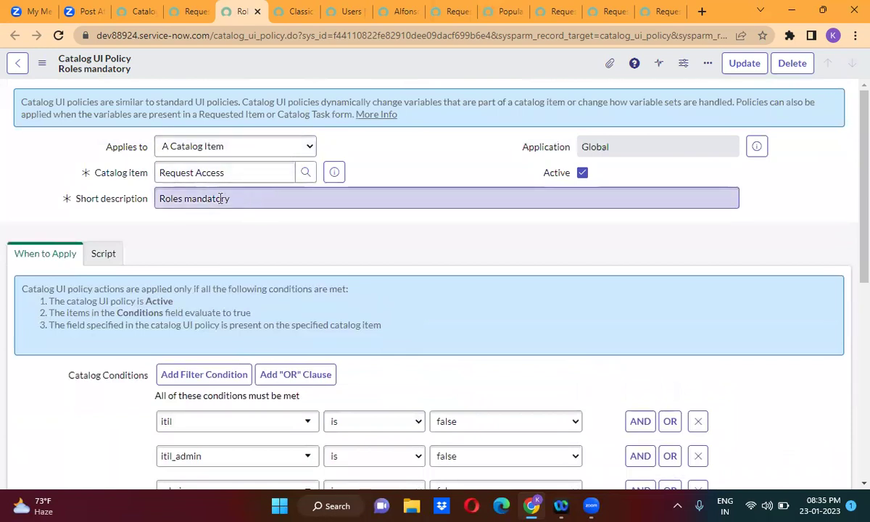
Change the short description from Roles to 'comments mandatory' and save it as a new policy with Insert and Stay.
click(179, 199)
double_click(181, 198)
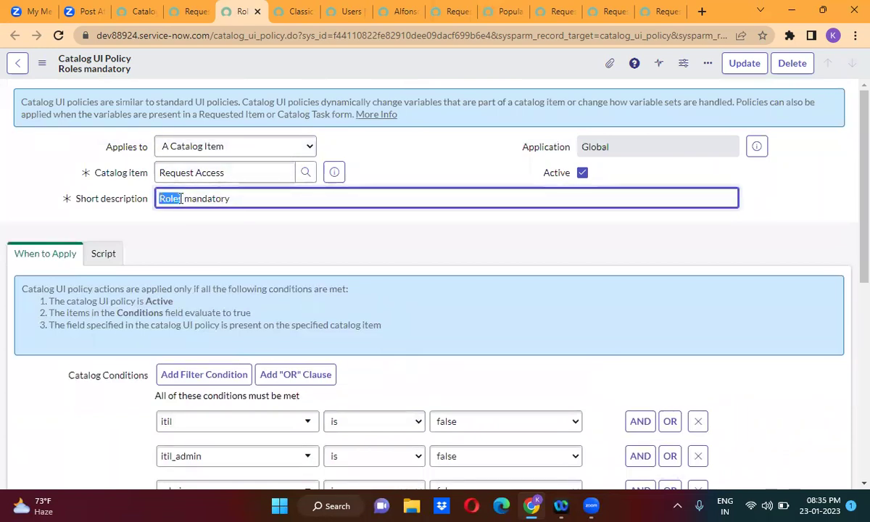
text(comments)
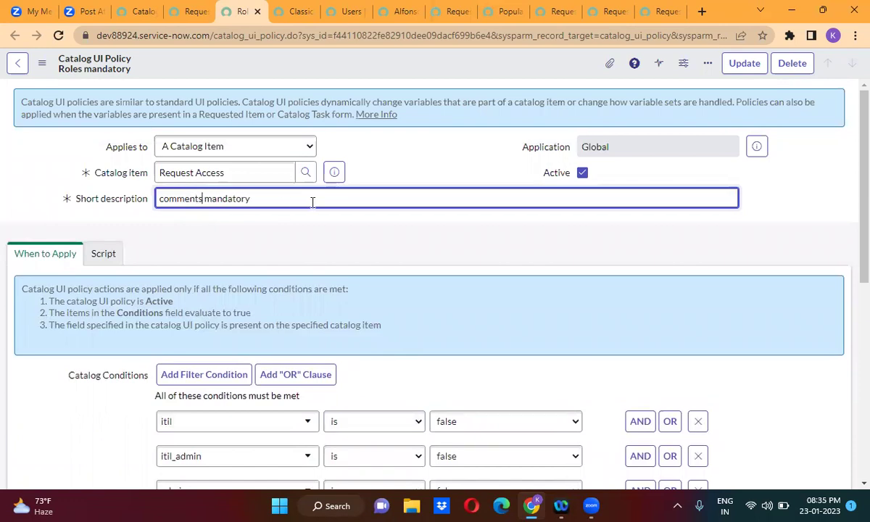
right_click(409, 70)
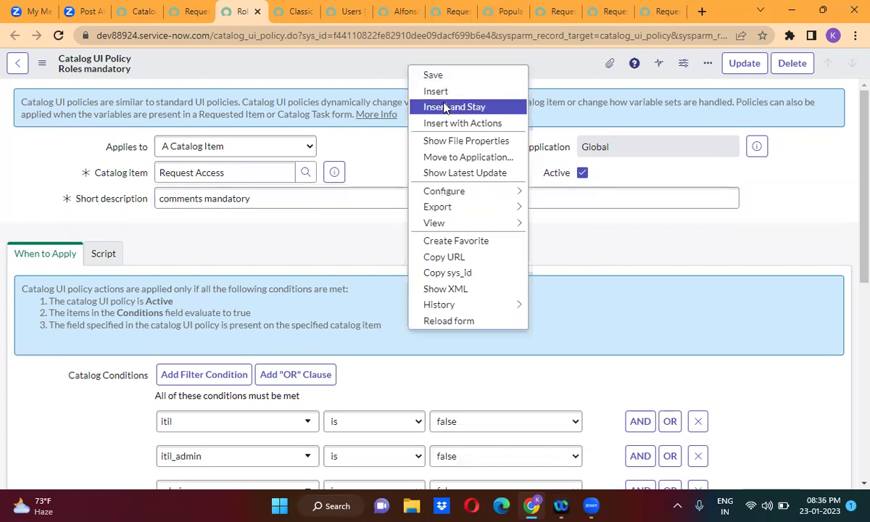
click(446, 108)
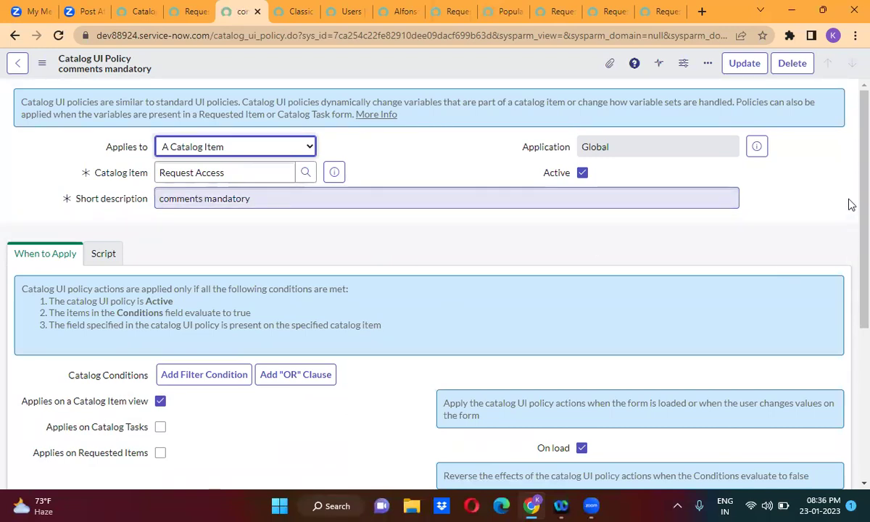
scroll(850, 218, down, 5)
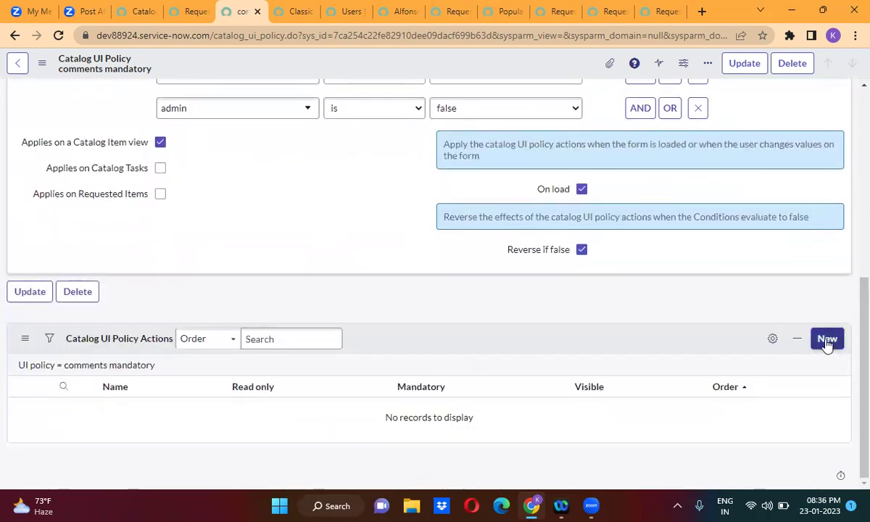
Add a policy action setting the comments variable to Mandatory True and Visible True, and submit it.
click(827, 341)
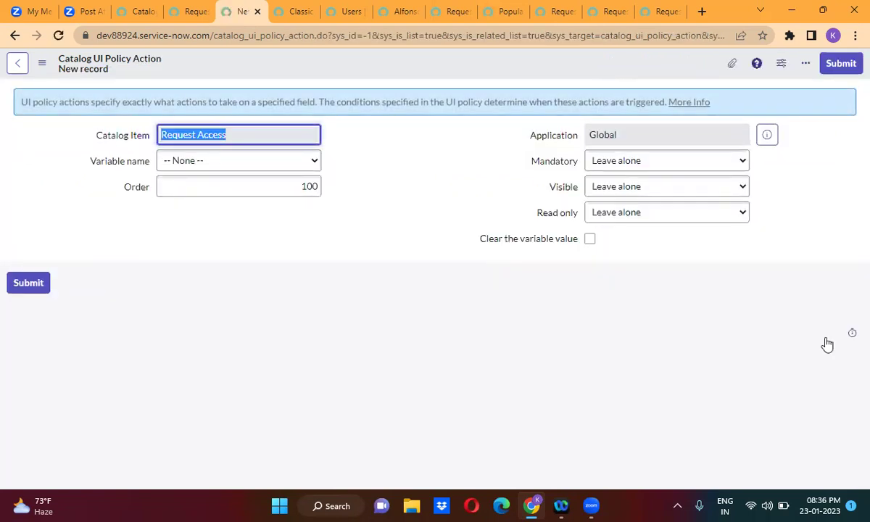
click(201, 163)
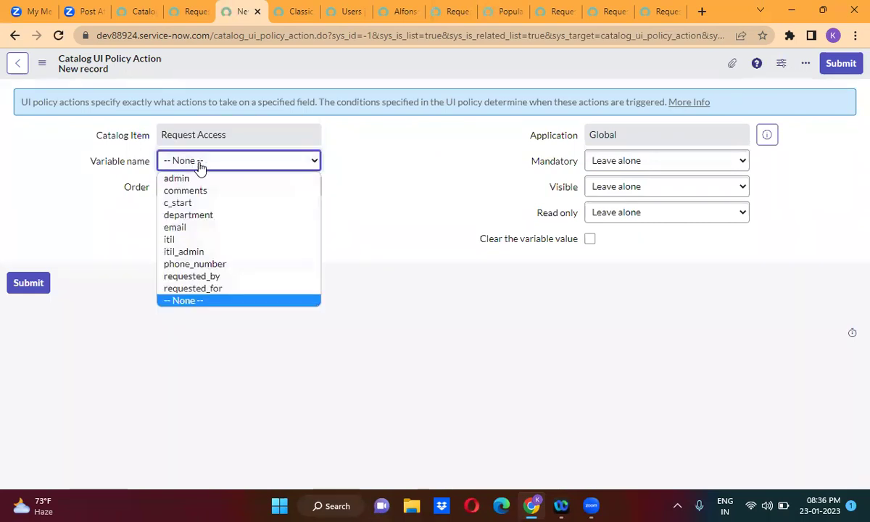
click(196, 191)
click(594, 163)
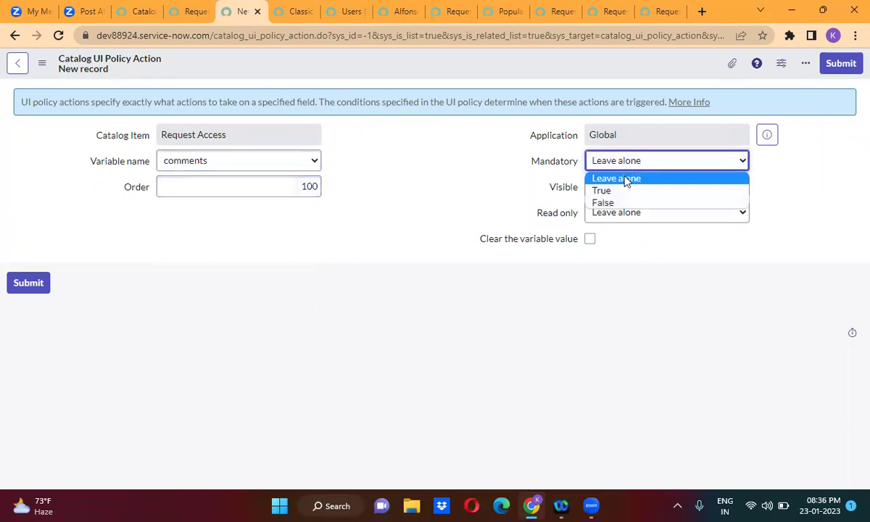
click(627, 192)
click(637, 191)
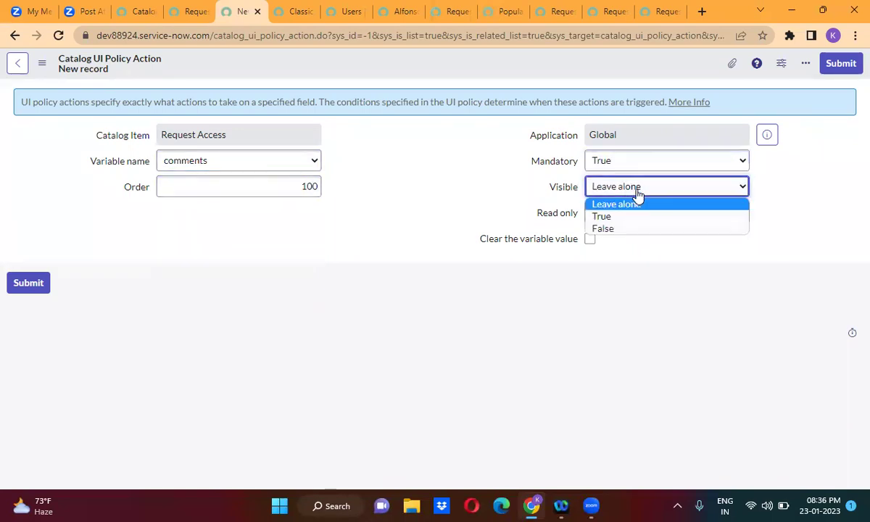
click(630, 217)
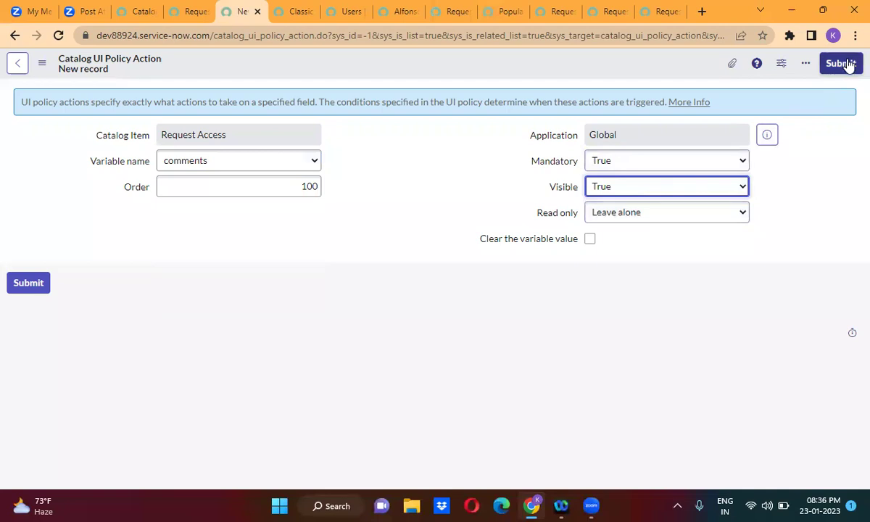
click(841, 63)
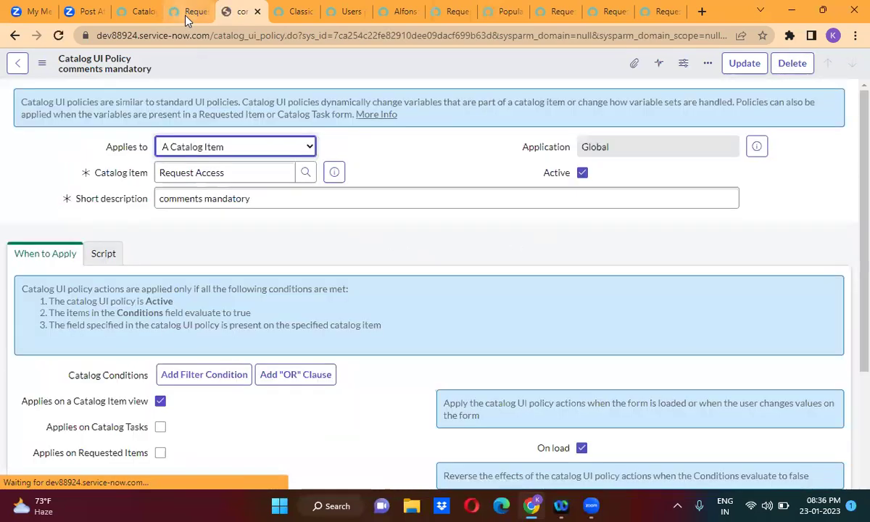
Set the comments mandatory policy's order to 50 in the Request Access policies list.
click(173, 12)
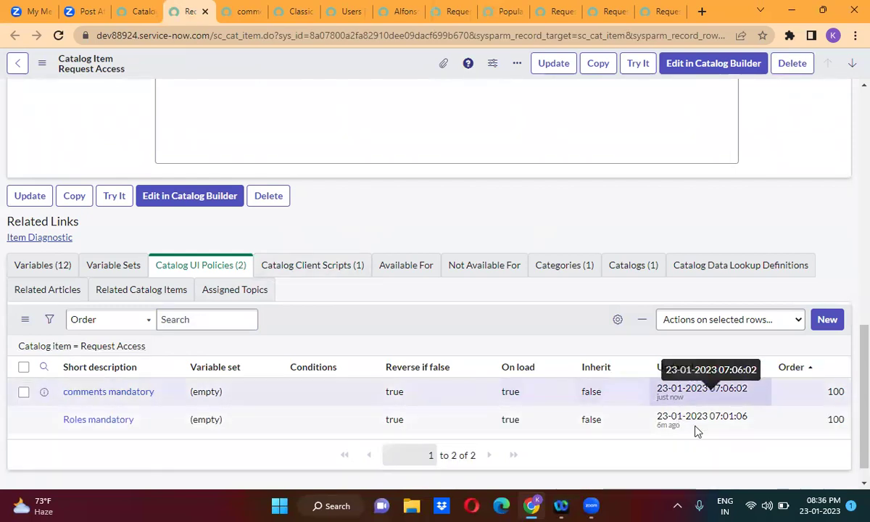
click(825, 425)
double_click(823, 397)
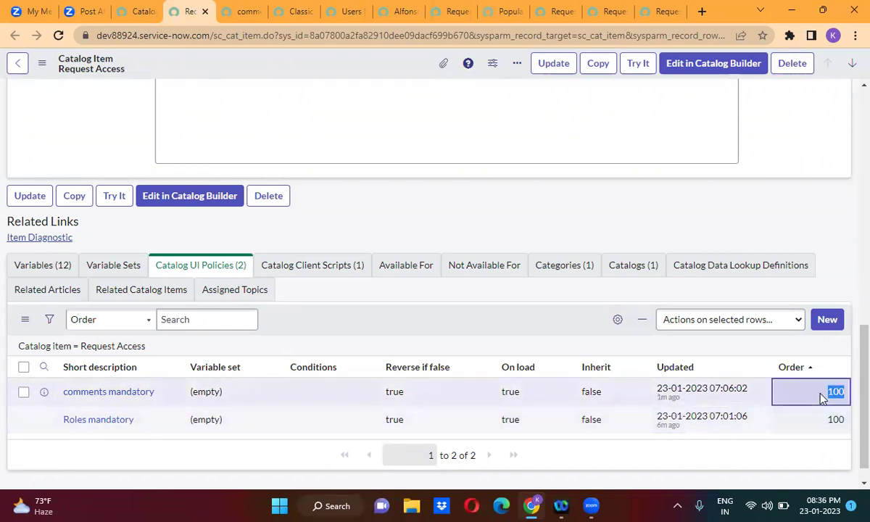
double_click(822, 397)
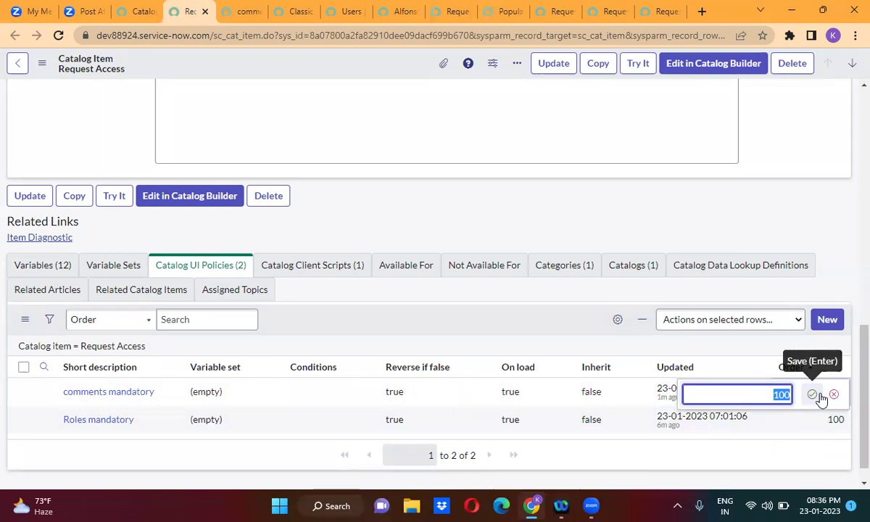
text(50)
click(813, 396)
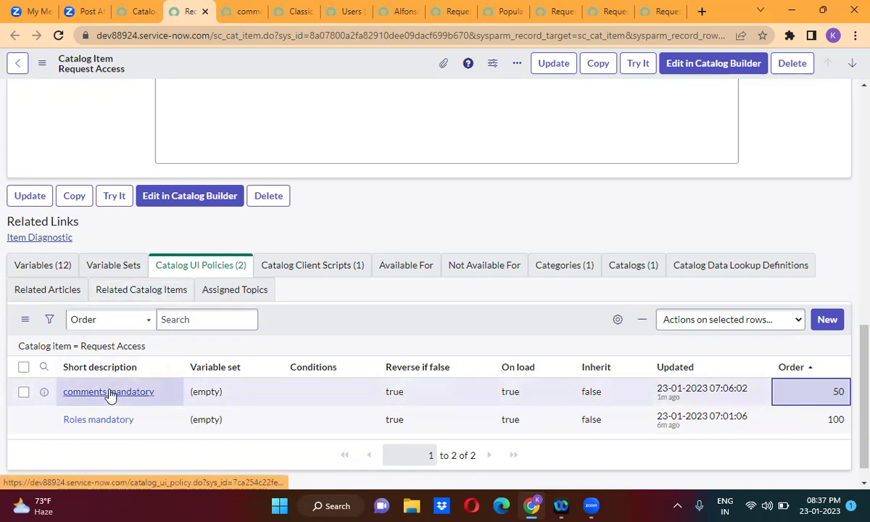
Change the comments action's Visible setting to False, leaving Mandatory at True.
click(236, 13)
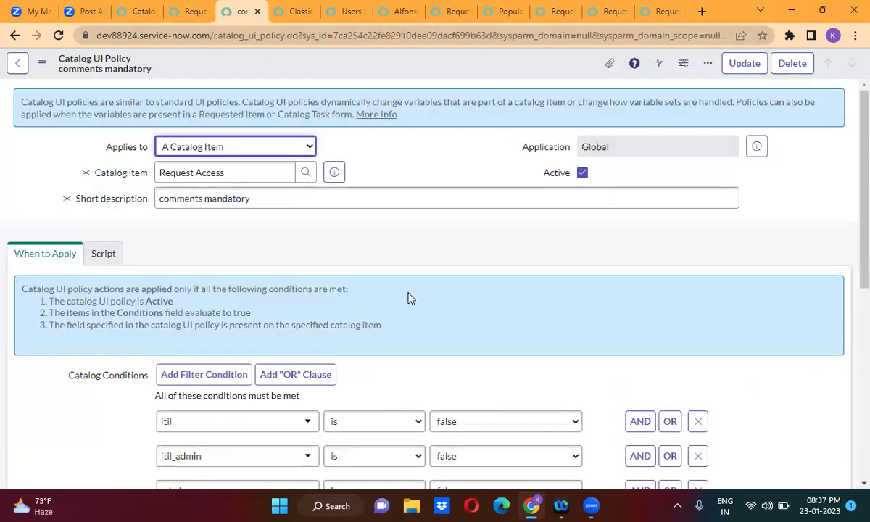
scroll(408, 334, down, 5)
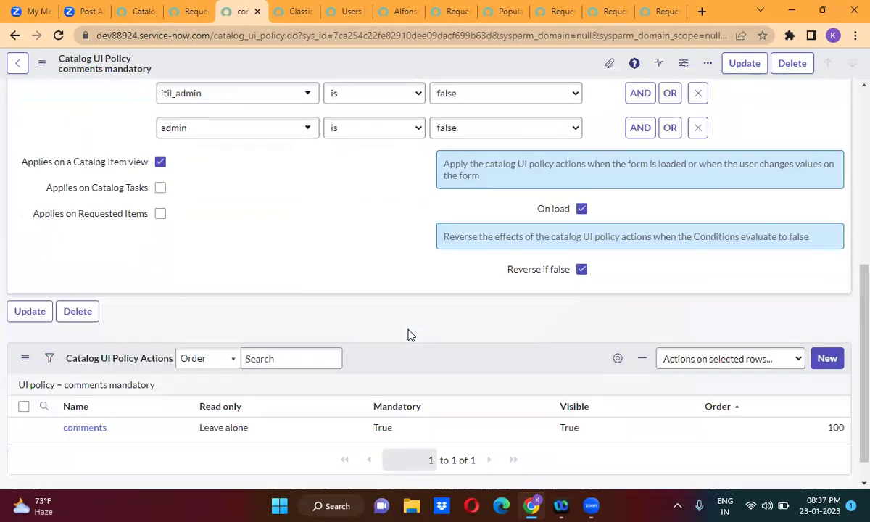
click(407, 403)
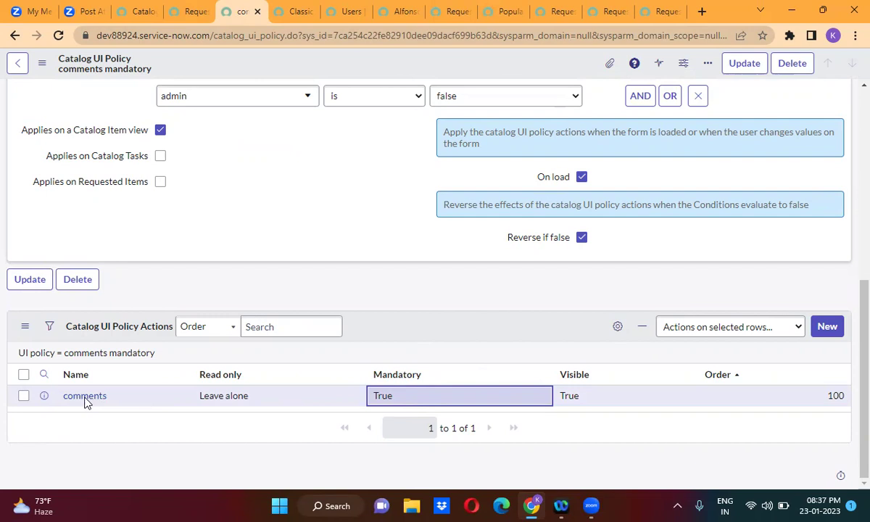
click(501, 344)
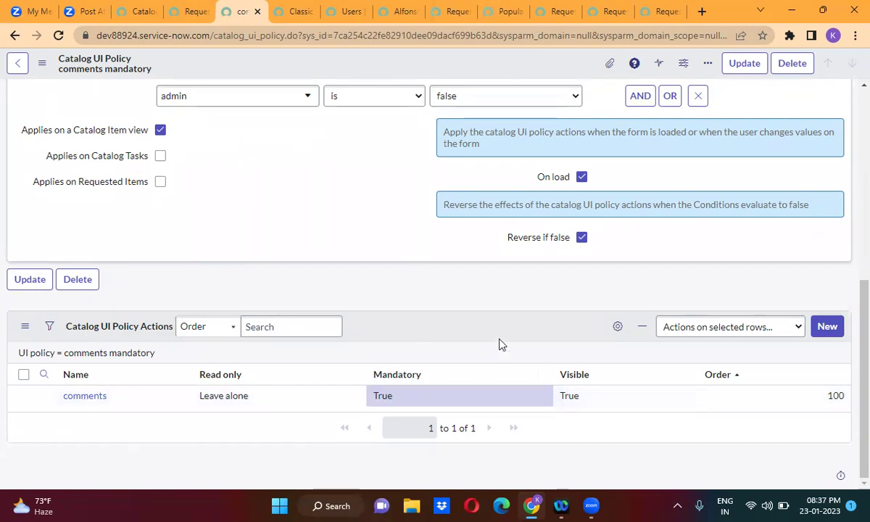
click(417, 404)
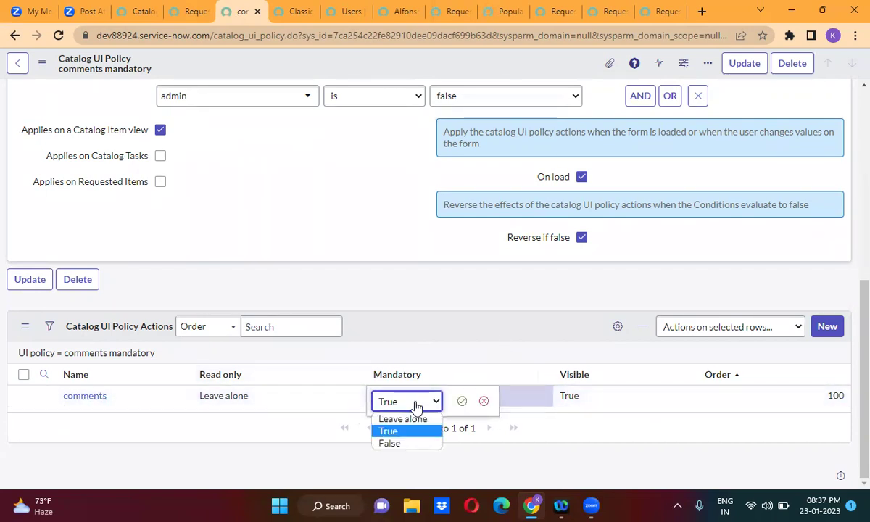
click(403, 443)
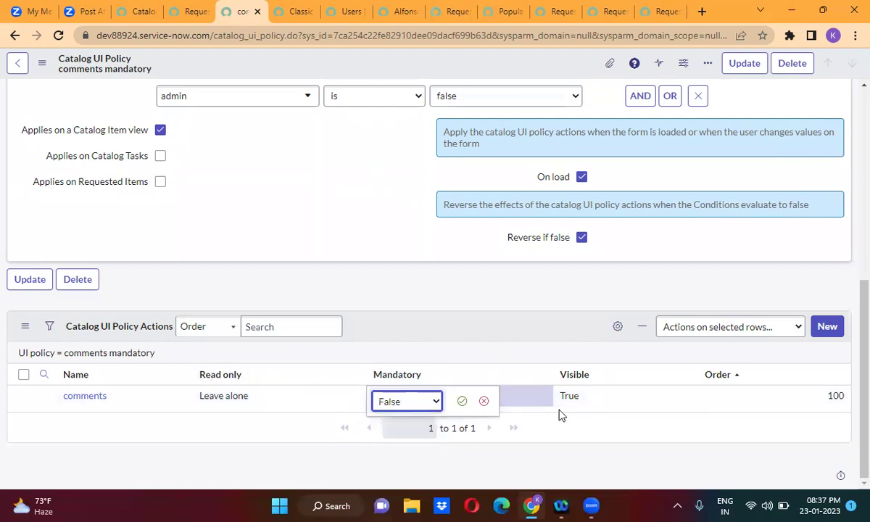
click(590, 406)
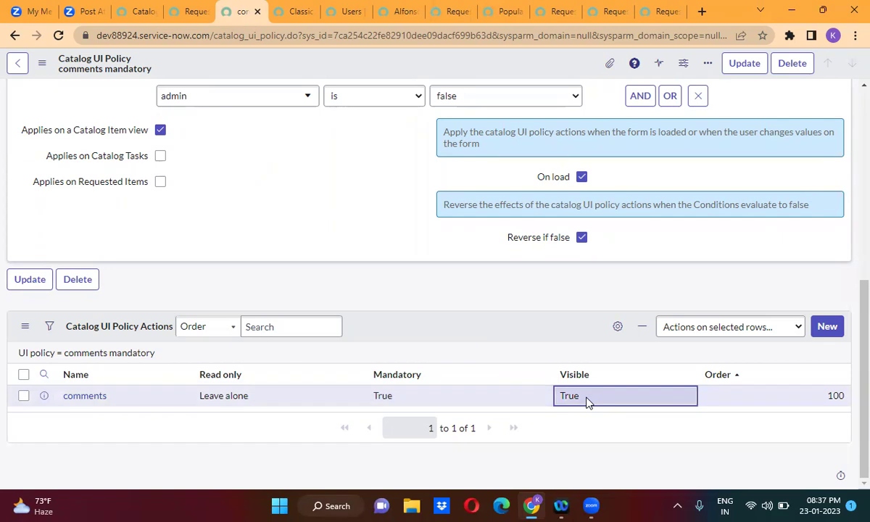
click(587, 402)
click(587, 402)
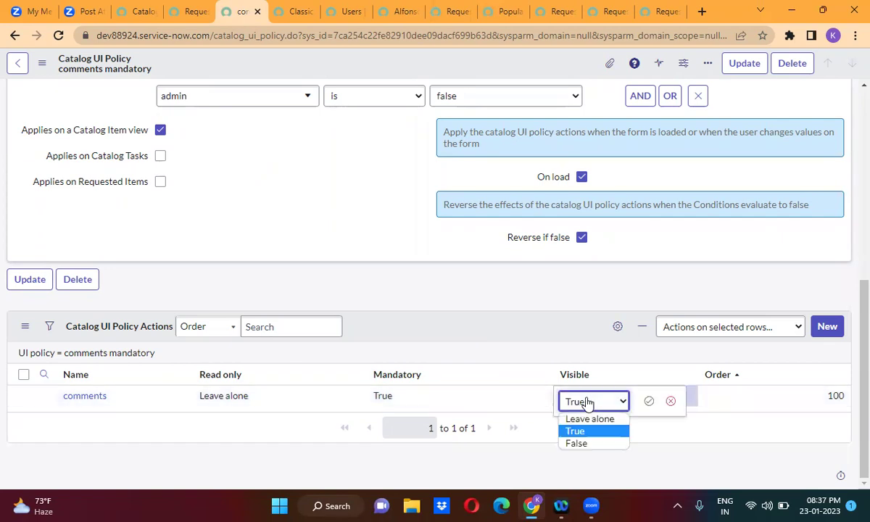
click(591, 444)
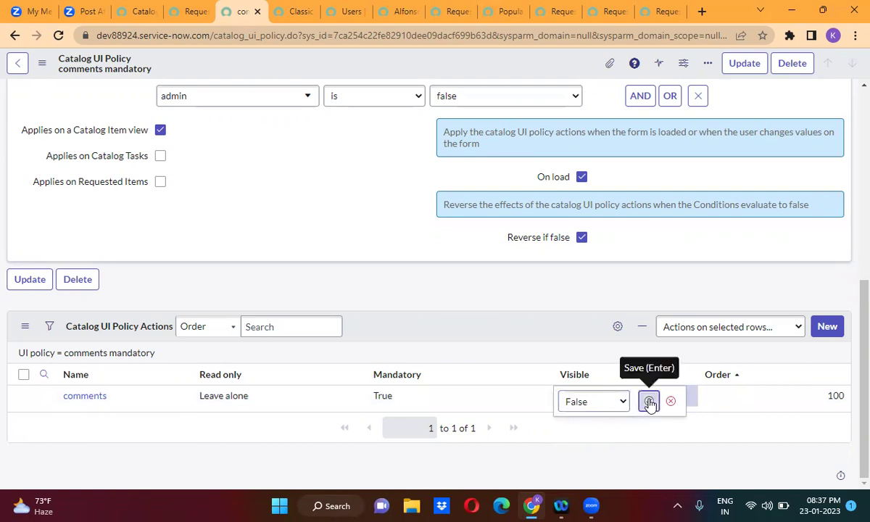
click(191, 12)
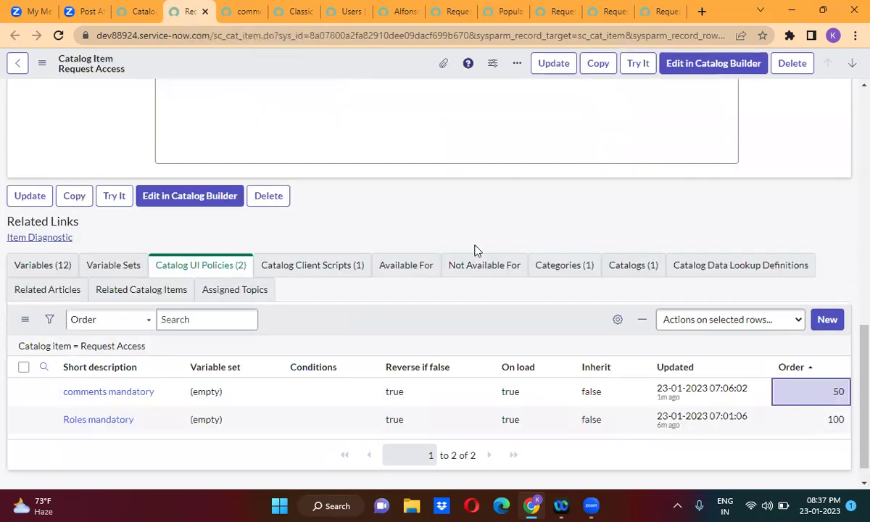
Change the comments mandatory policy's order to 150 and reload the Request Access order form.
double_click(809, 401)
text(1)
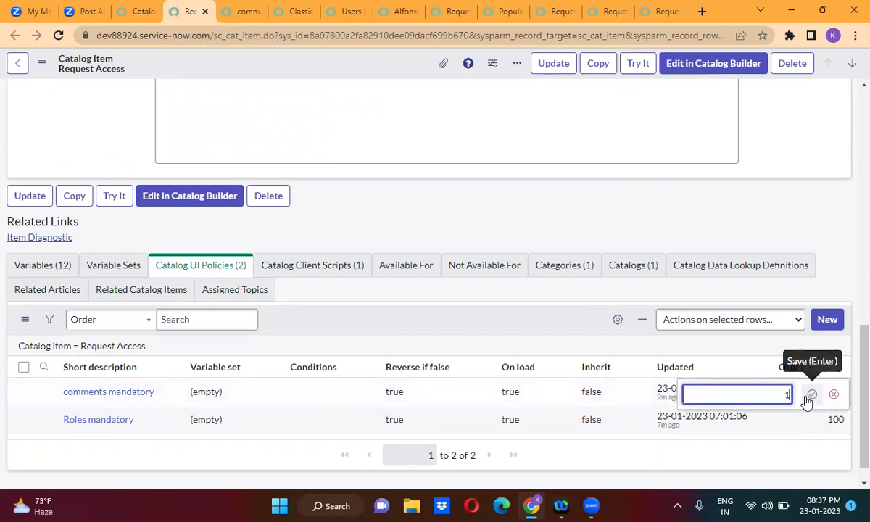
text(50)
click(811, 394)
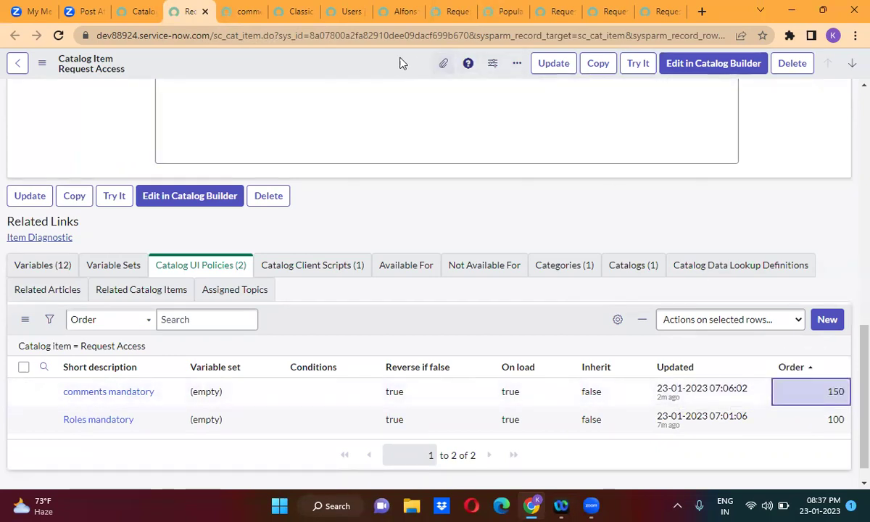
click(452, 12)
click(58, 36)
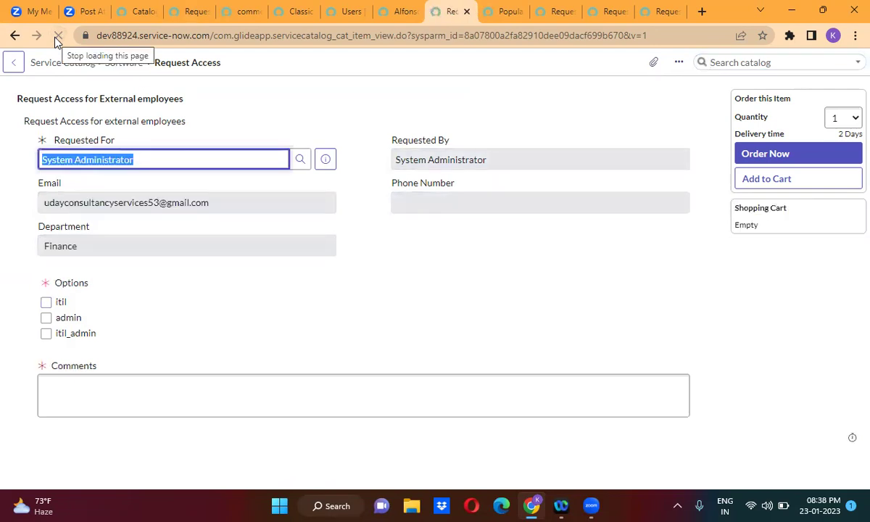
Reload the Request Access order form to check Comments, then go back to the comments mandatory policy.
click(58, 35)
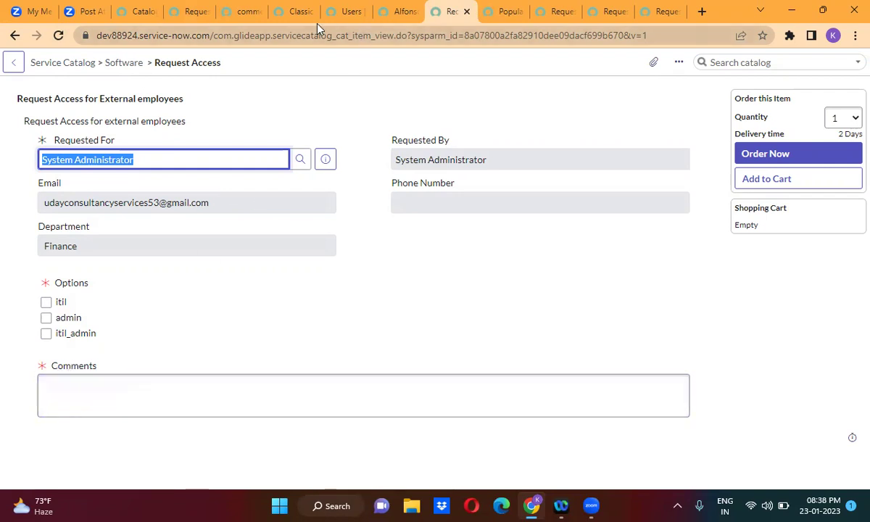
click(249, 9)
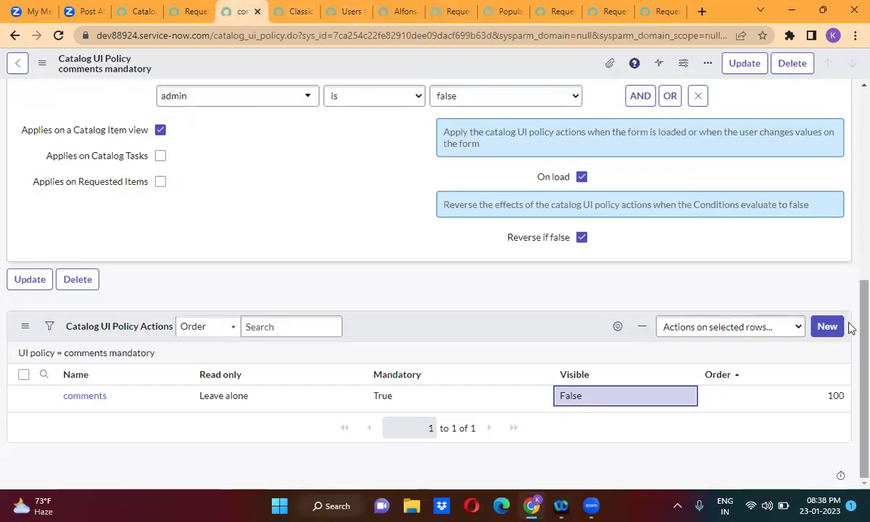
Rework the policy conditions to itil is true, OR itil_admin, OR admin.
scroll(852, 353, up, 3)
click(478, 241)
click(478, 259)
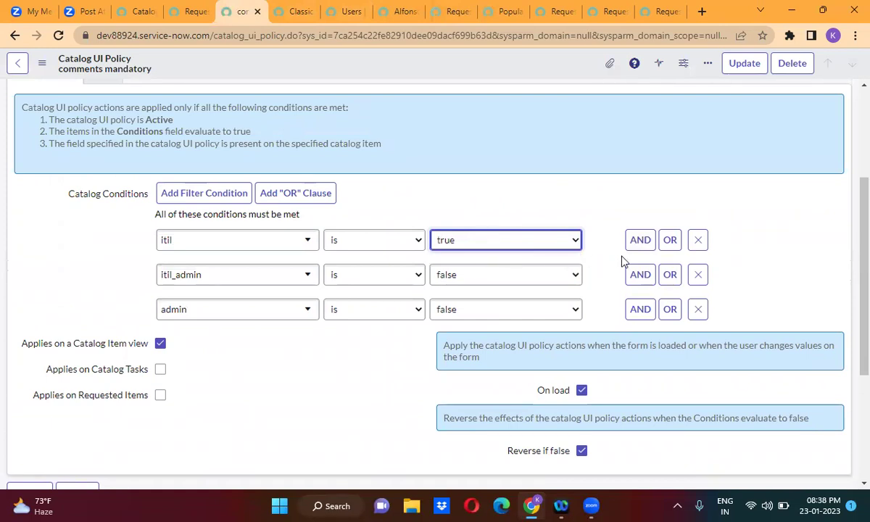
click(700, 276)
click(699, 276)
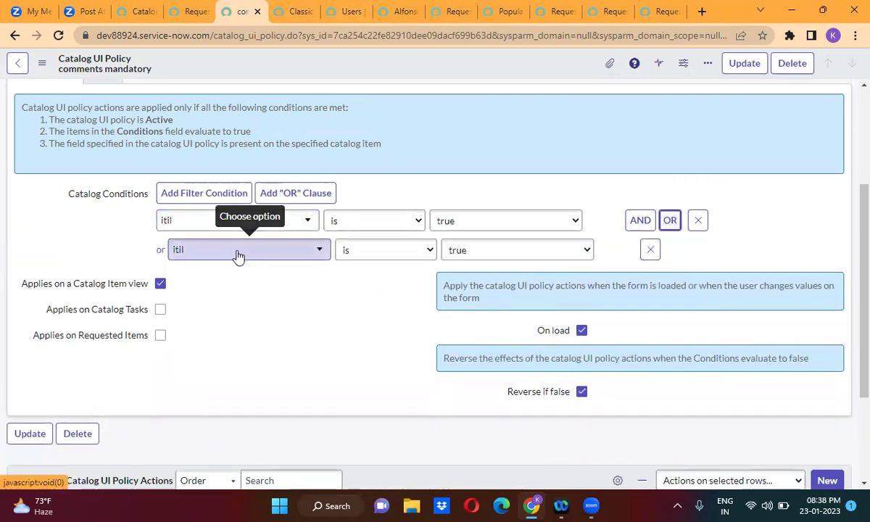
click(239, 255)
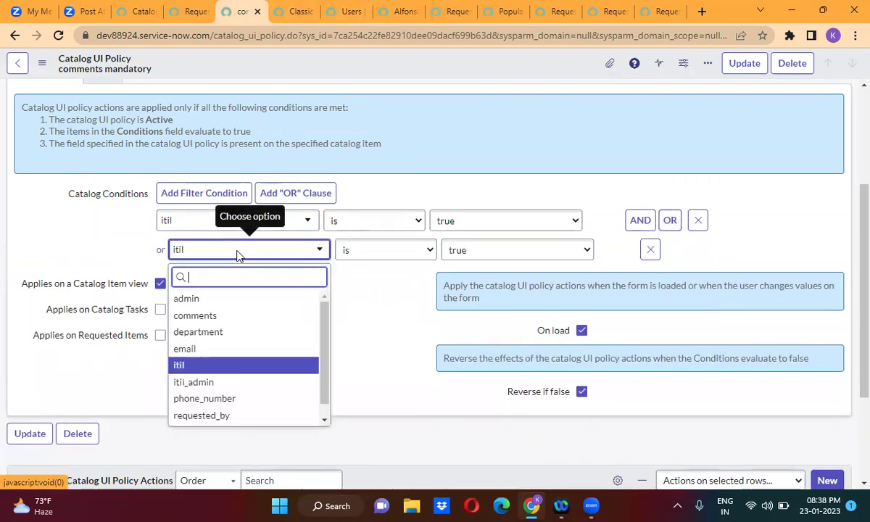
click(232, 384)
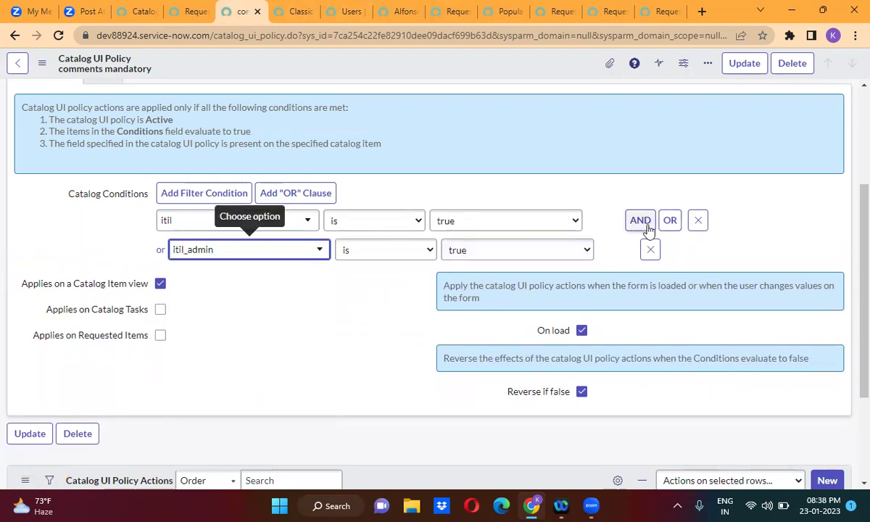
click(671, 223)
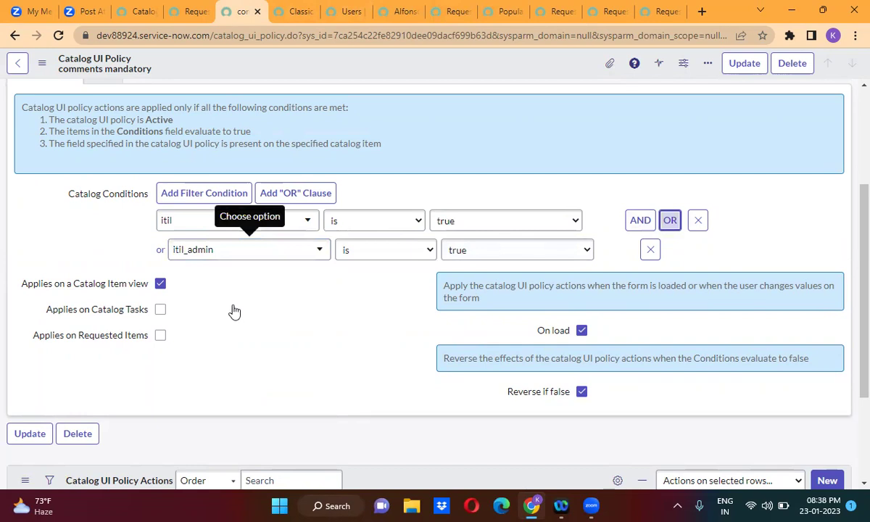
click(244, 285)
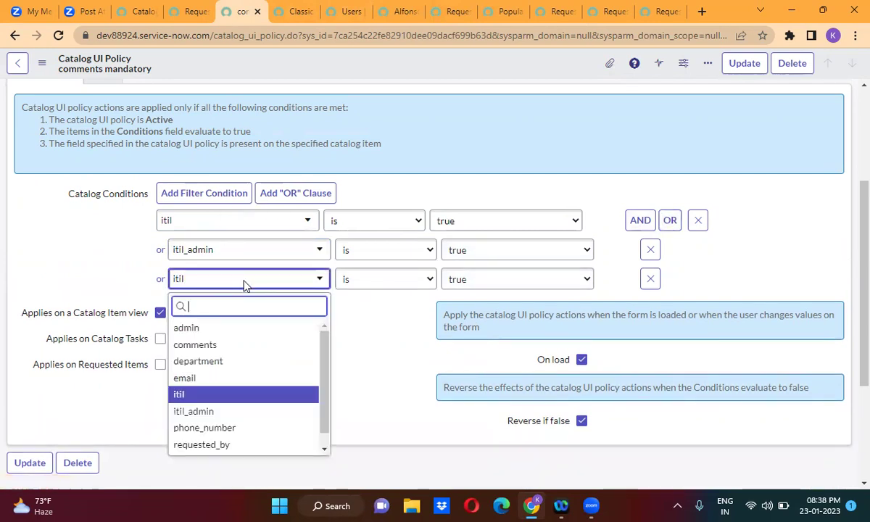
text(ad)
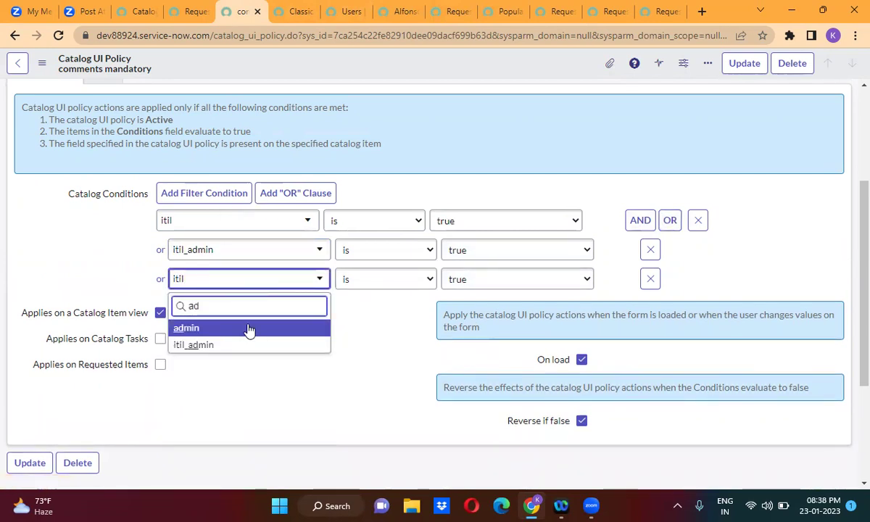
key(Return)
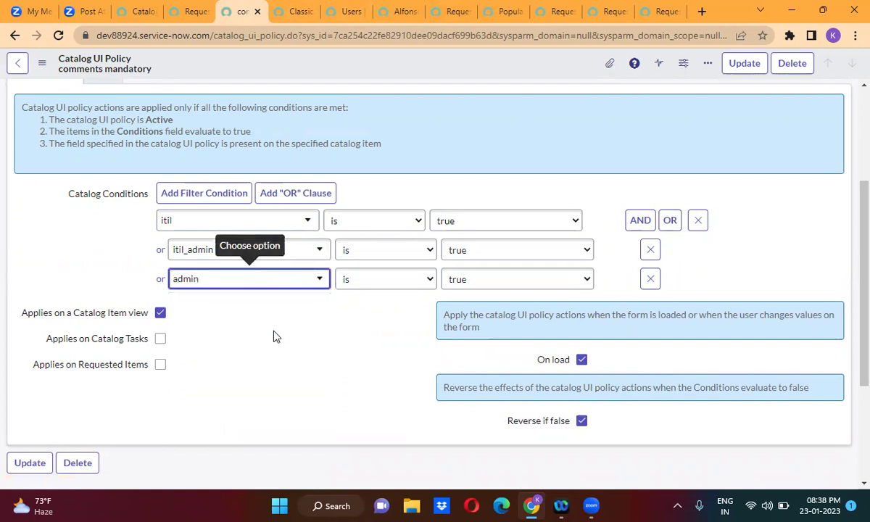
Change the comments action's Visible setting back to True.
scroll(355, 330, down, 3)
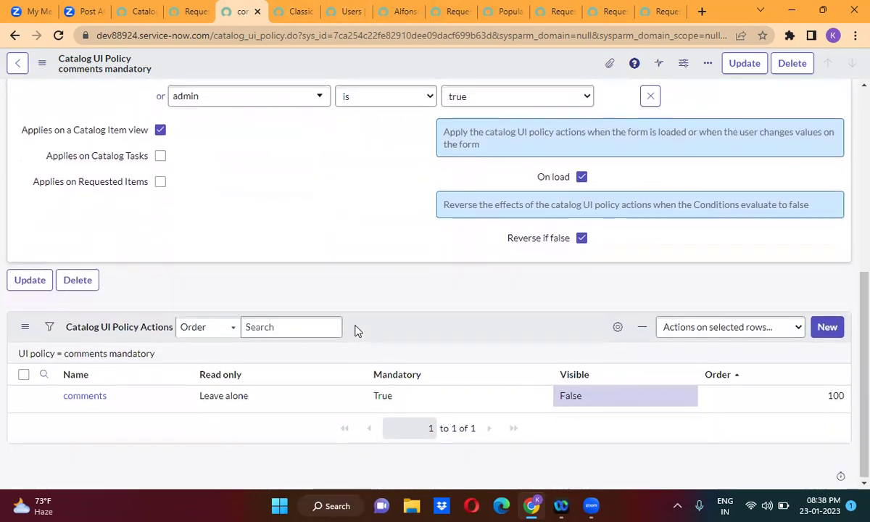
click(595, 401)
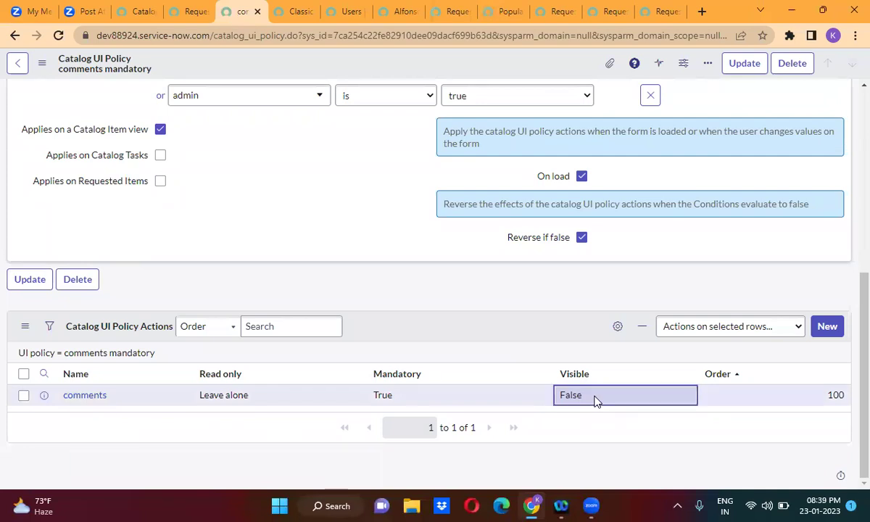
double_click(594, 401)
click(595, 402)
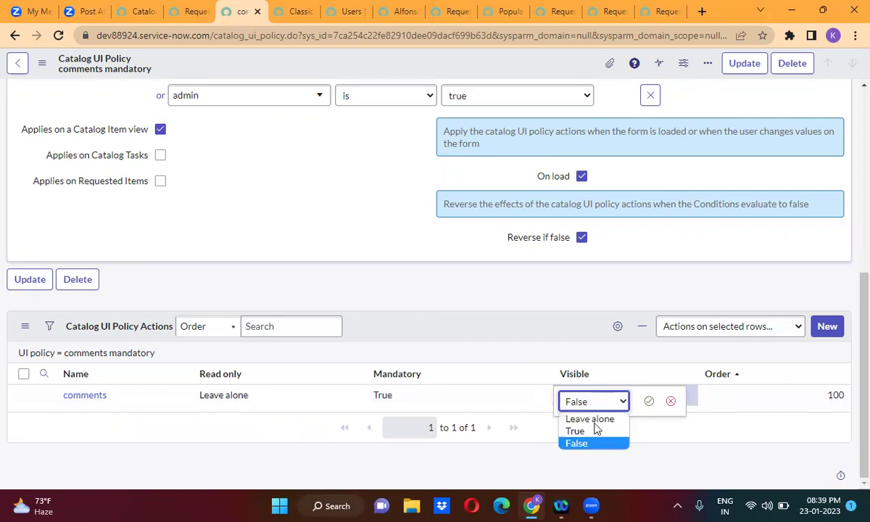
click(595, 431)
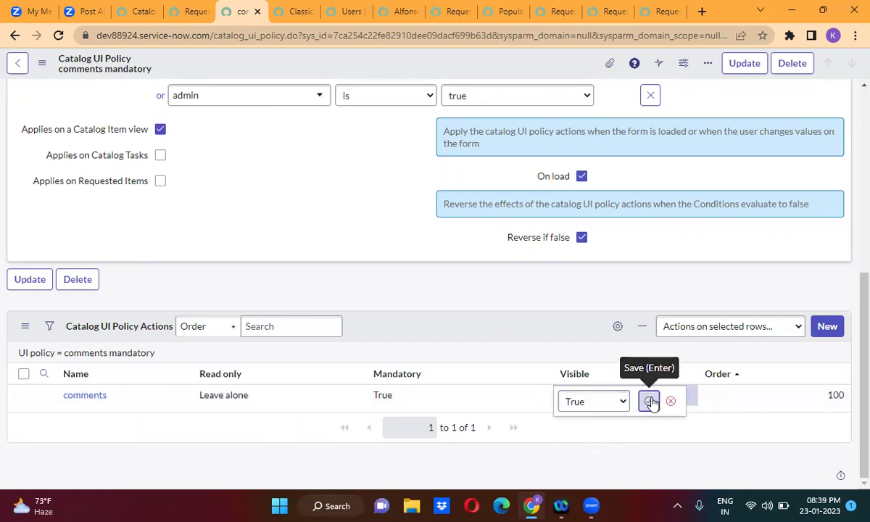
click(649, 401)
click(398, 270)
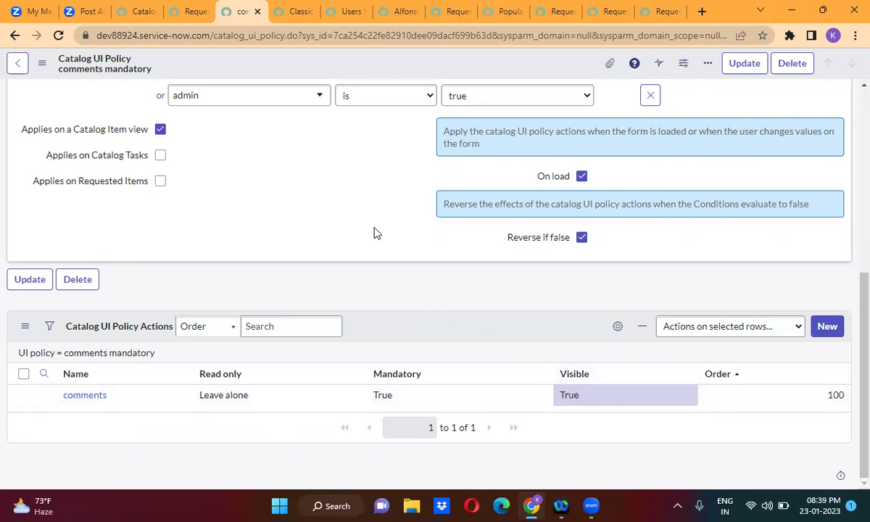
Save the comments mandatory policy and return to the Request Access catalog item.
scroll(346, 185, up, 5)
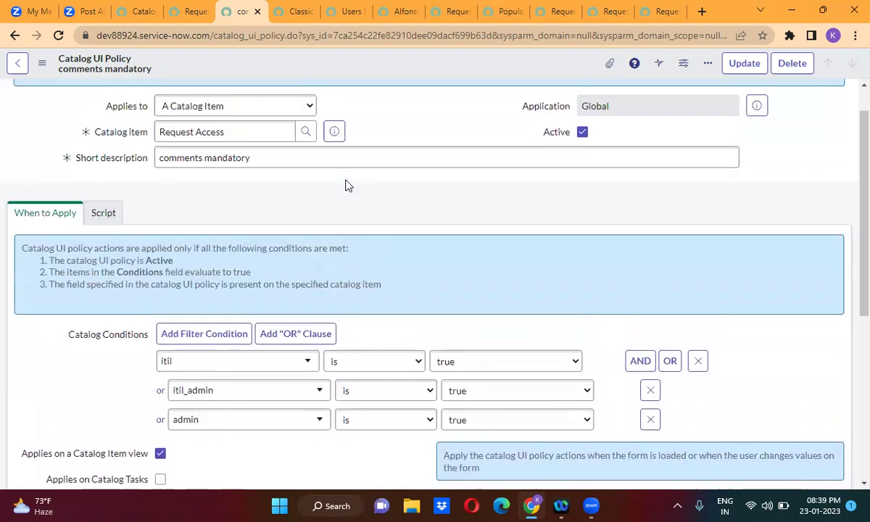
right_click(375, 61)
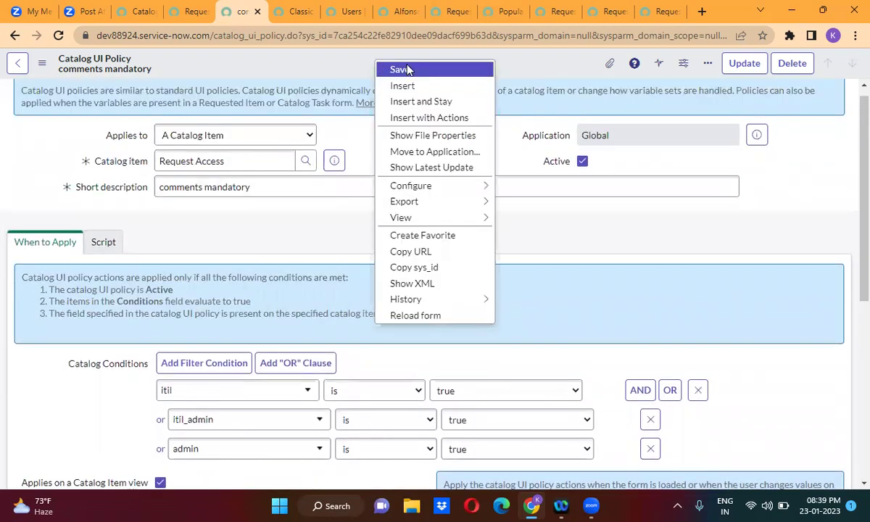
click(408, 69)
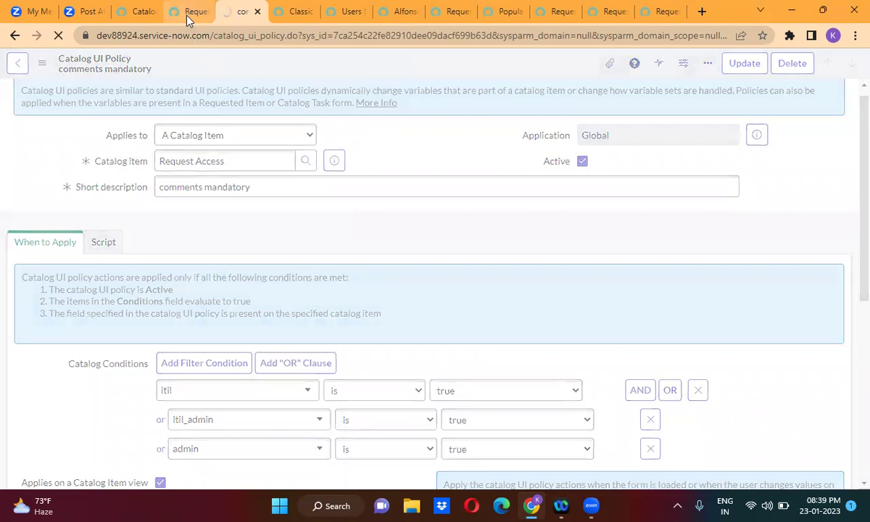
click(175, 15)
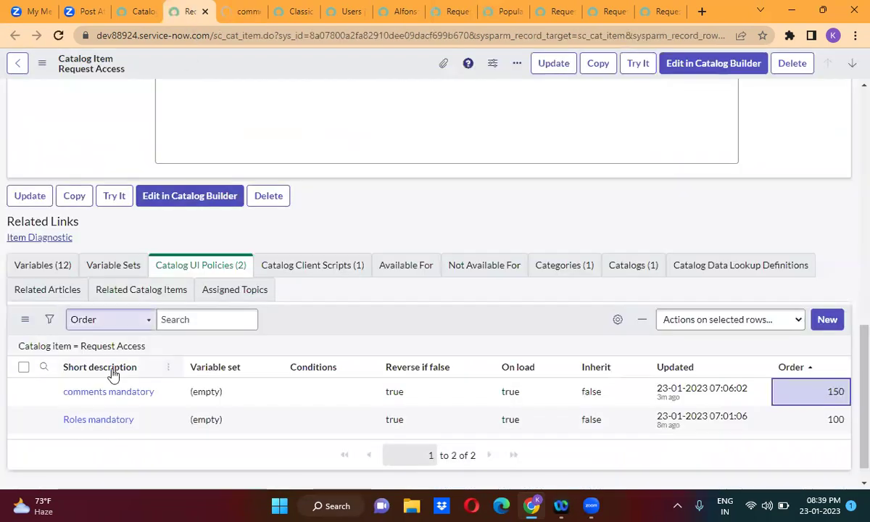
Delete the comments action from the Roles mandatory policy, opened in a new tab.
middle_click(104, 426)
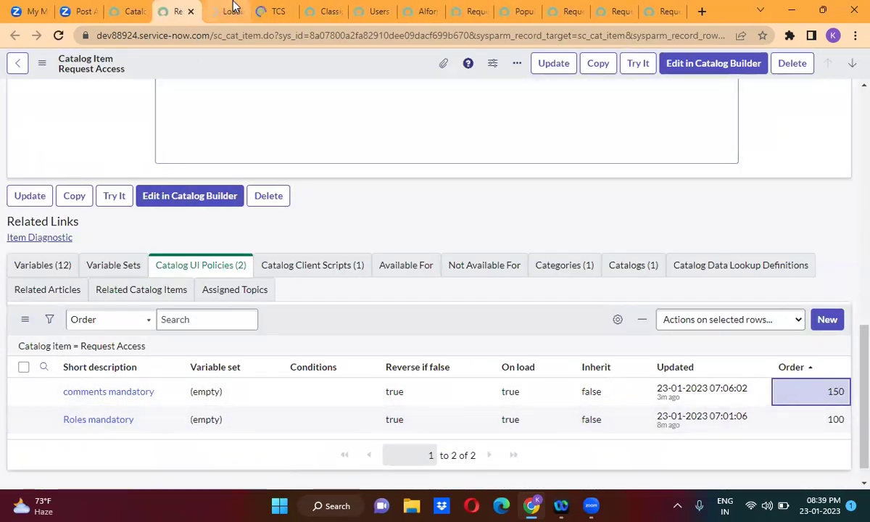
click(219, 8)
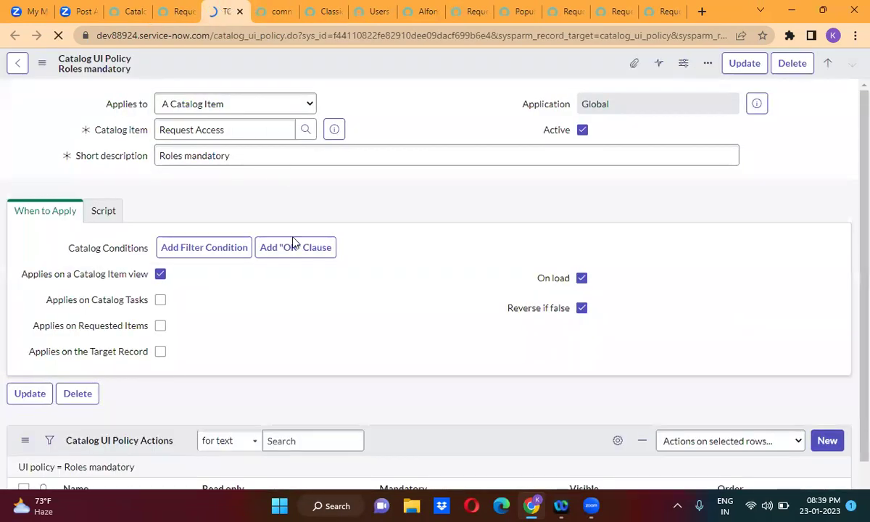
scroll(287, 333, down, 3)
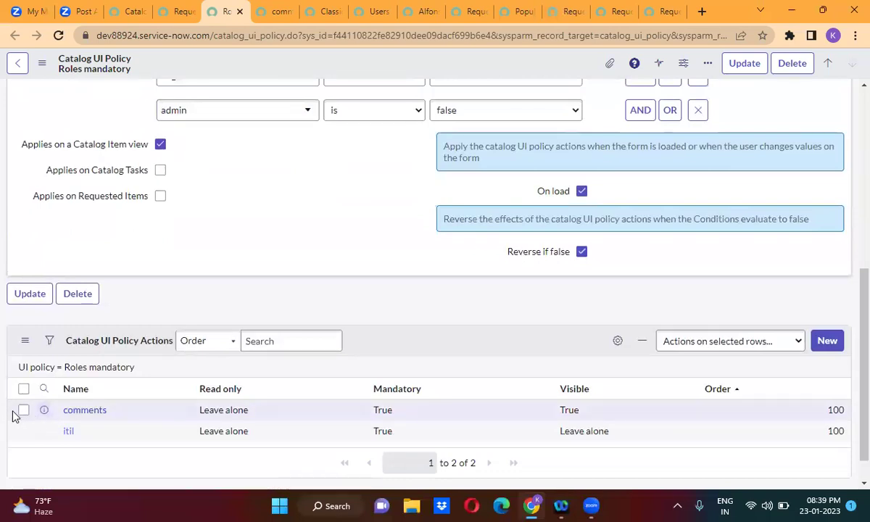
click(23, 412)
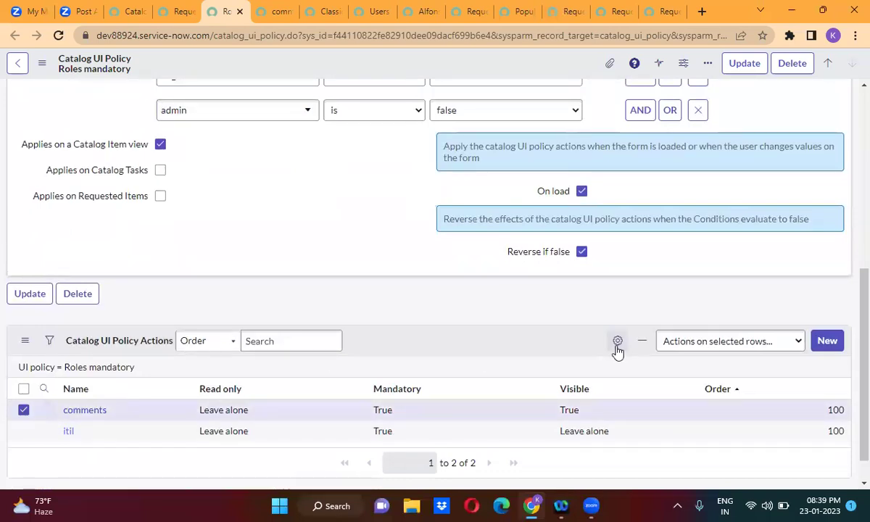
click(720, 351)
click(703, 105)
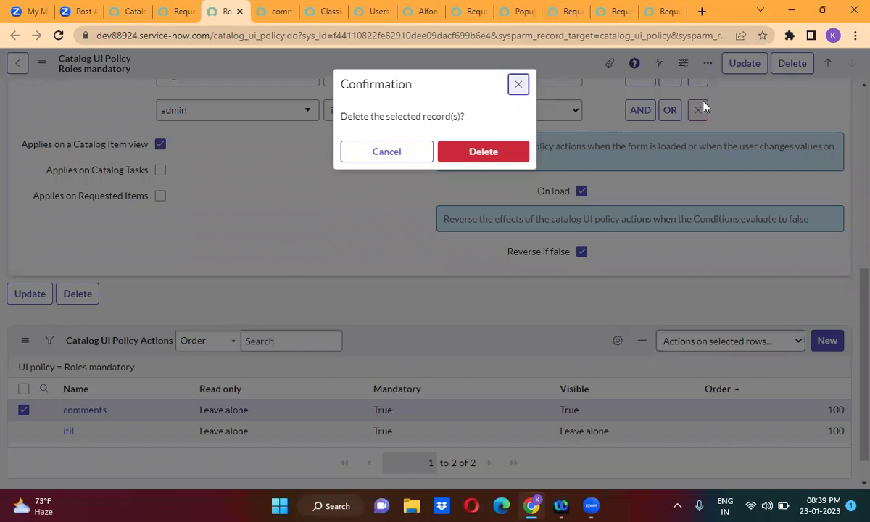
click(480, 154)
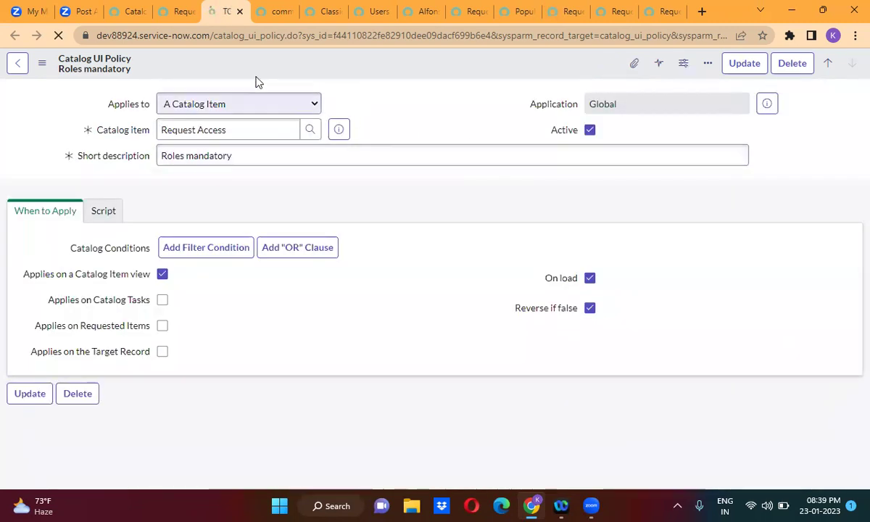
Reload the Request Access order form and check, uncheck, then recheck itil to test Comments.
click(466, 14)
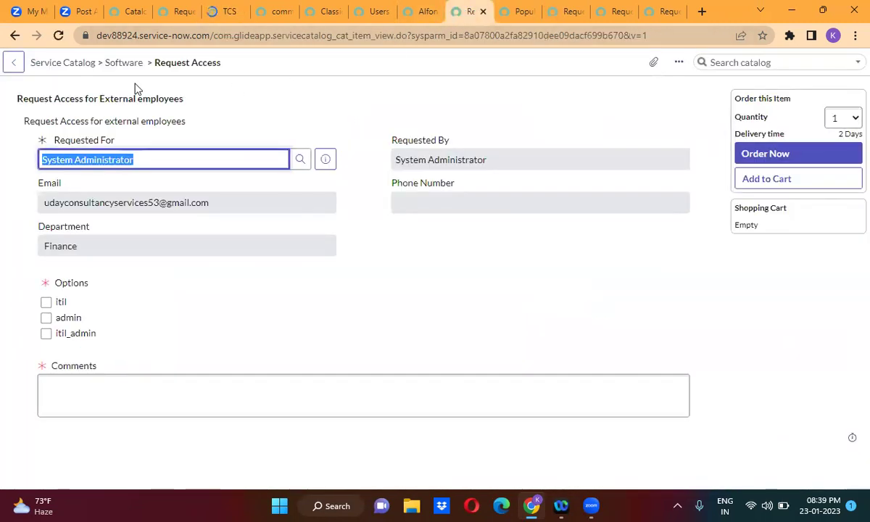
click(57, 36)
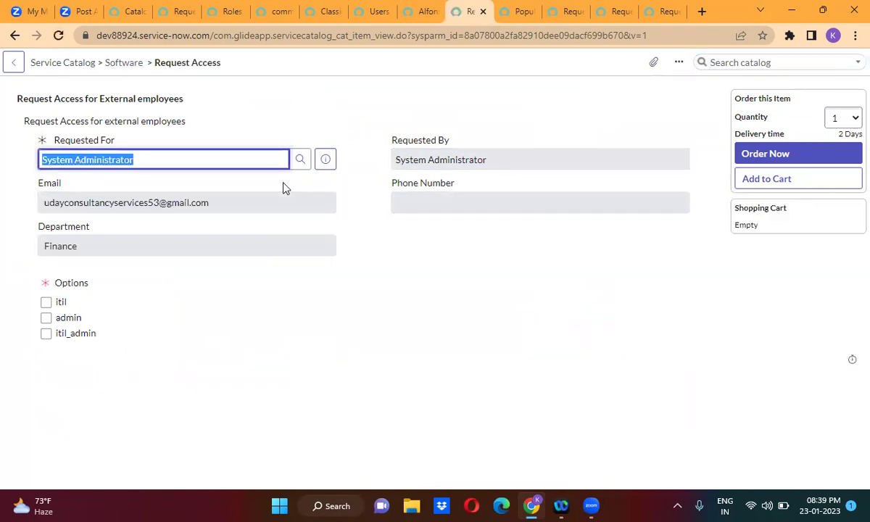
click(178, 272)
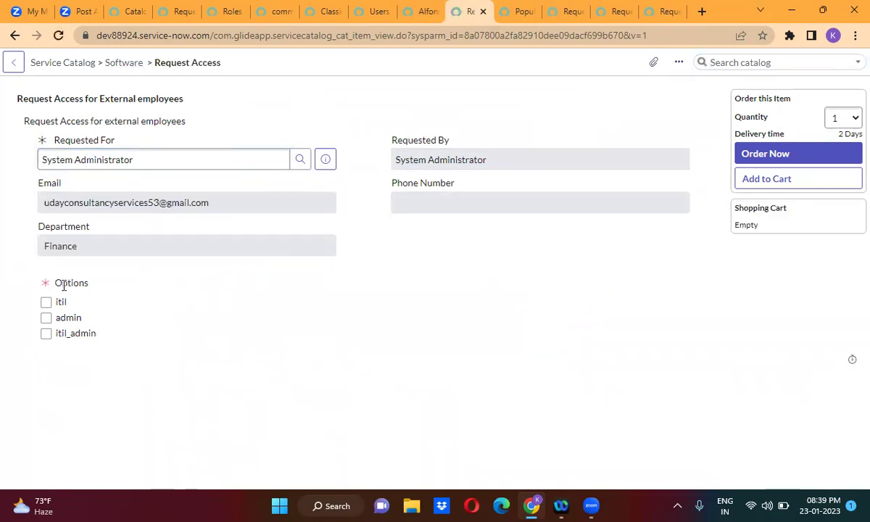
click(48, 305)
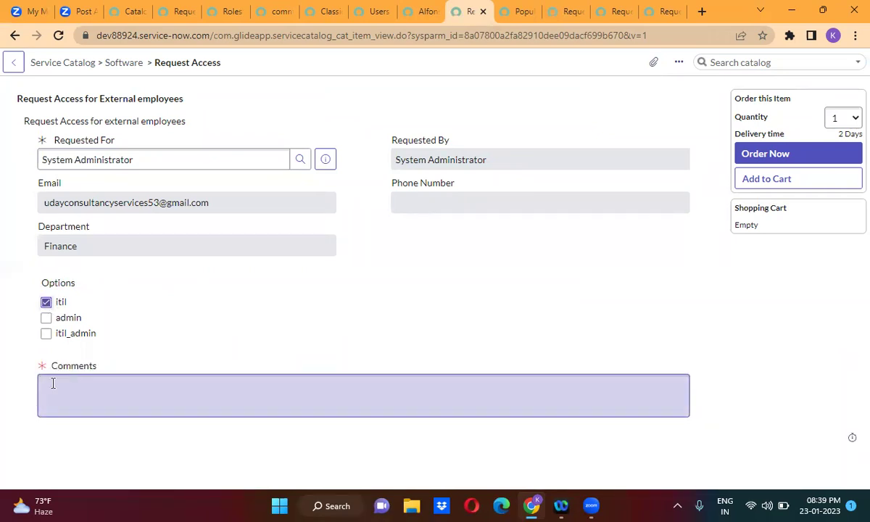
click(47, 304)
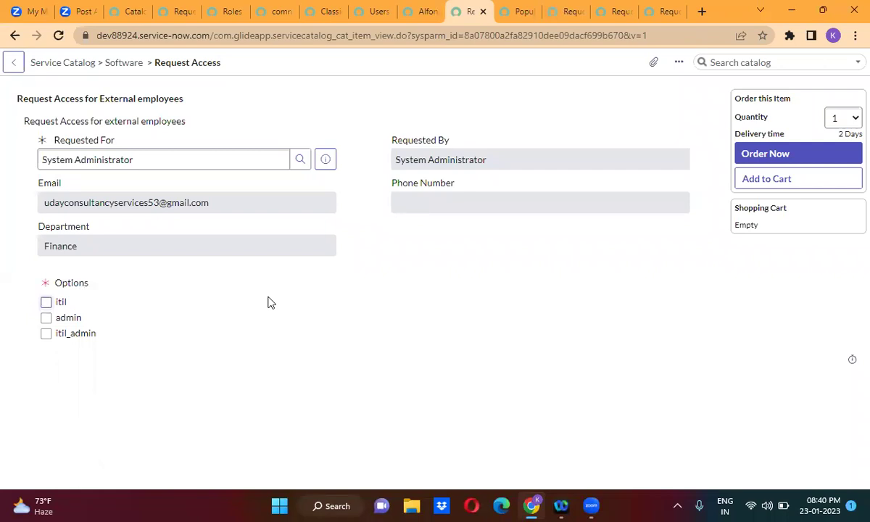
click(46, 303)
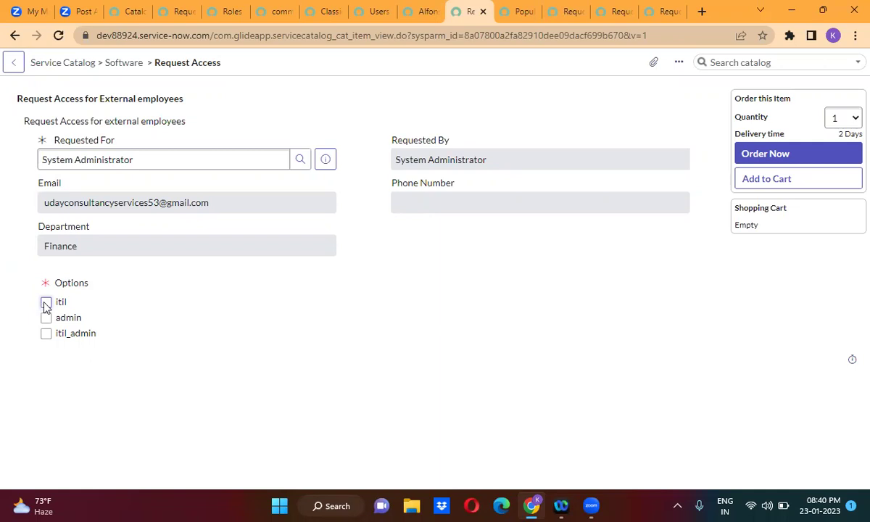